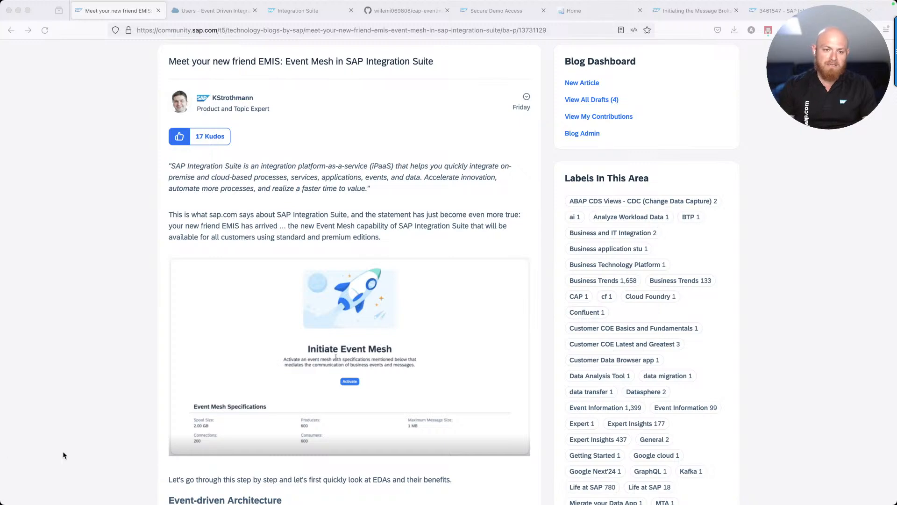
Scroll down the EMIS blog post and select its full web address
scroll(237, 237, "down", 6)
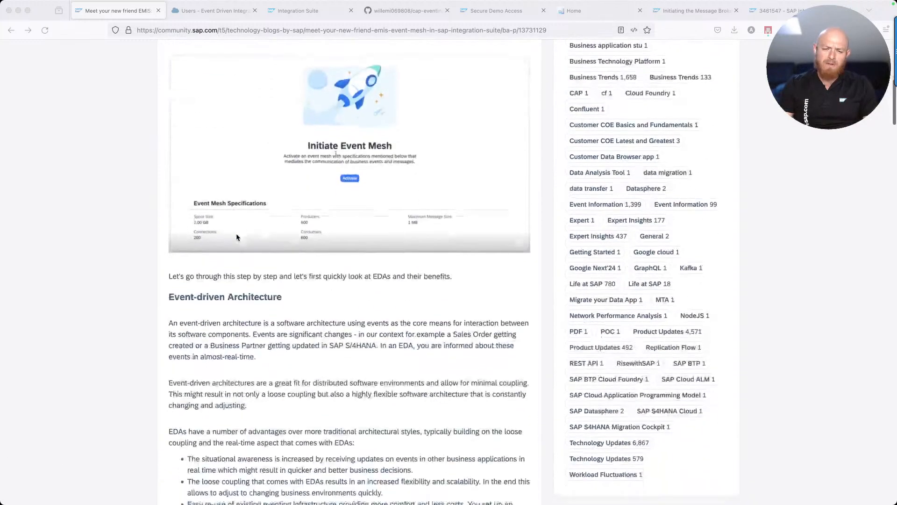
scroll(237, 237, "down", 10)
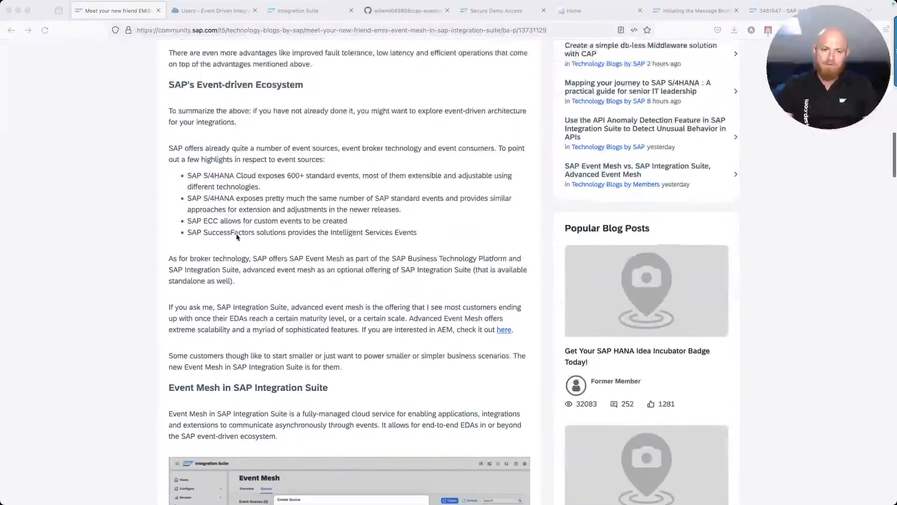
scroll(236, 237, "down", 5)
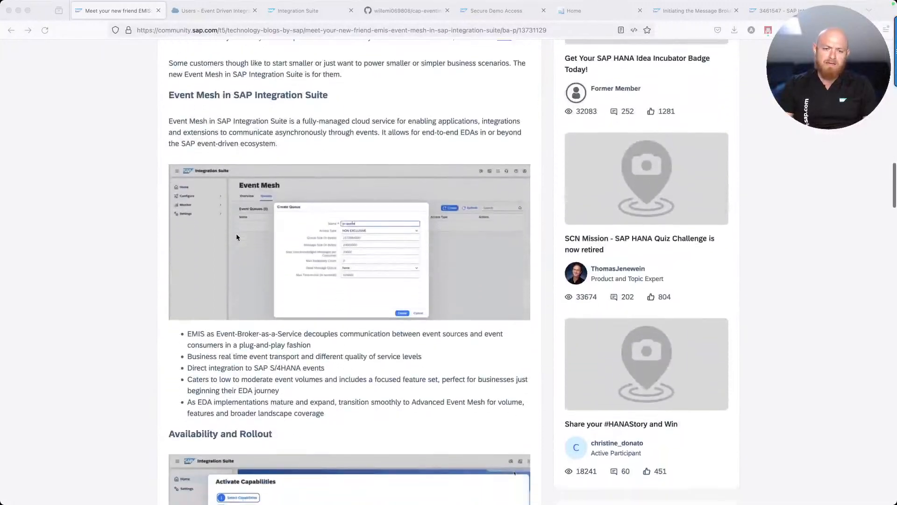
left_click(193, 30)
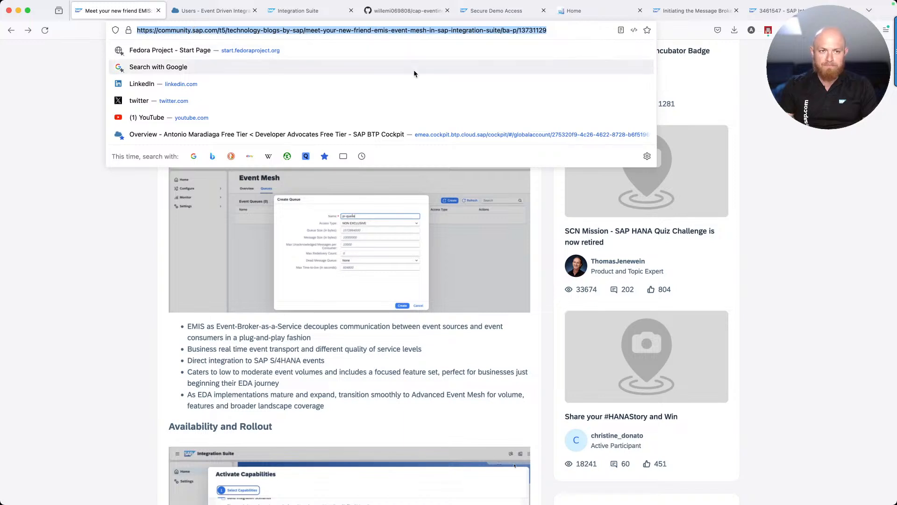
mouse_move(895, 502)
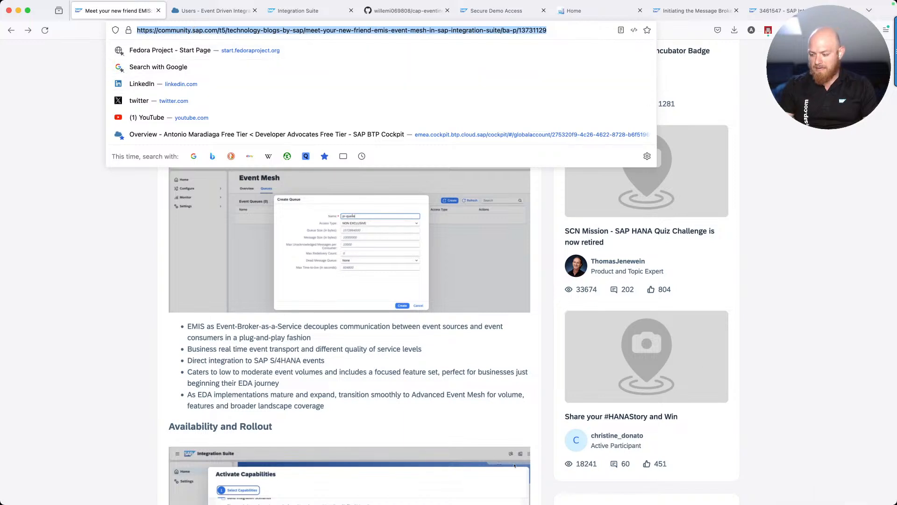
key("super+Tab")
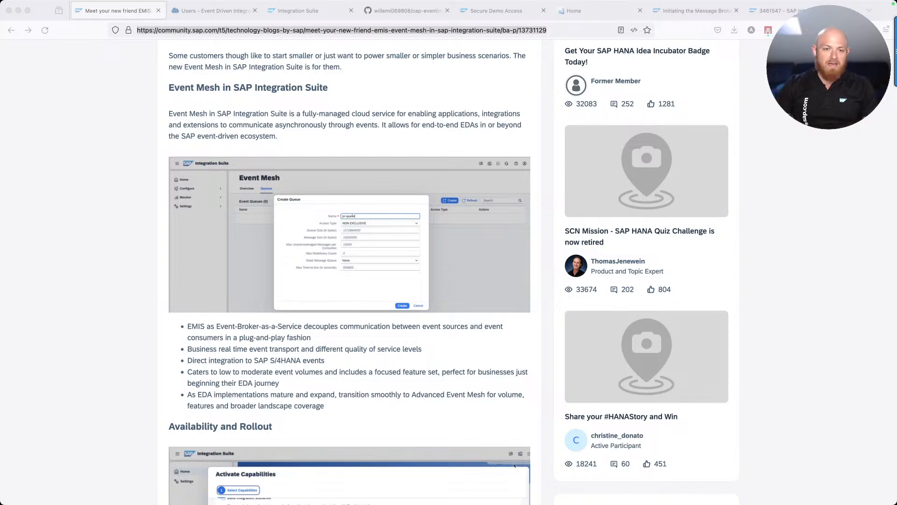
Scroll further down through the page in the other window
scroll(217, 134, "down", 3)
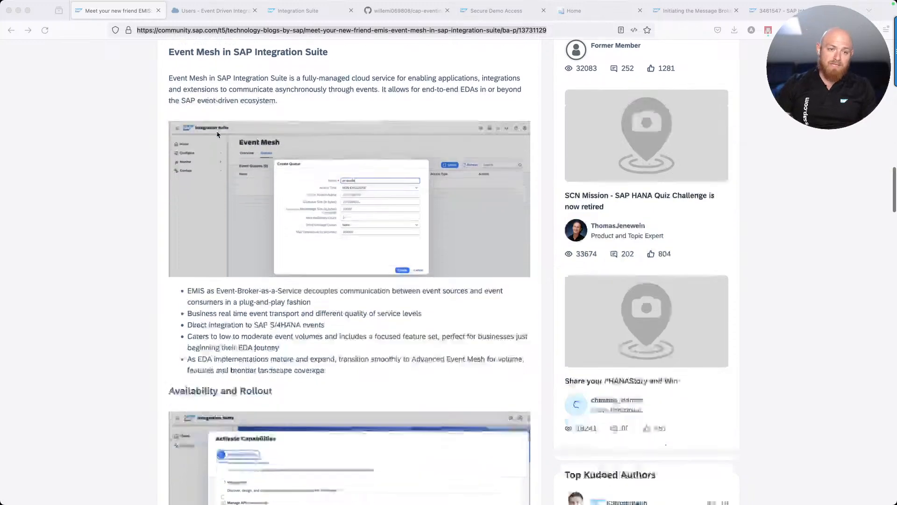
scroll(217, 134, "down", 5)
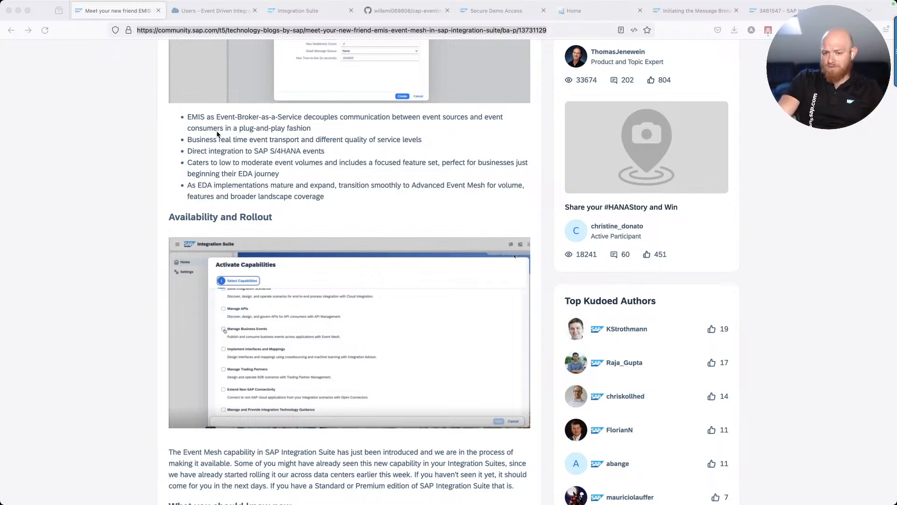
scroll(227, 191, "down", 2)
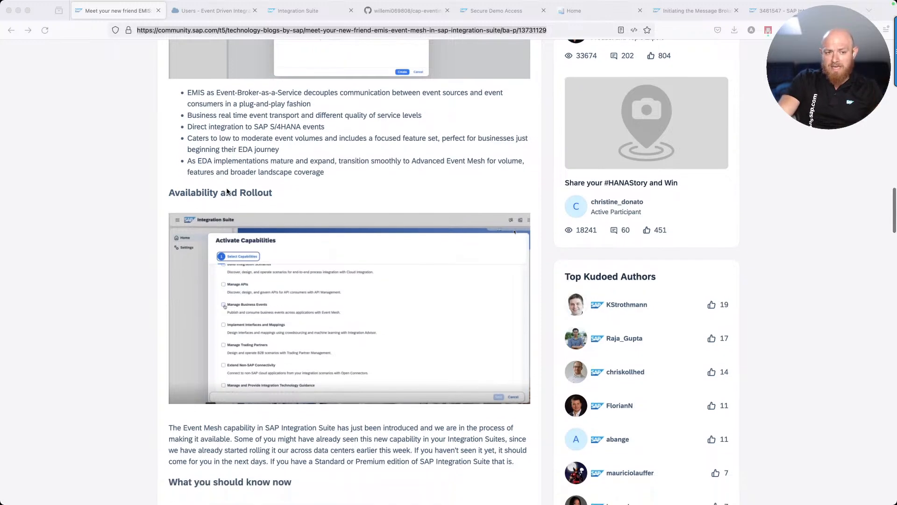
scroll(228, 191, "down", 3)
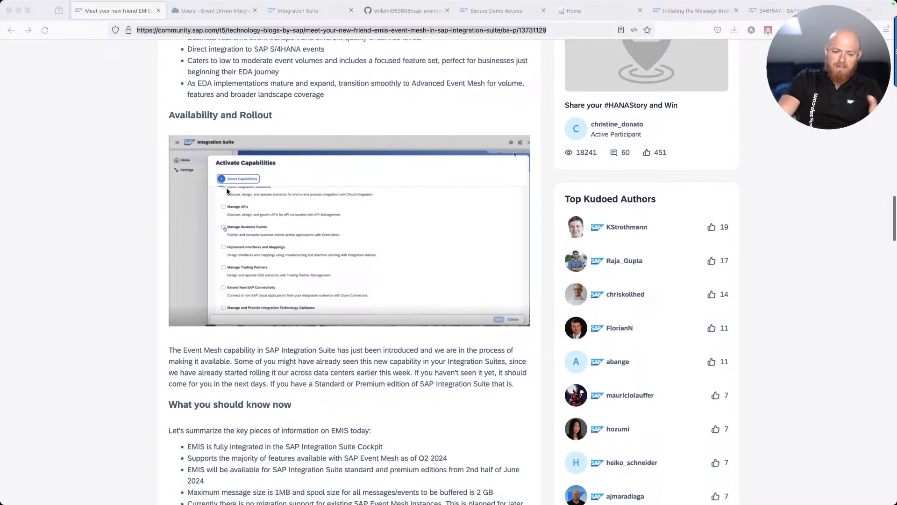
scroll(227, 191, "down", 3)
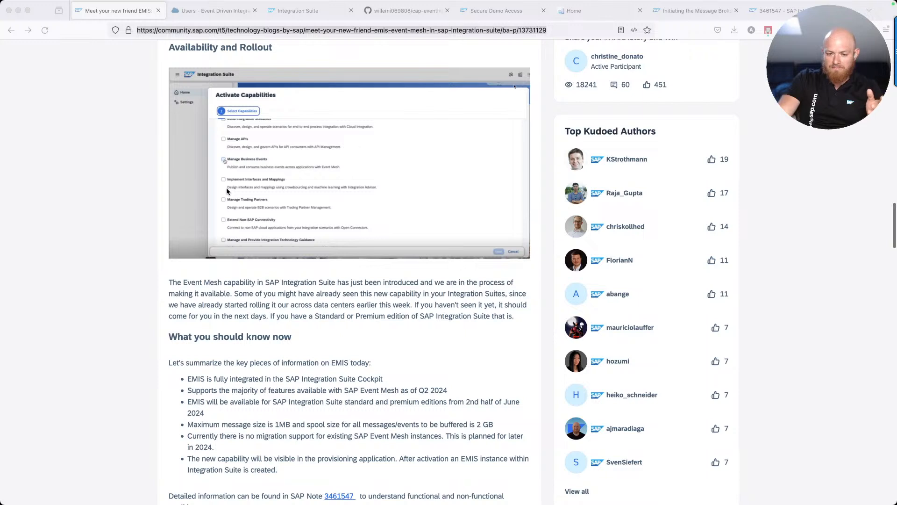
scroll(227, 191, "down", 3)
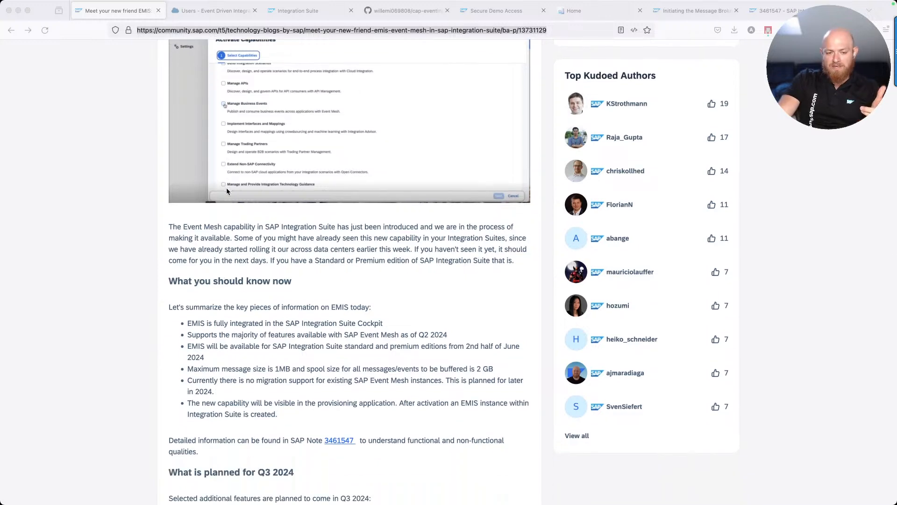
scroll(246, 359, "down", 3)
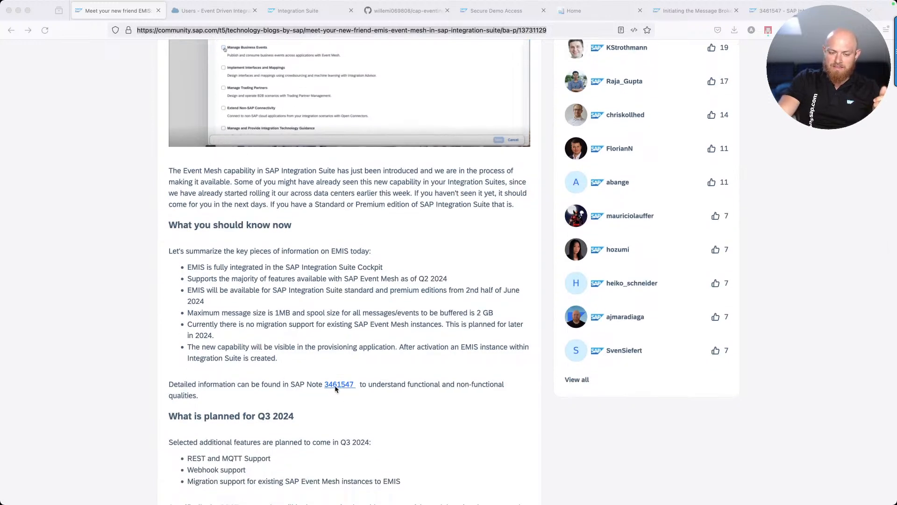
Review SAP Note 3461547's Solution and Region Availability table, then return toward the top
left_click(774, 13)
left_click(773, 13)
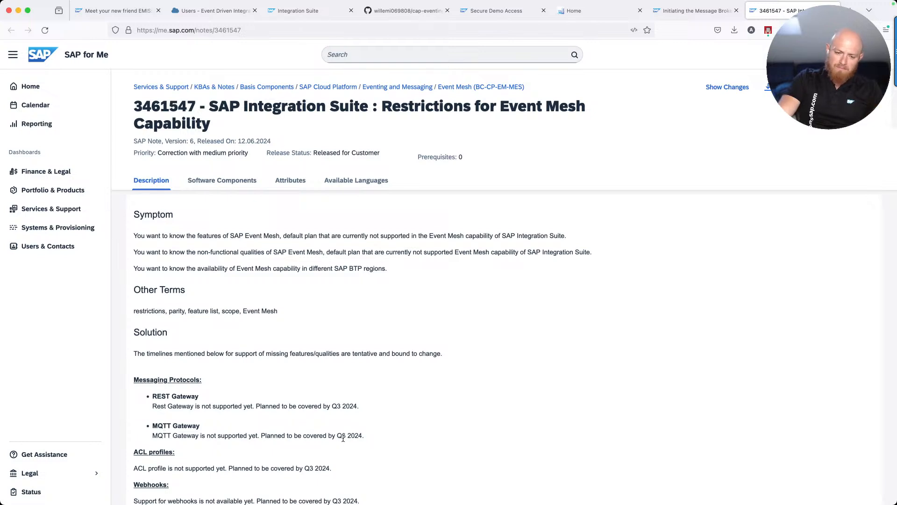
scroll(314, 441, "down", 1)
scroll(314, 441, "up", 1)
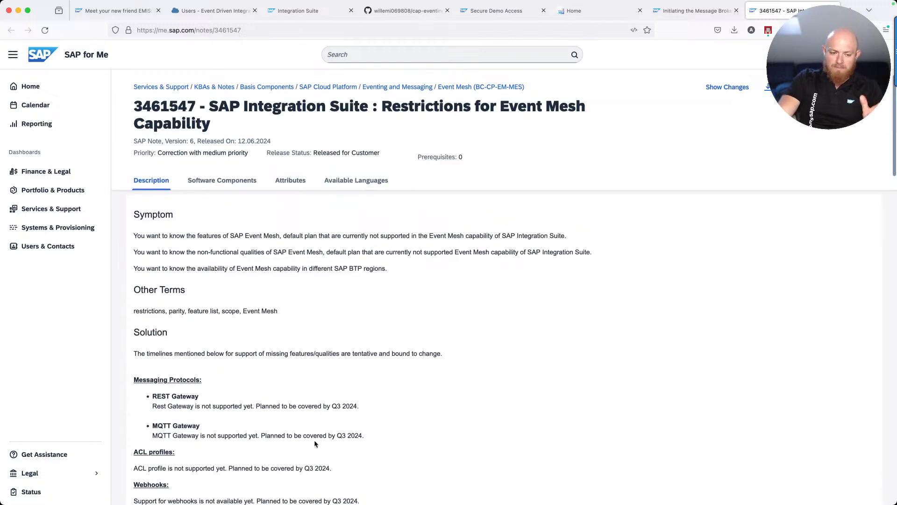
scroll(314, 441, "down", 1)
scroll(175, 458, "down", 2)
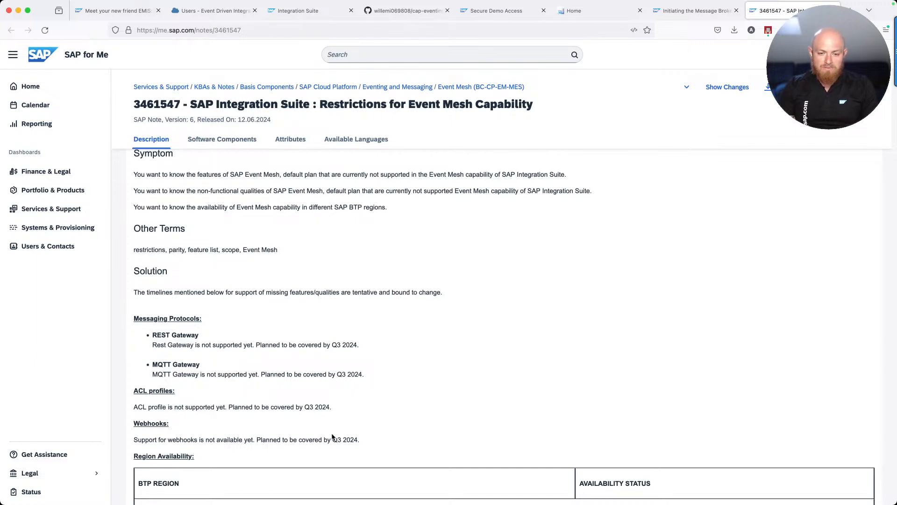
scroll(331, 435, "down", 5)
scroll(331, 436, "down", 4)
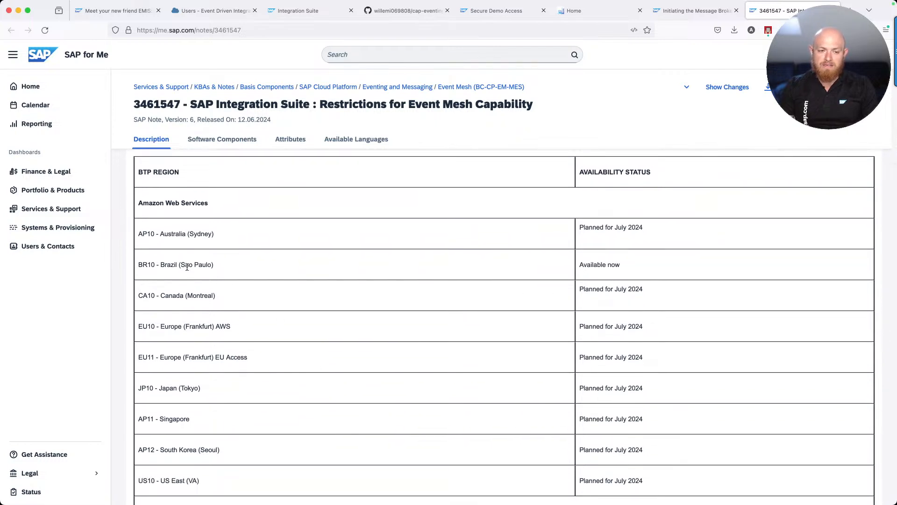
scroll(187, 272, "down", 7)
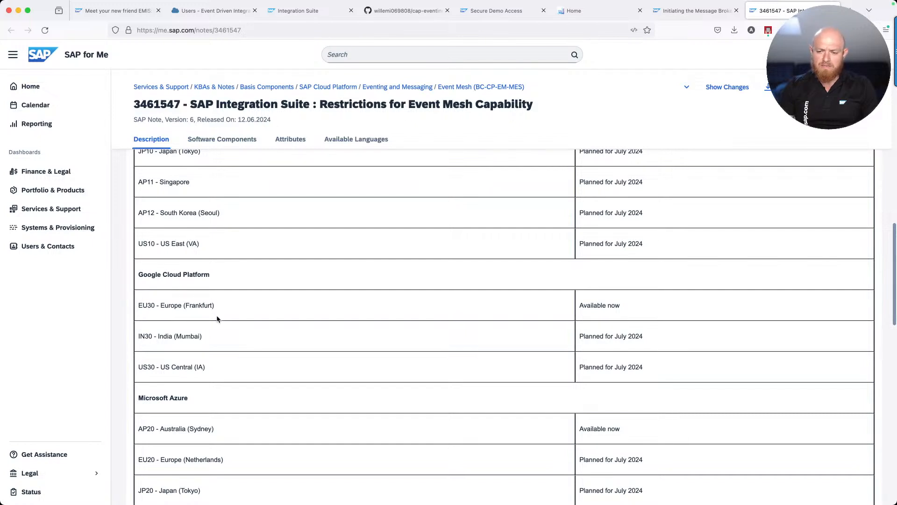
scroll(217, 315, "down", 4)
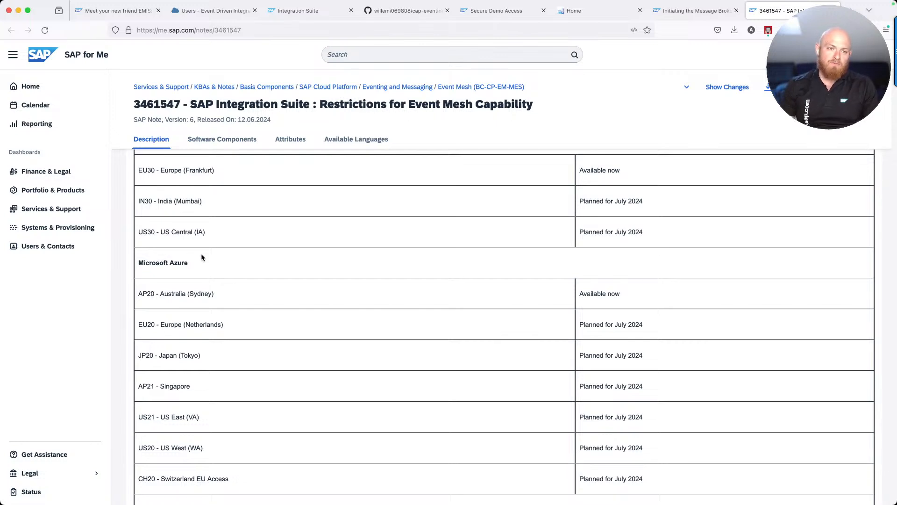
scroll(172, 250, "up", 15)
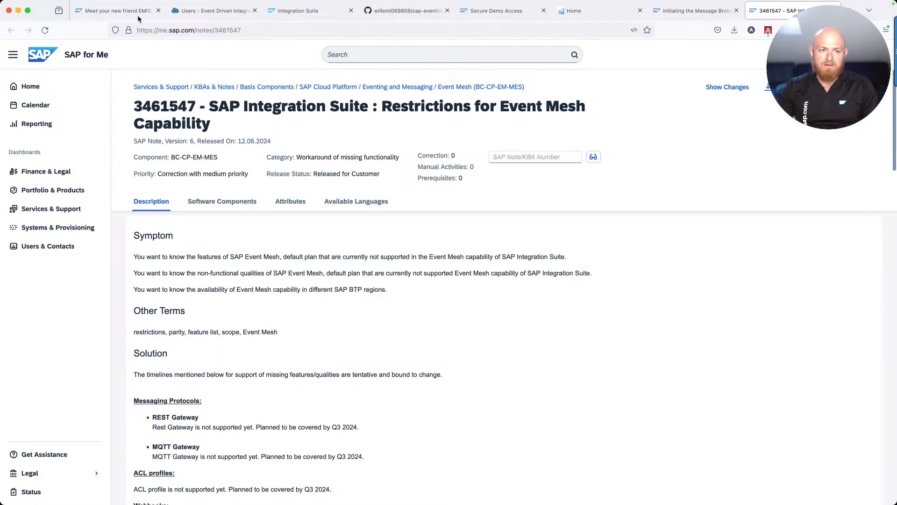
Scroll through the 'Meet your new friend EMIS' post, then refocus the browser
left_click(120, 11)
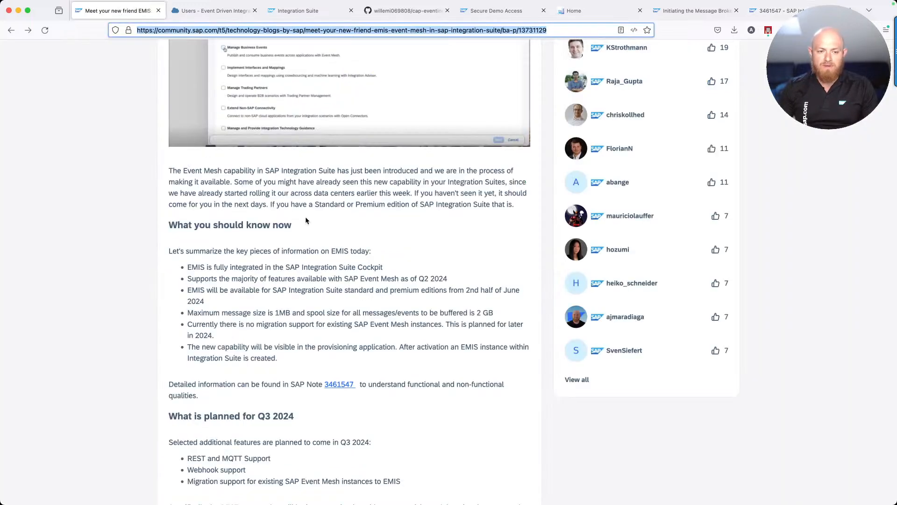
scroll(304, 224, "down", 3)
scroll(303, 231, "down", 2)
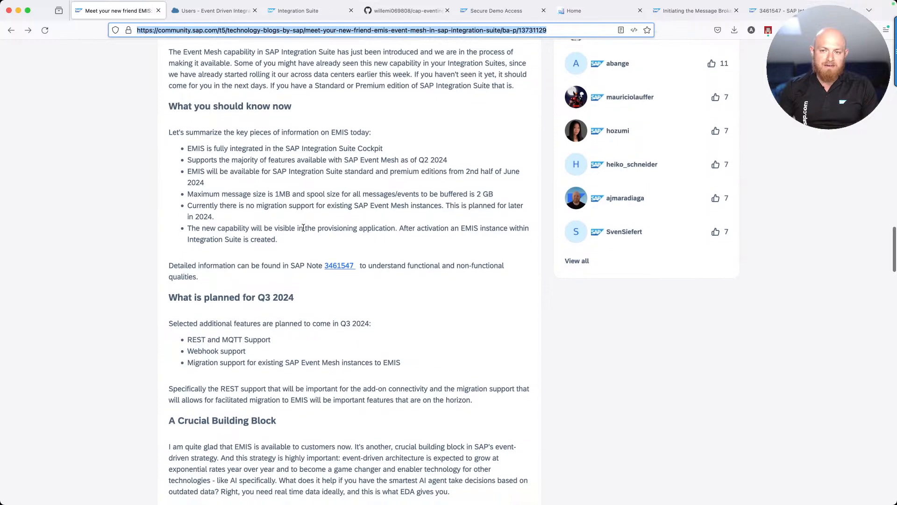
scroll(304, 228, "up", 7)
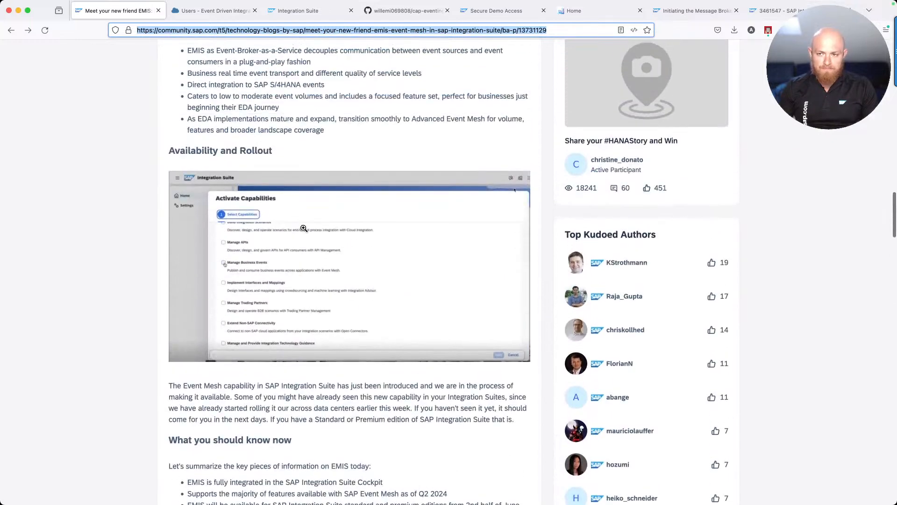
scroll(304, 229, "up", 20)
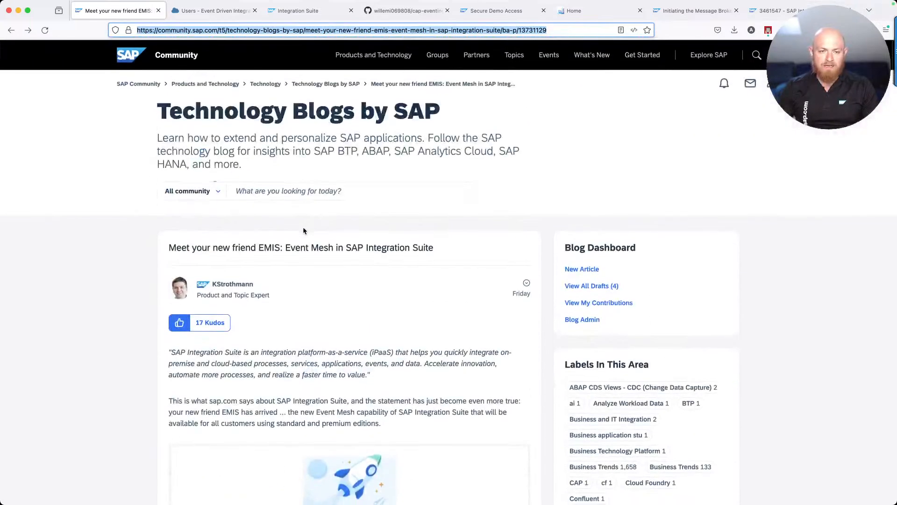
scroll(297, 238, "down", 2)
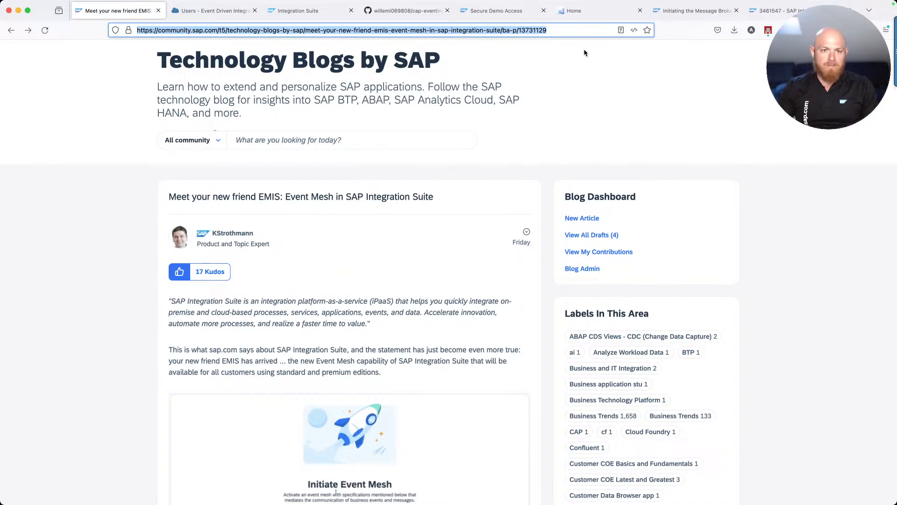
key("super+Tab")
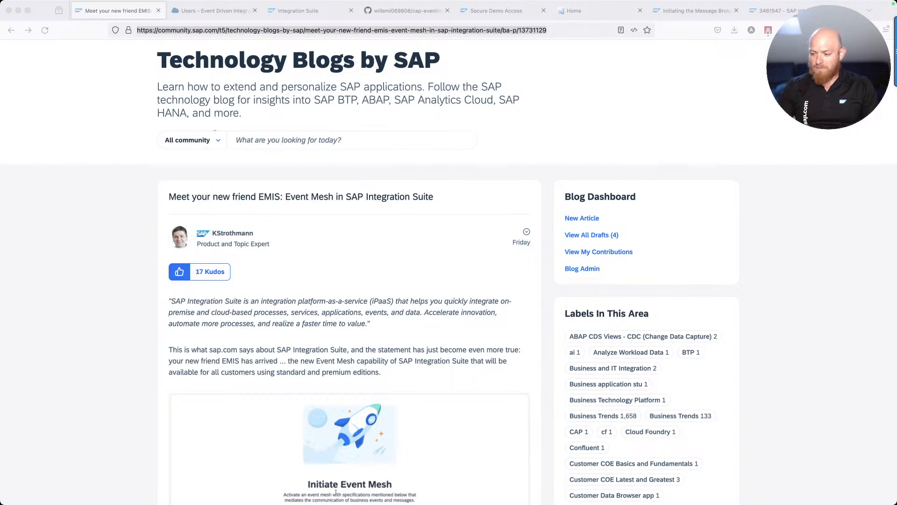
left_click(235, 11)
Add and activate Manage Business Events from the tenant's provisioned capabilities overview
left_click(308, 11)
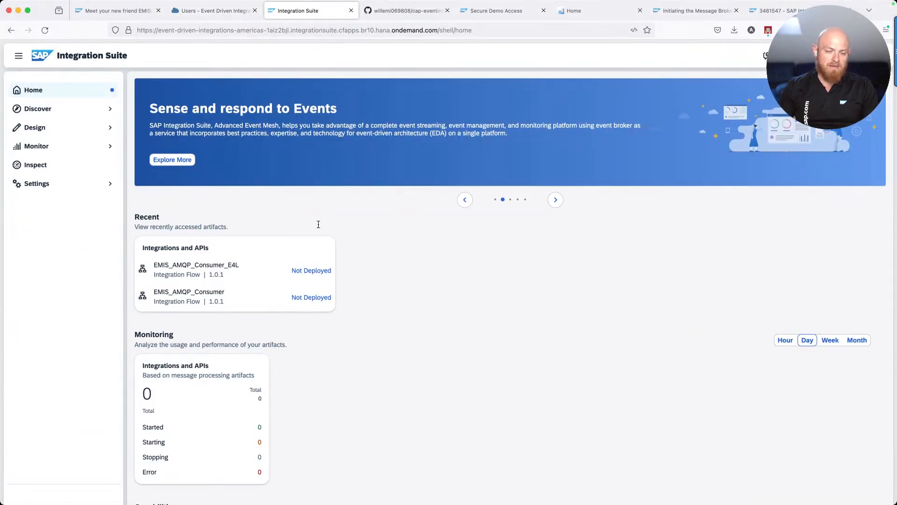
scroll(318, 225, "down", 4)
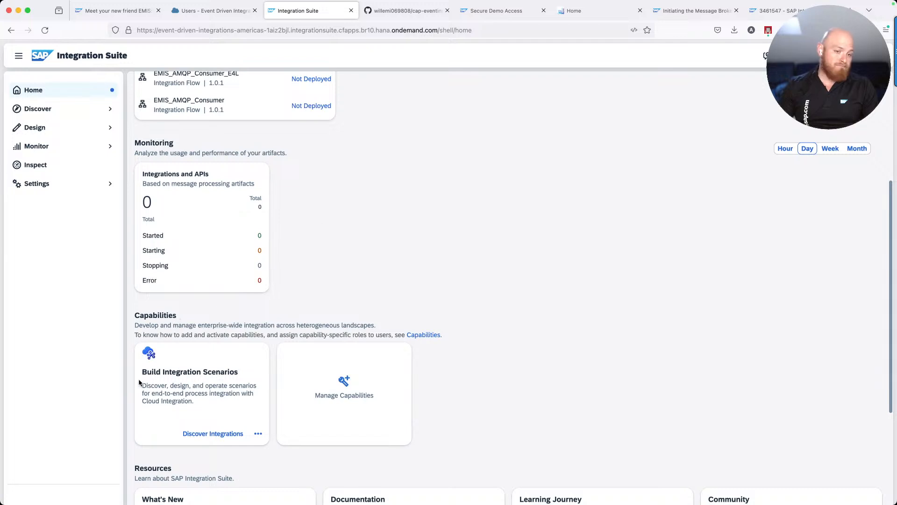
left_click(350, 382)
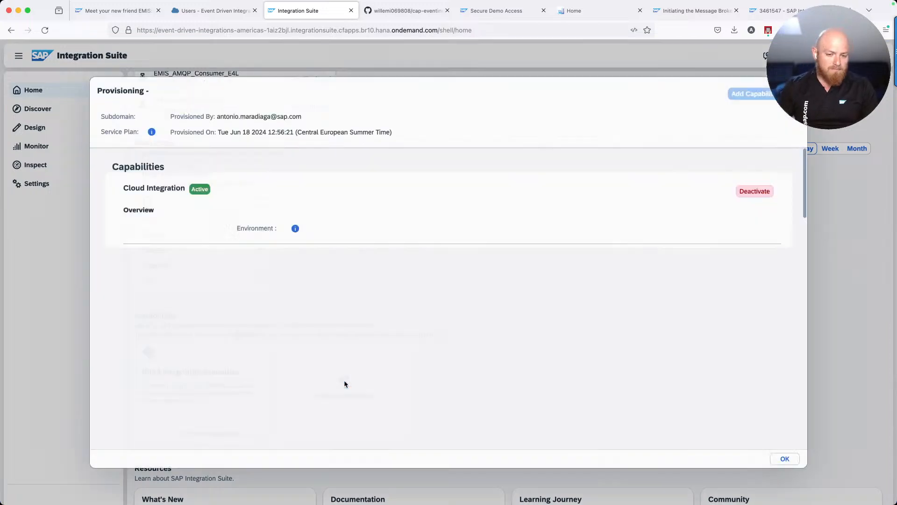
left_click(741, 92)
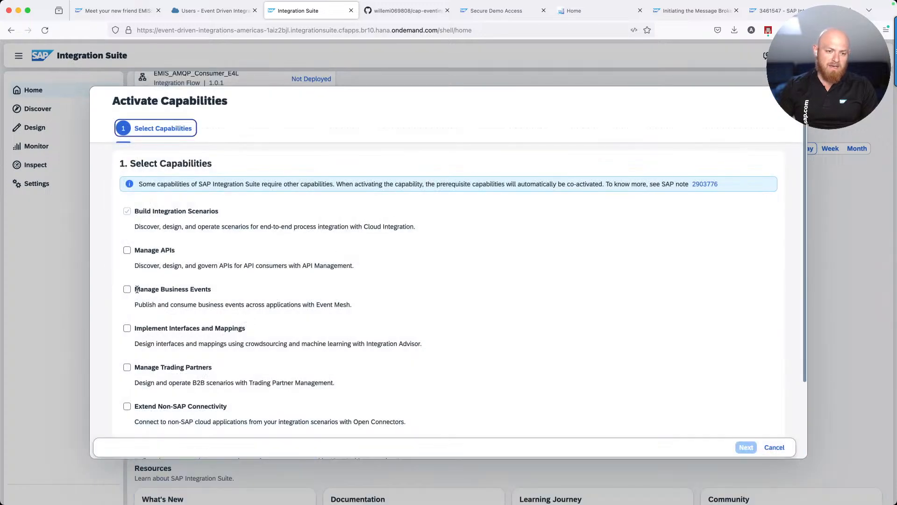
left_click_drag(134, 290, 229, 293)
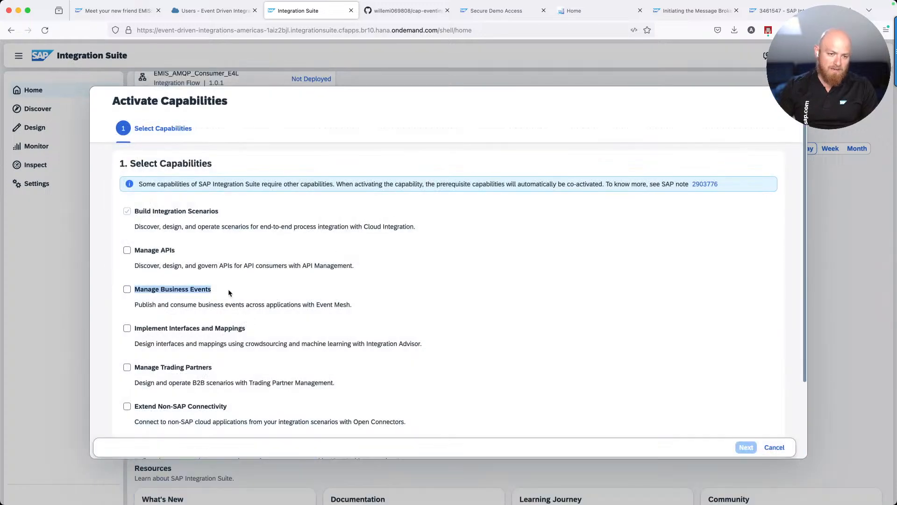
left_click(126, 289)
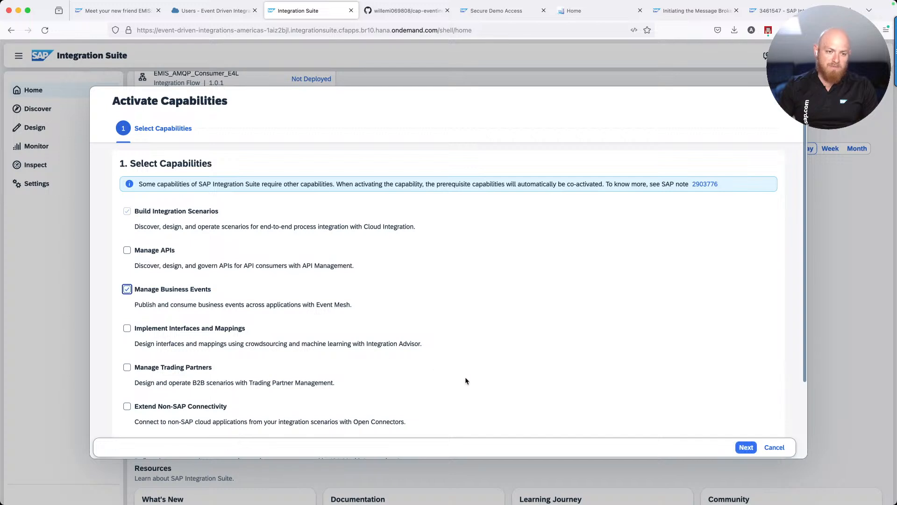
left_click(743, 448)
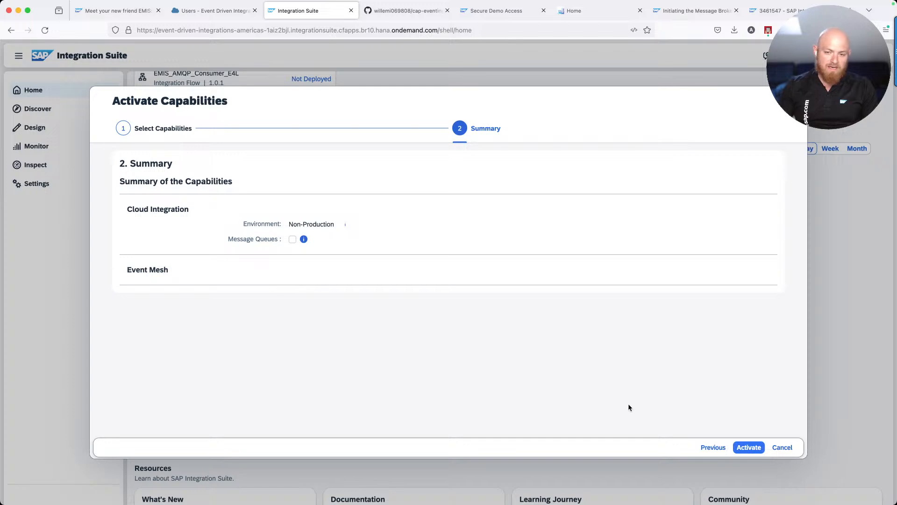
left_click(745, 447)
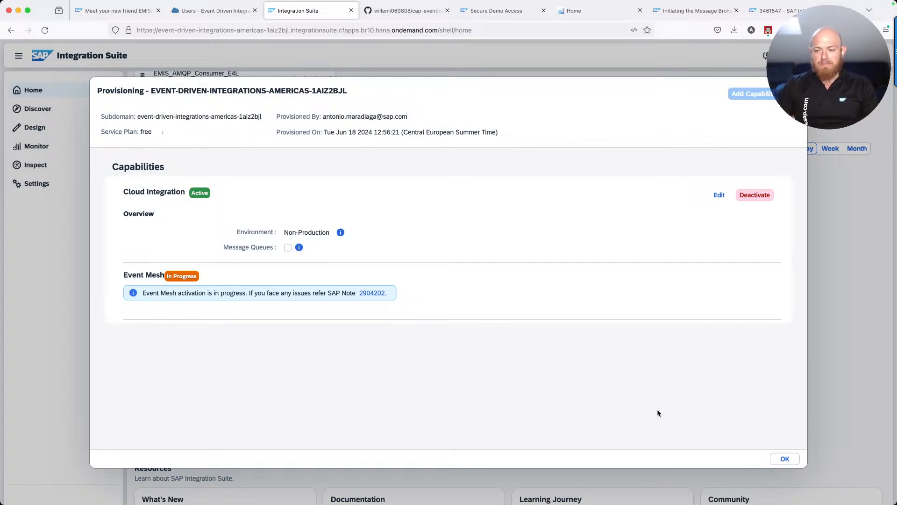
Close the provisioning overview and reload the BTP Cockpit subaccount users page
left_click(784, 460)
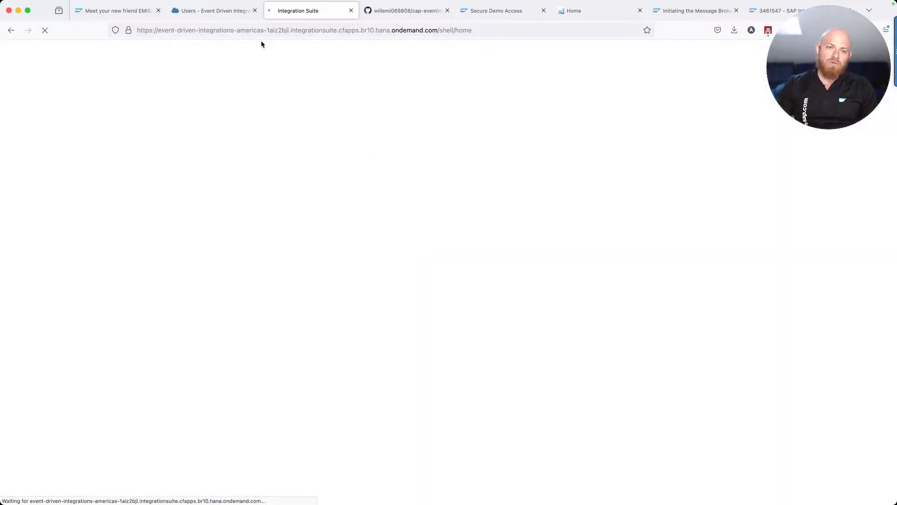
left_click(220, 15)
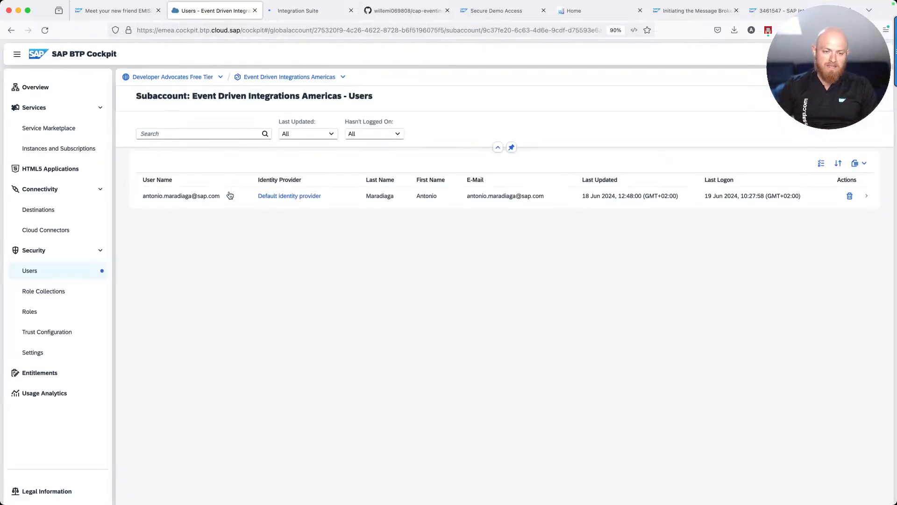
key("super+r")
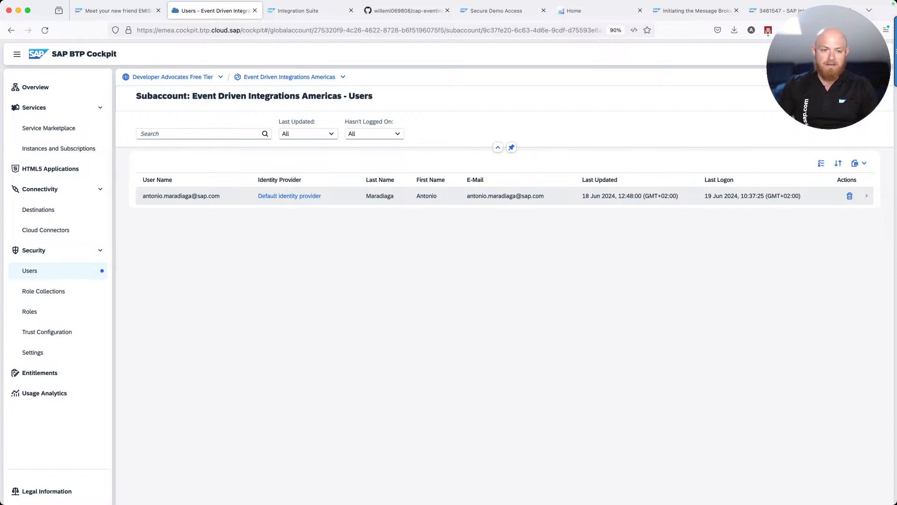
Assign the EventMeshAdmin and EventMeshDeveloper role collections to the user
left_click(202, 198)
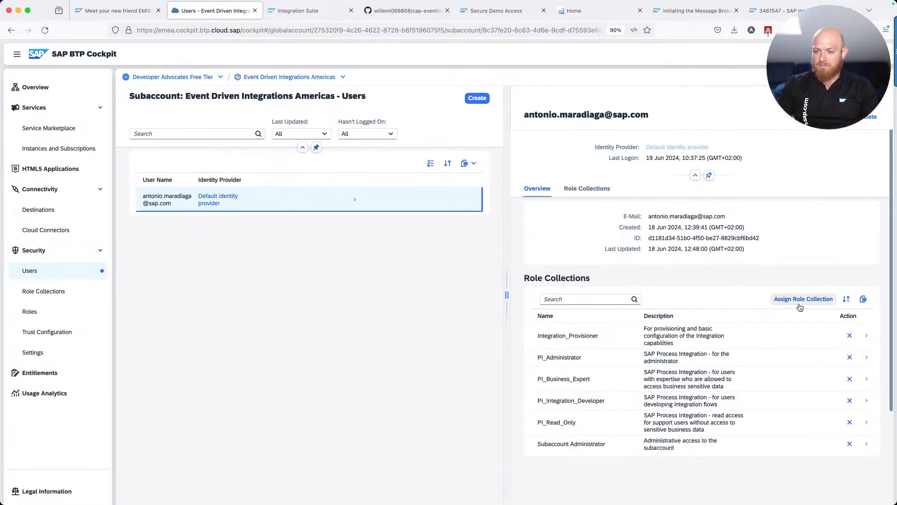
left_click(802, 300)
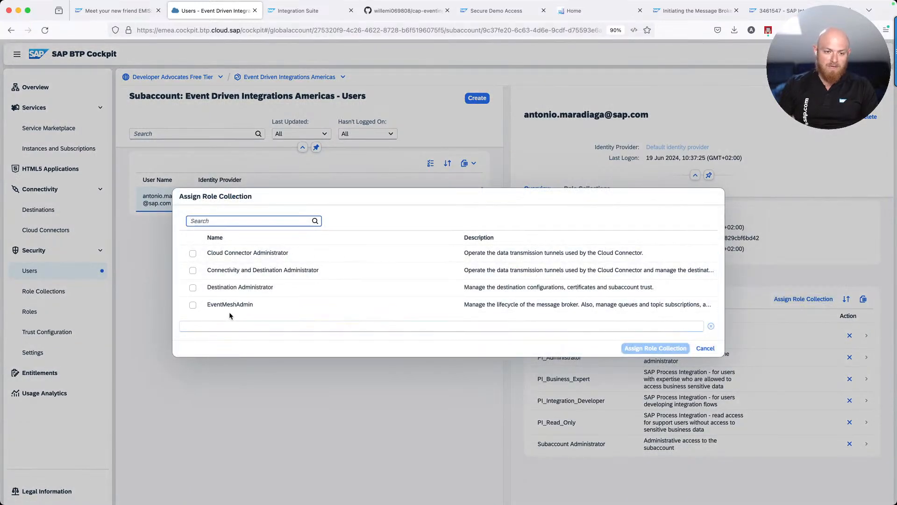
scroll(193, 304, "down", 1)
left_click(192, 280)
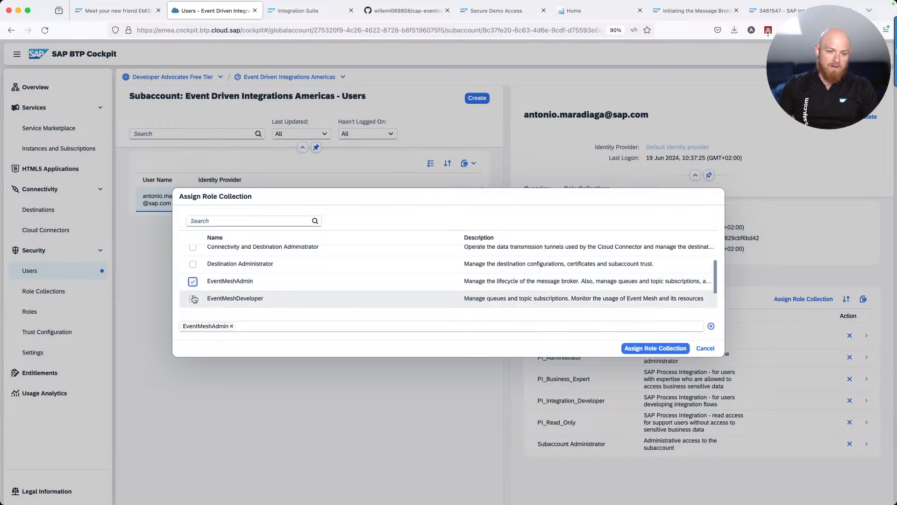
left_click(193, 298)
left_click(656, 348)
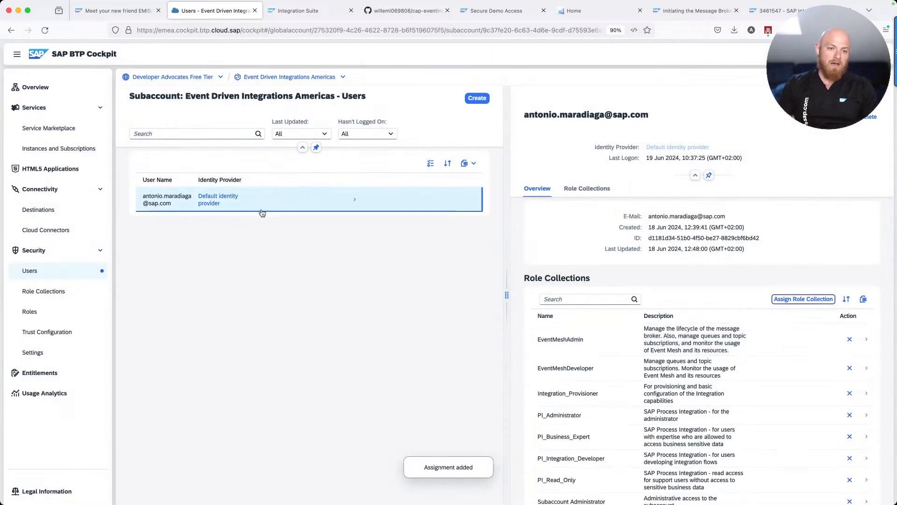
left_click(282, 13)
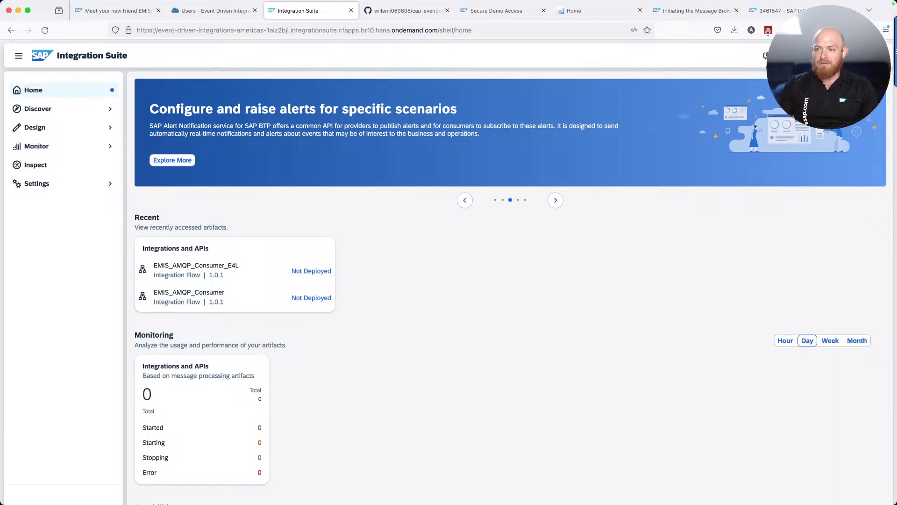
Log out of Integration Suite and close the resulting HTTP 400 error tab
left_click(877, 56)
left_click(866, 121)
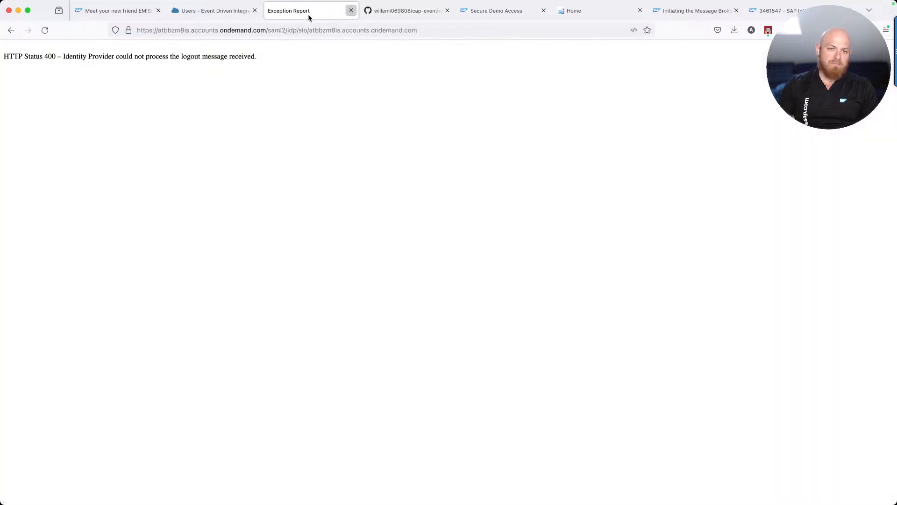
left_click(351, 10)
left_click(213, 10)
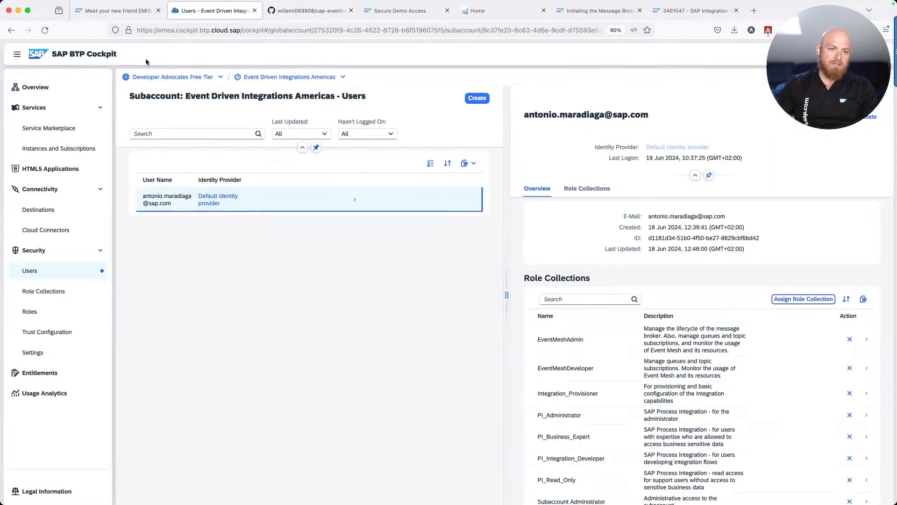
Relaunch Integration Suite from the subaccount's Instances and Subscriptions list
left_click(52, 150)
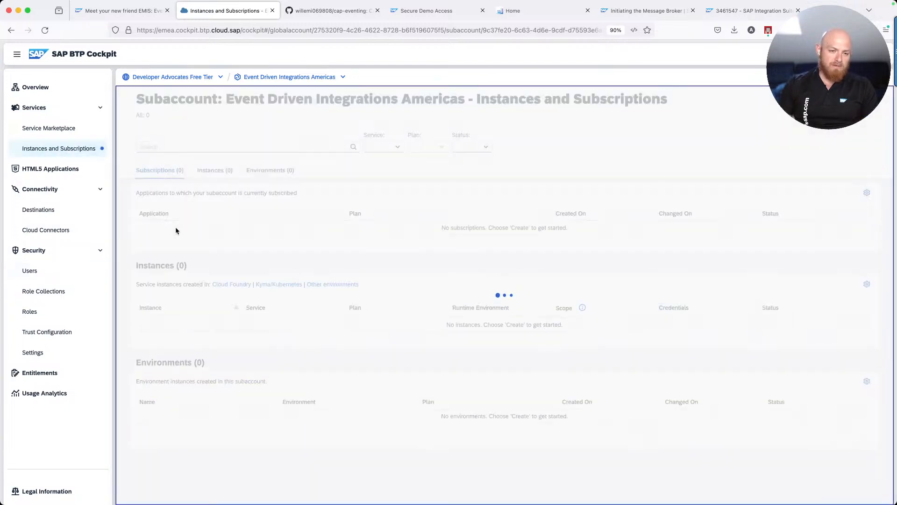
left_click(176, 230)
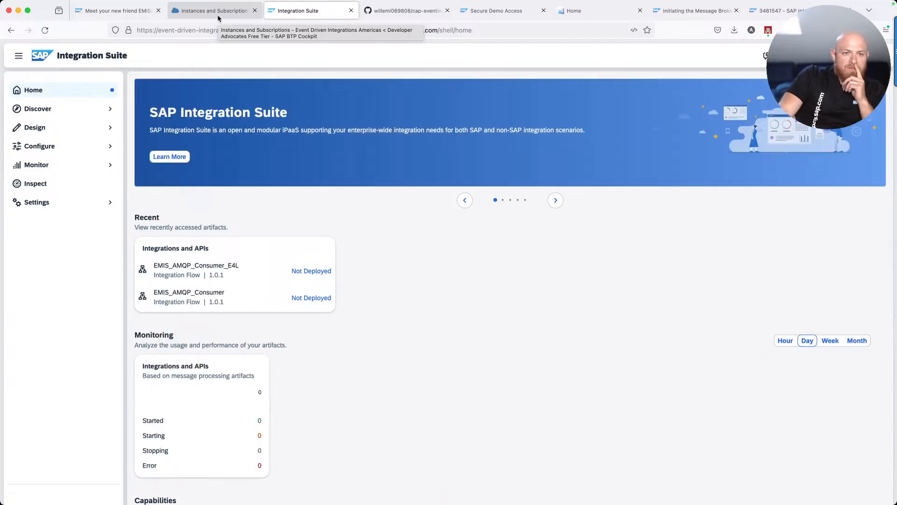
Point out the br10 region in the address, then show Manage Business Events under Capabilities
double_click(369, 30)
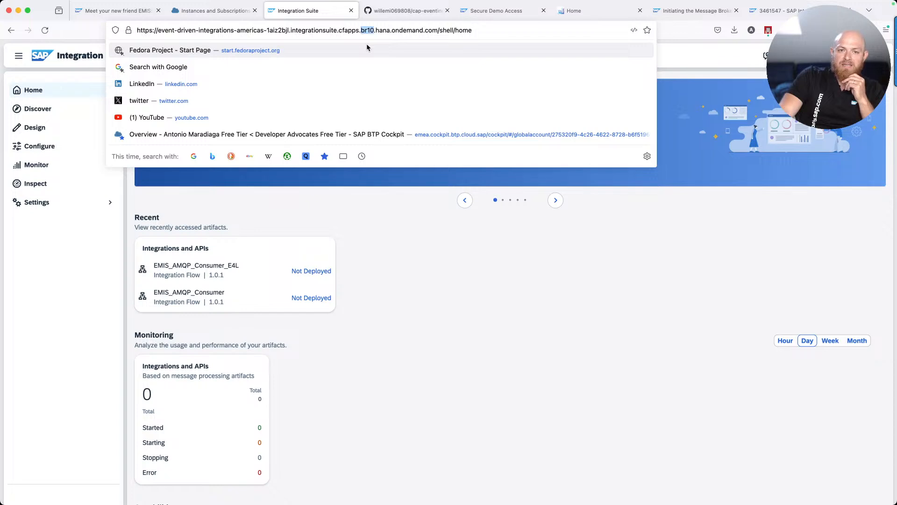
left_click(362, 247)
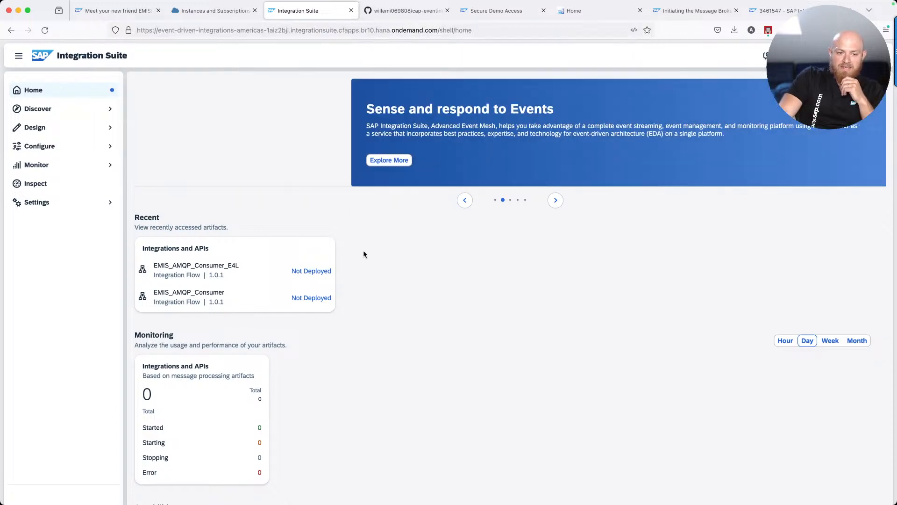
scroll(366, 275, "down", 5)
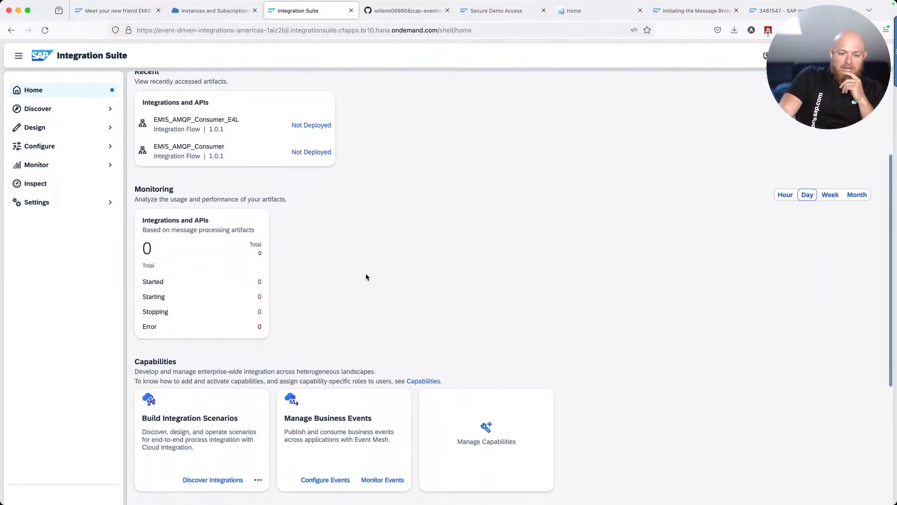
scroll(366, 277, "down", 1)
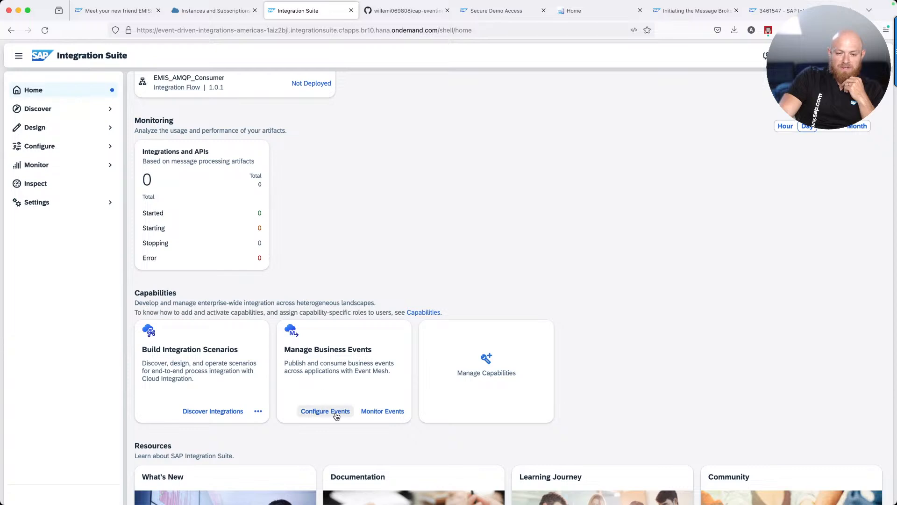
Open Monitor > Event Mesh, which warns Event Mesh must be activated first
left_click(79, 166)
left_click_drag(69, 186, 51, 207)
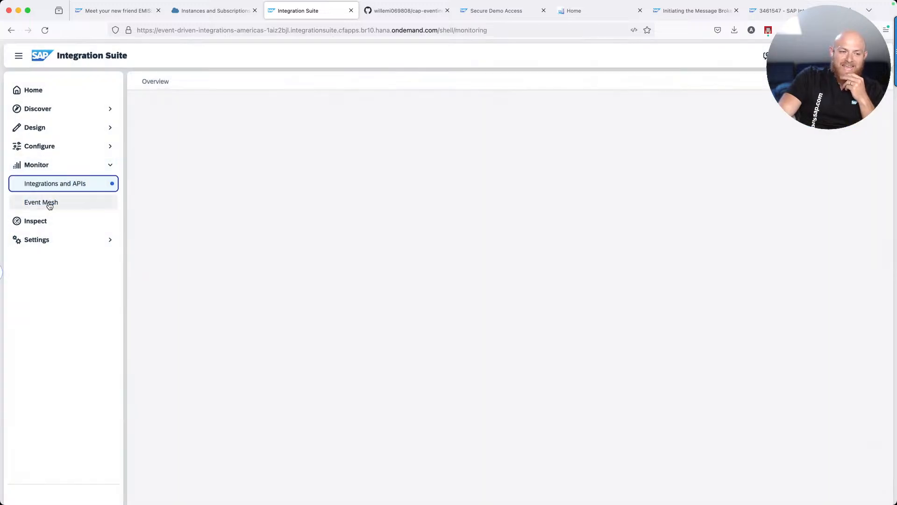
left_click(50, 203)
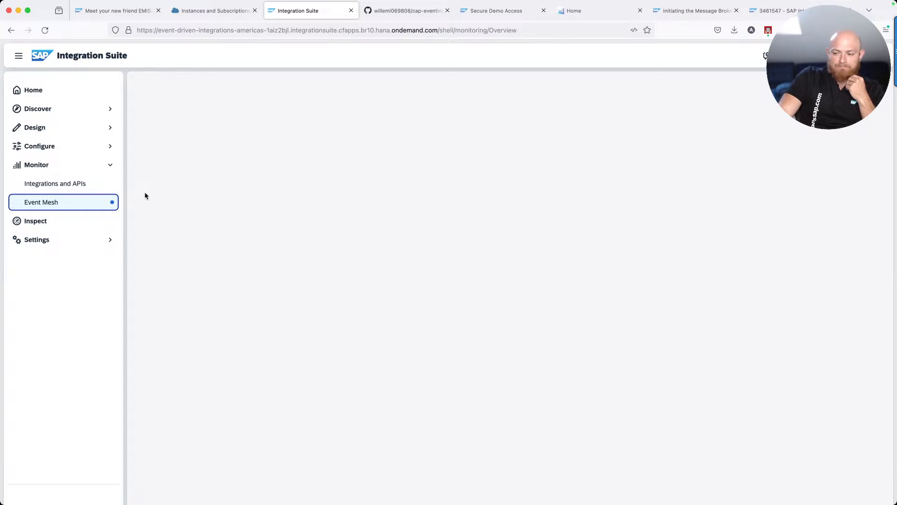
left_click(76, 202)
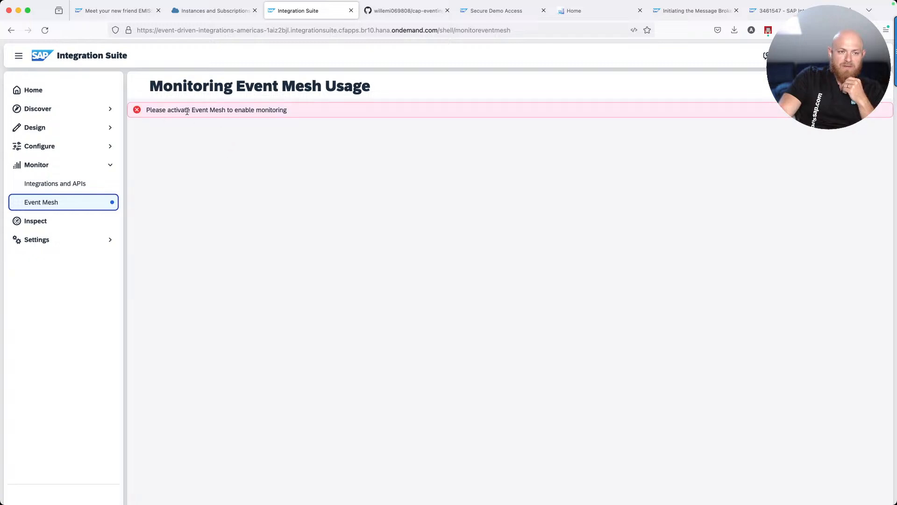
Under Configure > Event Mesh, note 2.00 GB spool, 200 connections, 600 producers/consumers, then activate
left_click(58, 148)
left_click(57, 165)
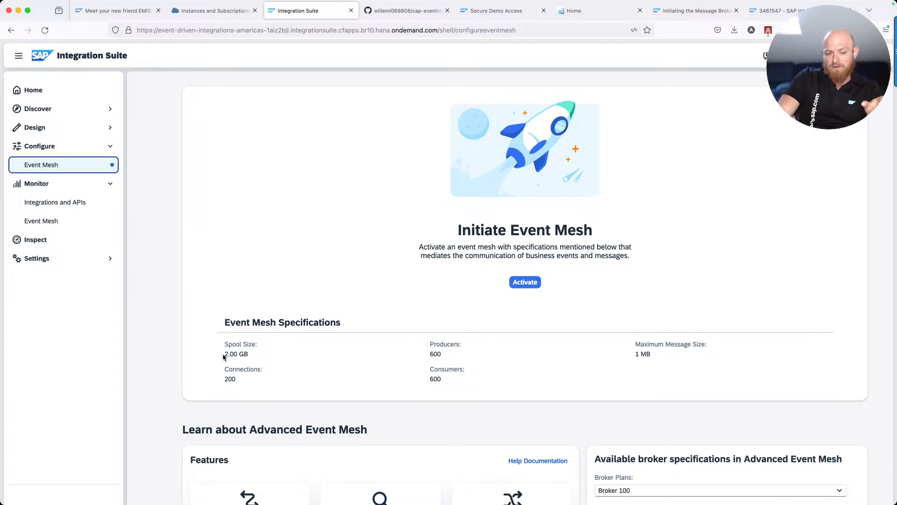
left_click_drag(224, 357, 257, 357)
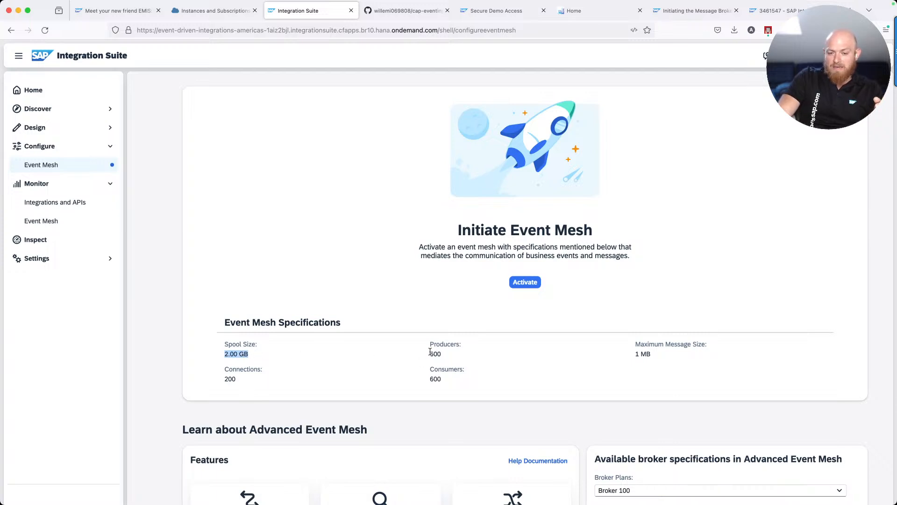
left_click_drag(430, 356, 449, 354)
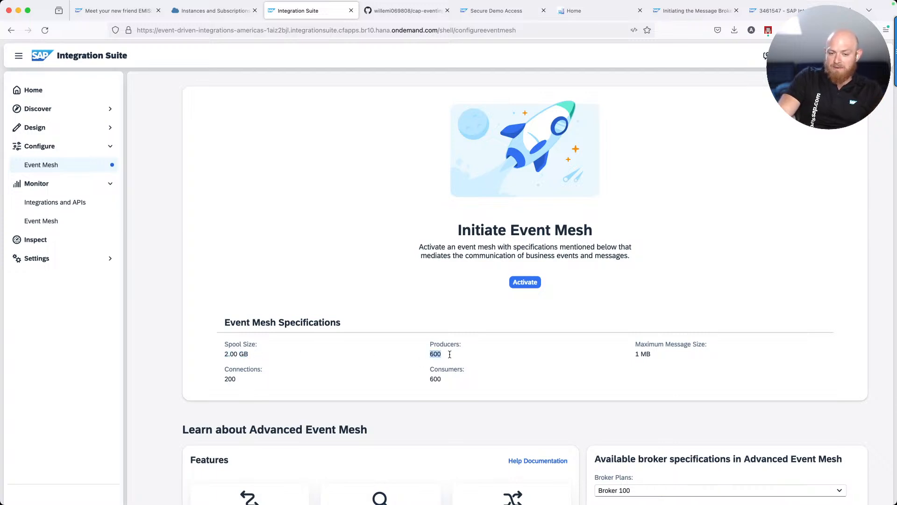
double_click(434, 379)
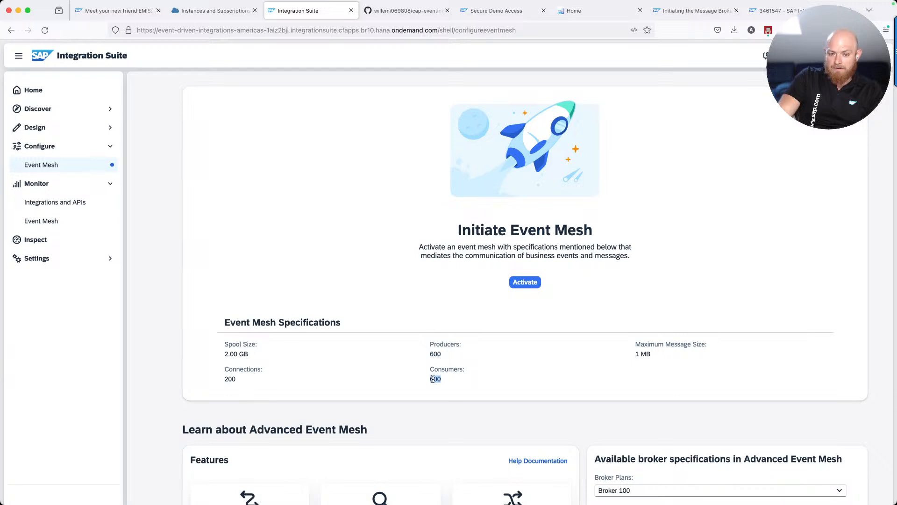
double_click(226, 379)
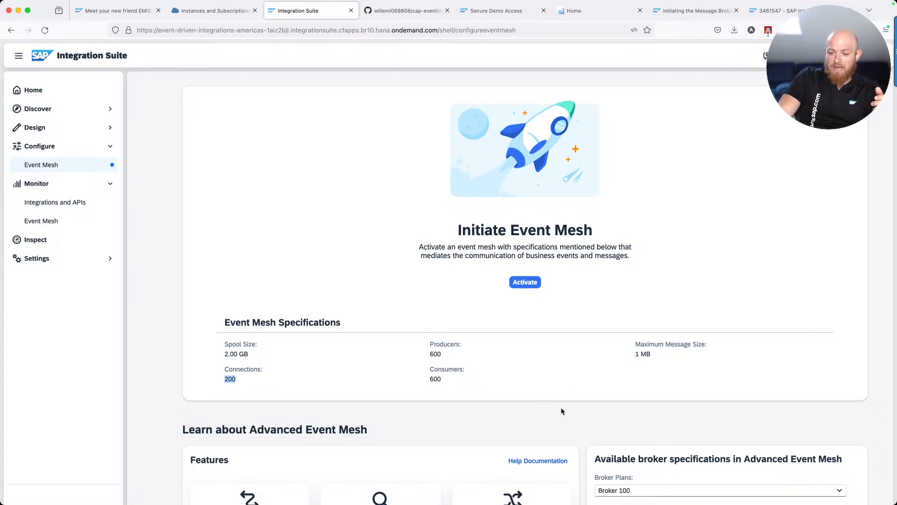
left_click(573, 440)
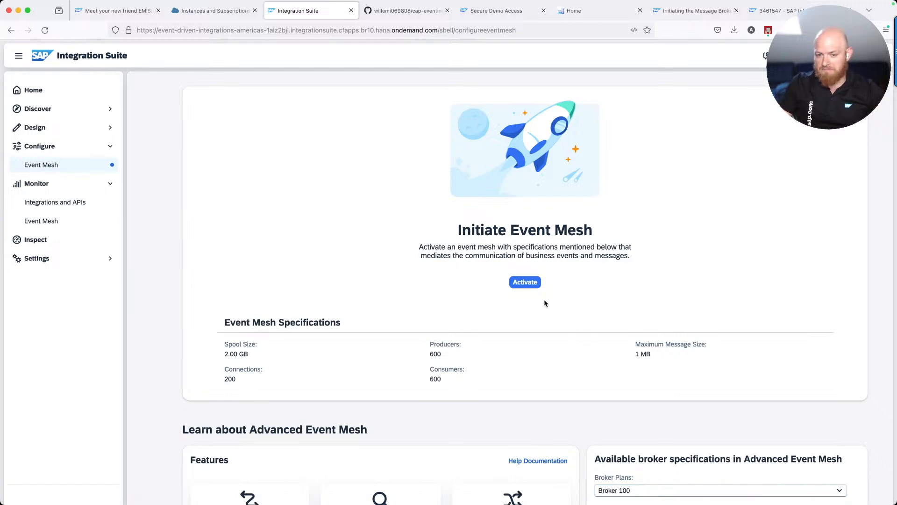
left_click(524, 282)
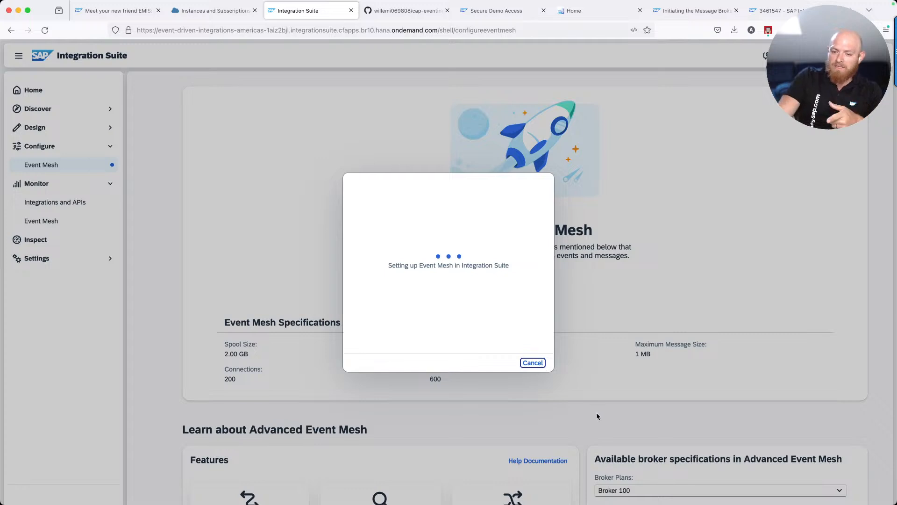
Close the setup dialog and display the Broker 250 plan specifications
left_click(538, 363)
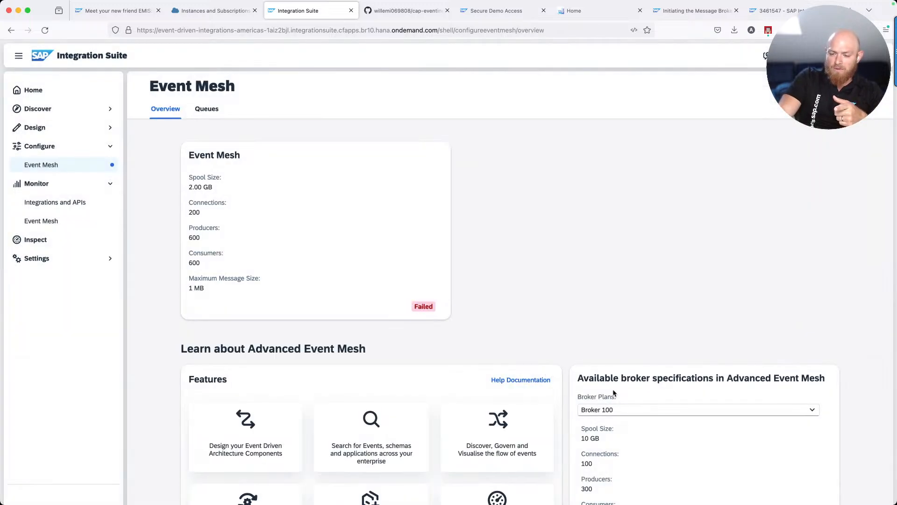
left_click(626, 411)
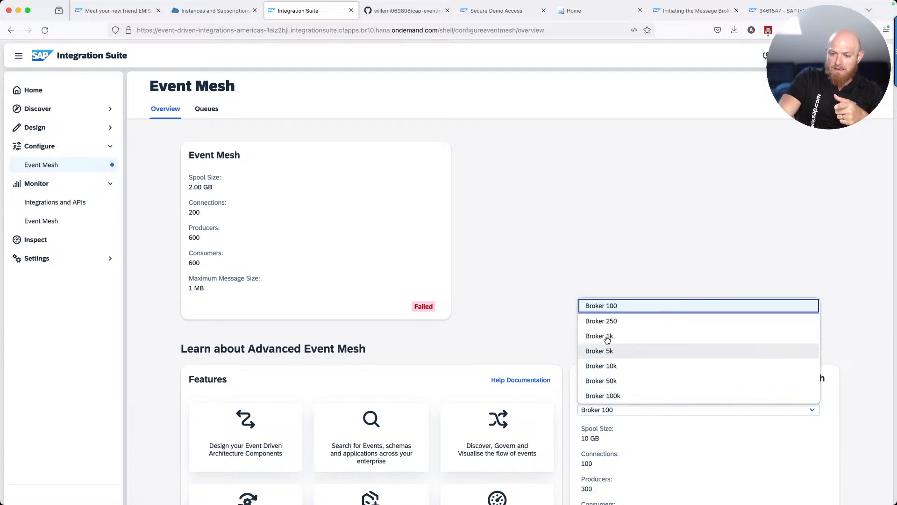
left_click(601, 321)
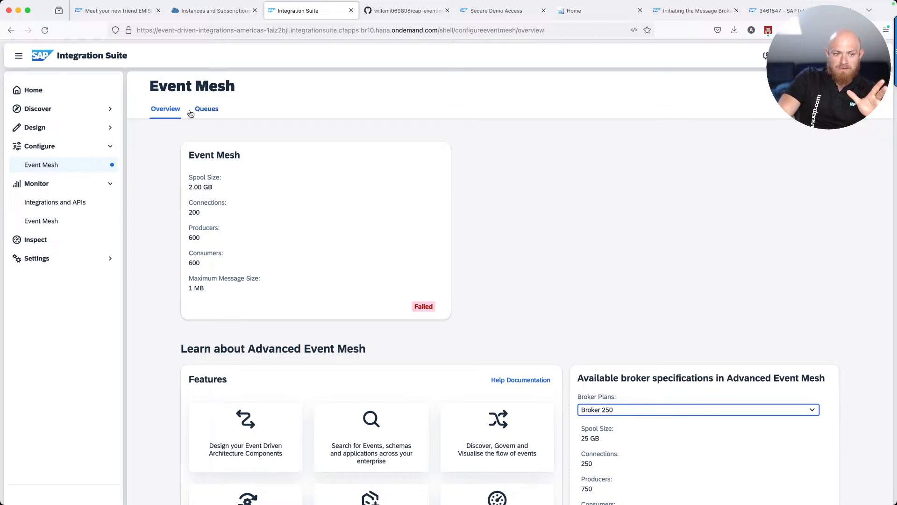
Toggle between Queues and Overview until Event Mesh reports Ready with no queues
left_click(206, 109)
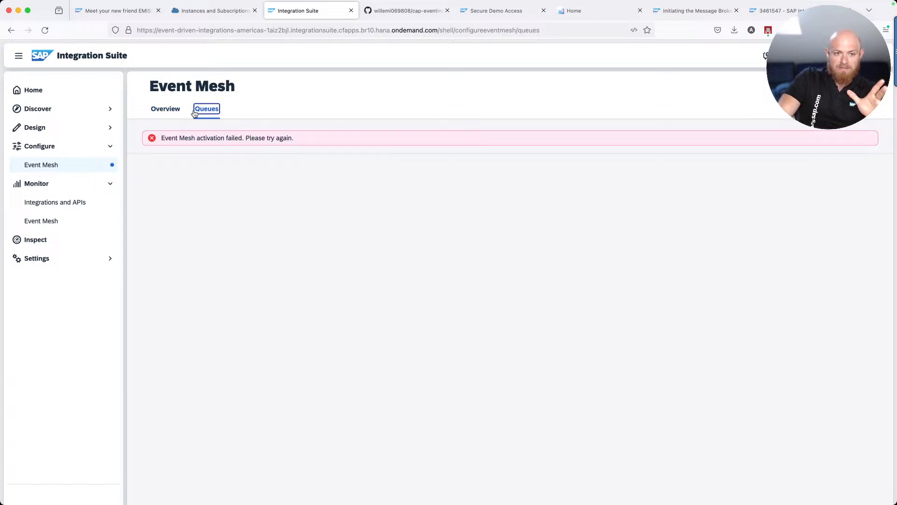
left_click(169, 111)
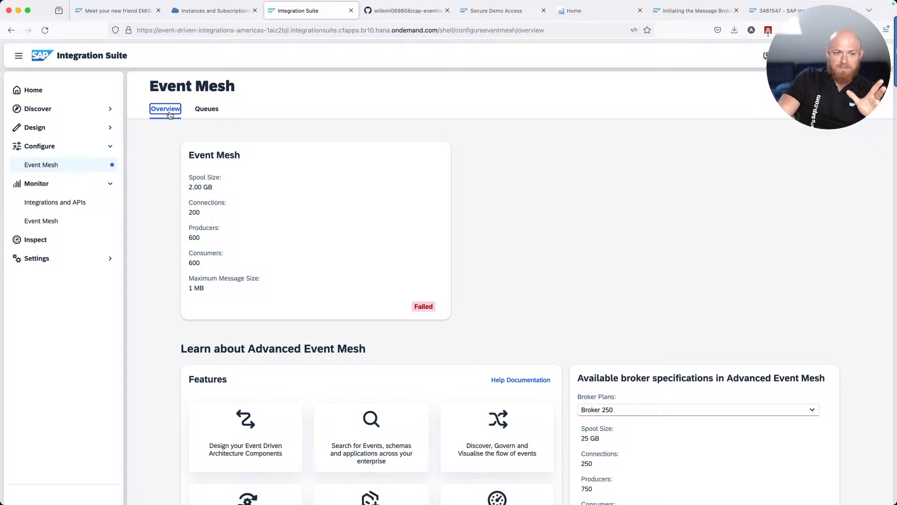
left_click(208, 110)
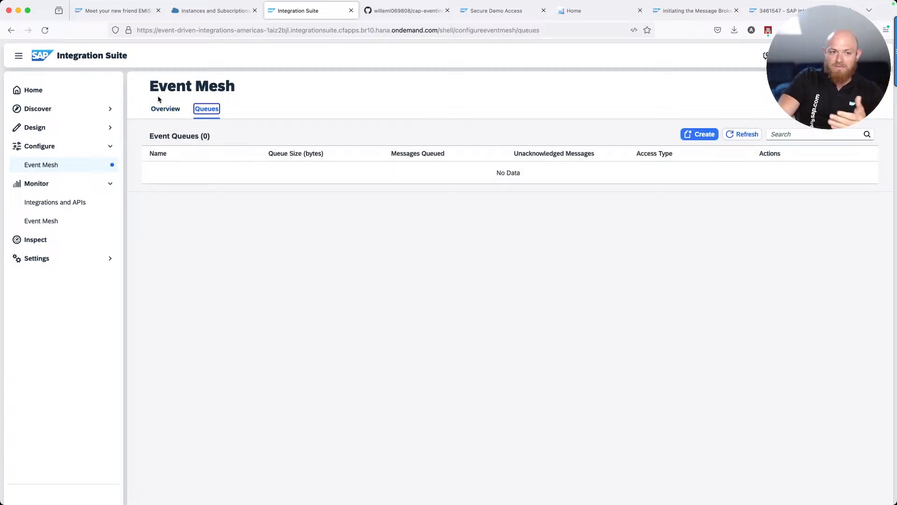
left_click(164, 109)
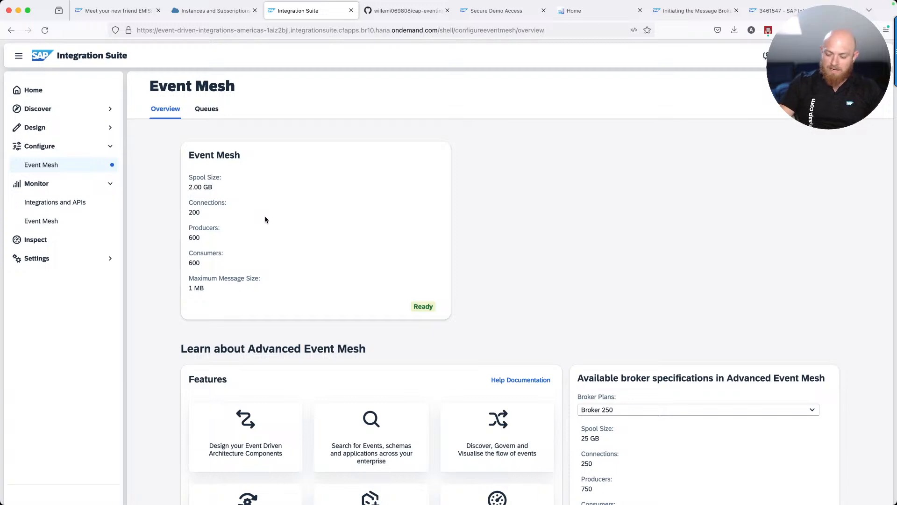
Zoom the page to 80% and show the Broker 100 plan: 10 GB spool, 100 connections
key("super+minus")
key("super+minus")
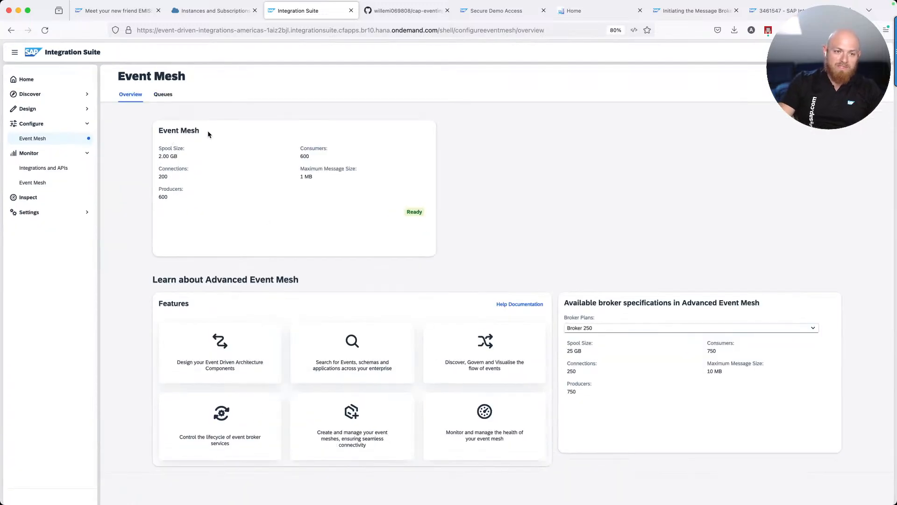
left_click(590, 329)
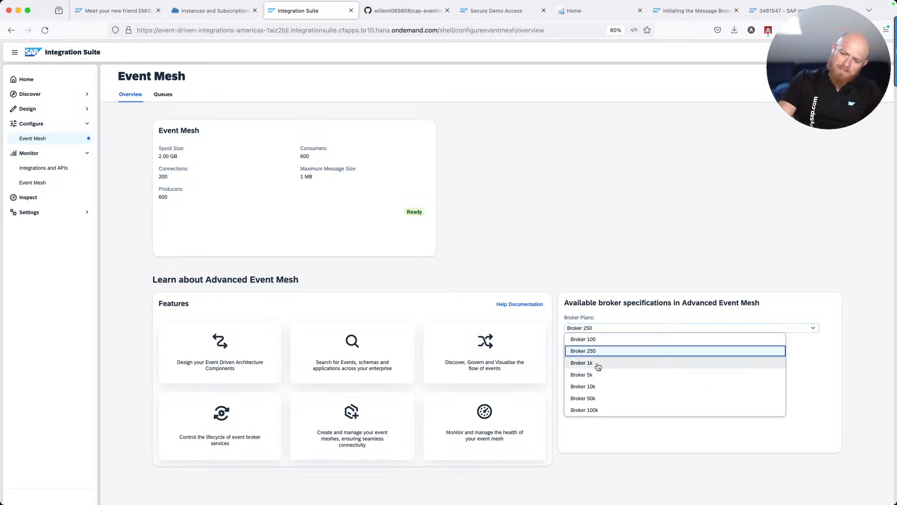
left_click(590, 340)
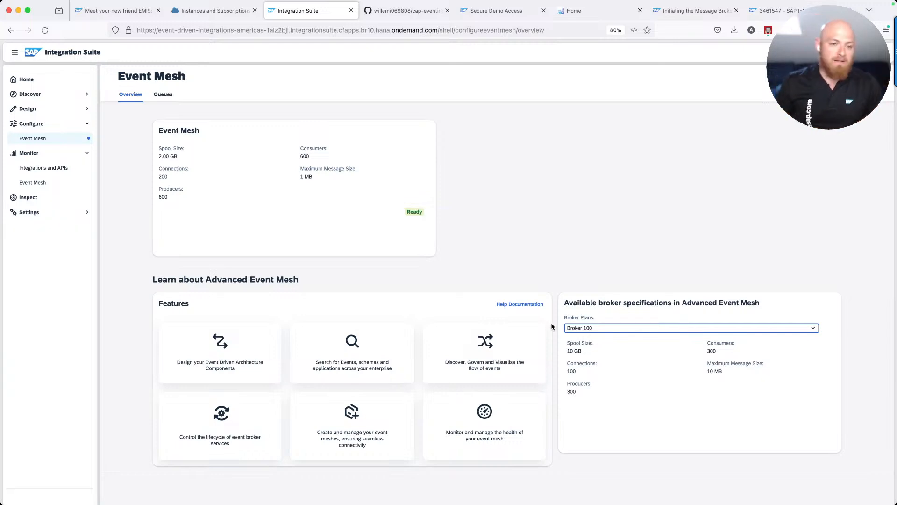
Select Broker 5k in the Broker Plans list to show its 200 GB spool and 5000 connections
left_click(597, 330)
left_click(576, 260)
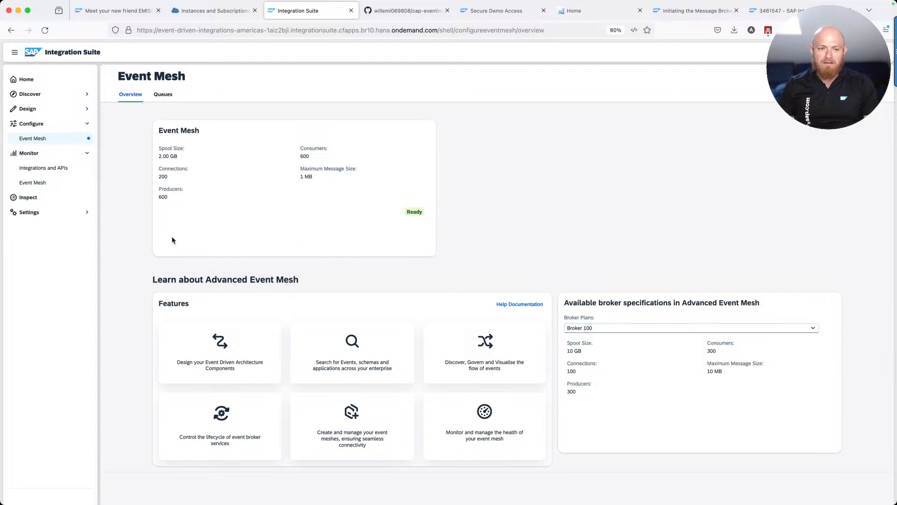
left_click(611, 328)
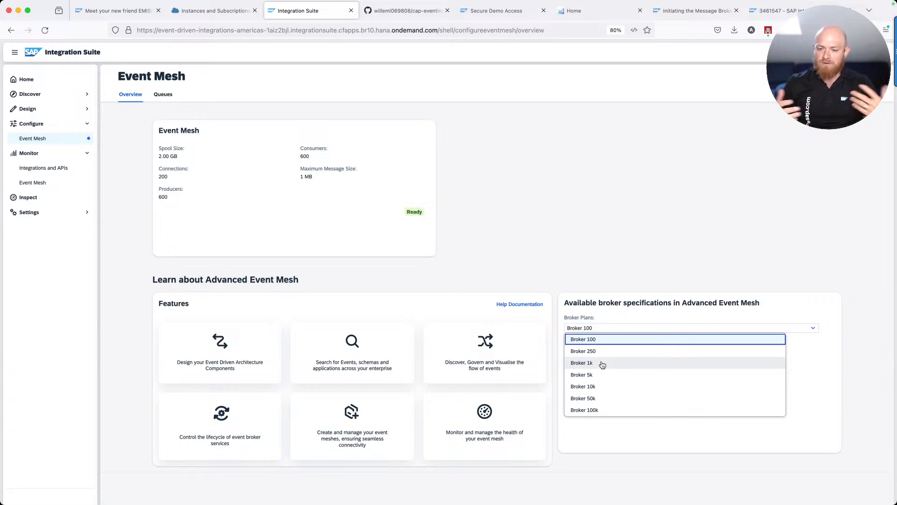
left_click(595, 375)
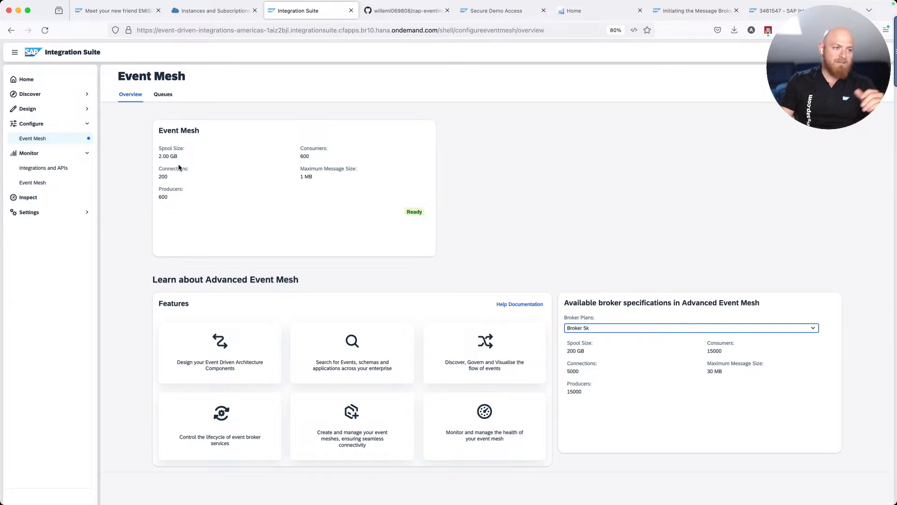
Add a queue named queue-1 from the Queues tab, keeping the default non-exclusive settings
left_click(161, 96)
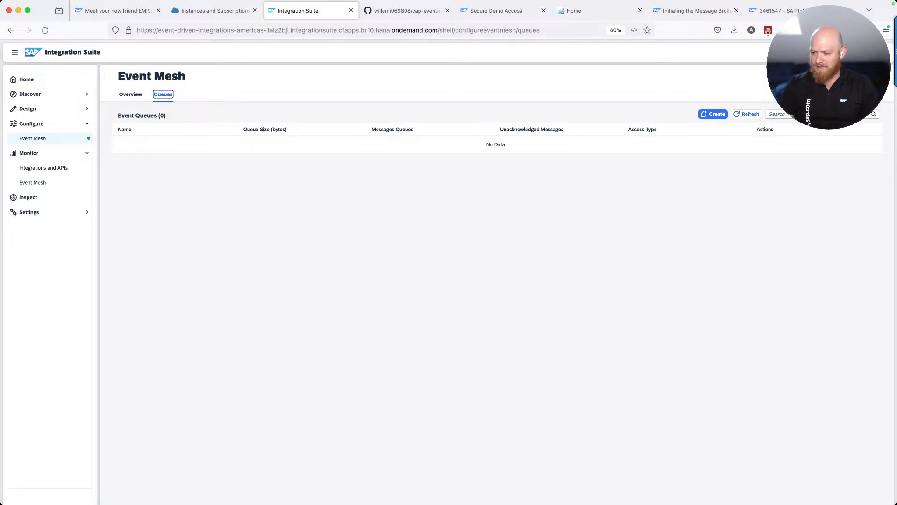
key("super+Tab")
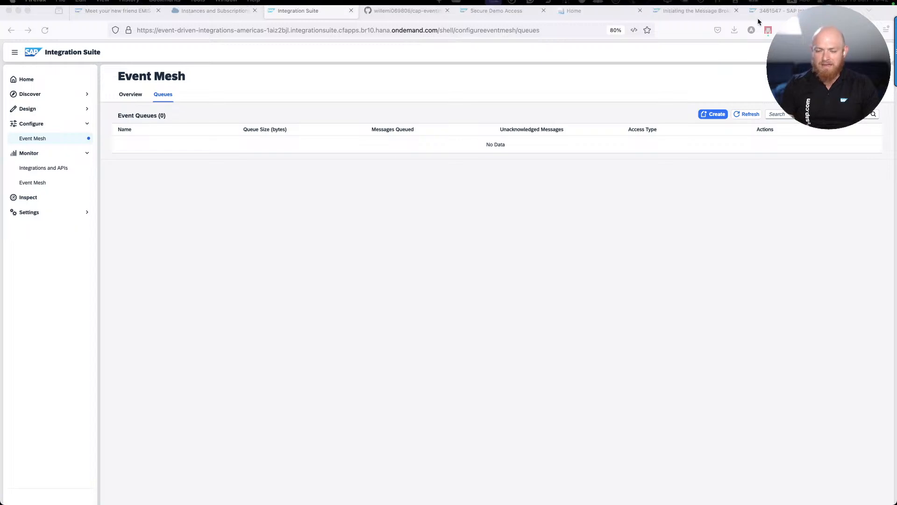
left_click(710, 117)
left_click(709, 117)
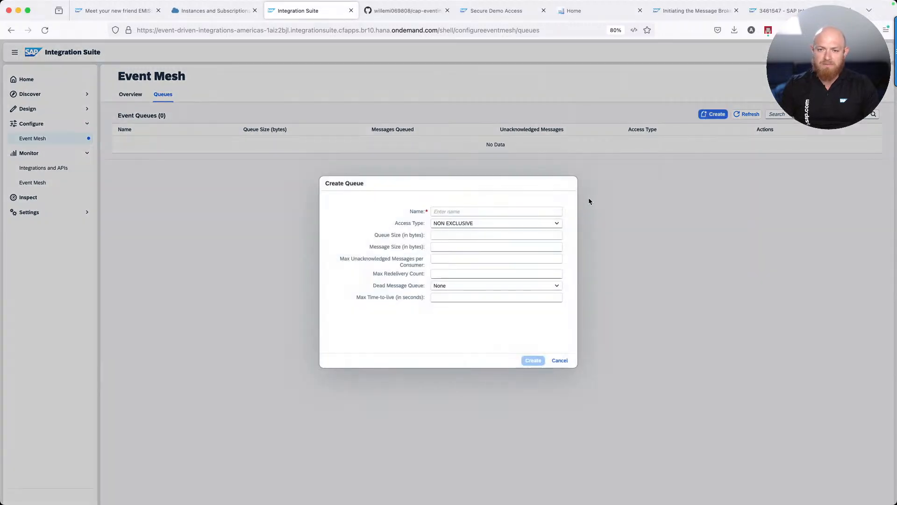
type("queue-1")
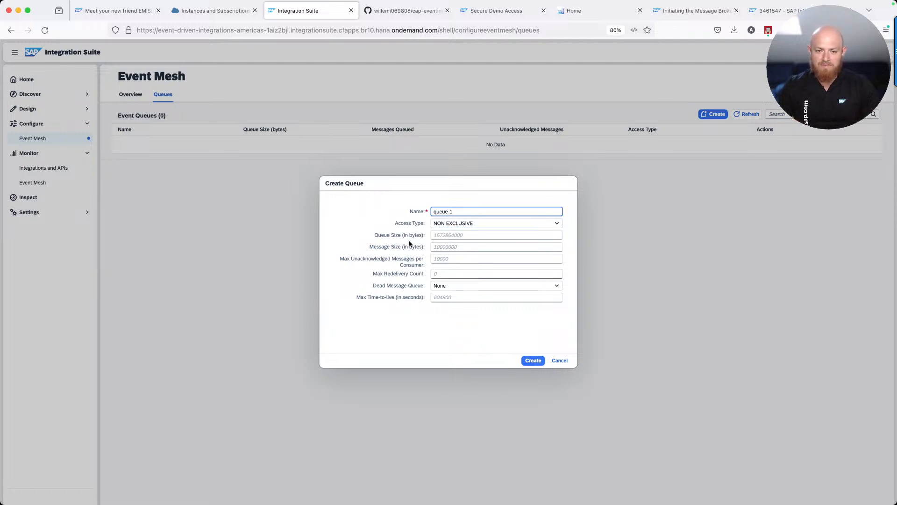
left_click(533, 362)
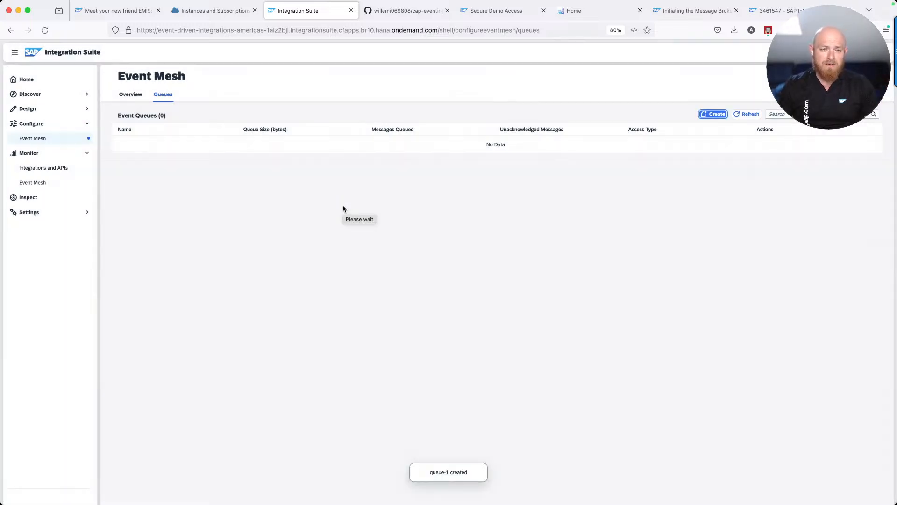
Open queue-1's Subscriptions tab and begin creating a new topic subscription
left_click(279, 146)
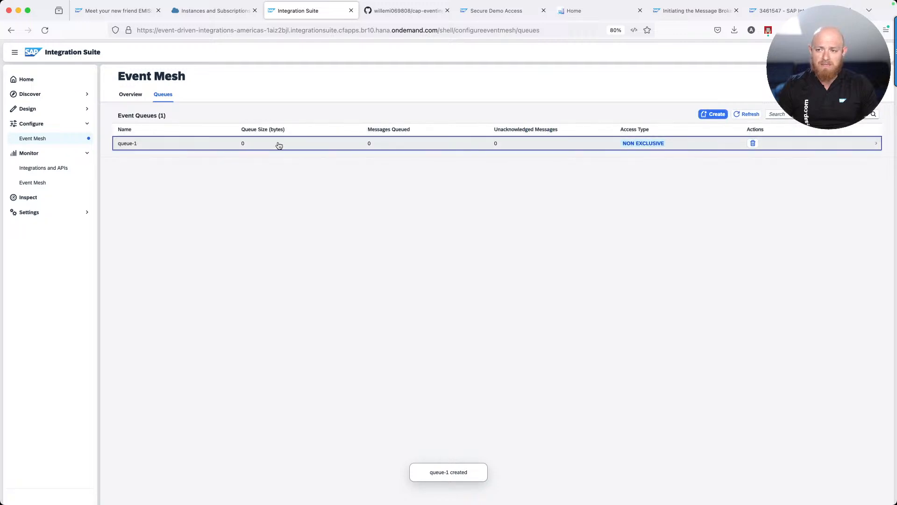
left_click(182, 106)
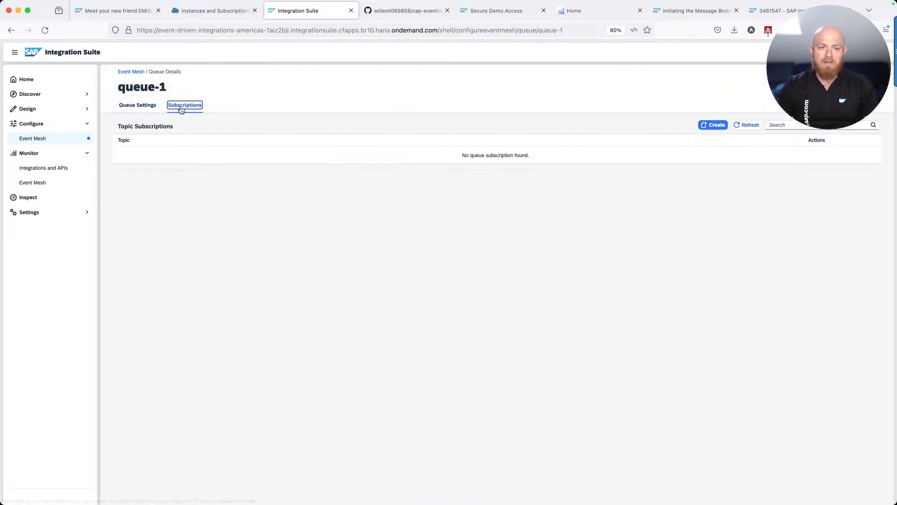
left_click(712, 126)
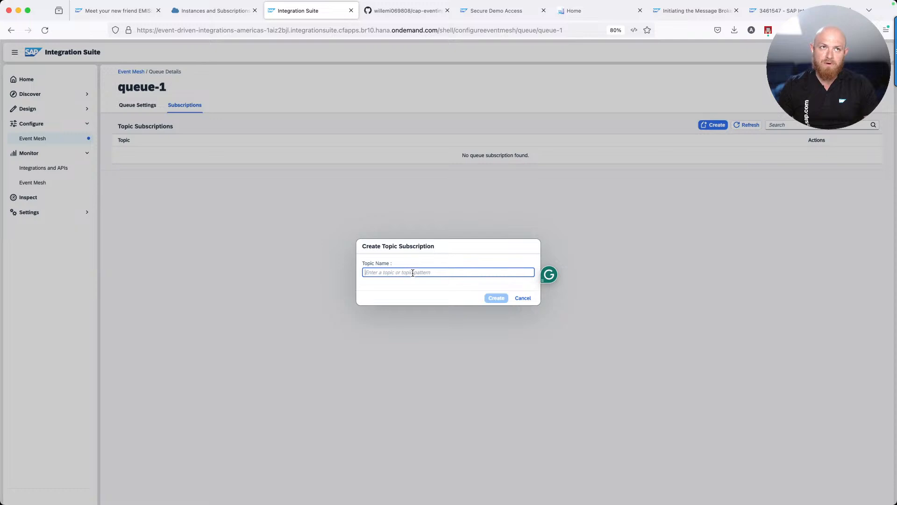
Cancel the Create Topic Subscription dialog and switch to the emis-setup diagram in draw.io
left_click(522, 302)
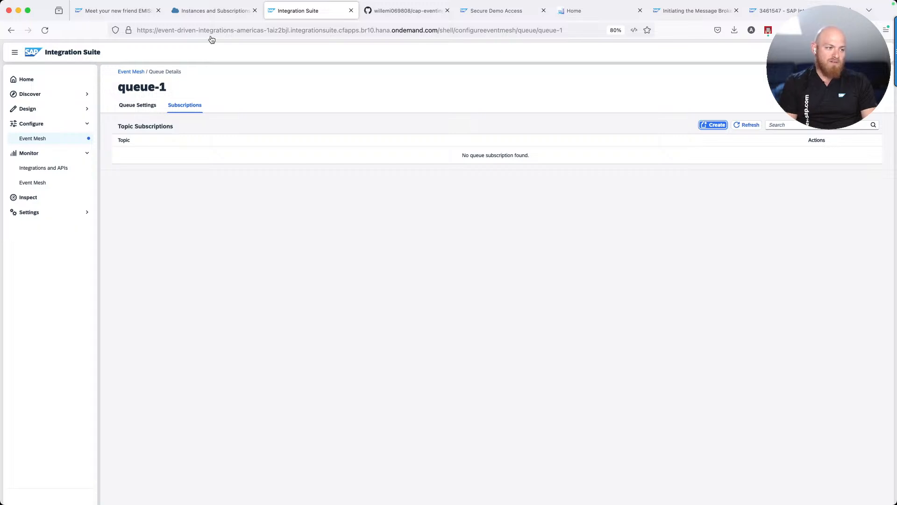
key("super+Tab")
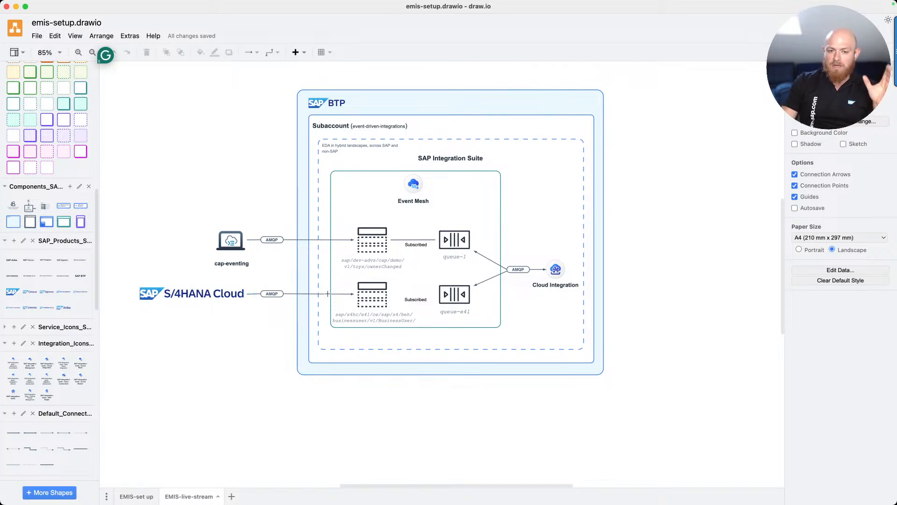
Copy the ownerChanged topic label under the cap-eventing queue and return to Firefox
double_click(381, 261)
key("super+c")
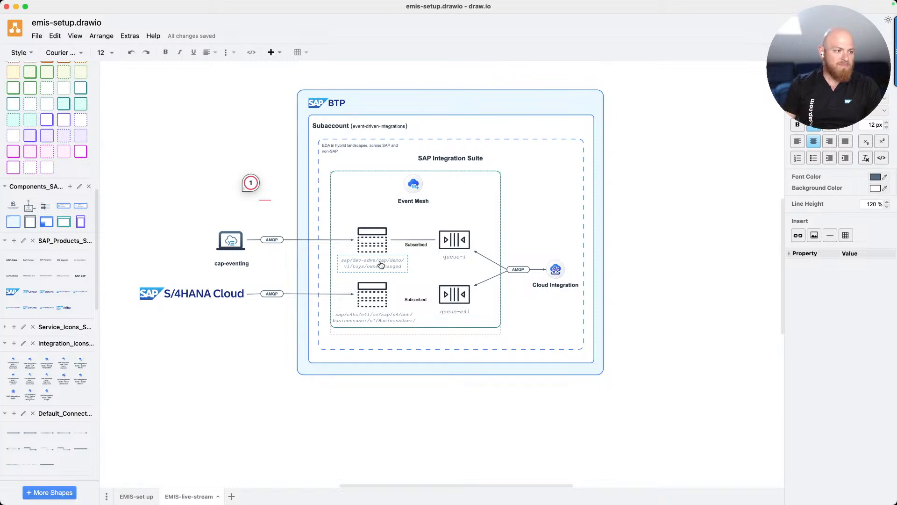
key("super+Tab")
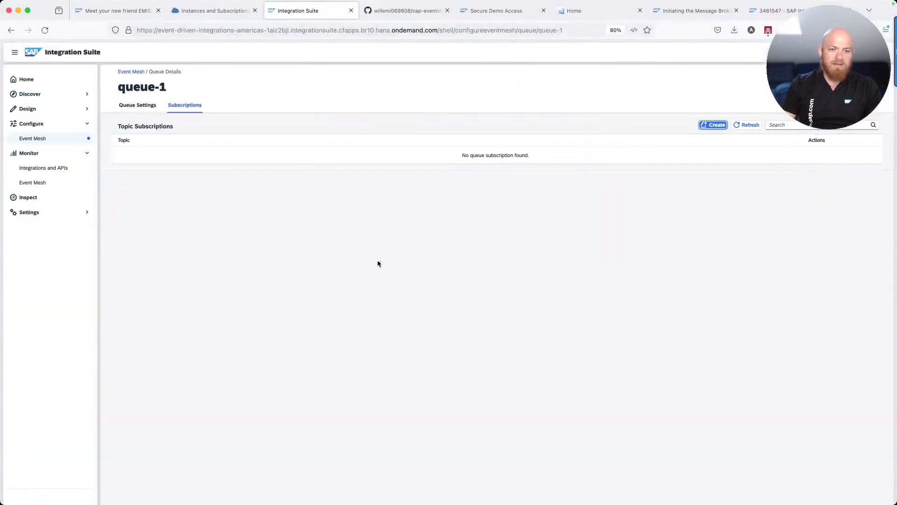
Add the topic subscription sap/dev-advs/cap/demo/v1/toys/ownerChanged to queue-1, removing the stray pasted space
left_click(714, 125)
key("super+v")
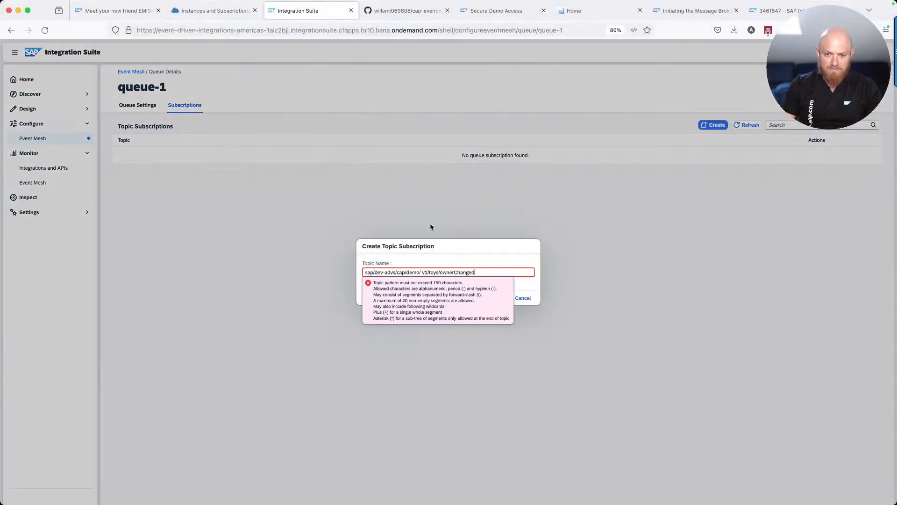
left_click(423, 275)
key("BackSpace")
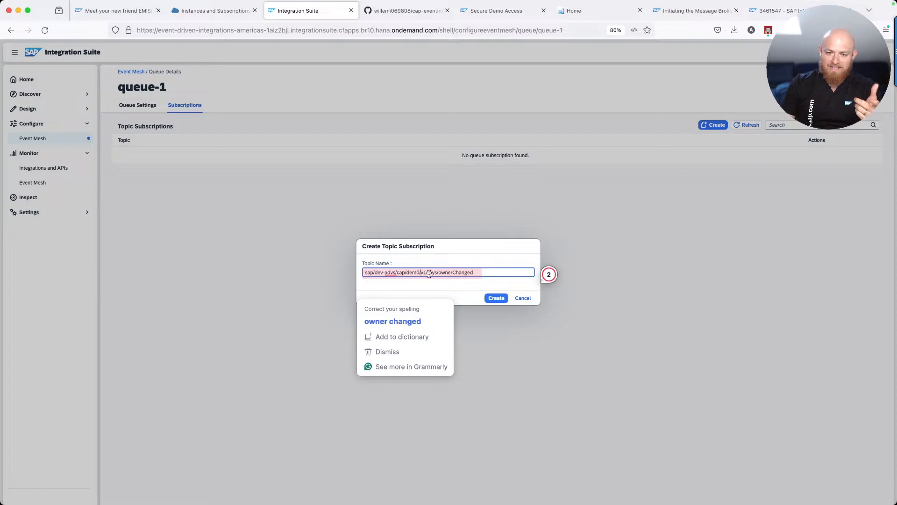
left_click(454, 285)
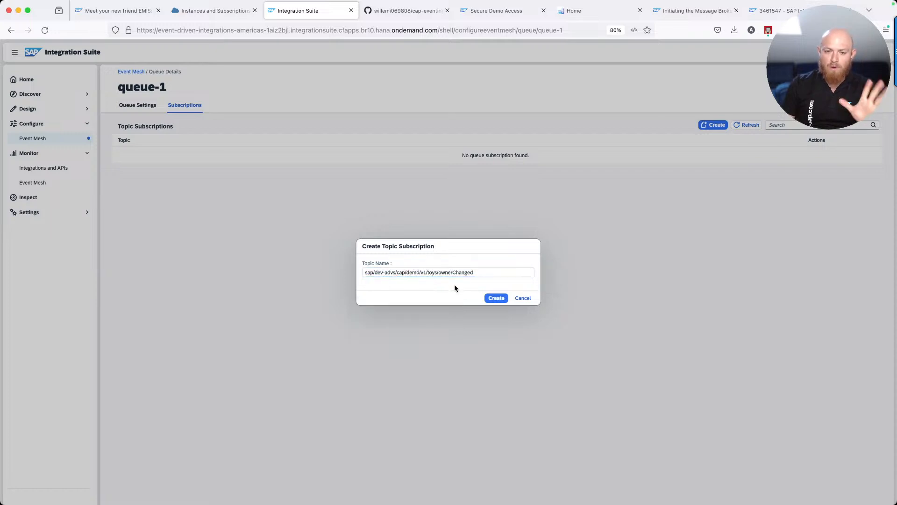
left_click(493, 300)
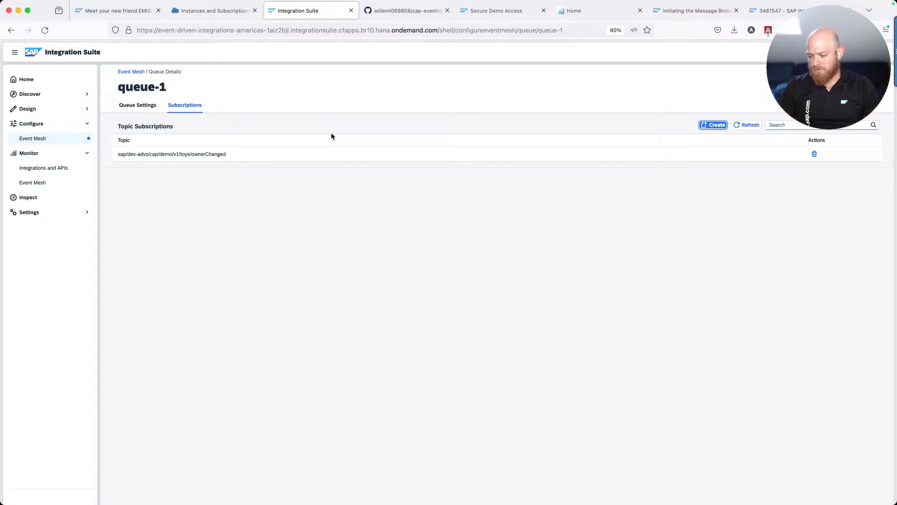
Open your existing cap-eventing fork from the Fork dropdown and check its URL
left_click(395, 12)
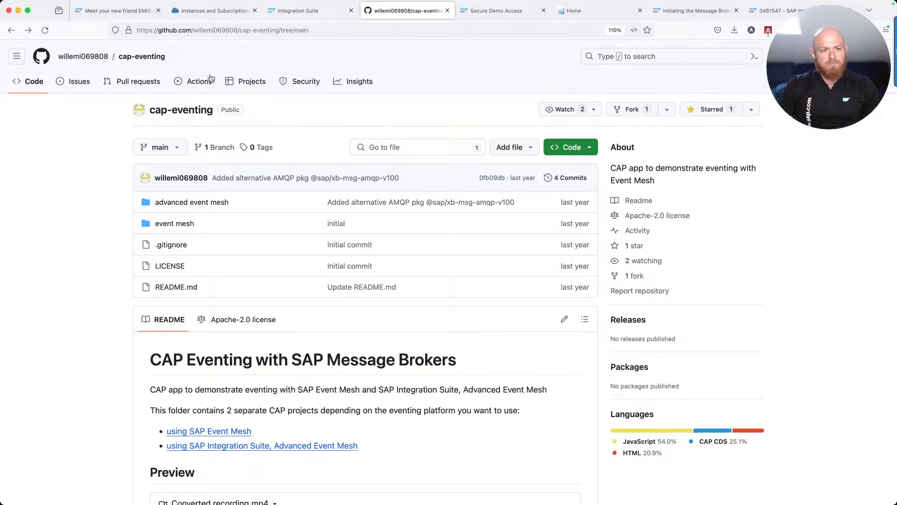
mouse_move(100, 60)
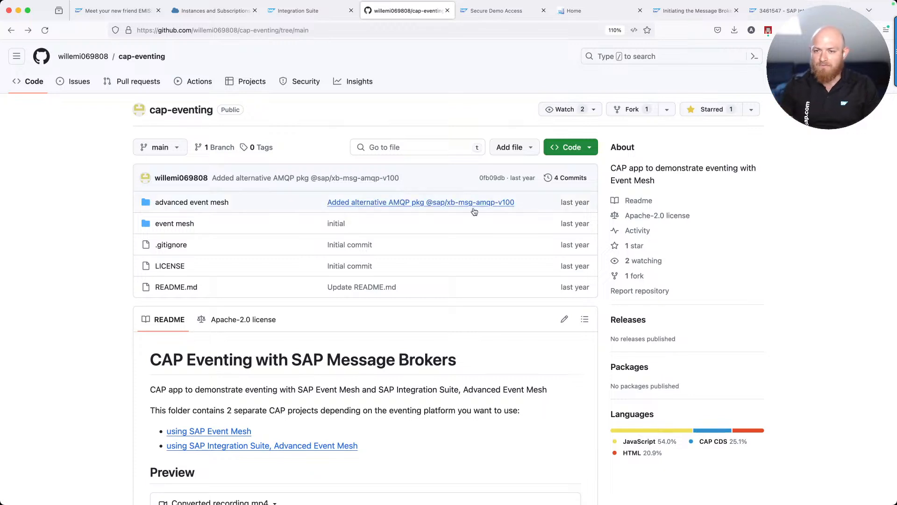
left_click(668, 111)
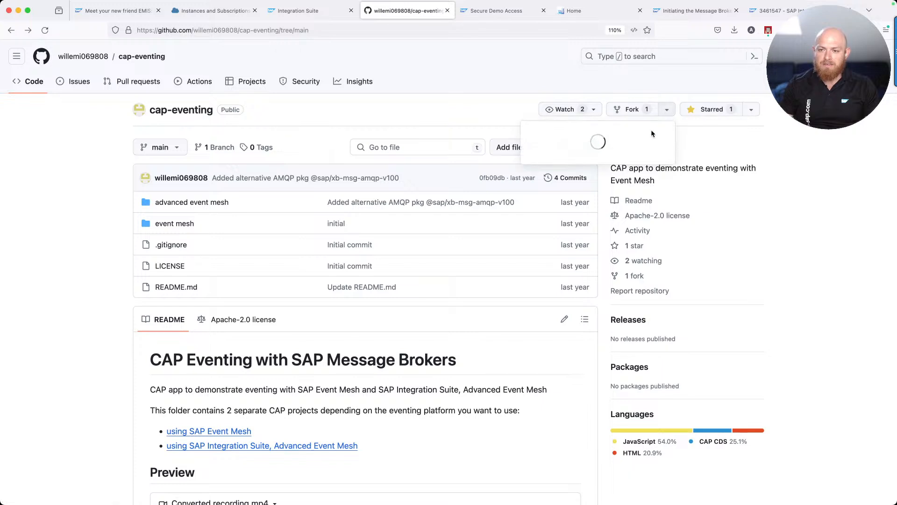
left_click(661, 147)
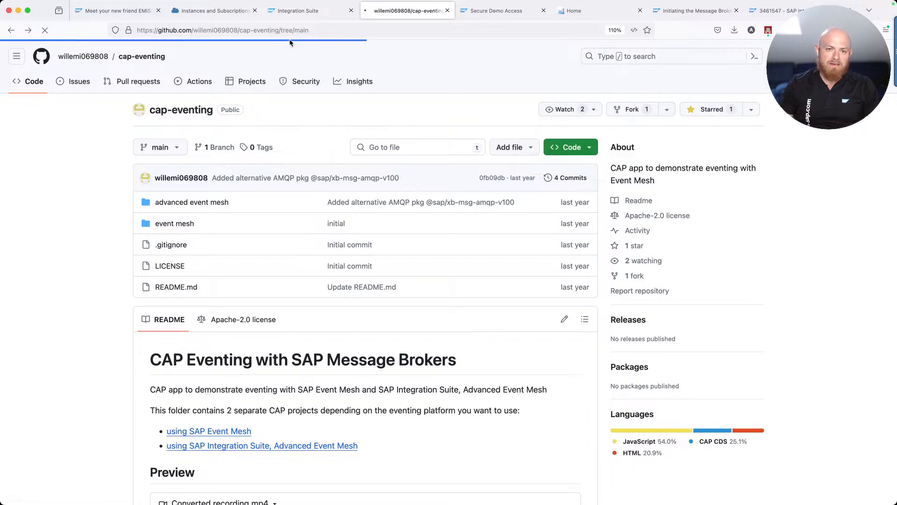
left_click(258, 31)
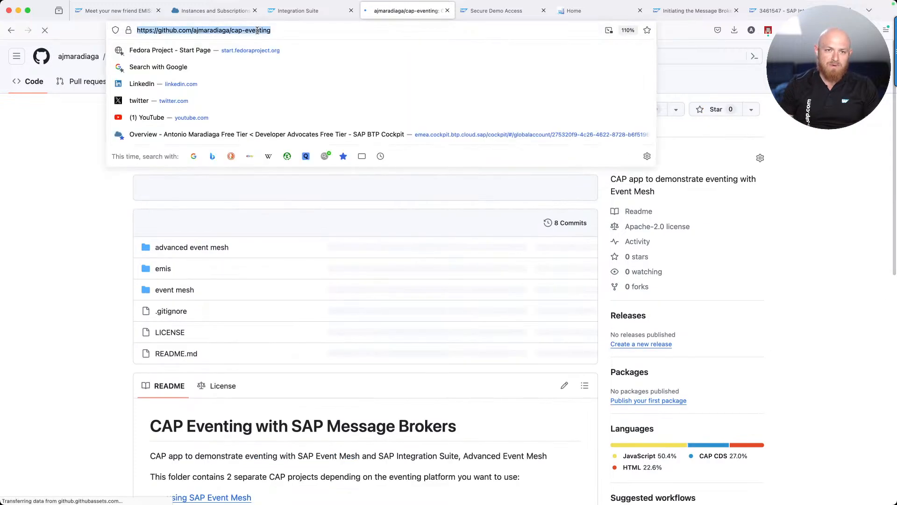
left_click(87, 304)
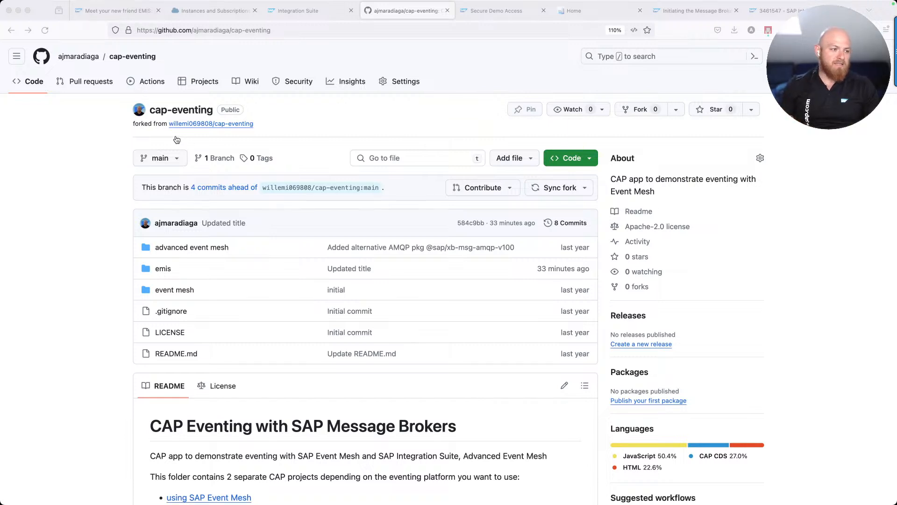
Open the emis README preview beside its source with 'Markdown: Open Preview to the Side' and scroll through it
key("super+Tab")
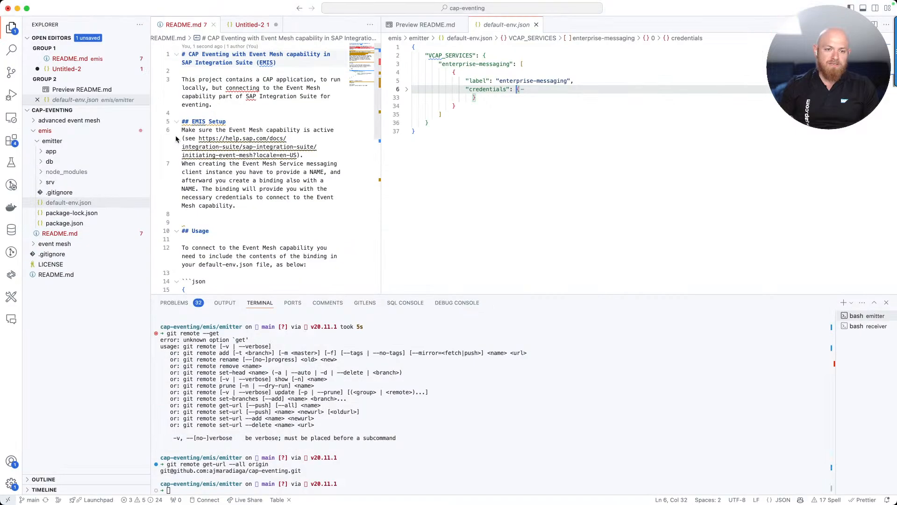
left_click(221, 178)
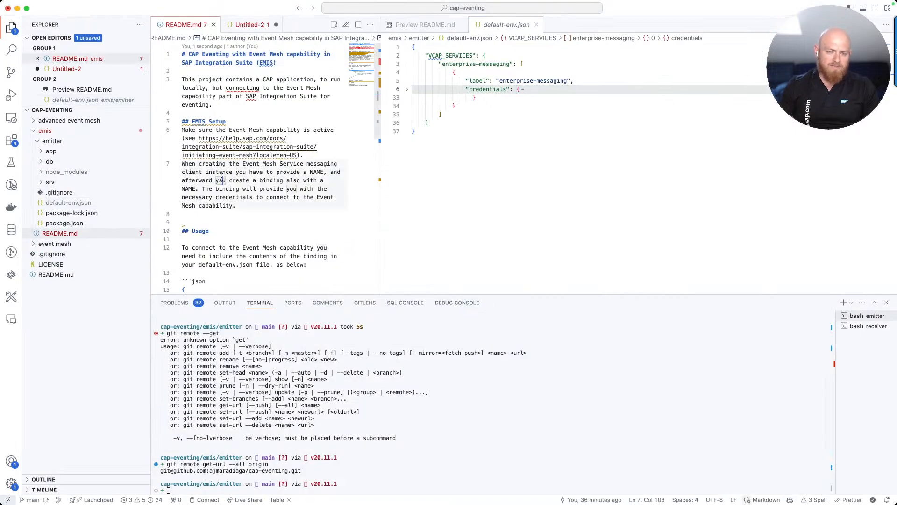
key("super+shift+p")
type("pre")
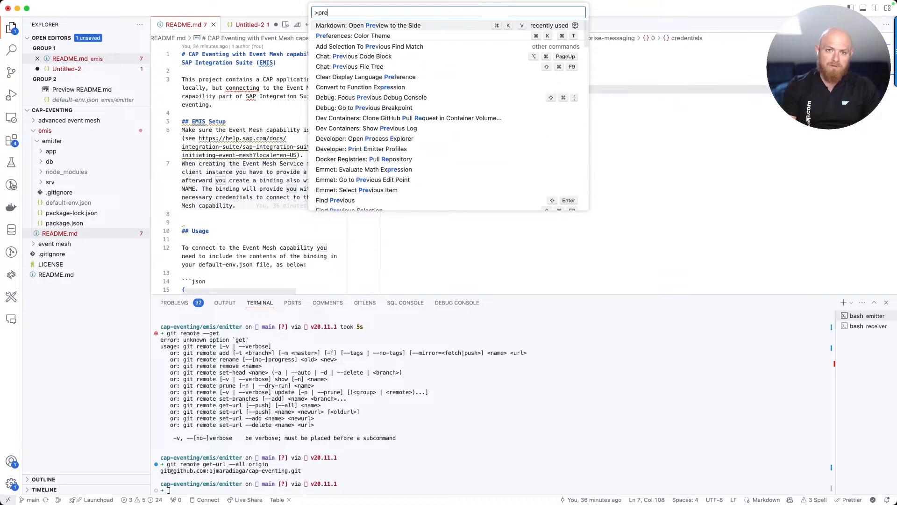
key("Return")
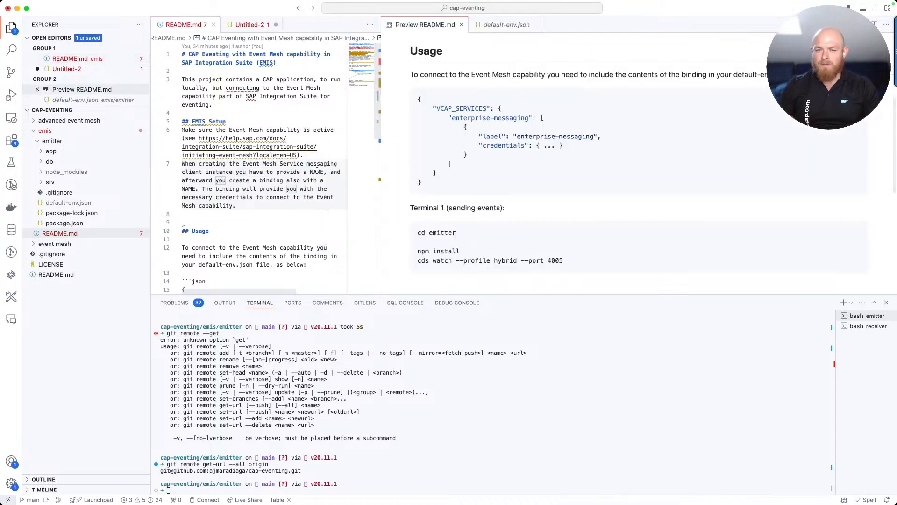
scroll(495, 170, "up", 4)
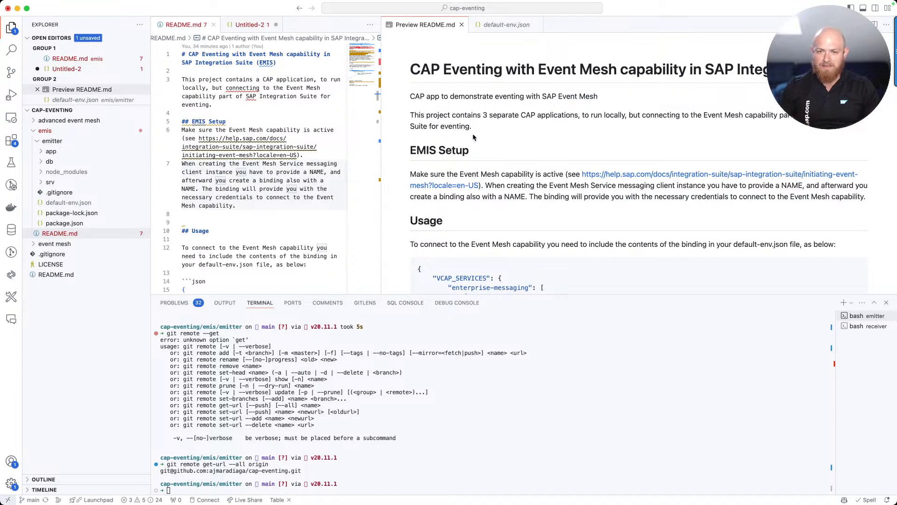
scroll(462, 147, "down", 1)
scroll(462, 147, "down", 3)
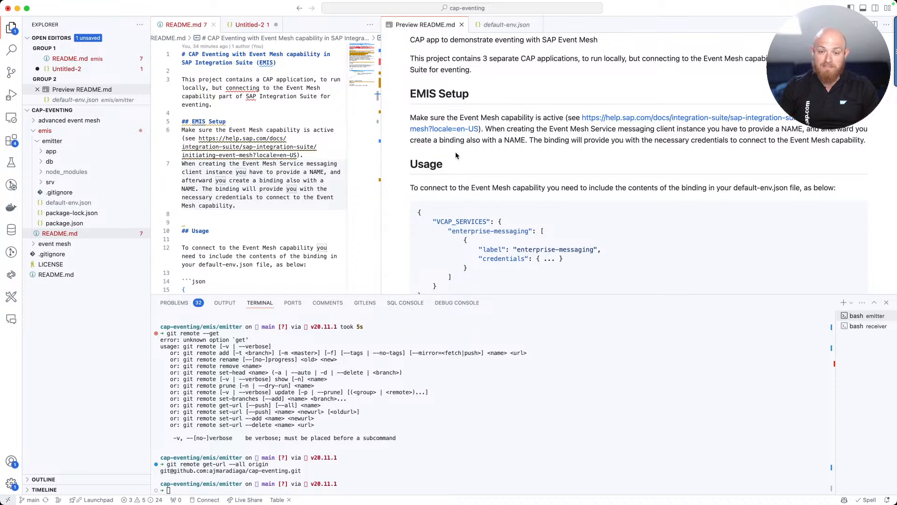
scroll(456, 155, "down", 3)
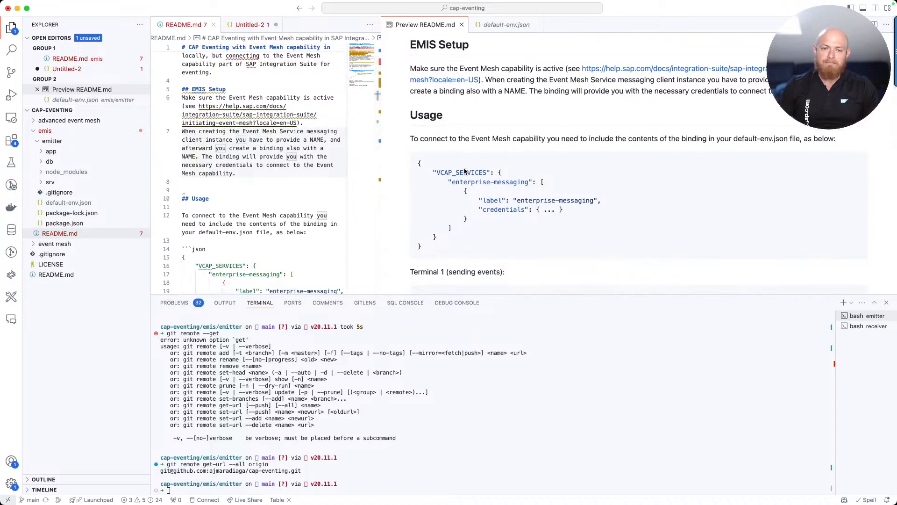
scroll(461, 168, "down", 2)
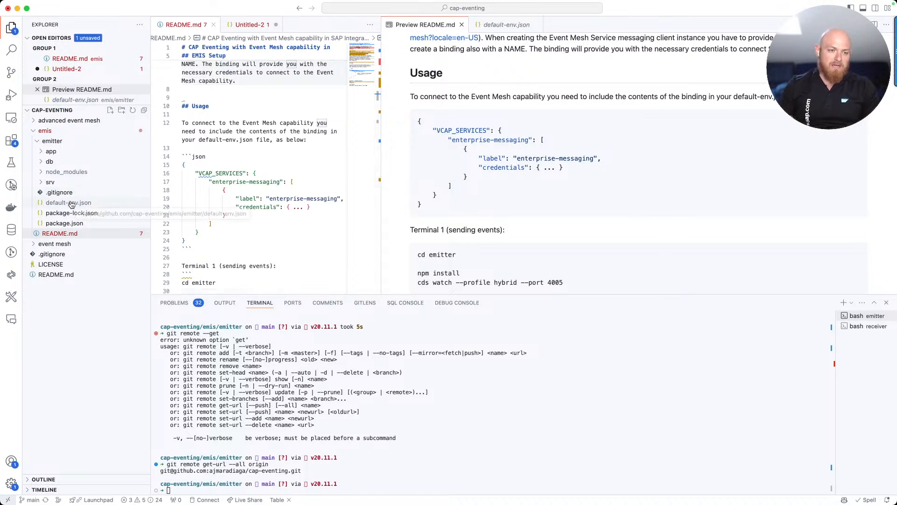
Open the emitter's package.json and highlight the enterprise-messaging-shared messaging kind
left_click(62, 224)
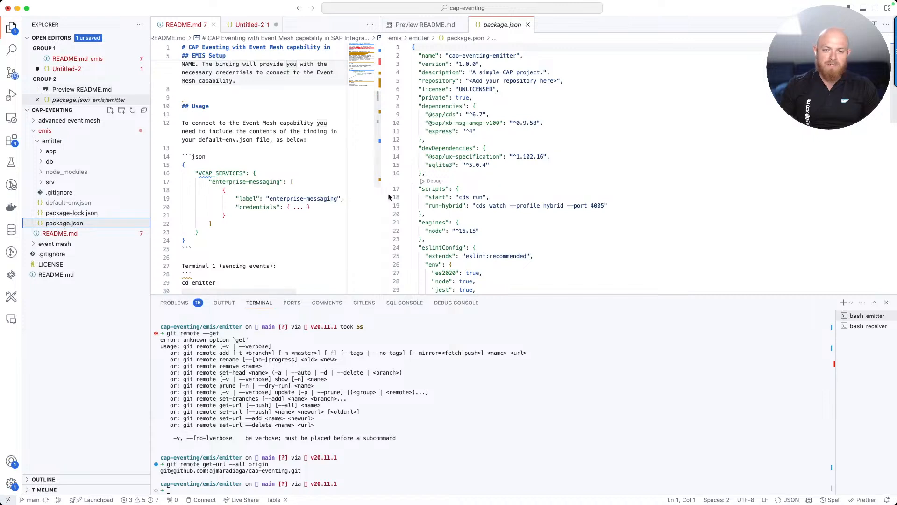
scroll(503, 193, "down", 5)
scroll(503, 193, "down", 3)
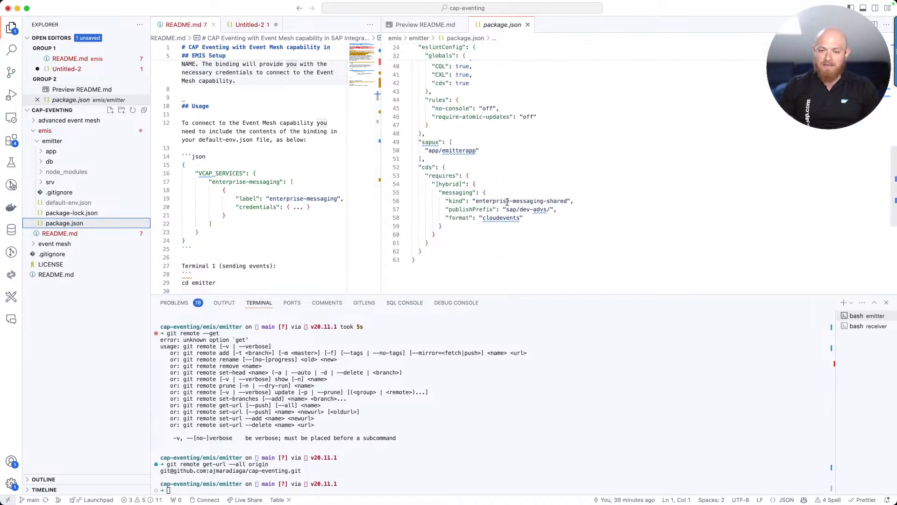
left_click_drag(475, 201, 561, 201)
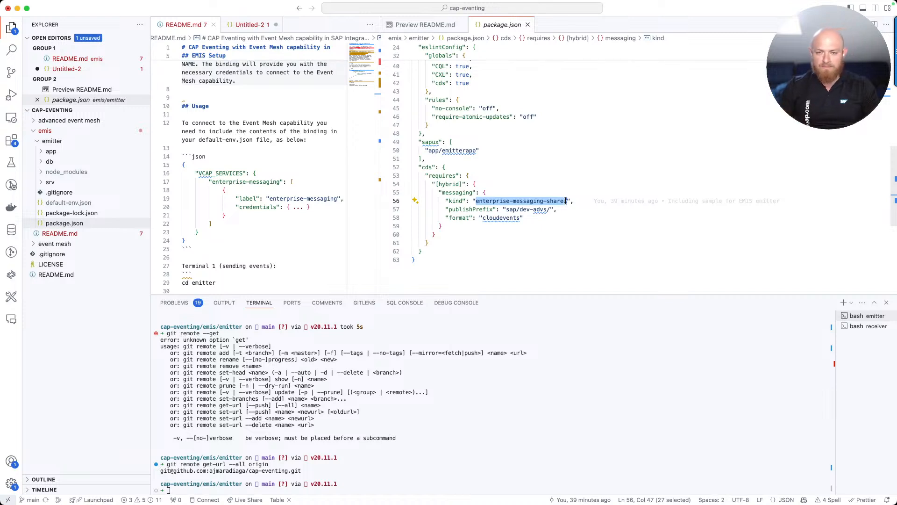
Highlight the publishPrefix sap/dev-advs/ setting in the cds section
left_click(538, 210)
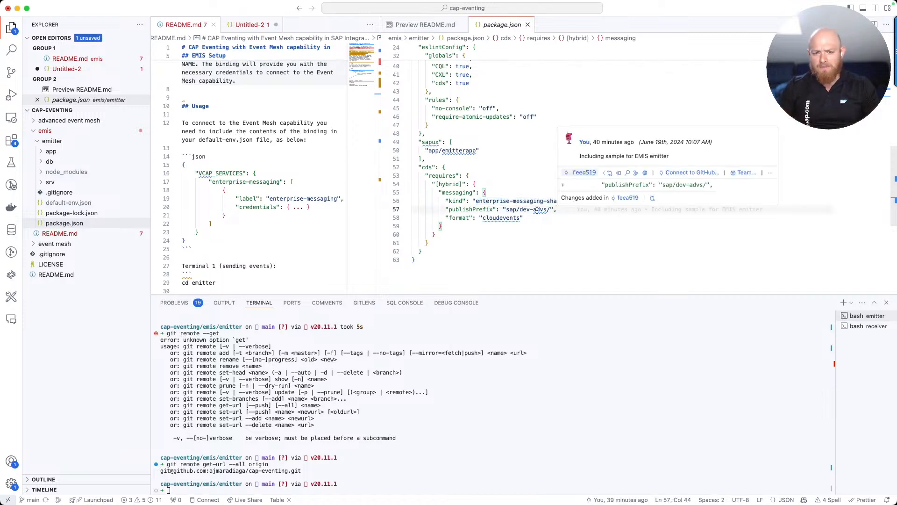
left_click_drag(445, 210, 559, 211)
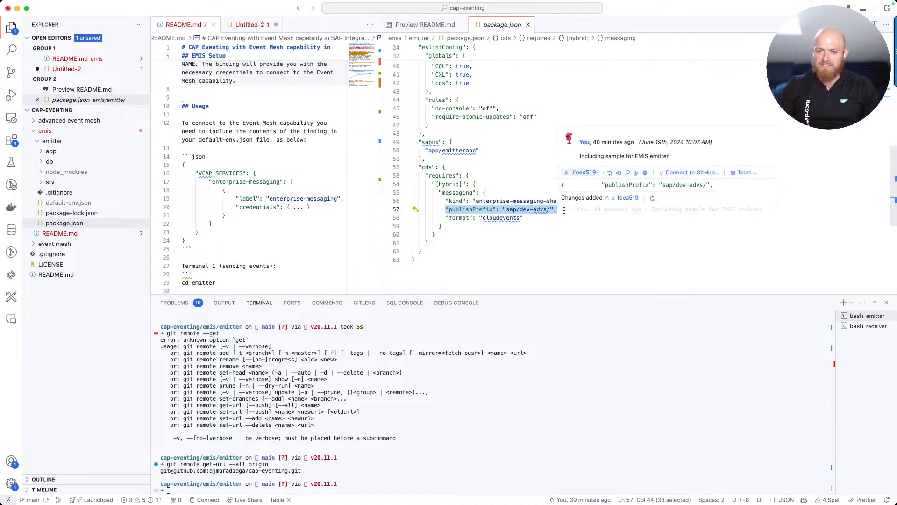
left_click(502, 210)
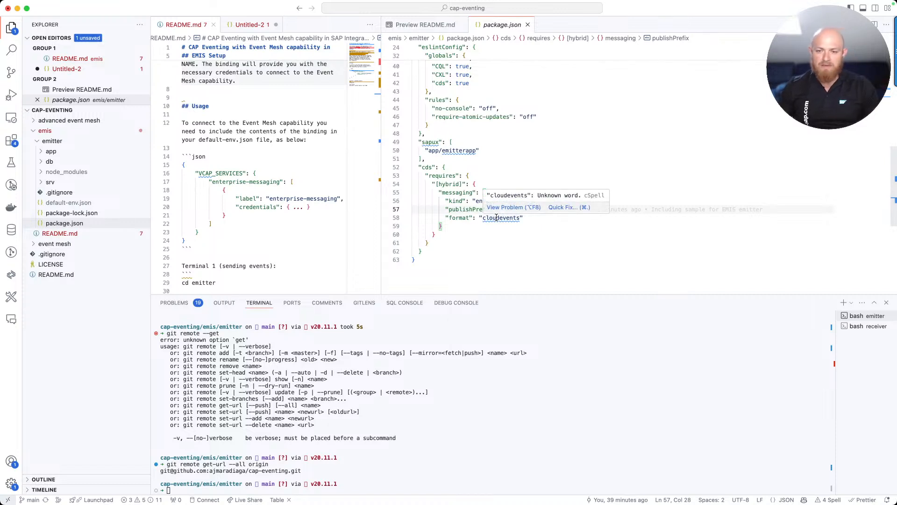
Point out the cloudevents format value, dismissing the spelling and blame popups
left_click(509, 232)
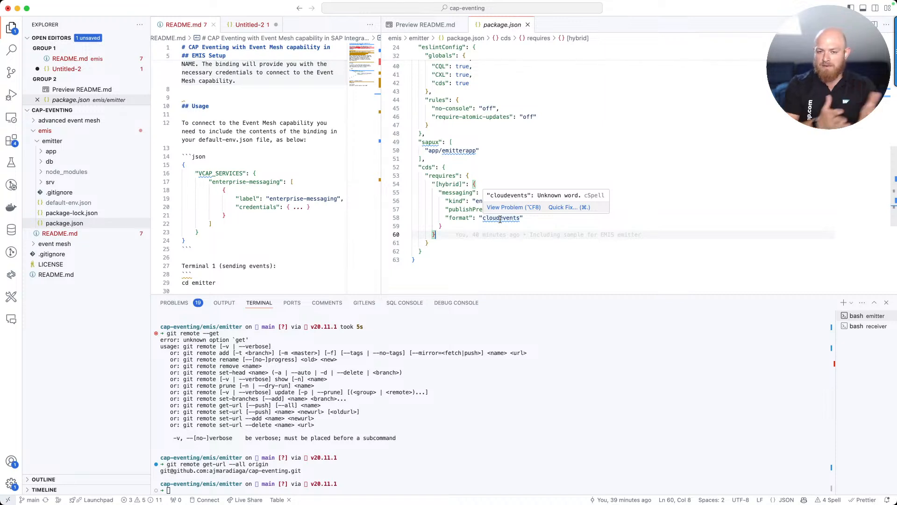
left_click(506, 224)
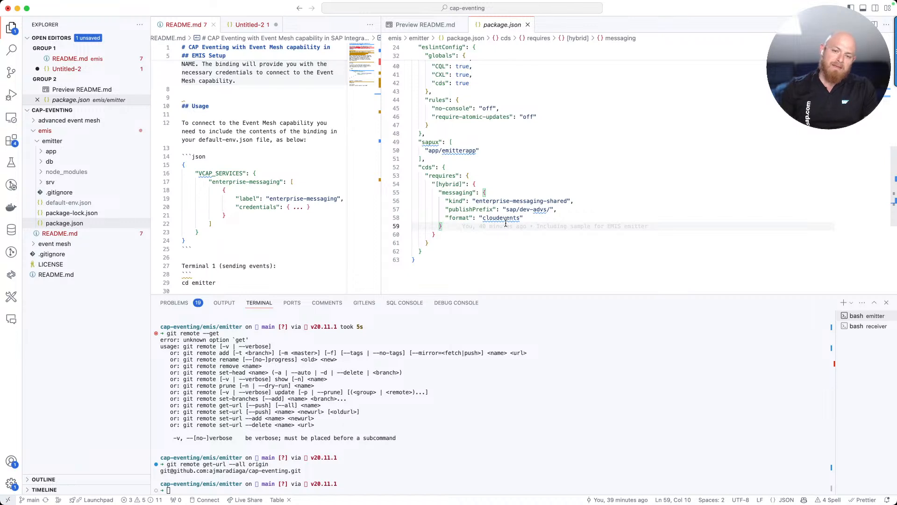
left_click(503, 217)
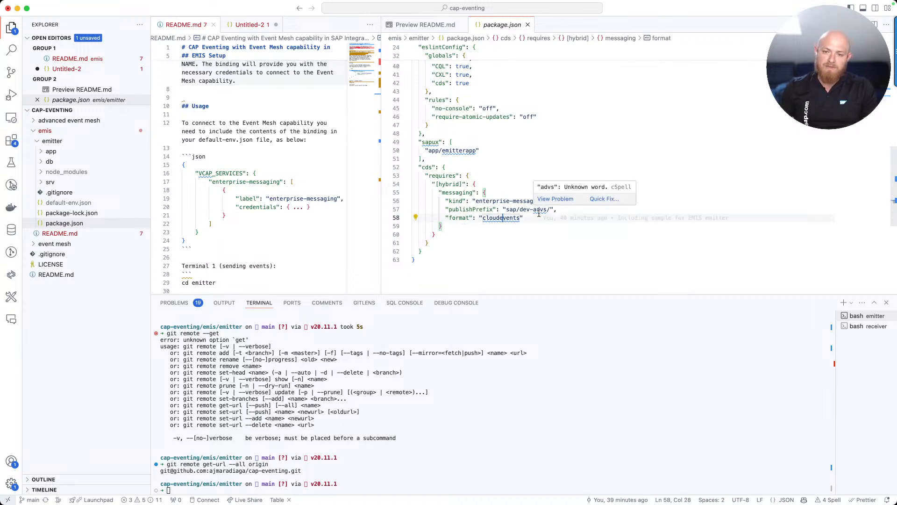
mouse_move(527, 218)
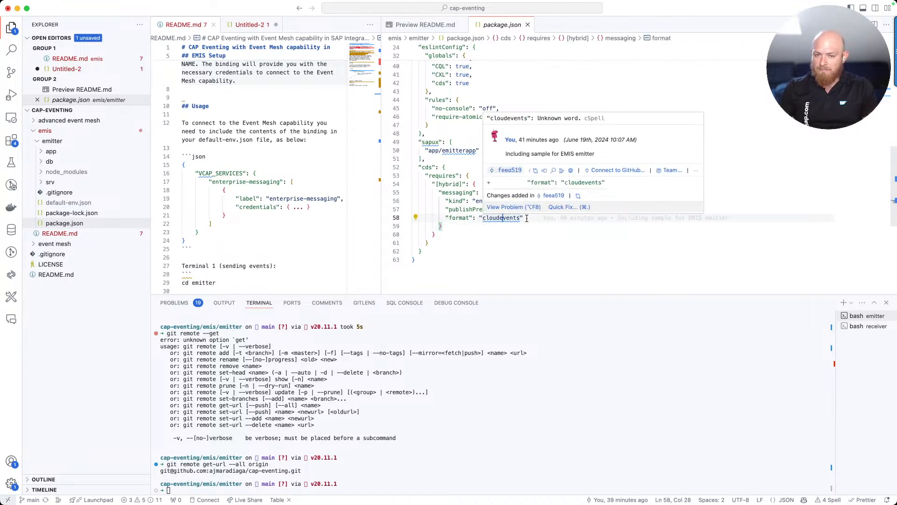
scroll(527, 220, "up", 1)
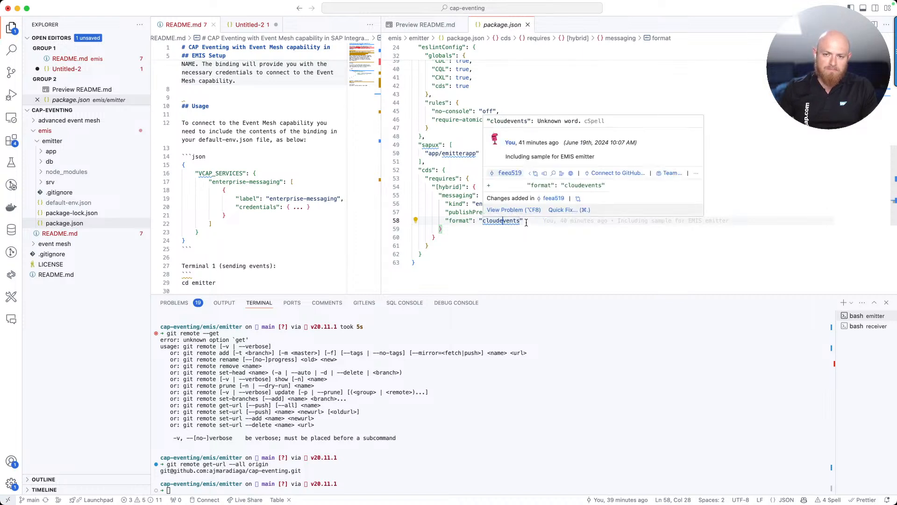
left_click(528, 224)
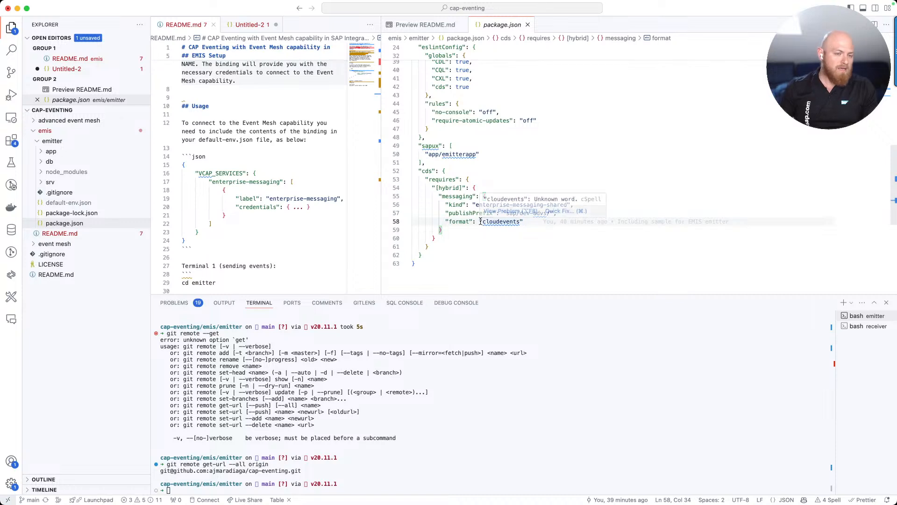
Inspect the enterprise-messaging credentials block in the emitter's default-env.json, then return to Firefox
left_click(77, 204)
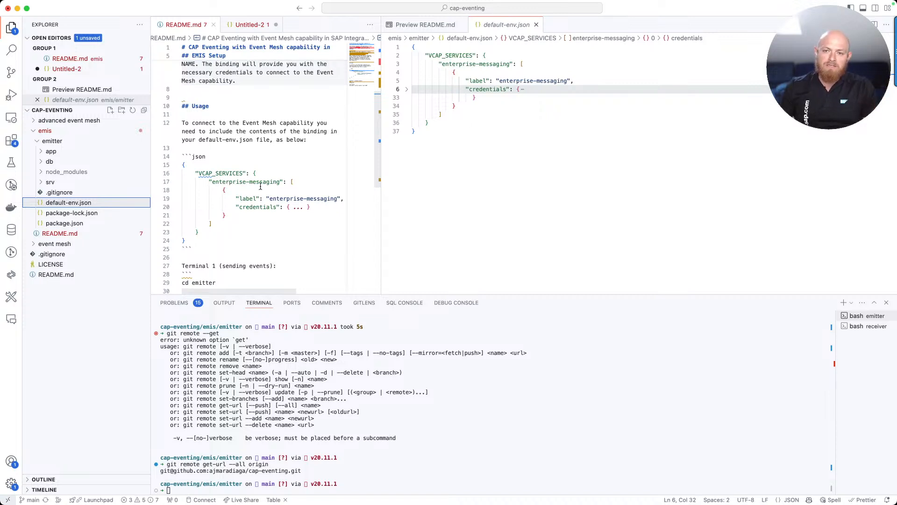
left_click(406, 89)
scroll(527, 150, "down", 5)
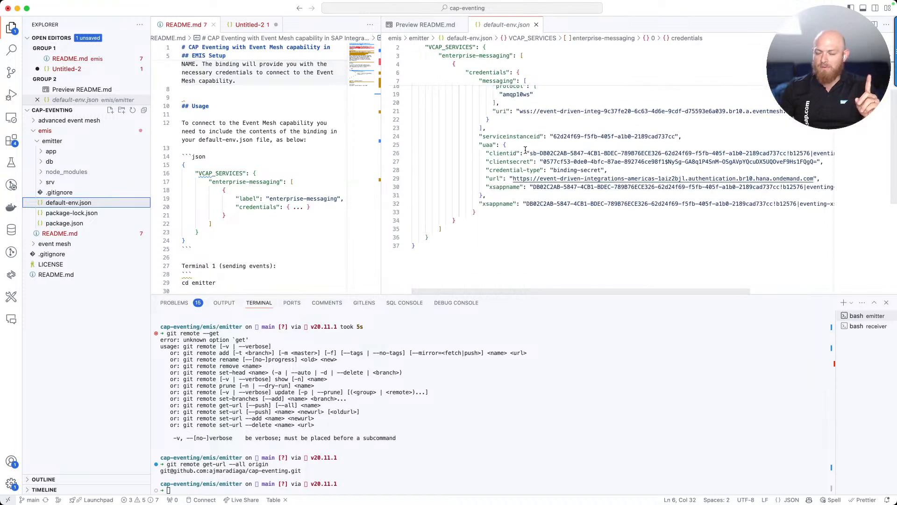
scroll(526, 151, "up", 5)
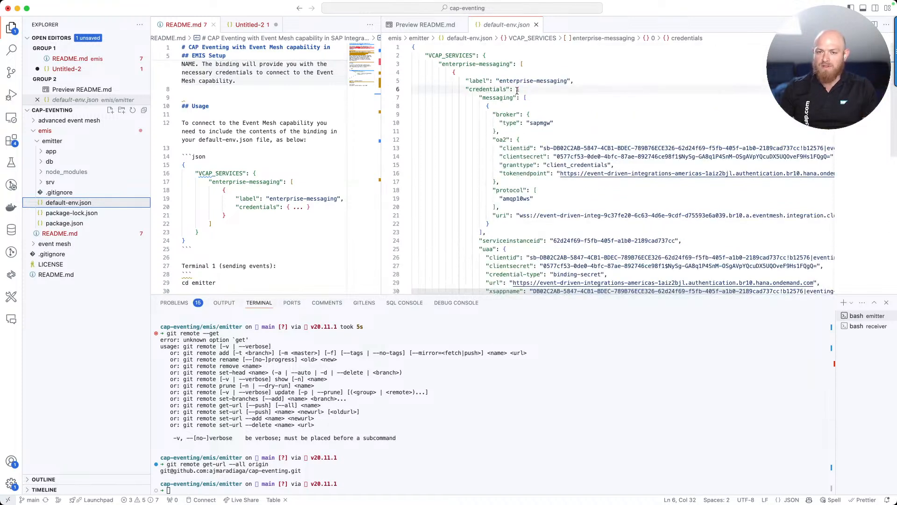
left_click(407, 89)
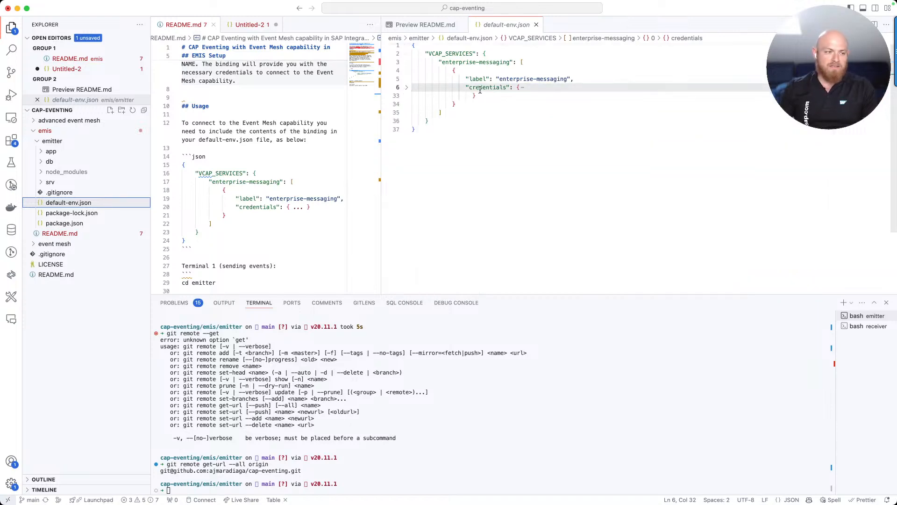
key("super+Tab")
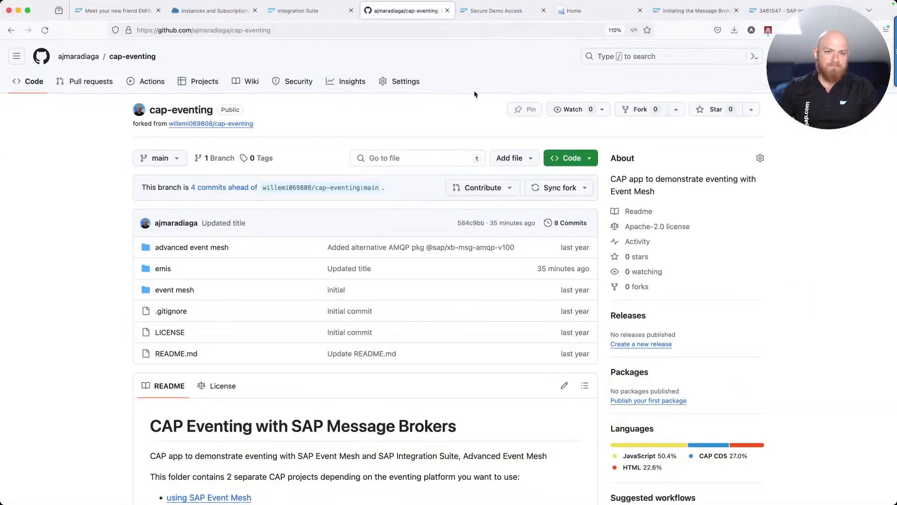
From Instances and Subscriptions, create Event Mesh Message Client instance 'em-client-cap-producer' on the message-client plan
left_click(229, 16)
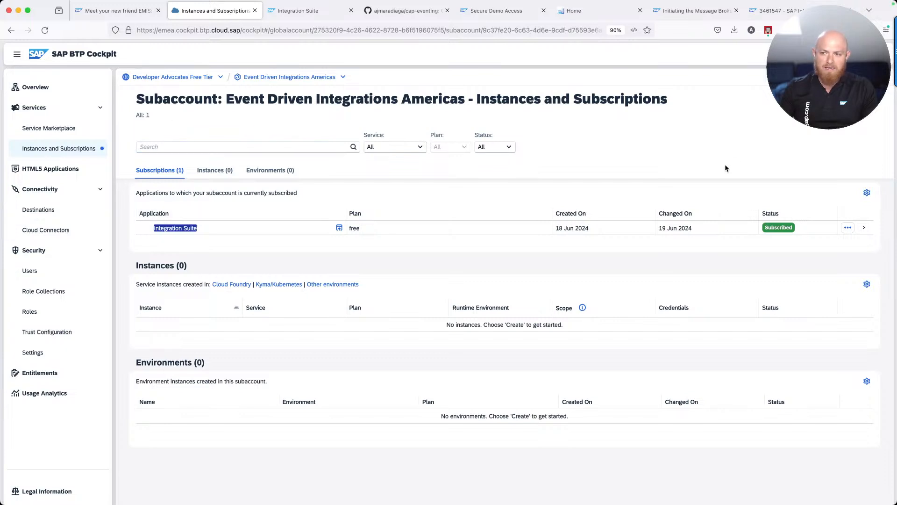
left_click(210, 229)
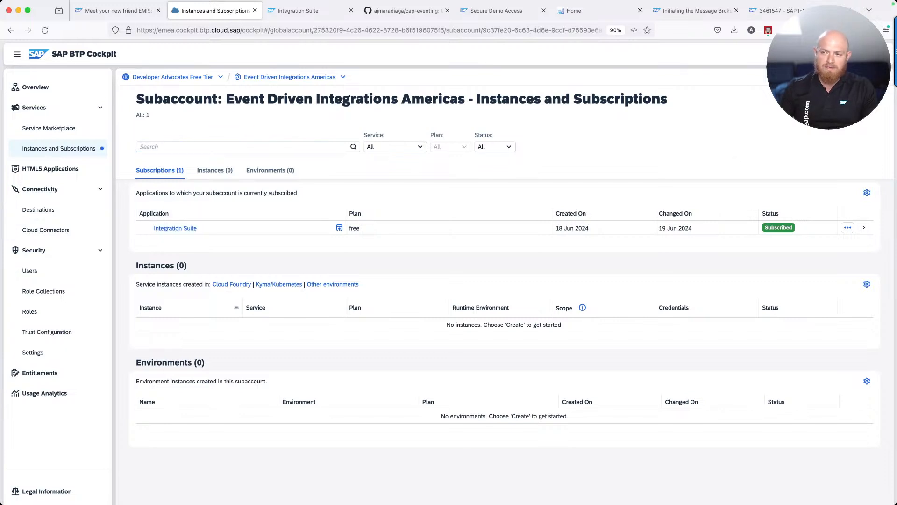
left_click(859, 99)
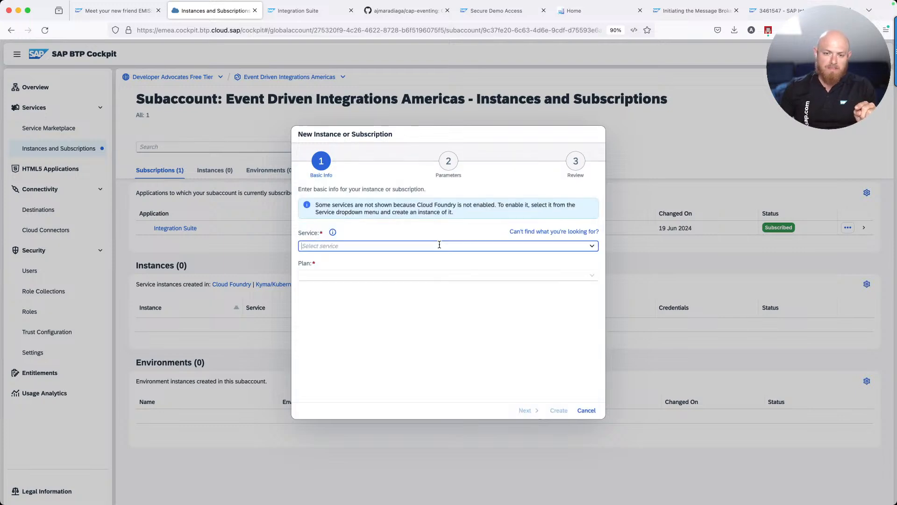
type("Event Mesh Message Client")
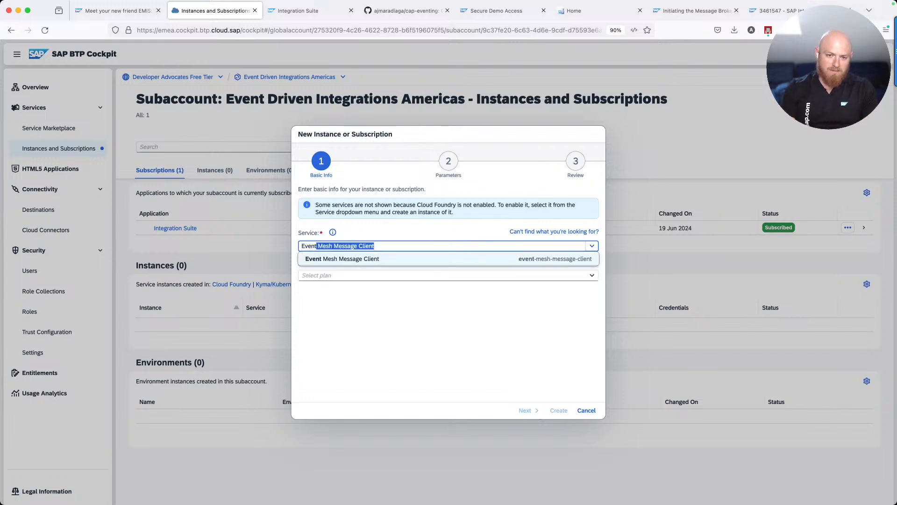
key("Return")
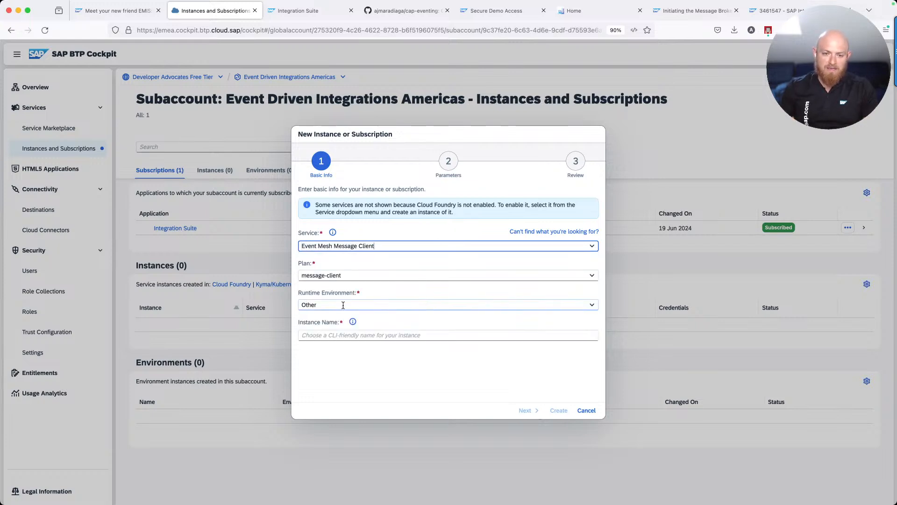
left_click(348, 335)
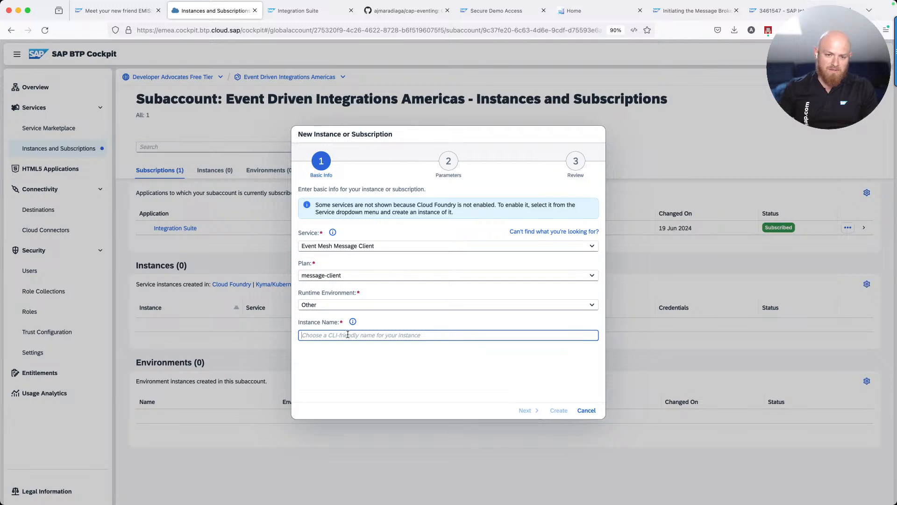
type("em-")
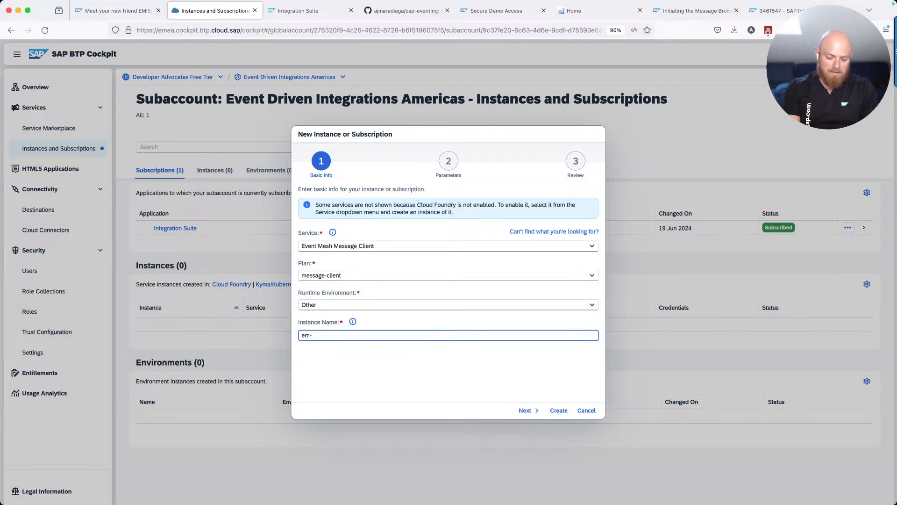
type("cones")
key("BackSpace")
key("BackSpace")
key("BackSpace")
type("ient-cap-")
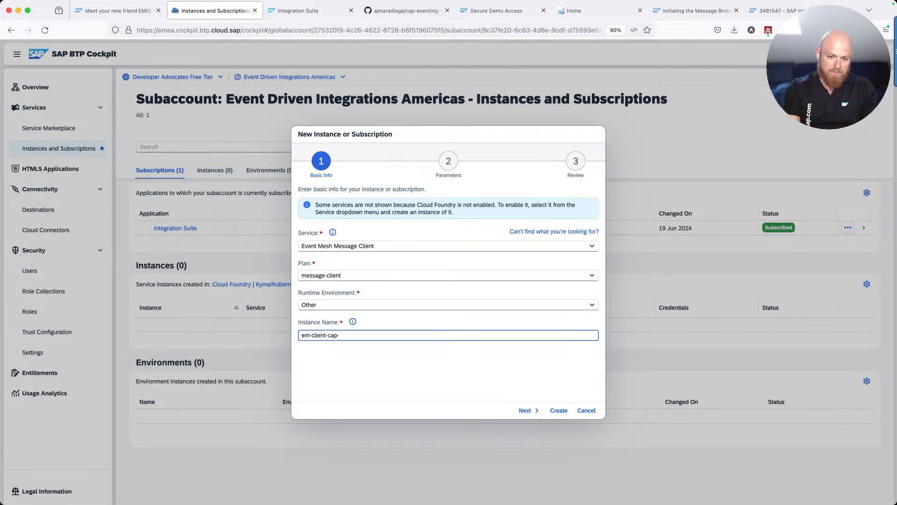
type("producer")
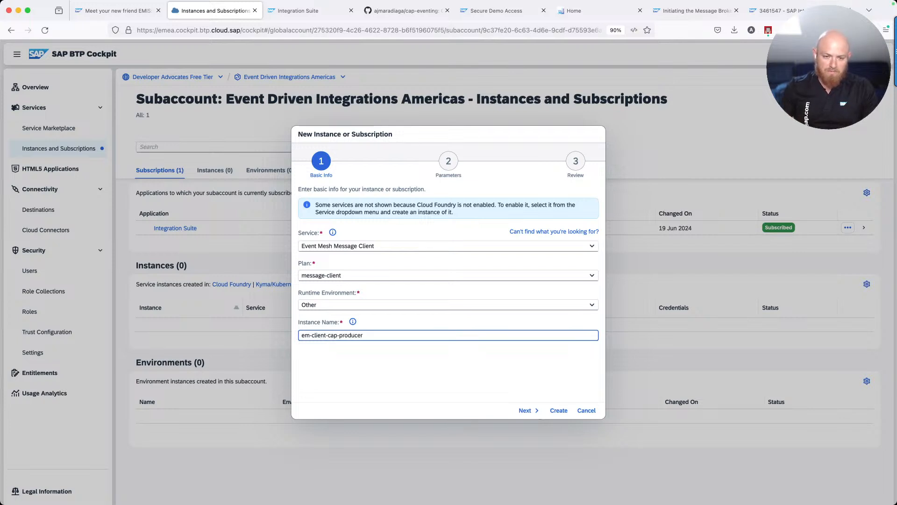
key("super+a")
key("super+c")
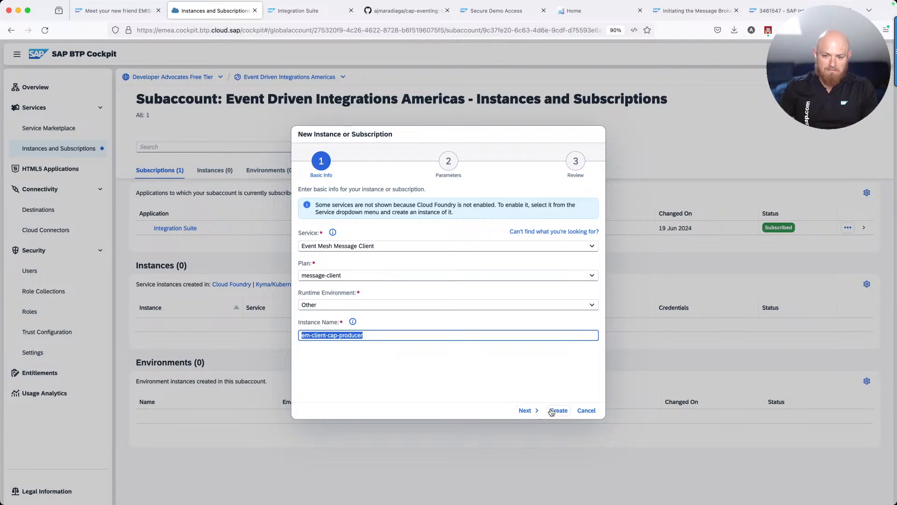
left_click(550, 410)
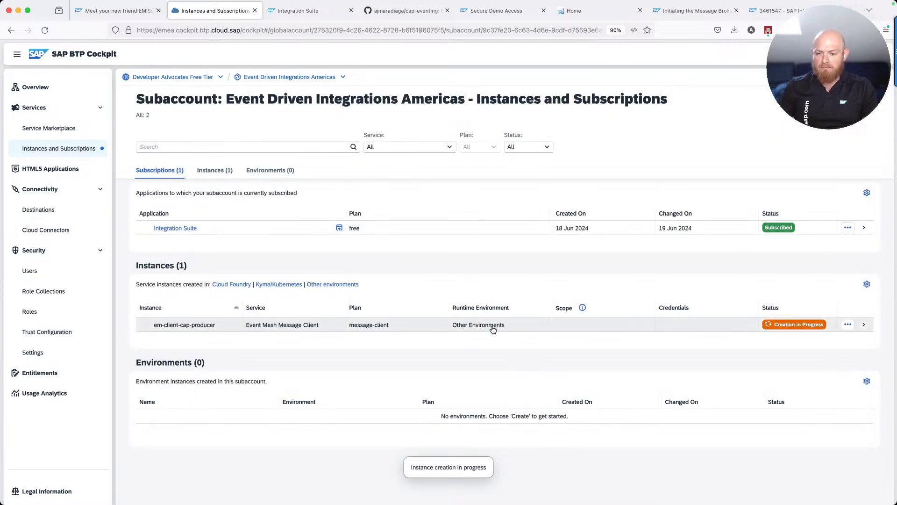
Open the em-client-cap-producer instance details, reopening them until creation finishes
left_click(493, 326)
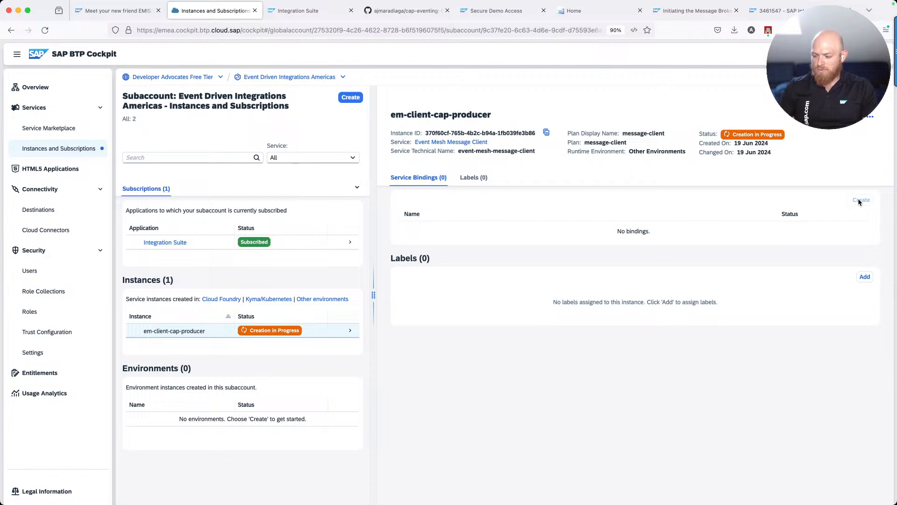
left_click(778, 202)
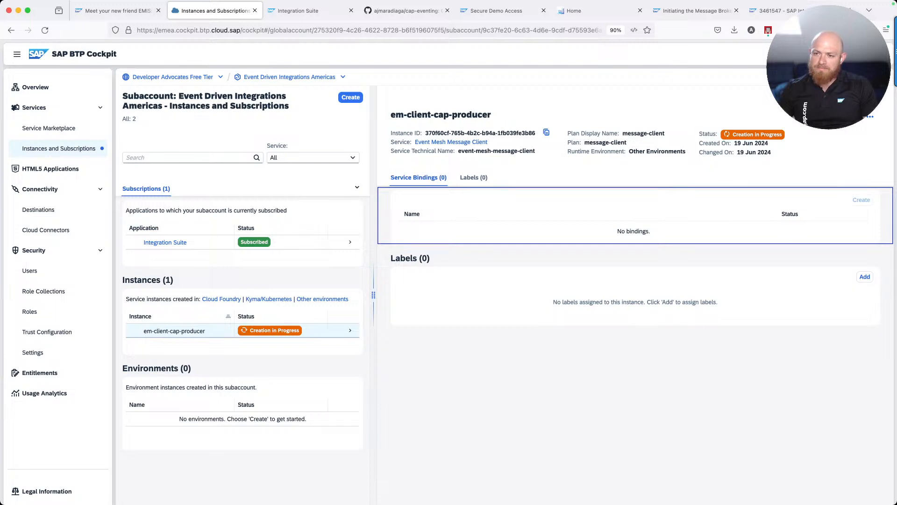
left_click(873, 97)
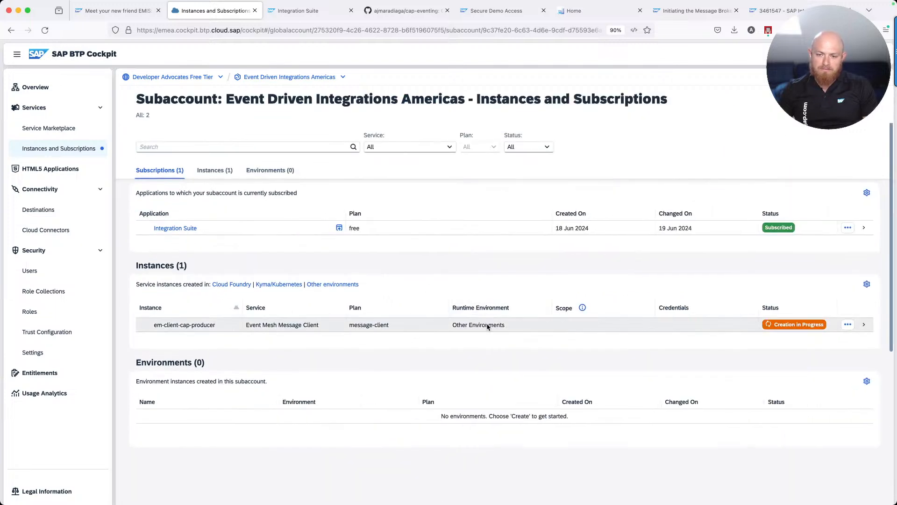
left_click(486, 328)
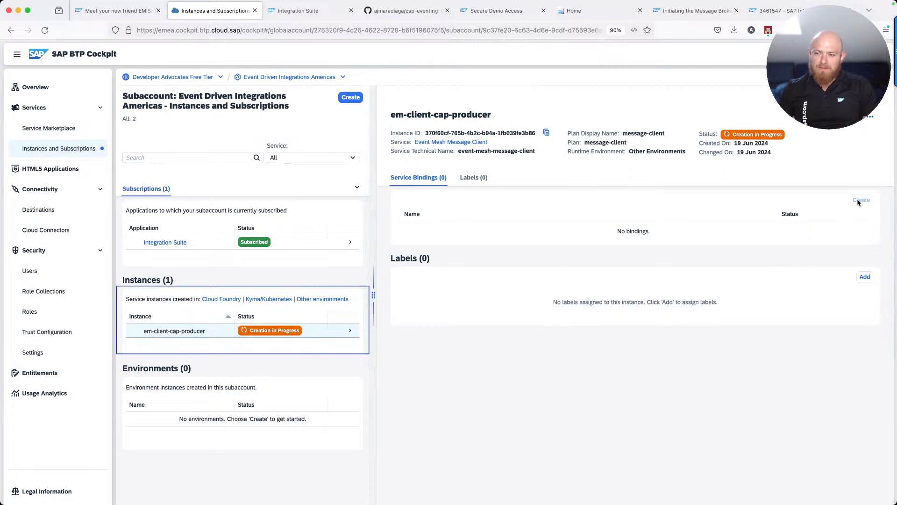
Create a service binding named 'em-client-cap-producer-binding' for the instance
left_click(860, 201)
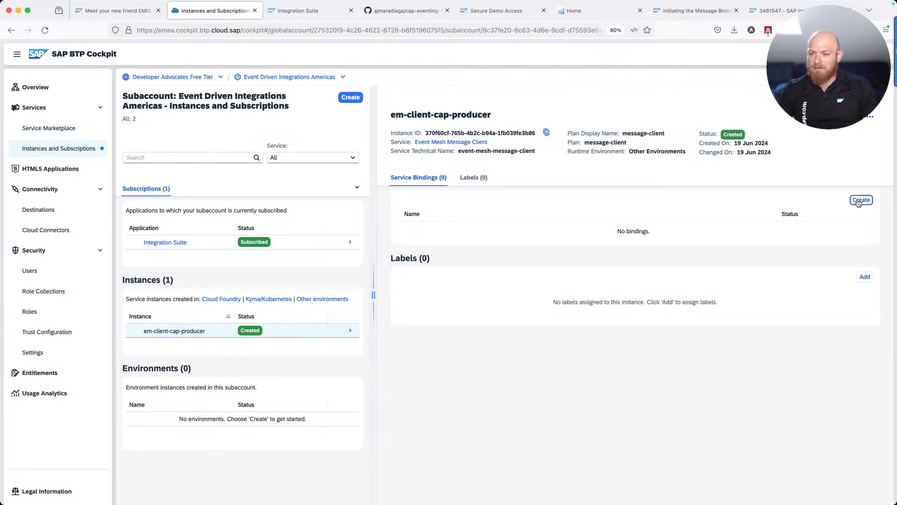
key("super+v")
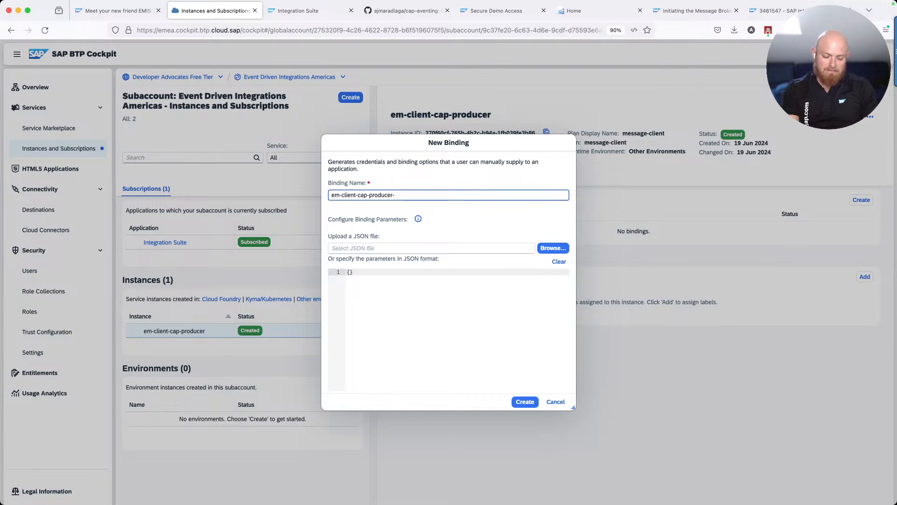
type("-bon")
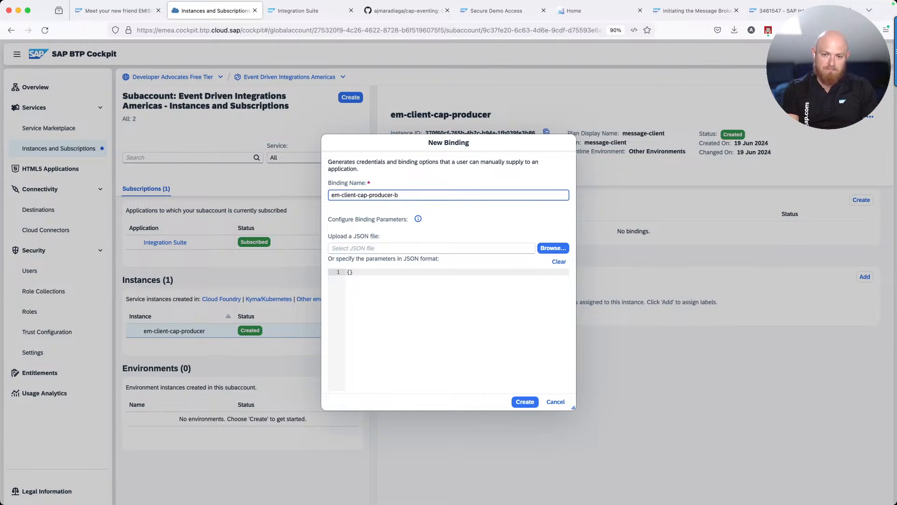
key("BackSpace")
type("inding")
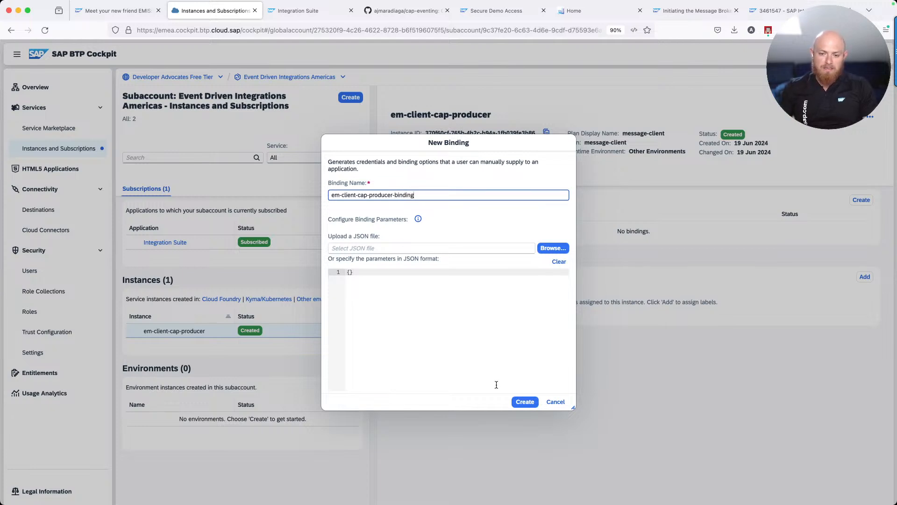
left_click(536, 404)
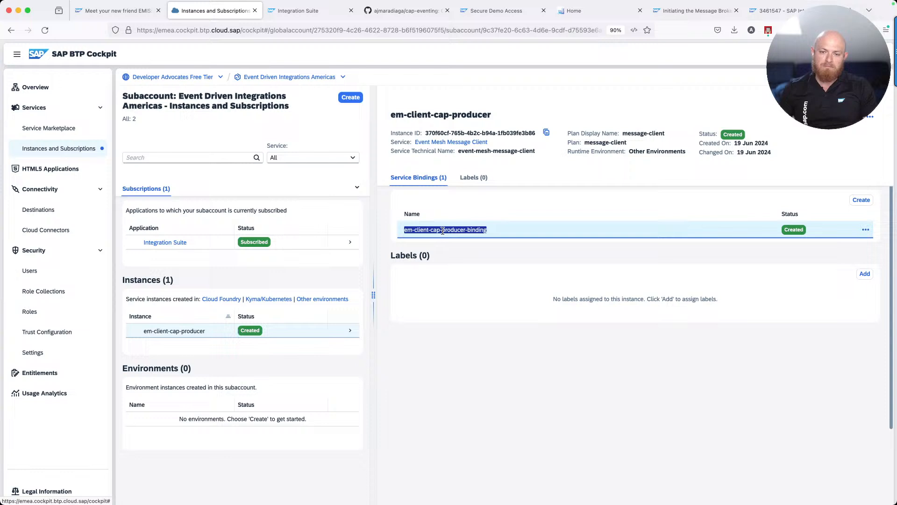
Copy the new binding's credentials JSON and switch to Visual Studio Code
left_click(442, 230)
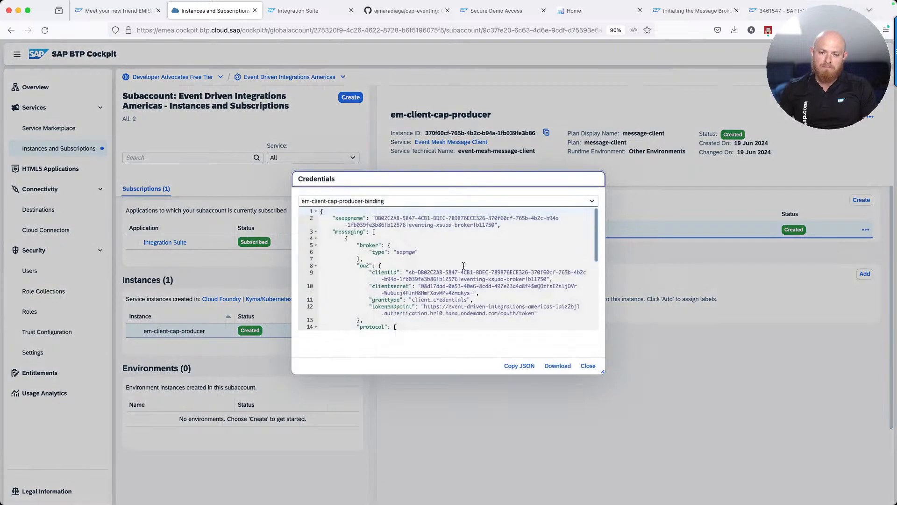
left_click(517, 366)
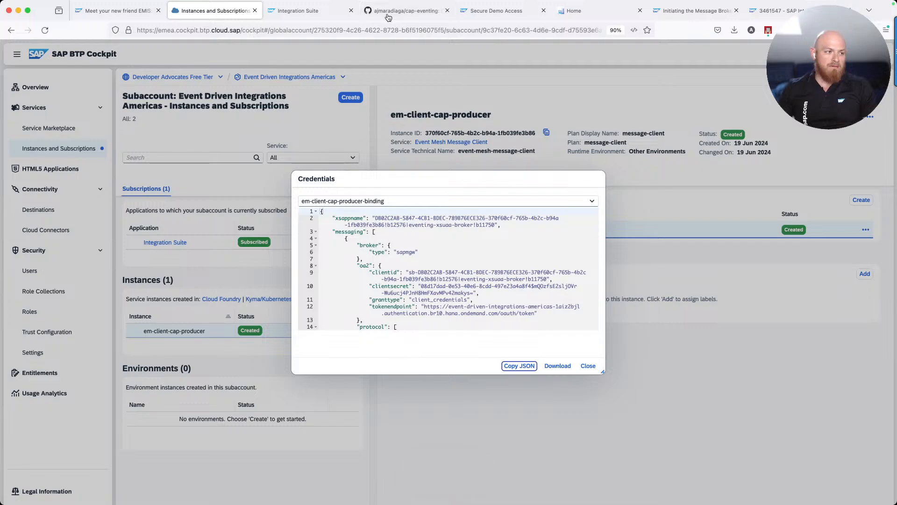
key("super+Tab")
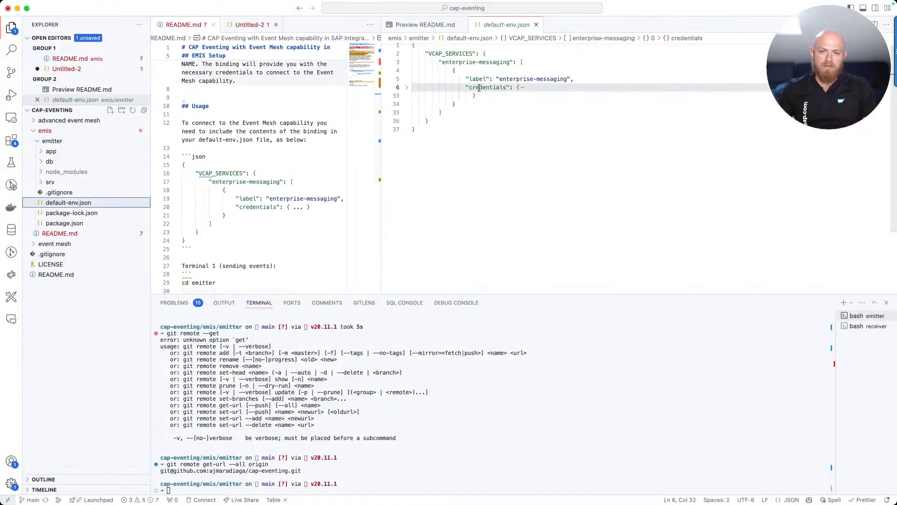
Replace the old credentials in default-env.json with the new binding's JSON and save
left_click(517, 88)
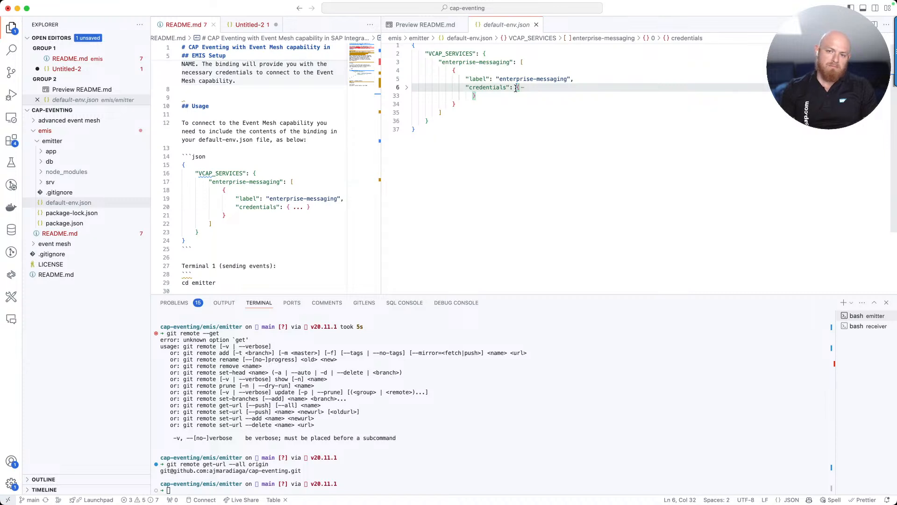
key("shift+Down")
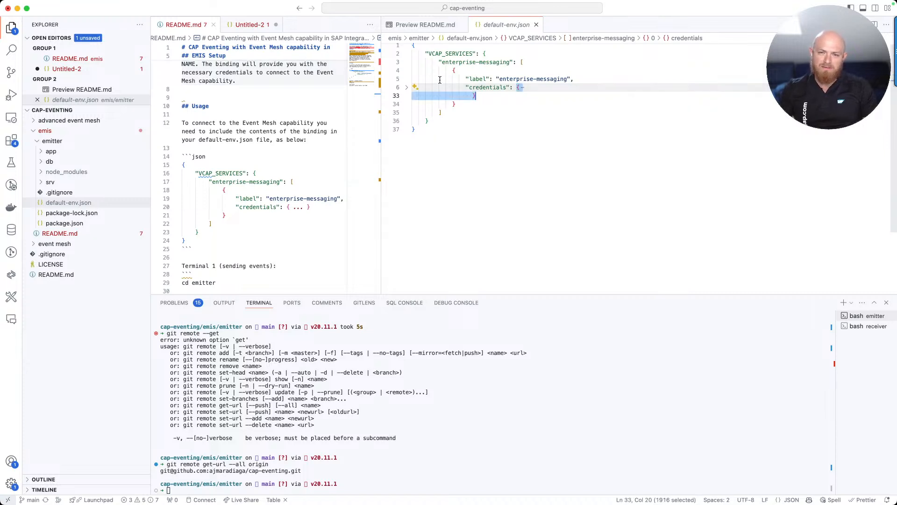
left_click(407, 89)
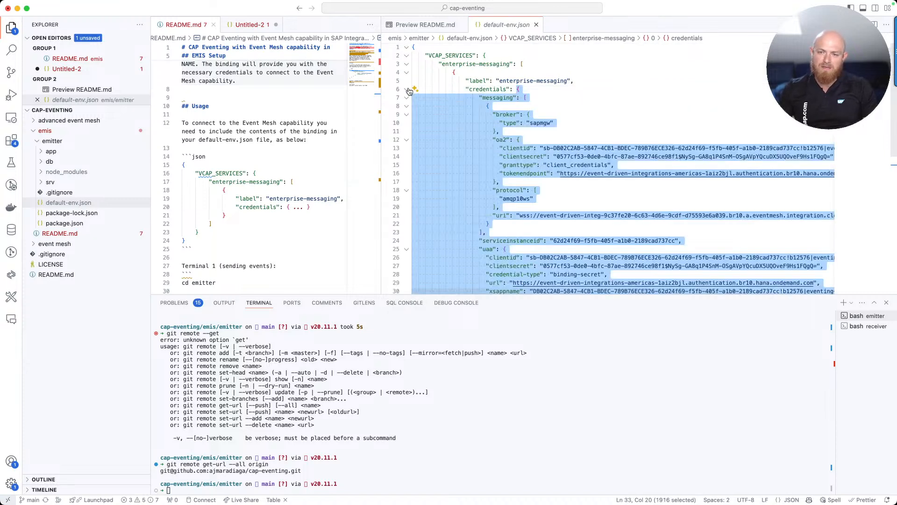
key("super+v")
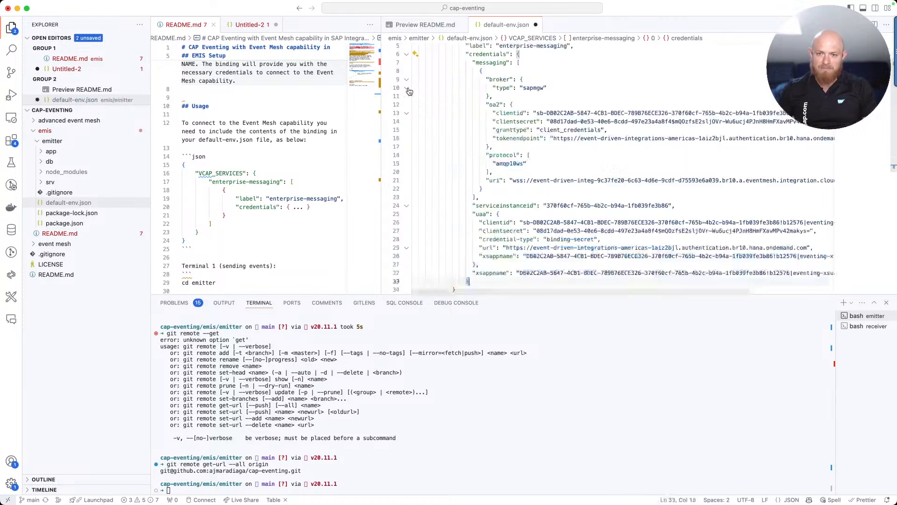
scroll(494, 102, "up", 2)
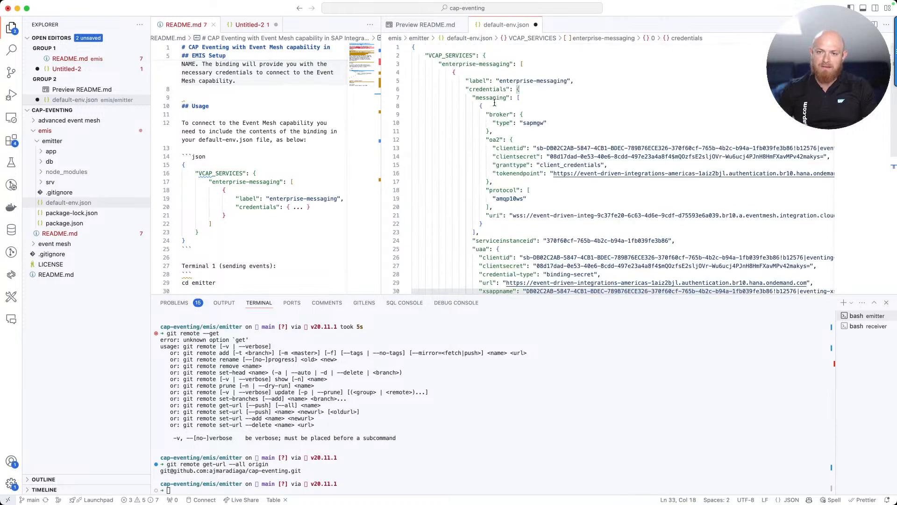
left_click(505, 97)
key("super+s")
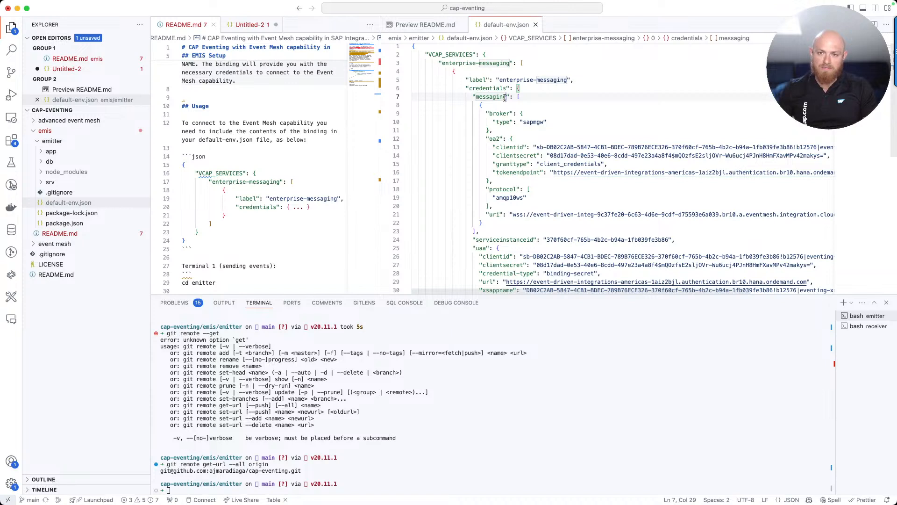
Review the pasted oa2 block and the amqp10ws WebSocket uri value
scroll(554, 146, "down", 3)
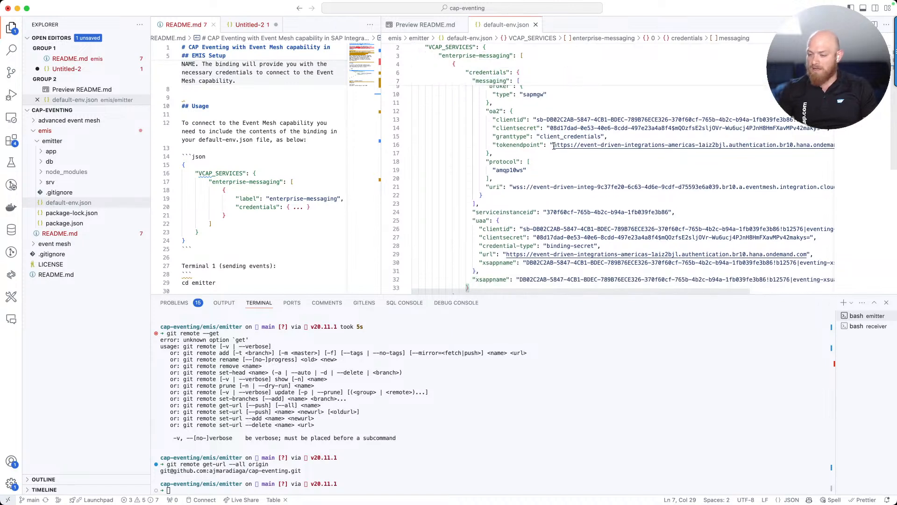
scroll(553, 146, "up", 4)
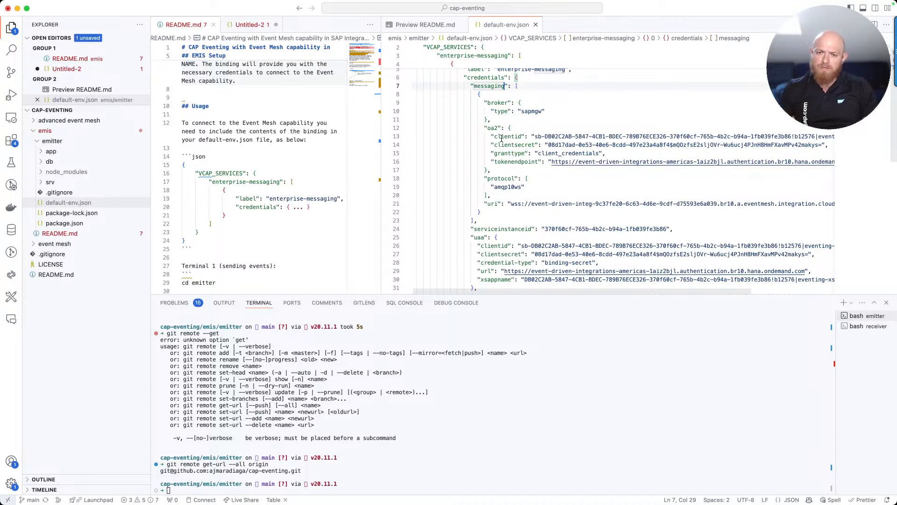
left_click_drag(484, 127, 497, 167)
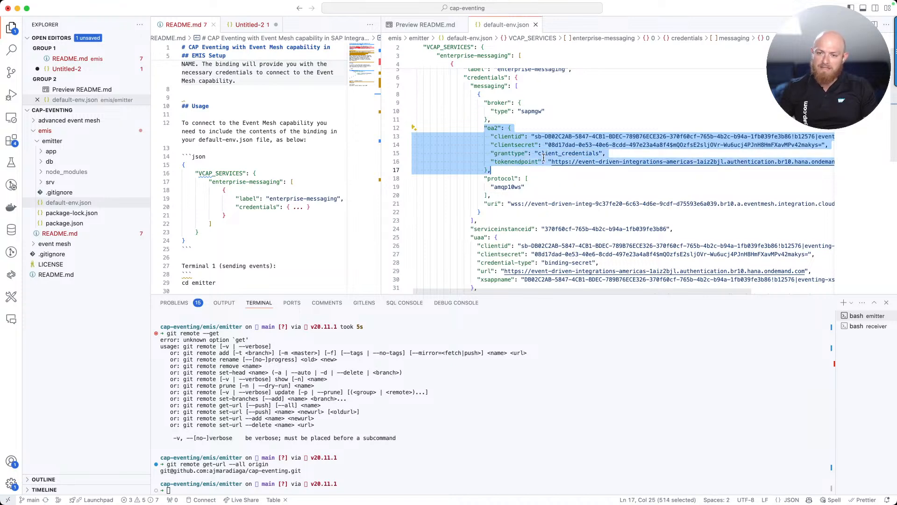
scroll(543, 157, "down", 2)
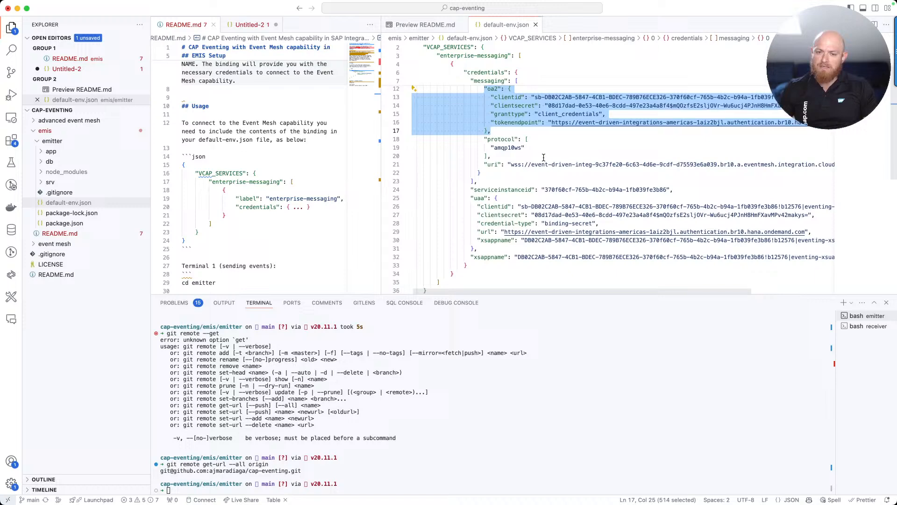
left_click(516, 170)
key("shift+End")
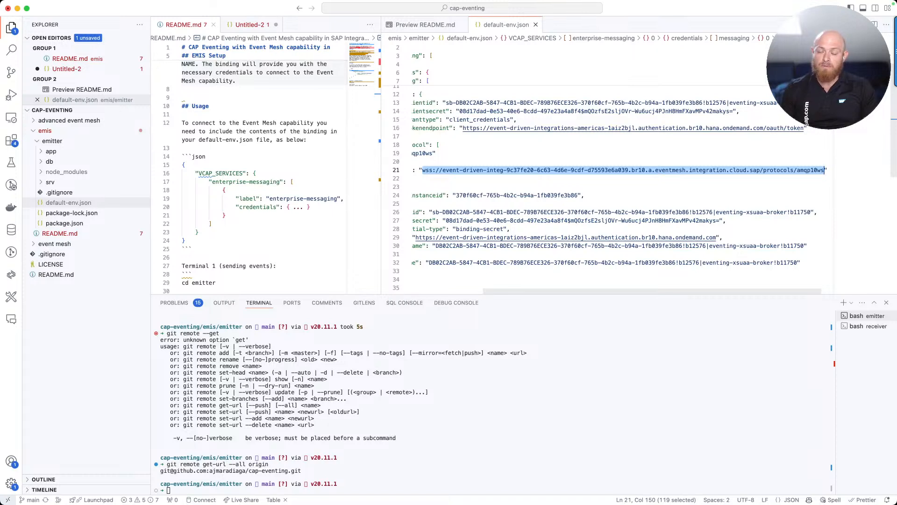
left_click(515, 160)
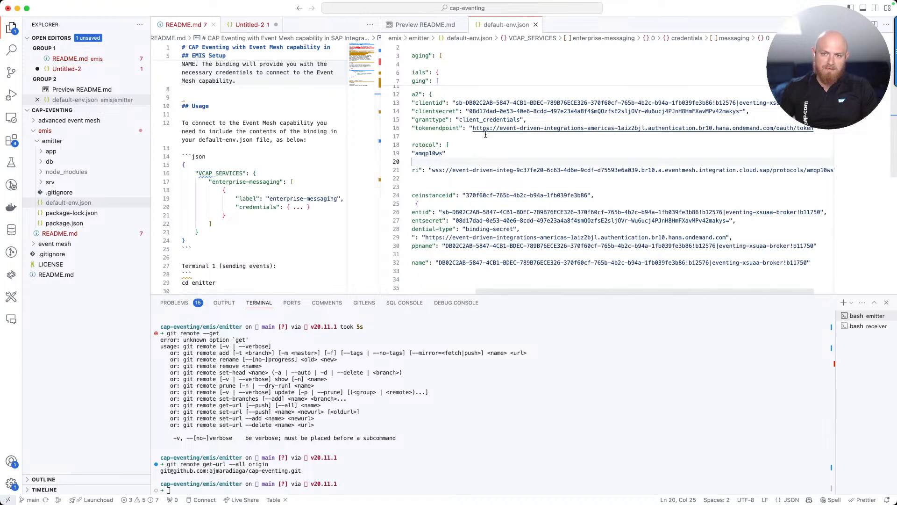
Clear the emitter terminal with the clear command
left_click(367, 470)
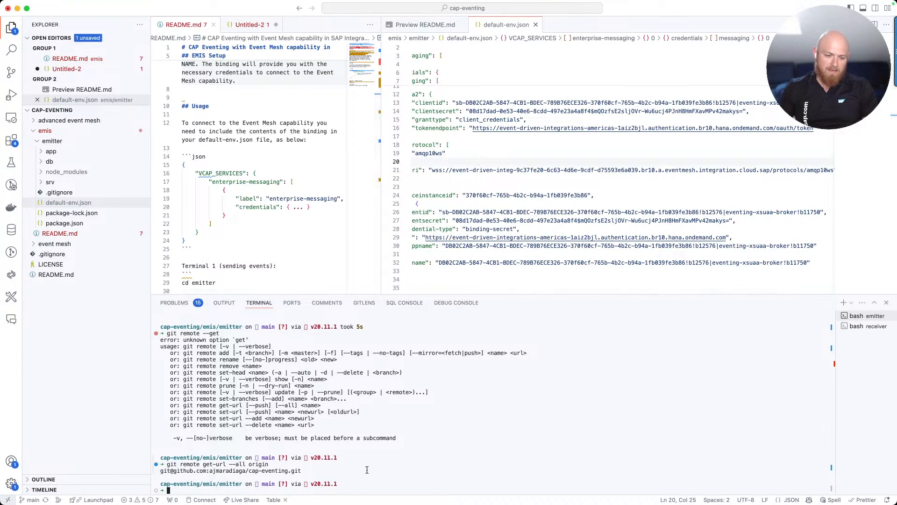
type("clear")
key("Return")
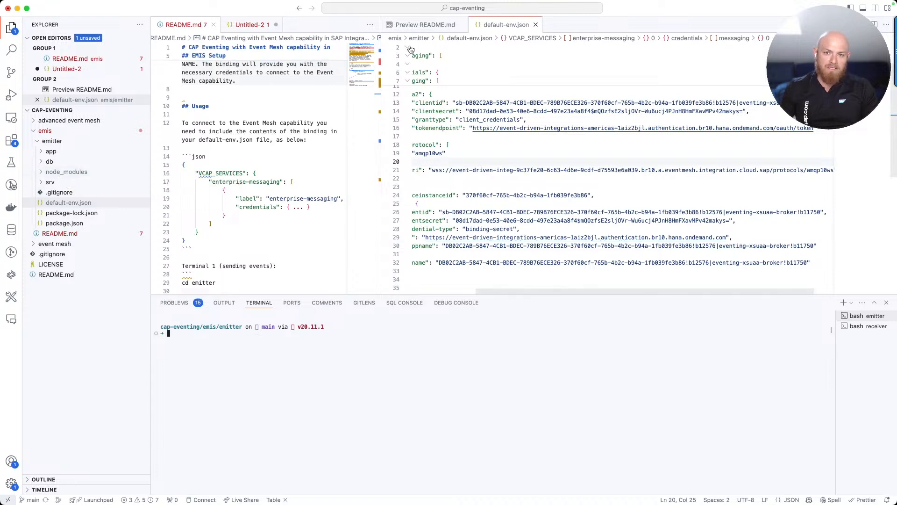
Run 'cds watch --profile hybrid --port 4005' from the README and open localhost:4005
left_click(407, 24)
scroll(438, 212, "down", 3)
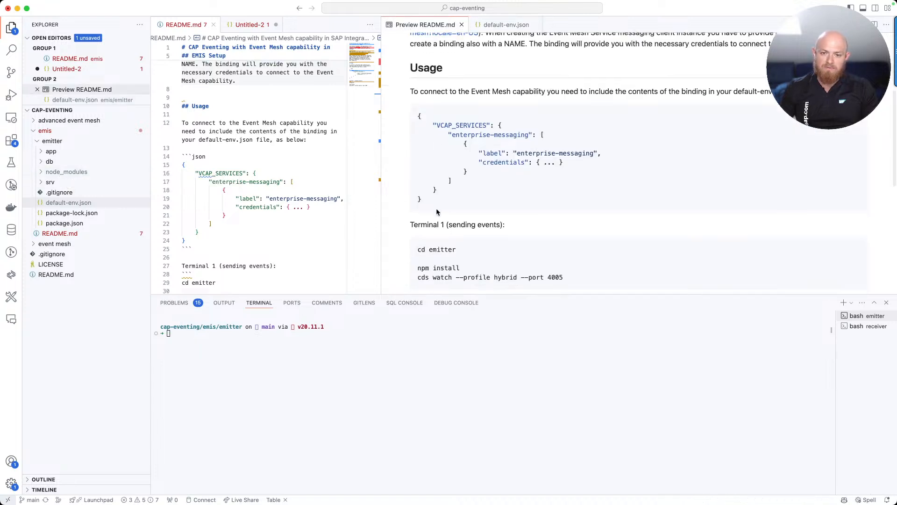
left_click_drag(417, 229, 565, 228)
key("super+c")
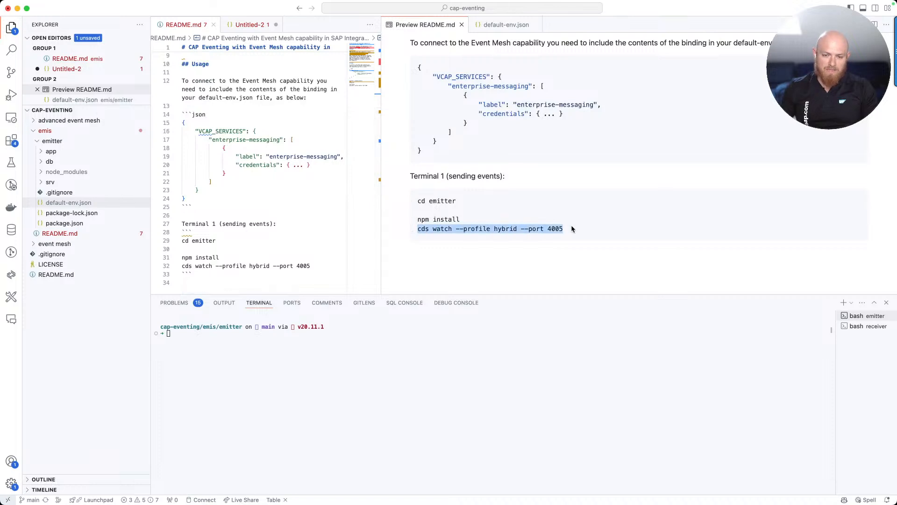
left_click(452, 350)
key("super+v")
key("Return")
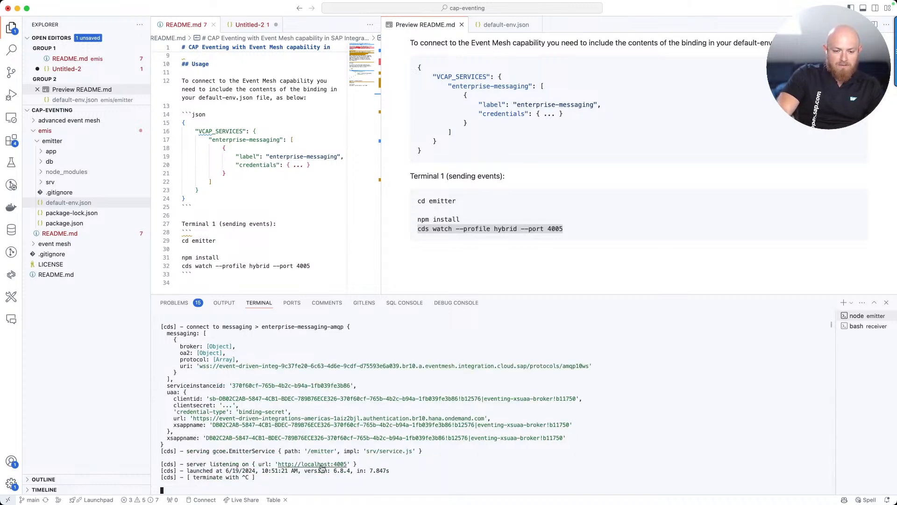
left_click(322, 465, "super")
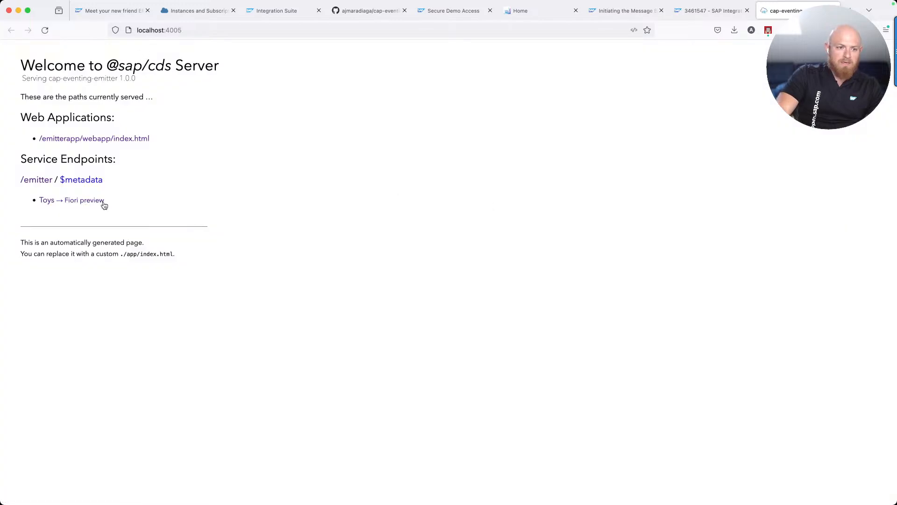
Open the Fiori preview for the EmitterService Toys list
left_click(95, 201)
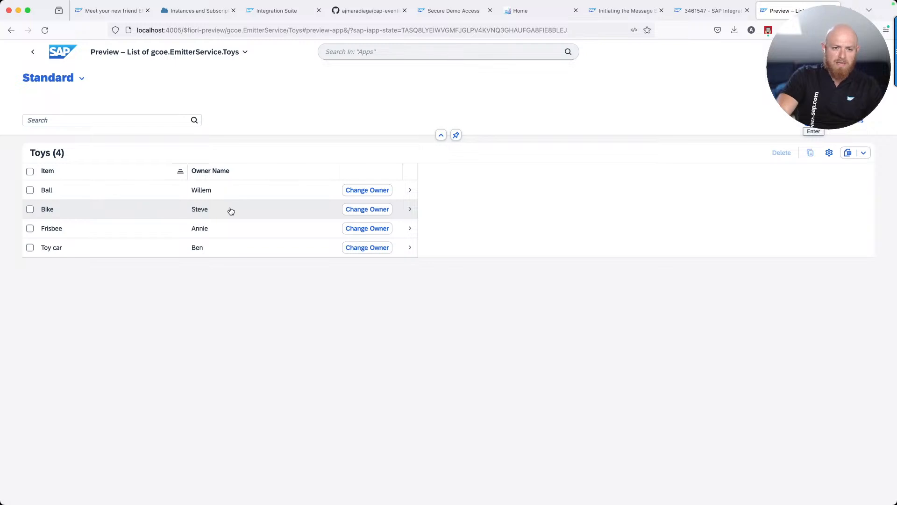
Assign the Bike a new owner and confirm the ownerChanged emit in the terminal log
left_click(350, 213)
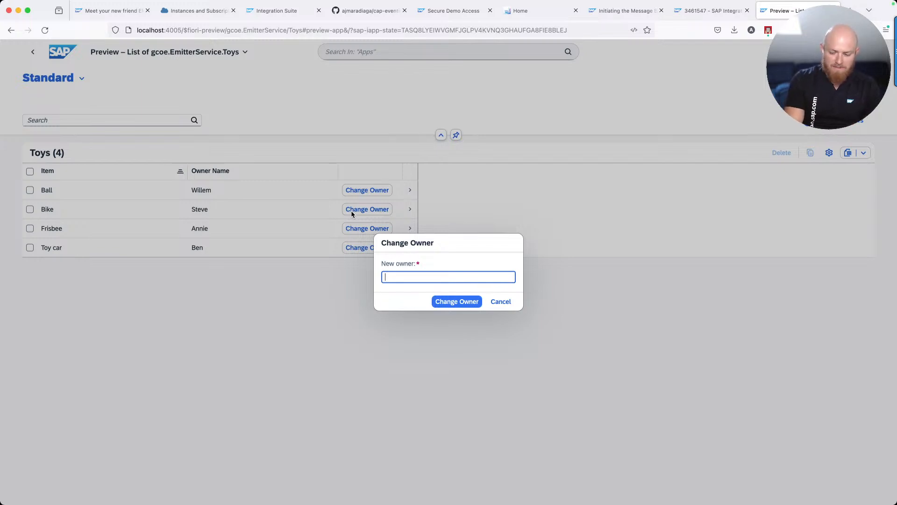
type("Sebastian")
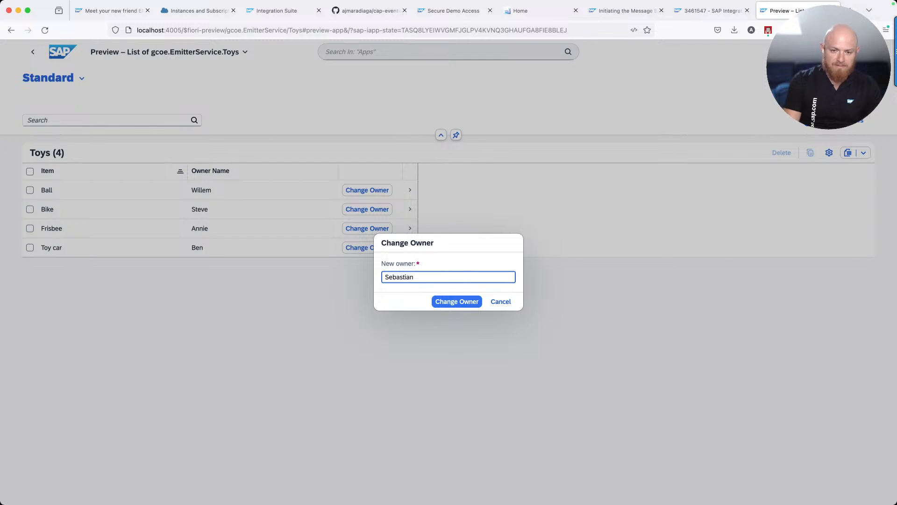
left_click(462, 302)
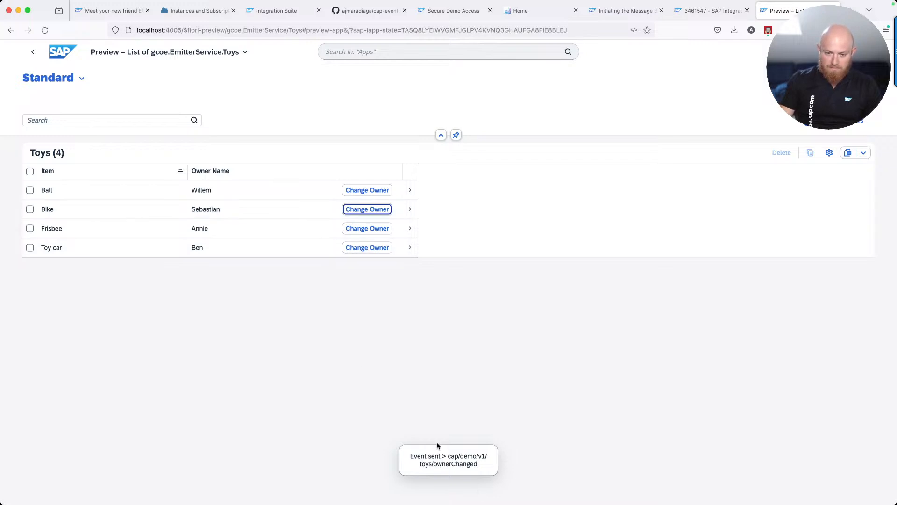
key("super+Tab")
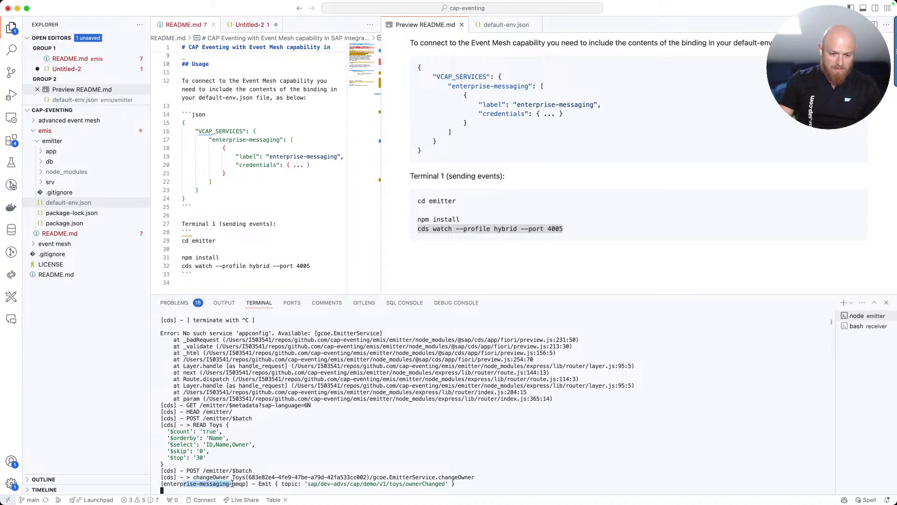
left_click_drag(307, 484, 440, 488)
key("super+Tab")
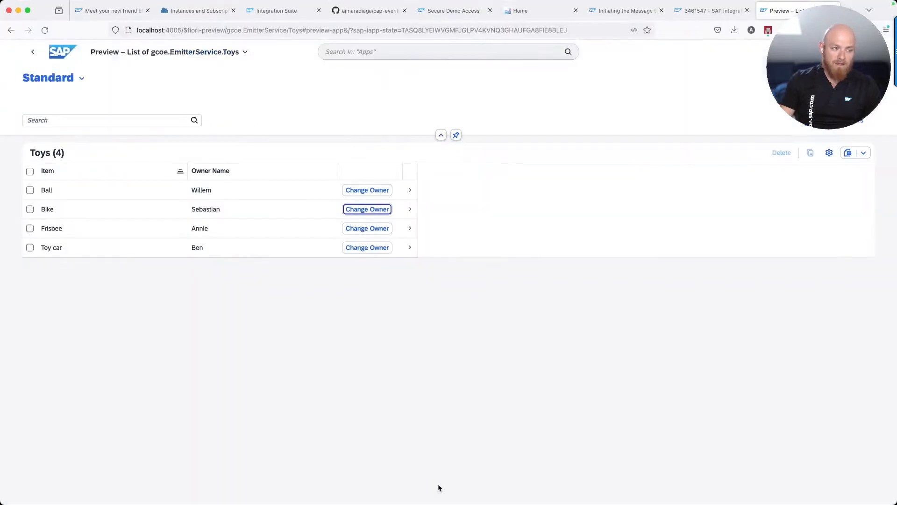
Close the binding credentials and check queue-1 in Integration Suite's Event Mesh queue list
left_click(196, 14)
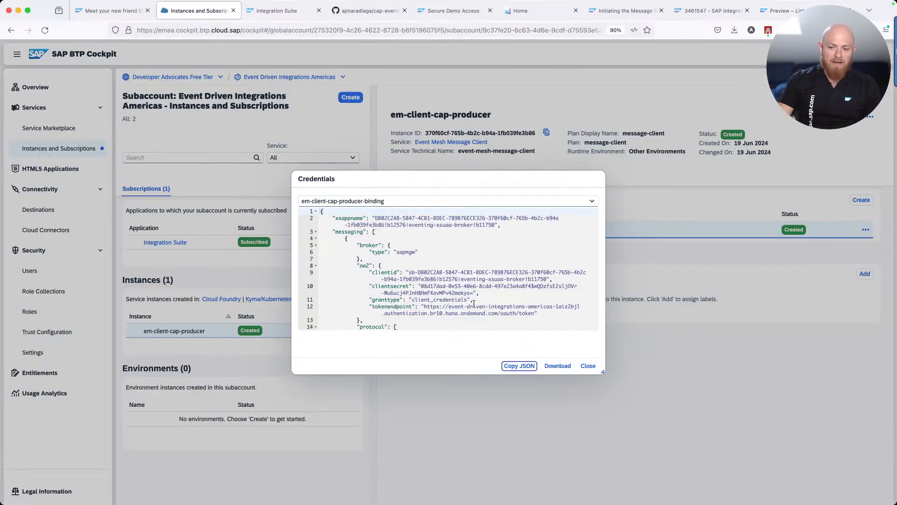
left_click(588, 366)
left_click(281, 10)
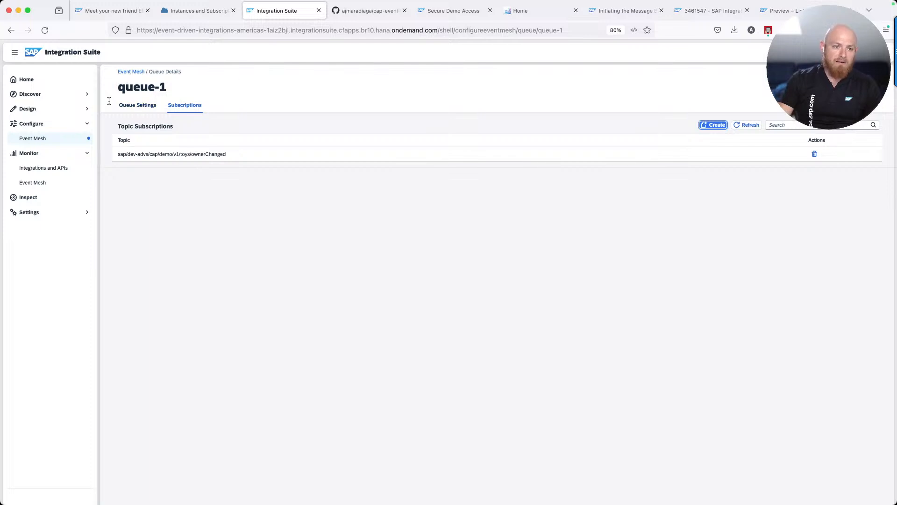
left_click(55, 138)
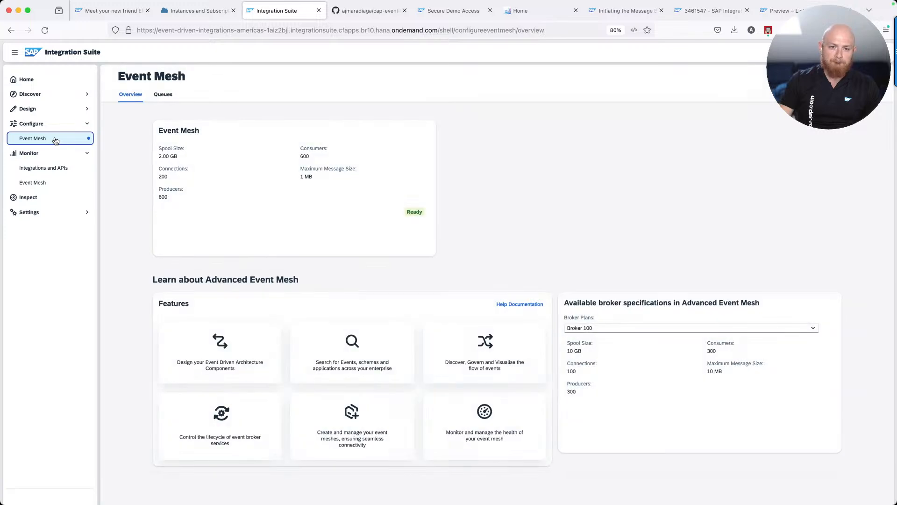
left_click(160, 96)
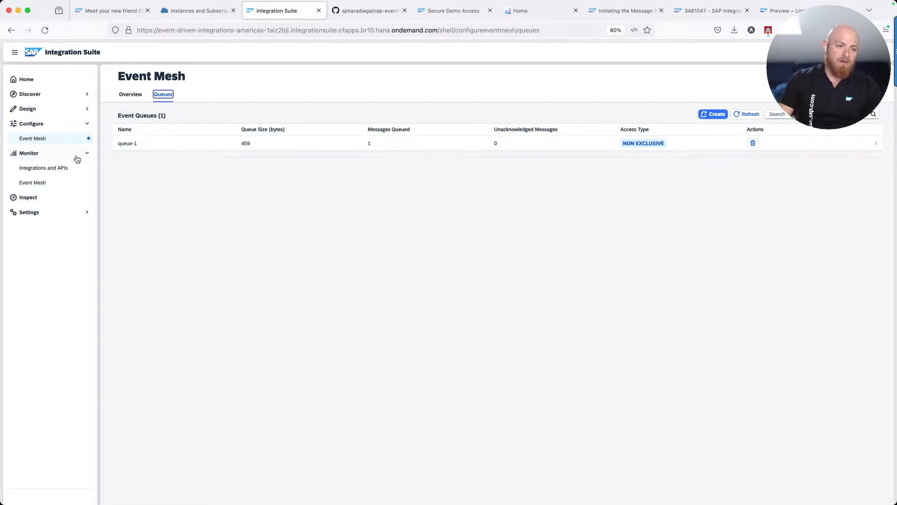
Review the Event Mesh usage monitor, then return to the Event Mesh overview
left_click(42, 185)
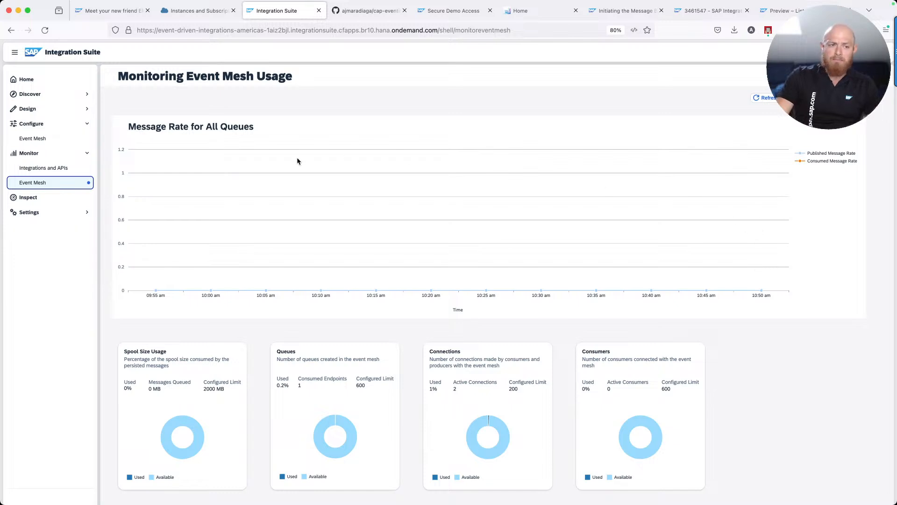
left_click(52, 138)
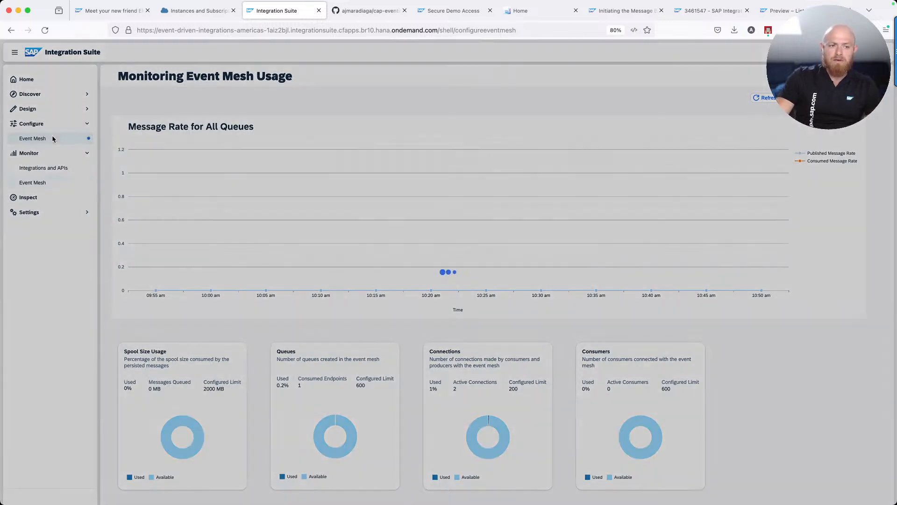
key("super+Tab")
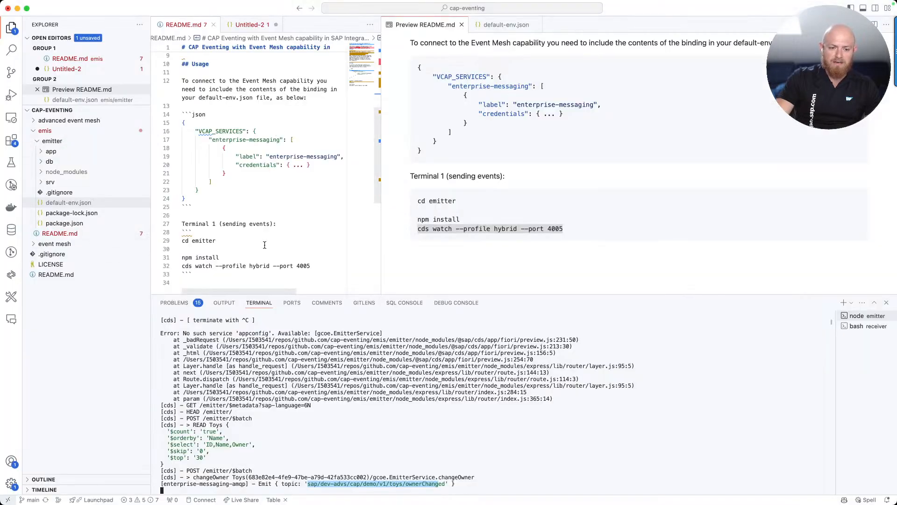
key("super+Tab")
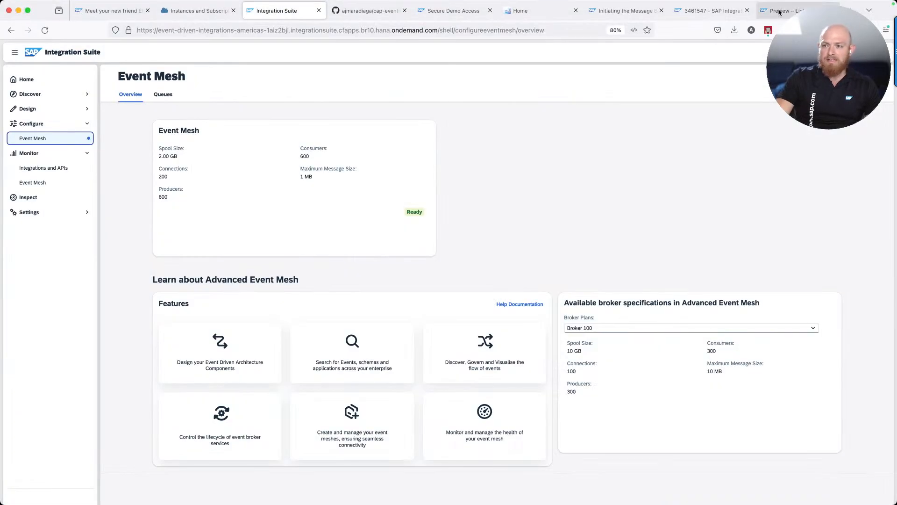
Give the Frisbee and the Toy car new owners in the Fiori Toys list
left_click(780, 12)
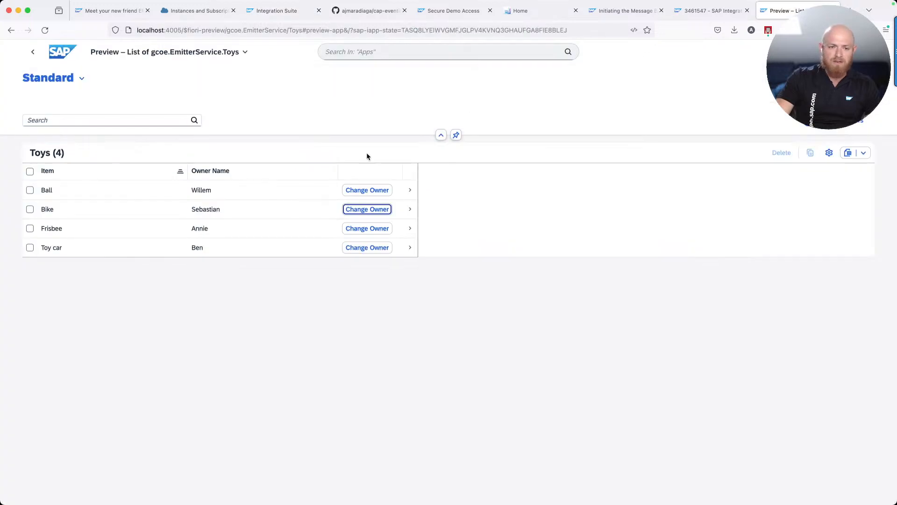
left_click(372, 230)
type("Ana")
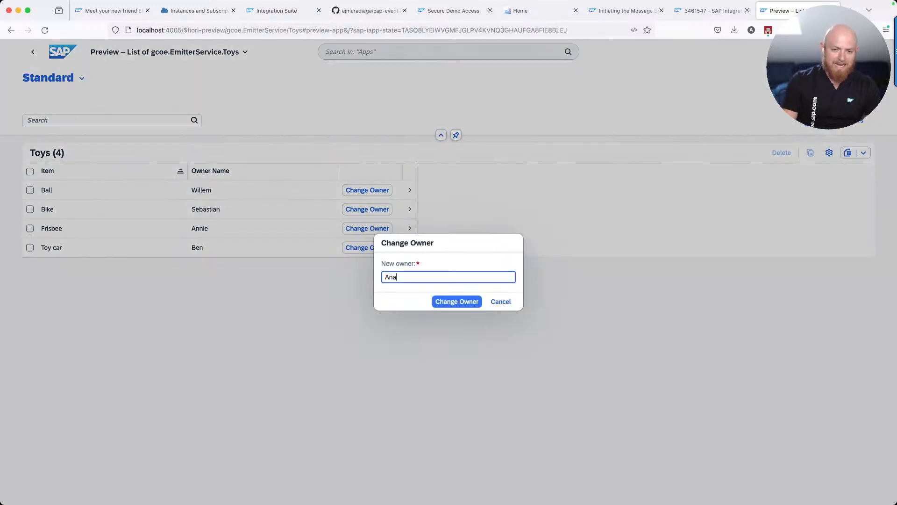
left_click(457, 301)
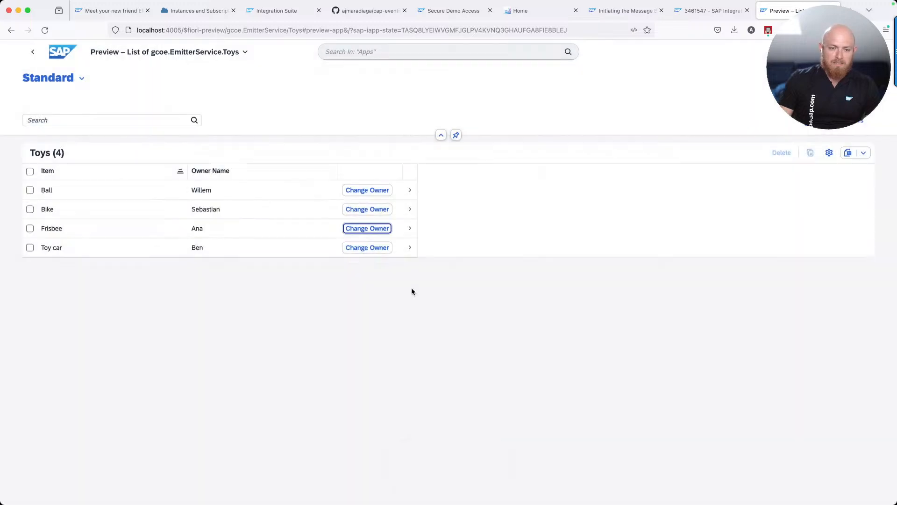
left_click(374, 249)
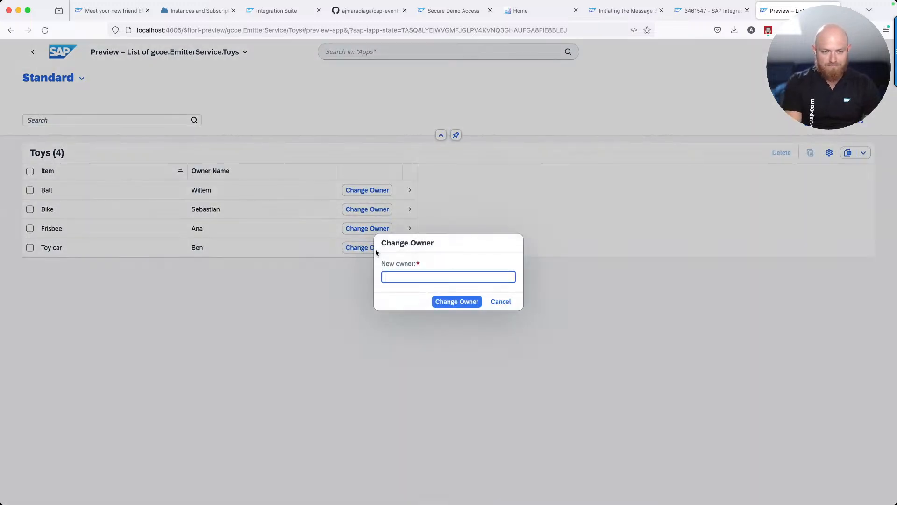
type("Benedi")
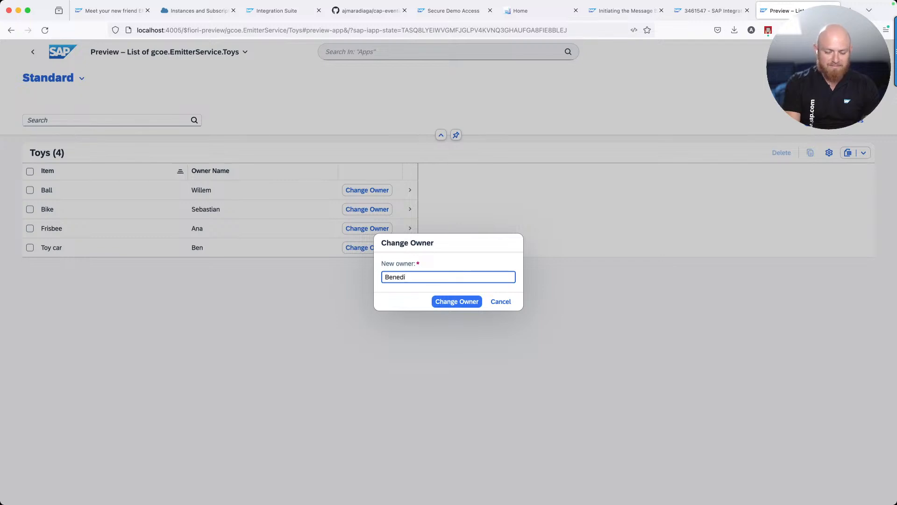
type("ct")
left_click(448, 303)
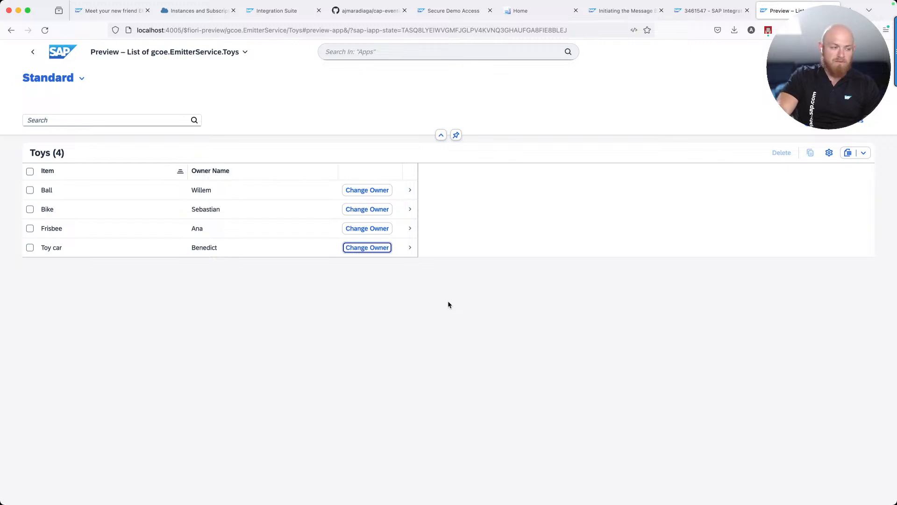
Check the new emit entries in the terminal log, then return to Integration Suite's Event Mesh page
key("super+Tab")
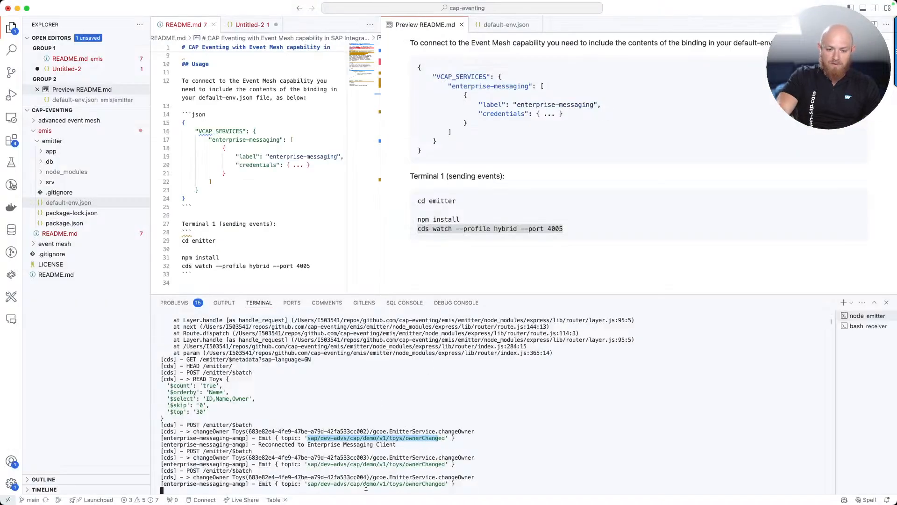
key("super+Tab")
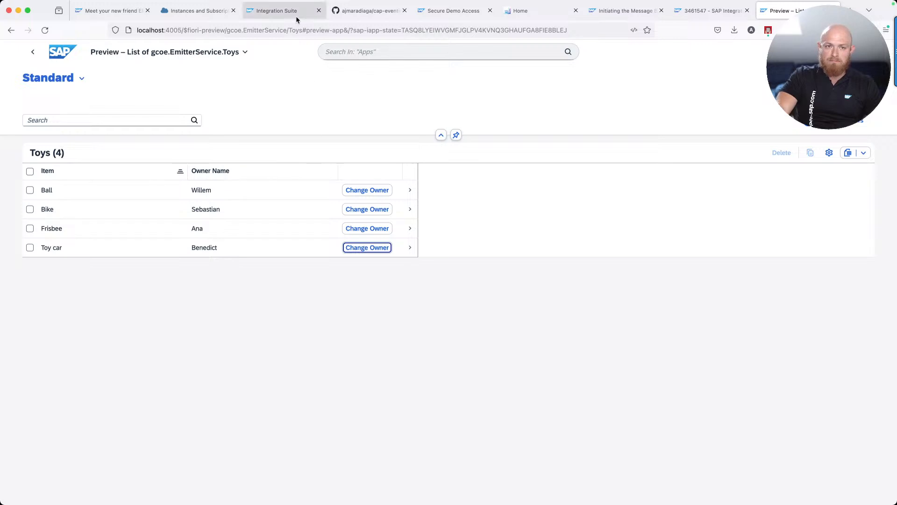
left_click(294, 11)
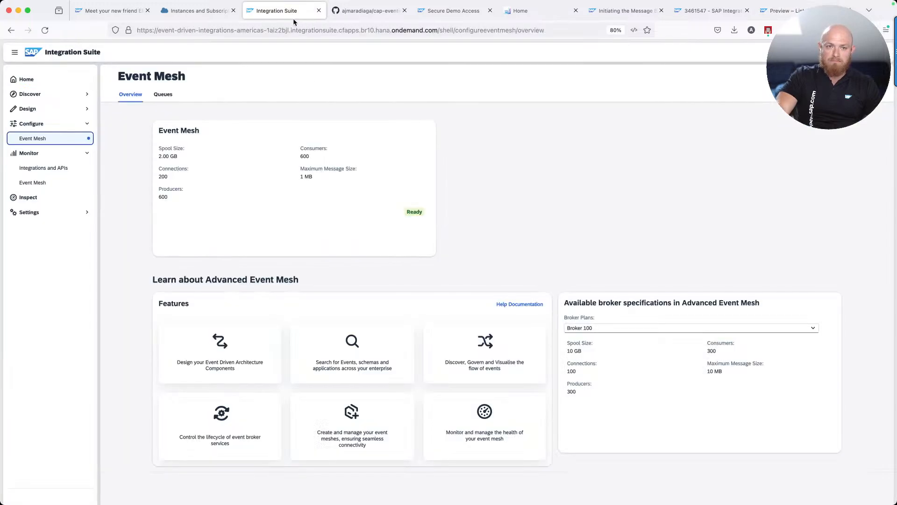
Open Design > Integrations and APIs to list the EMIS_PoC package
left_click(162, 96)
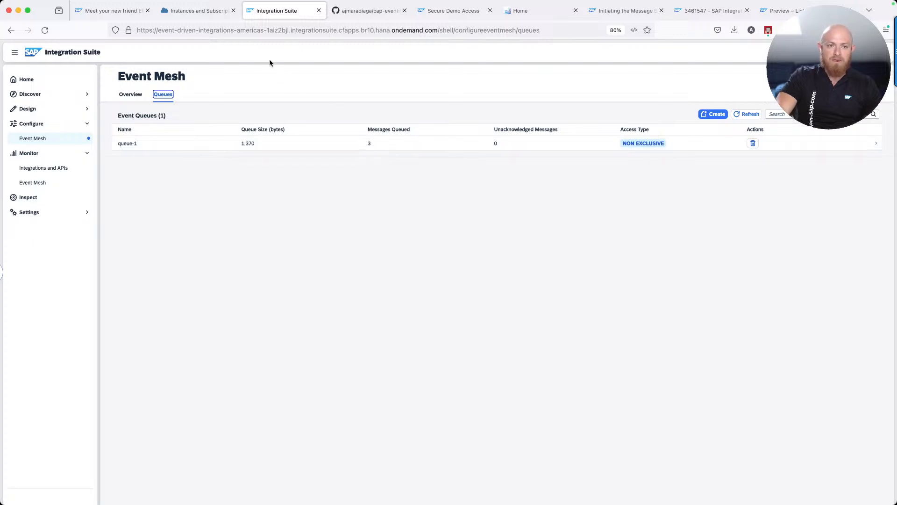
left_click(79, 110)
left_click(62, 123)
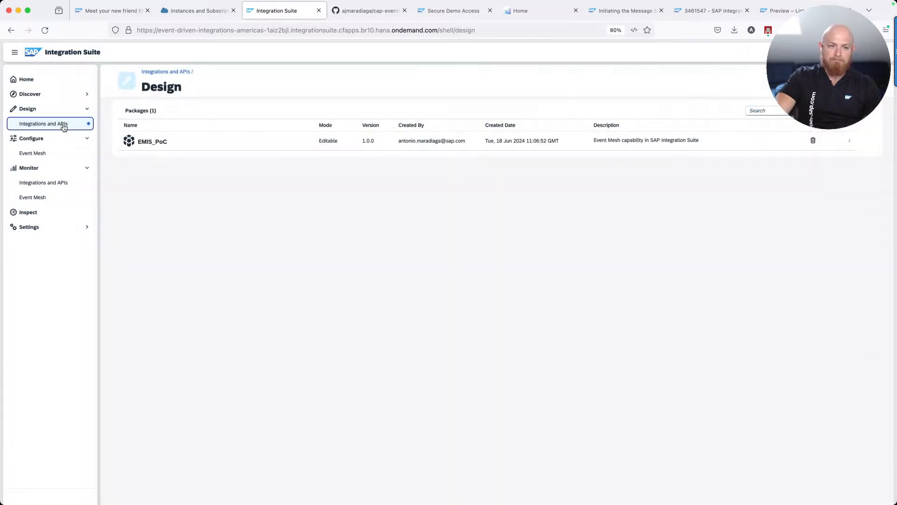
Open the EMIS_AMQP_Consumer integration flow from the EMIS_PoC package's artifacts
left_click(192, 142)
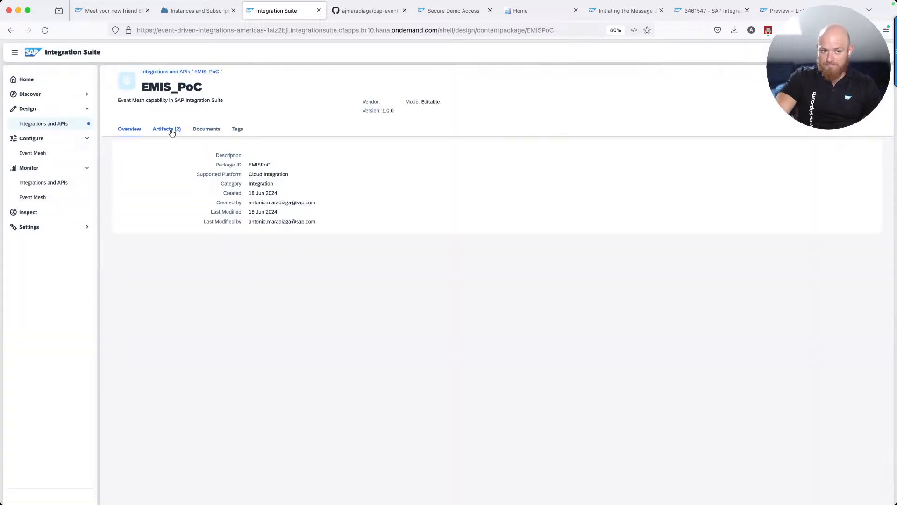
left_click(173, 133)
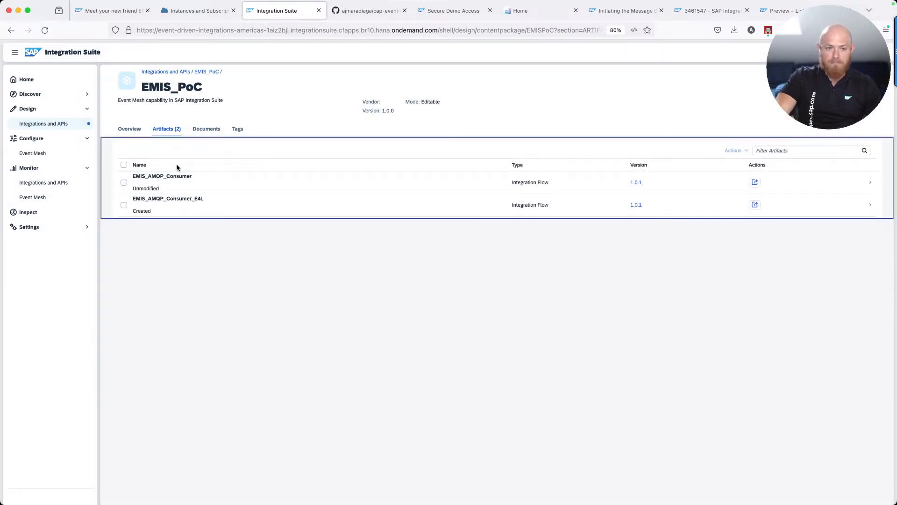
left_click(180, 184)
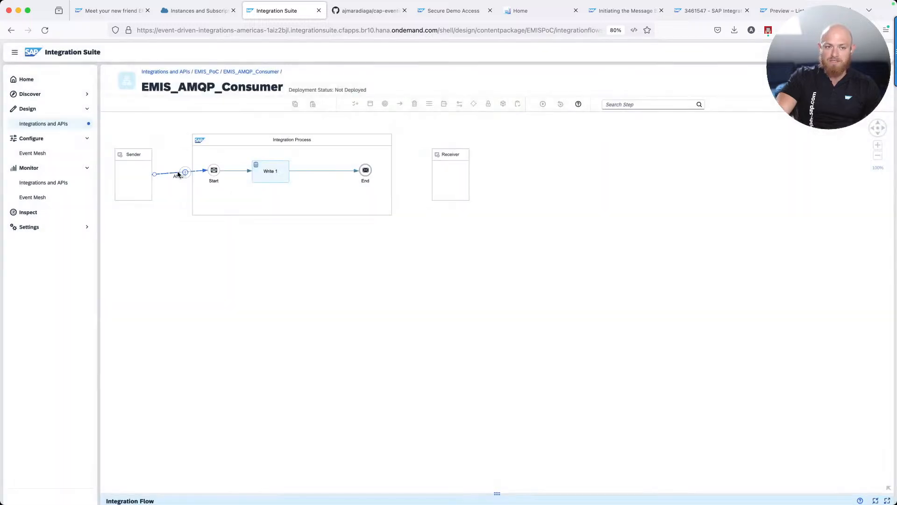
Review the AMQP sender connection and Write step data store settings, then duplicate the tab
left_click(179, 175)
left_click_drag(497, 494, 477, 341)
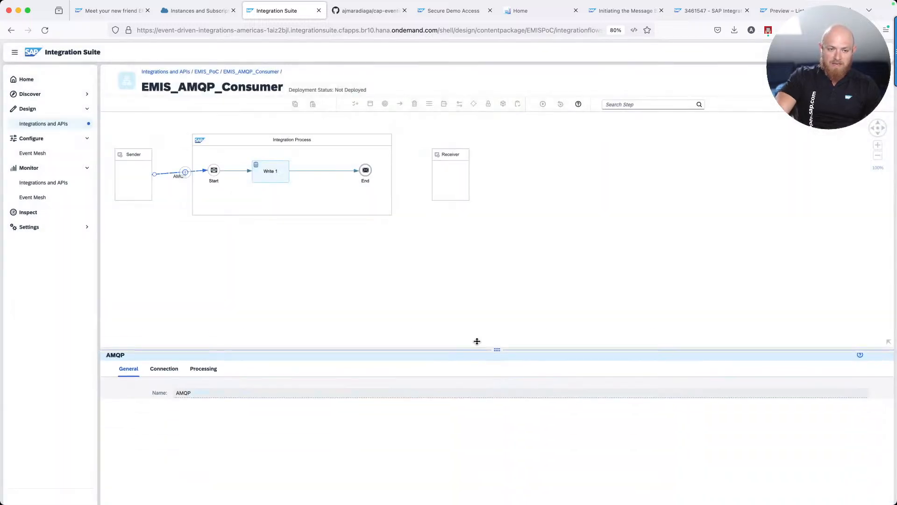
left_click(151, 358)
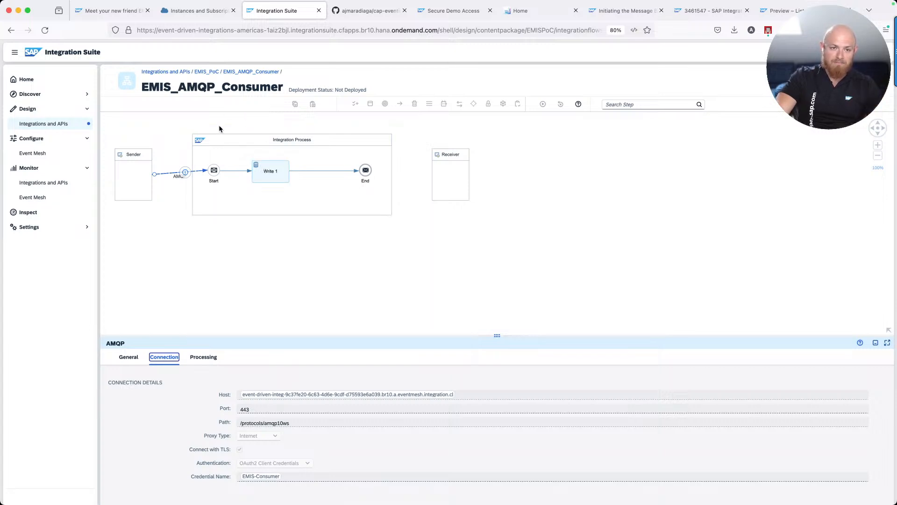
left_click(269, 175)
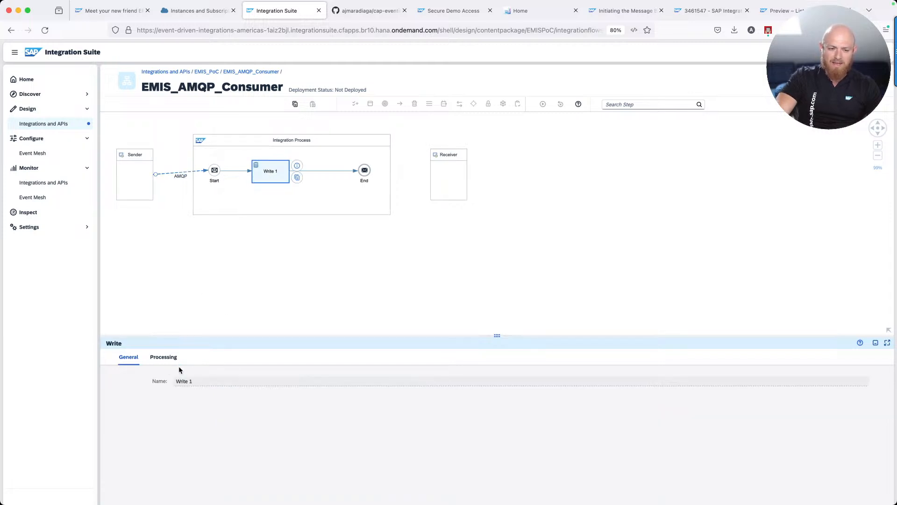
left_click(164, 357)
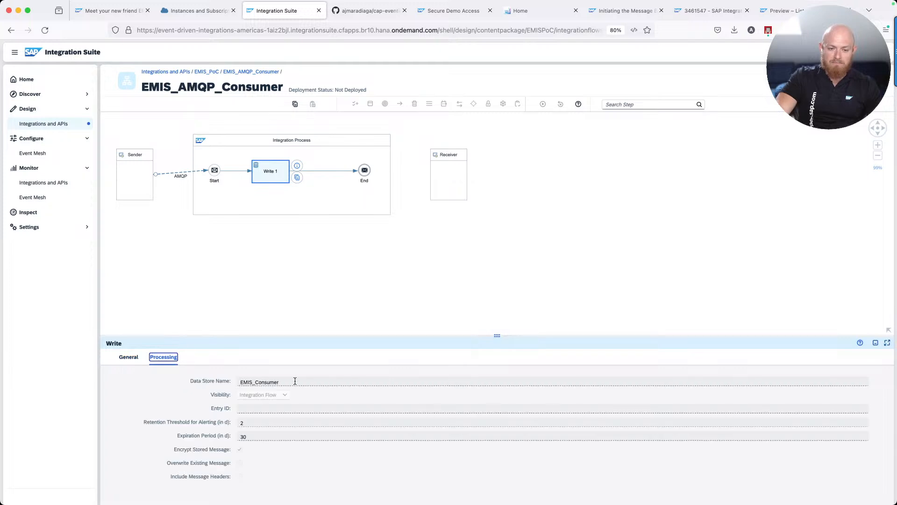
scroll(240, 283, "up", 1)
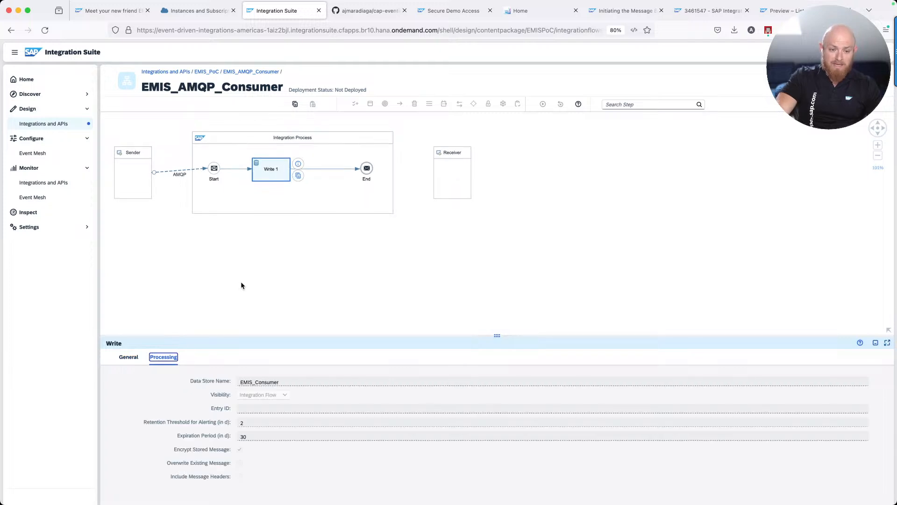
left_click(180, 175)
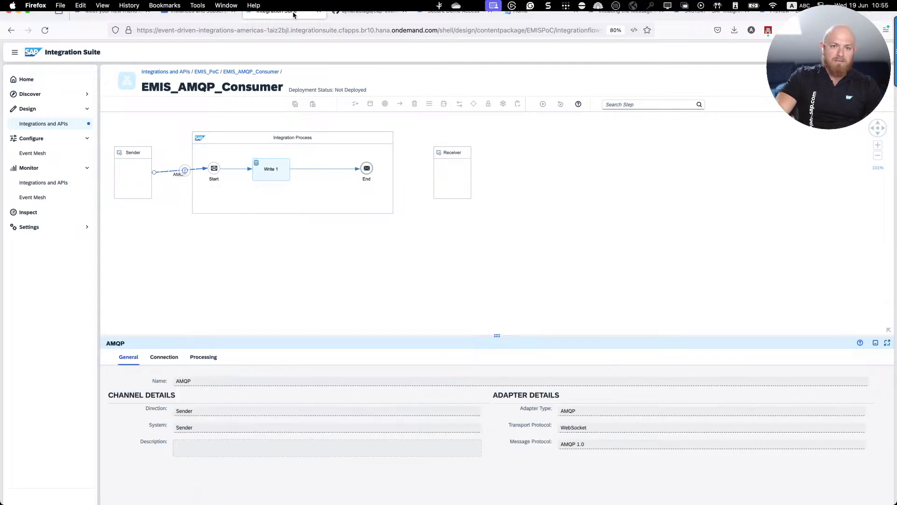
right_click(314, 10)
left_click(313, 62)
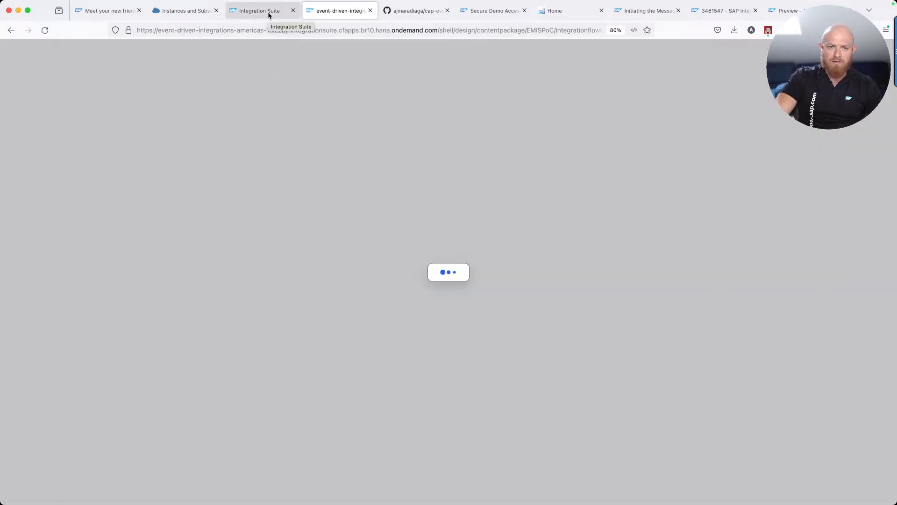
Create an Event Mesh Message Client instance named em-ci-consumer
left_click(186, 11)
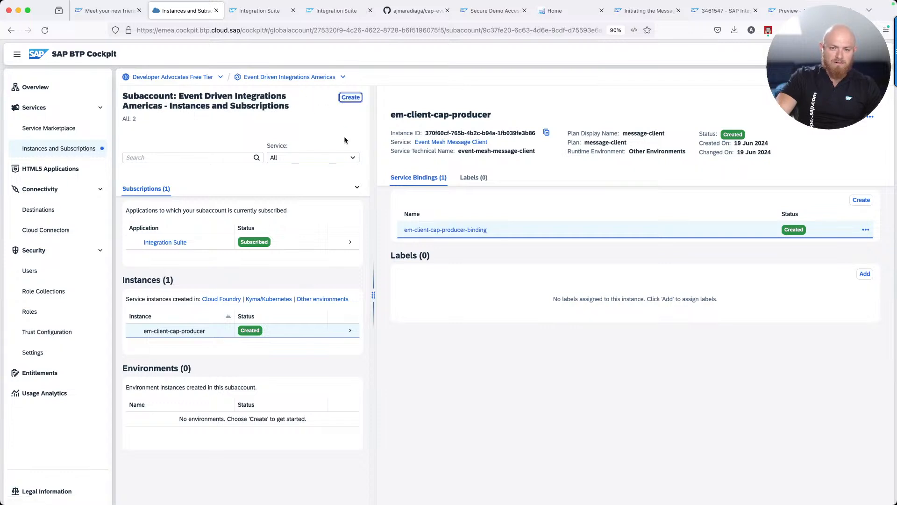
left_click(349, 98)
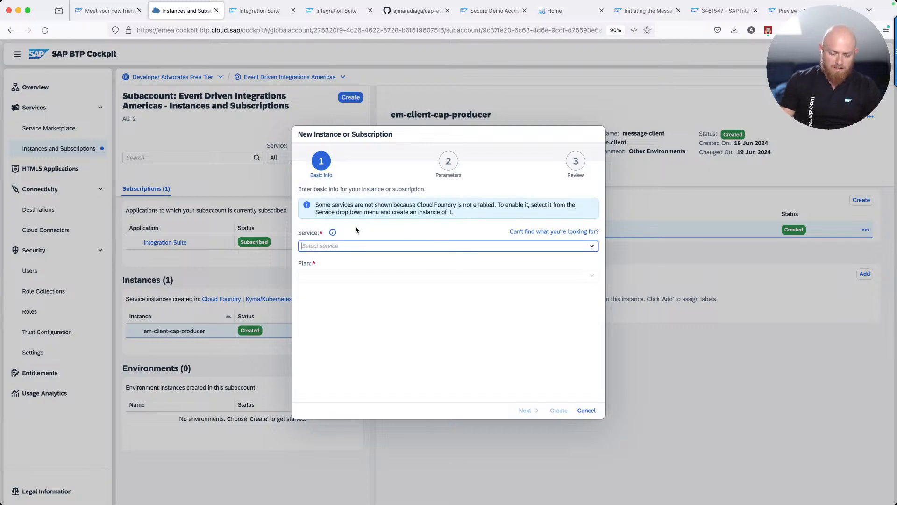
type("even")
key("Return")
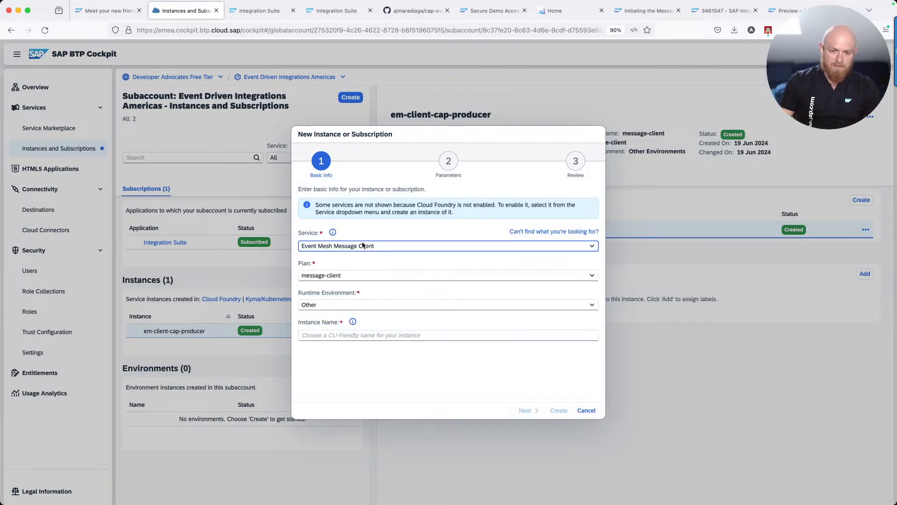
left_click(358, 335)
type("em-ci-")
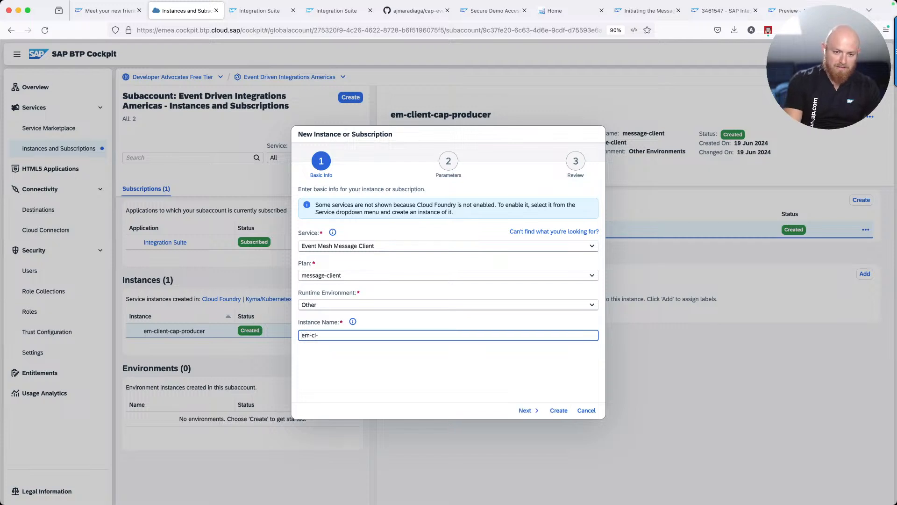
type("consumer")
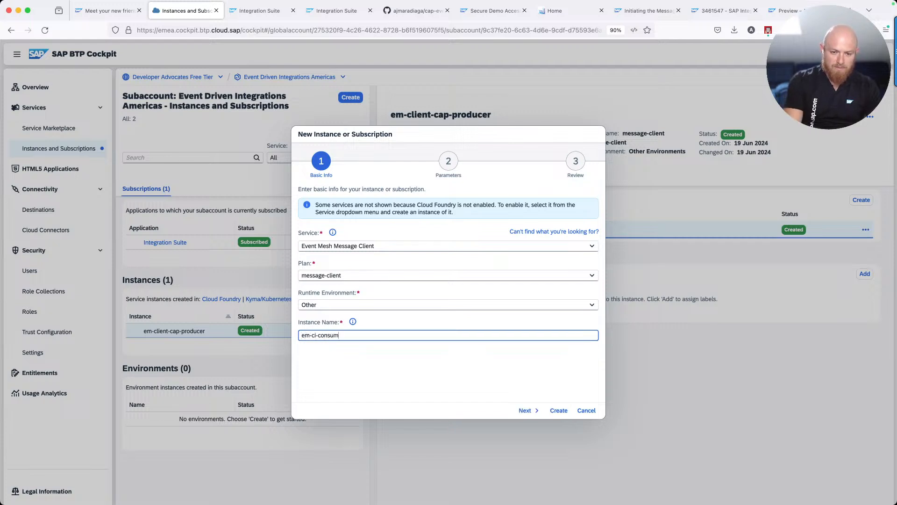
left_click(559, 410)
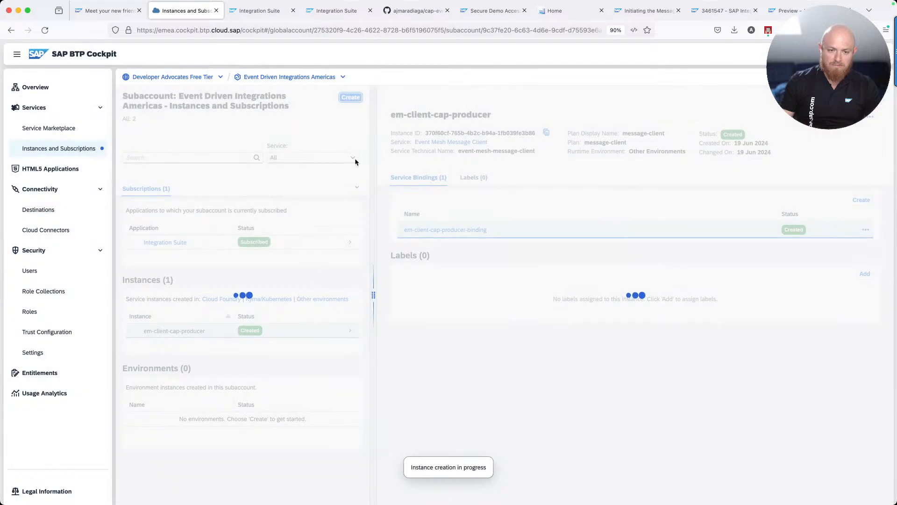
Create a second Event Mesh Message Client instance named em-s4hc-e4l
left_click(351, 98)
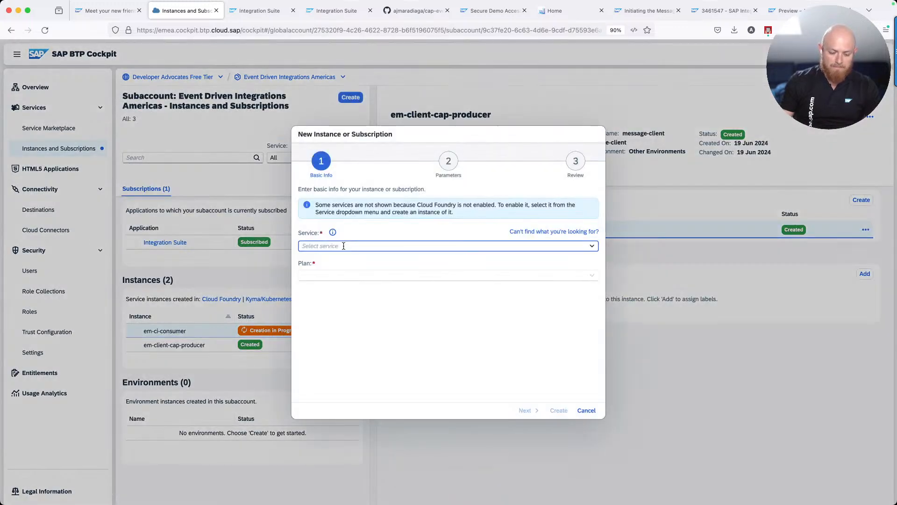
type("Event Mesh Message Client")
key("Return")
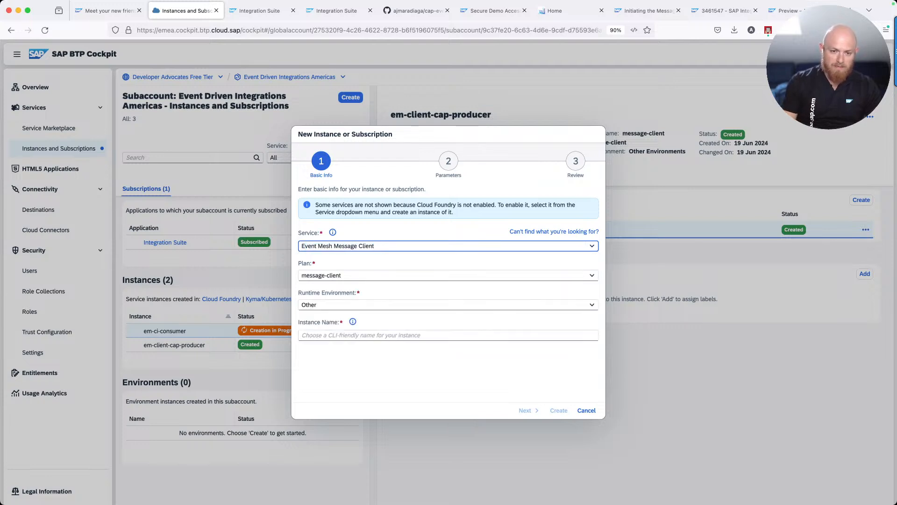
left_click(347, 335)
type("em-s4hc-e4l")
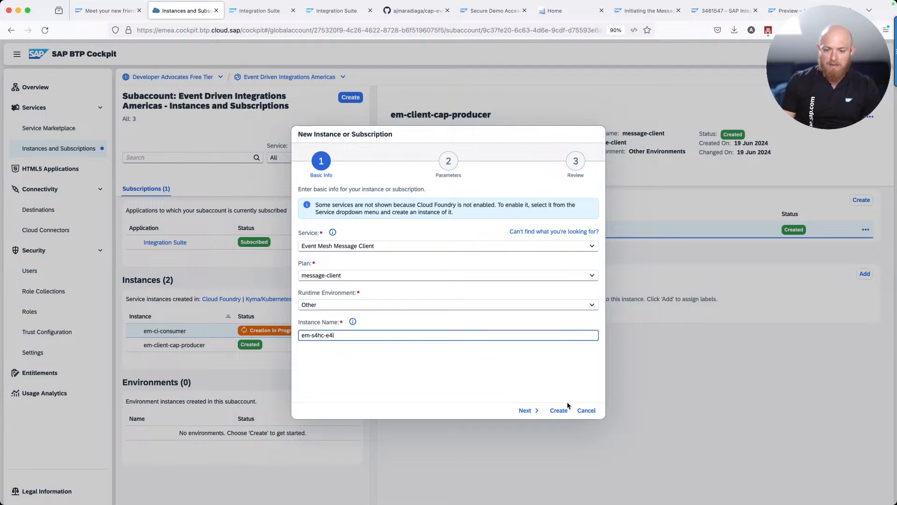
left_click(556, 412)
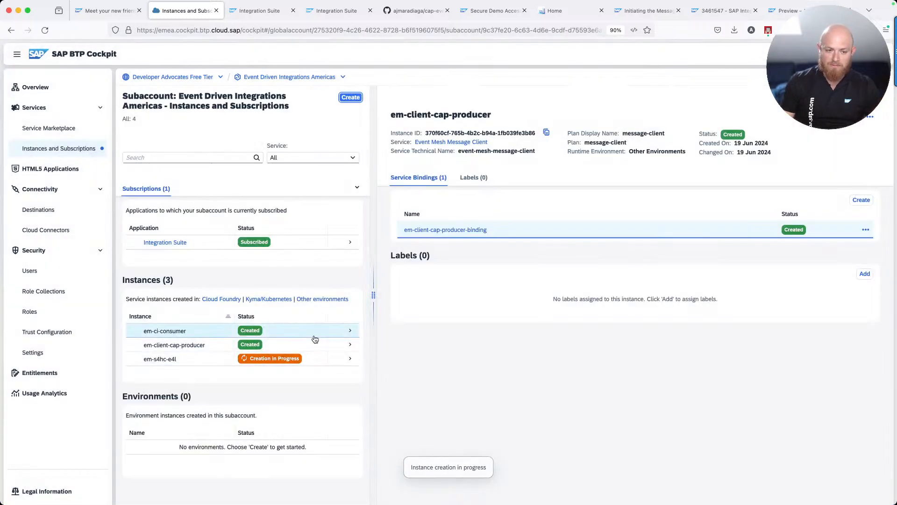
Check em-ci-consumer's status and open its instance details
left_click(312, 335)
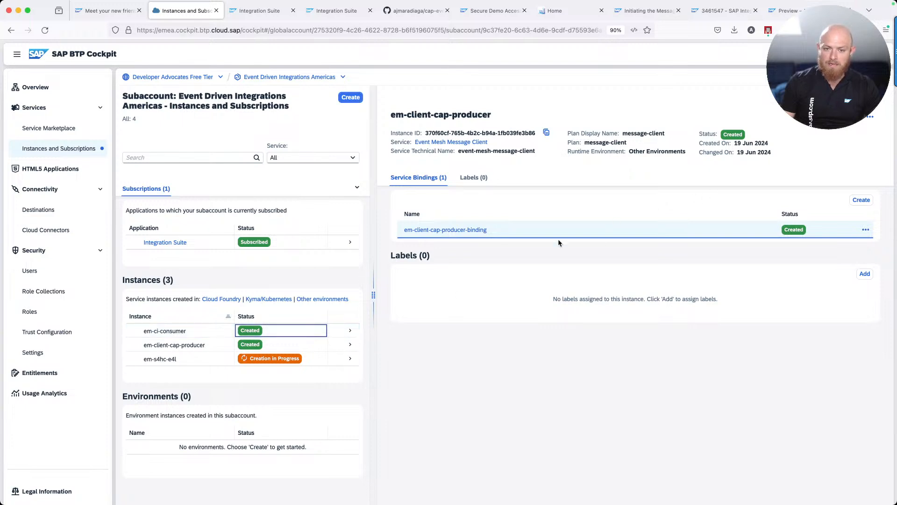
scroll(262, 333, "down", 1)
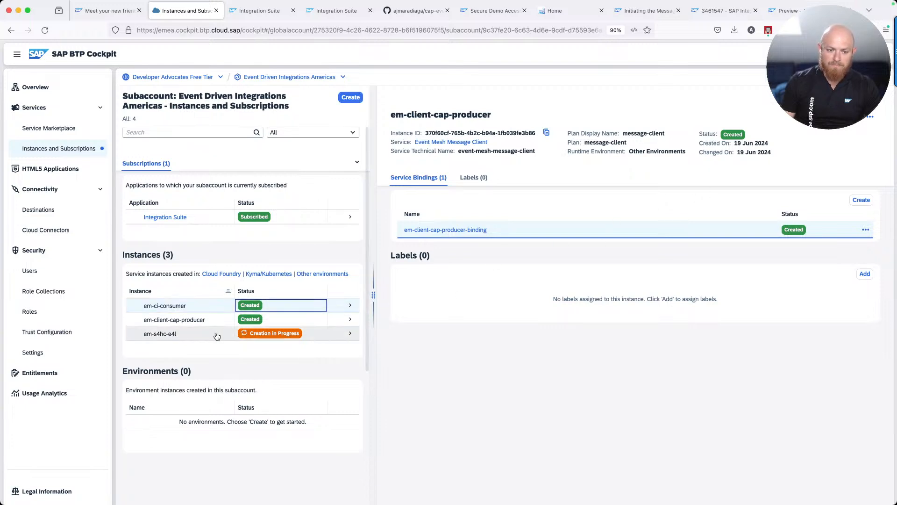
left_click(202, 308)
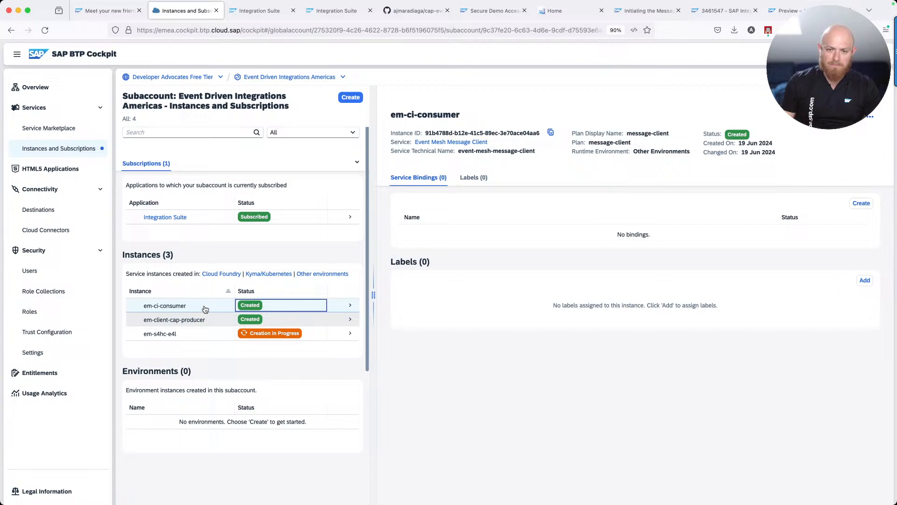
Create the service binding em-ci-consumer-binding for em-ci-consumer
left_click(860, 200)
left_click(403, 194)
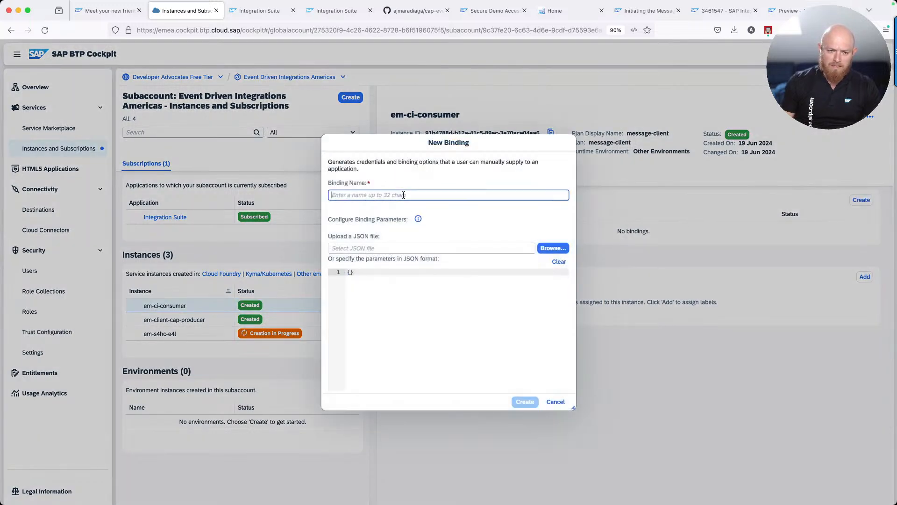
type("em-ci-c")
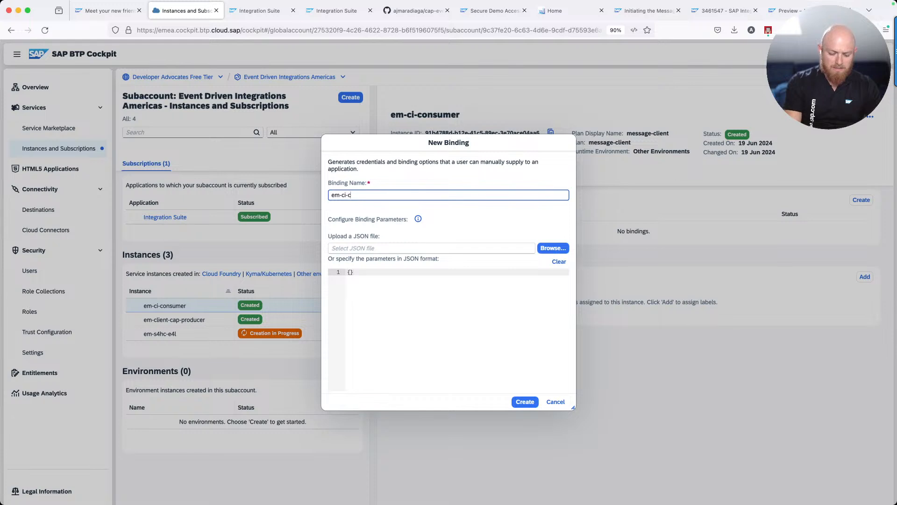
type("onsumer-binding")
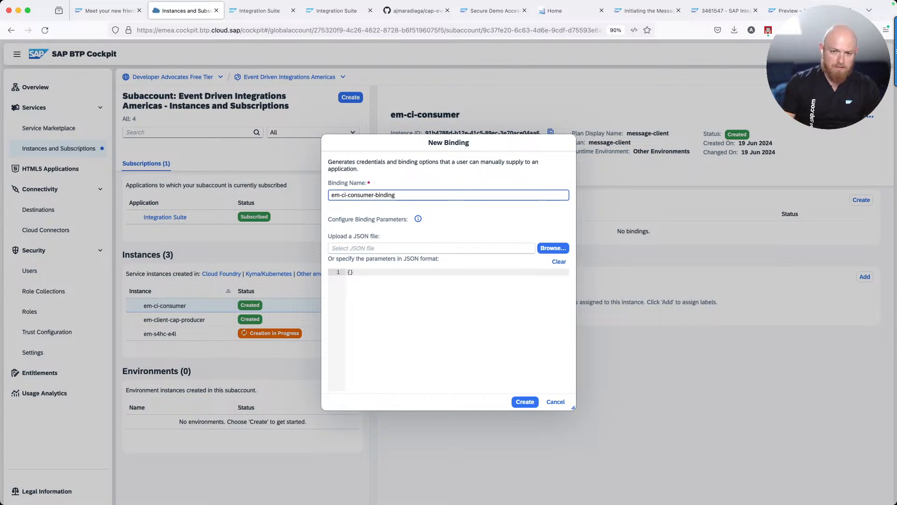
left_click(525, 402)
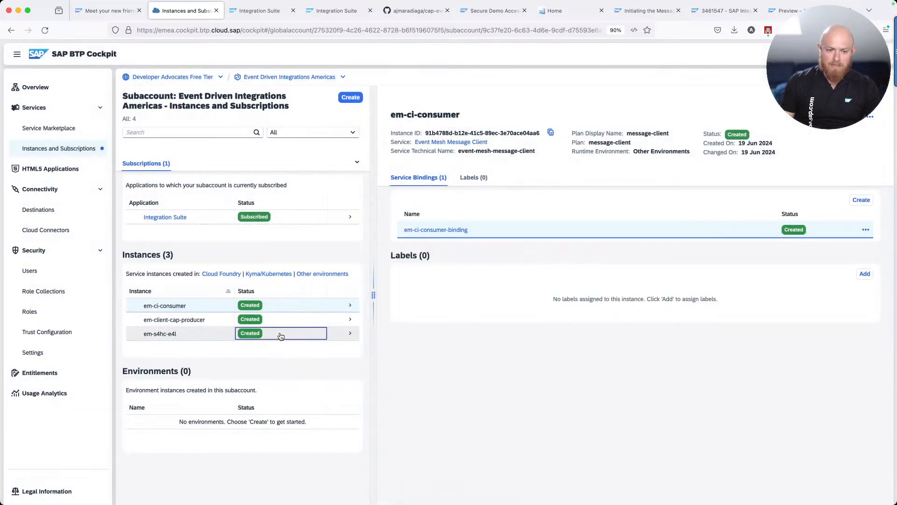
Create em-s4hc-e4l-binding, then open em-ci-consumer-binding's credentials and select the client ID
left_click(855, 203)
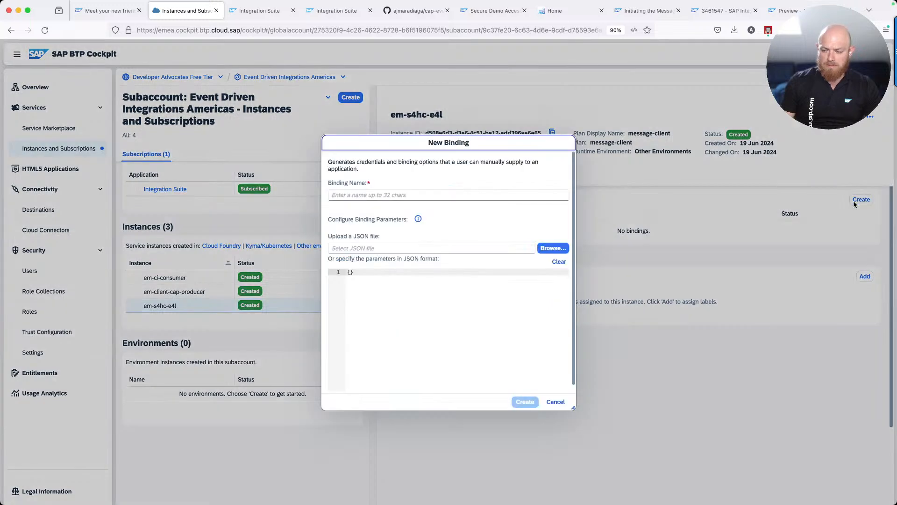
left_click(431, 195)
type("em")
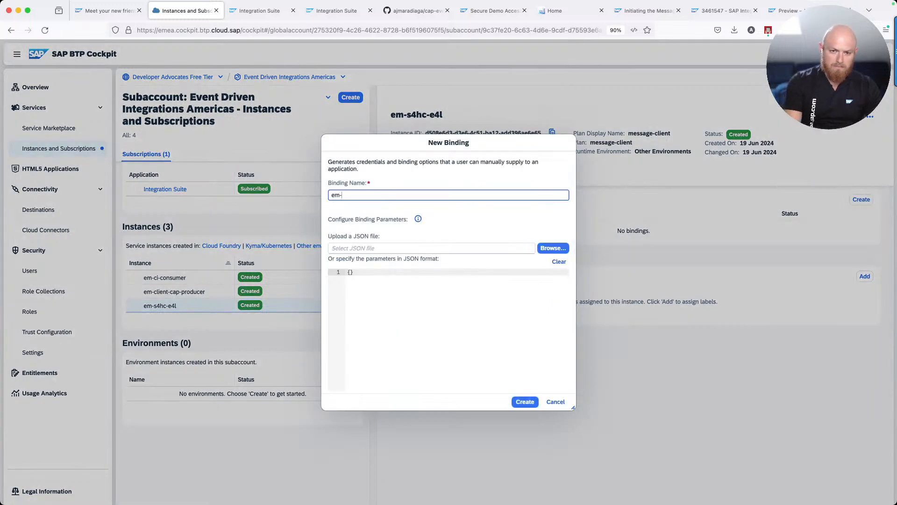
type("-s4hc-e4l-binding")
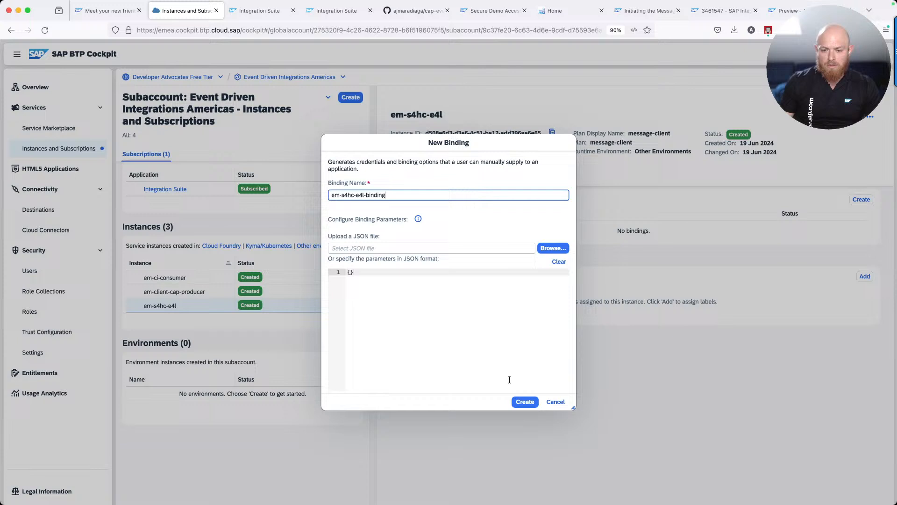
left_click(526, 406)
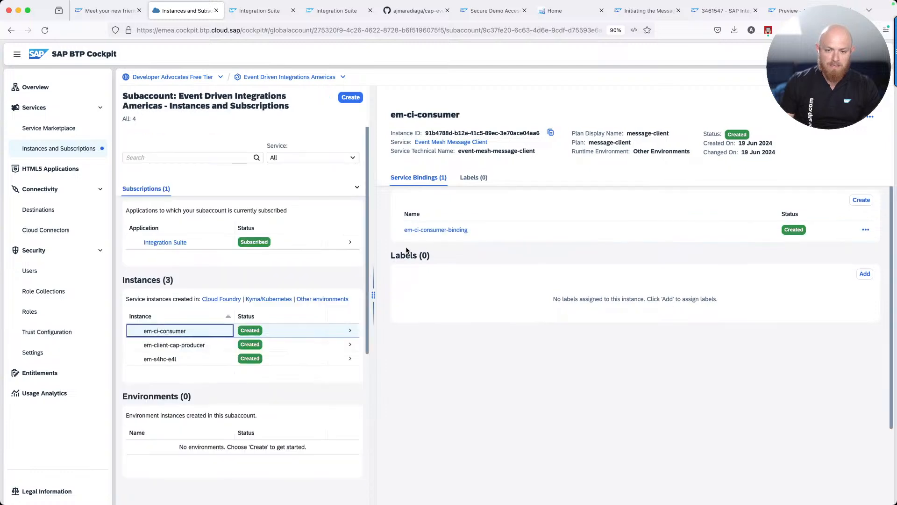
left_click(430, 229)
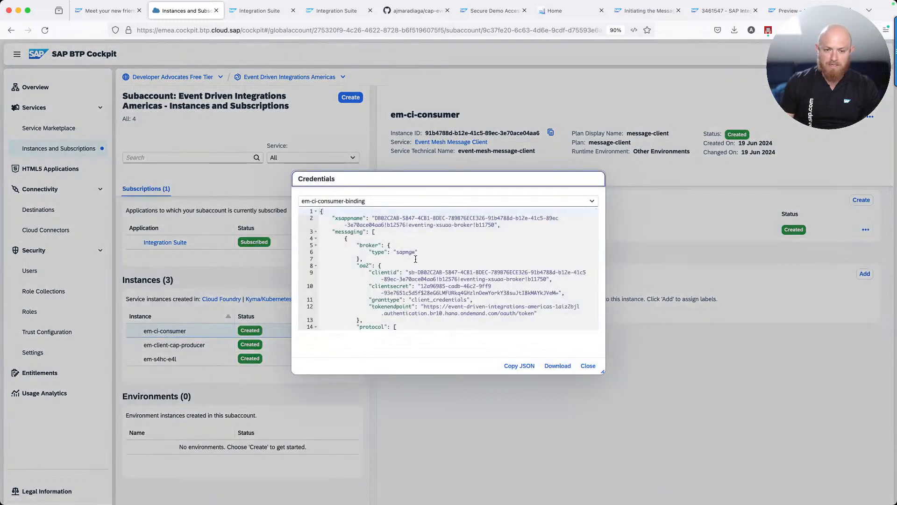
left_click_drag(365, 263, 367, 276)
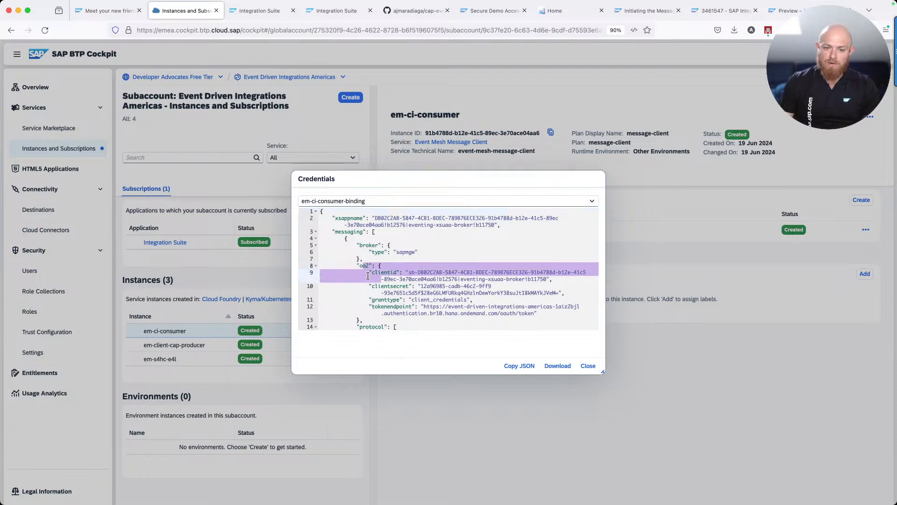
Open the EMIS-Consumer OAuth2 credential under Monitor > Security Material for editing
left_click(334, 11)
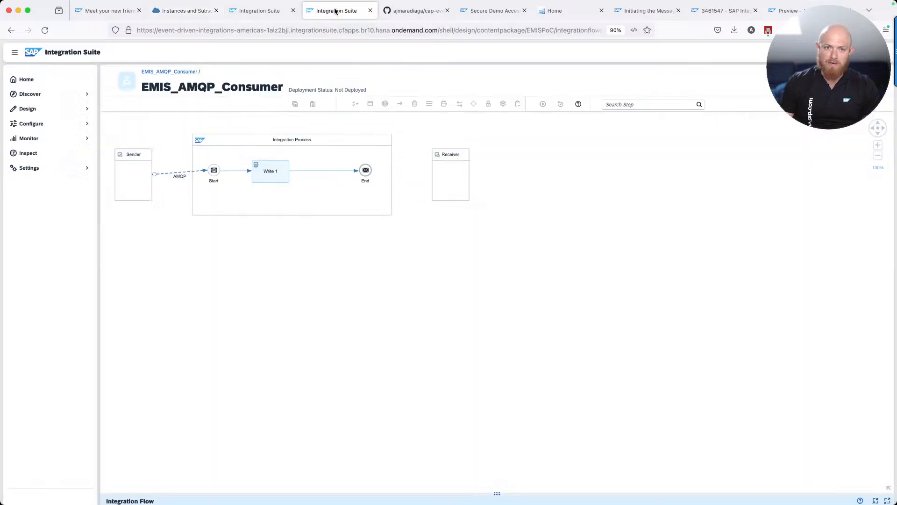
left_click(37, 109)
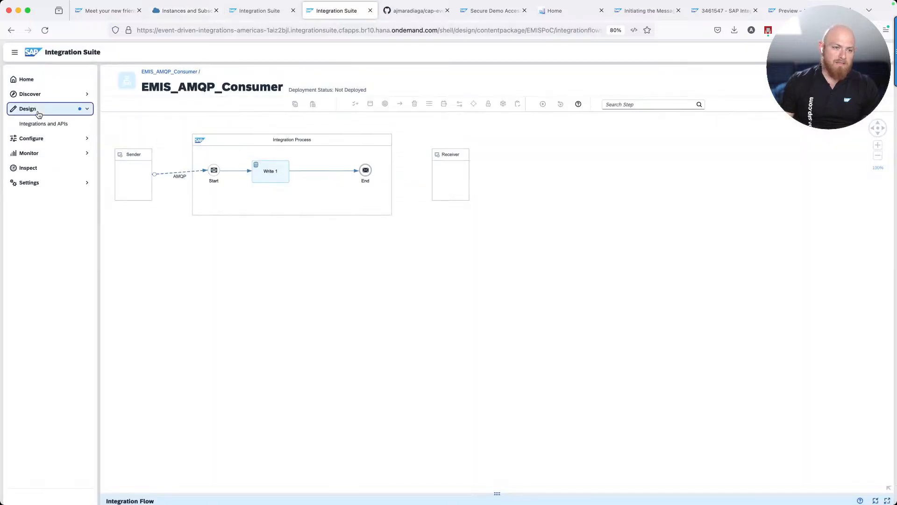
left_click(41, 154)
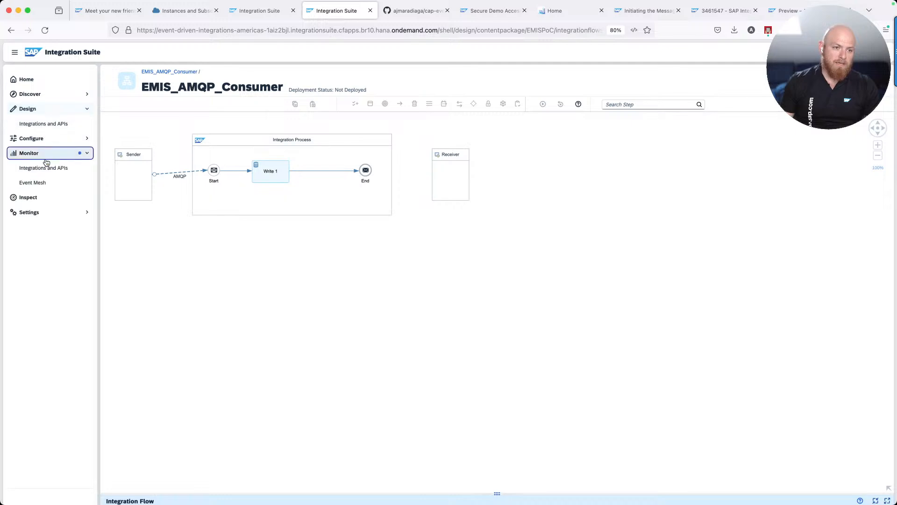
left_click(52, 168)
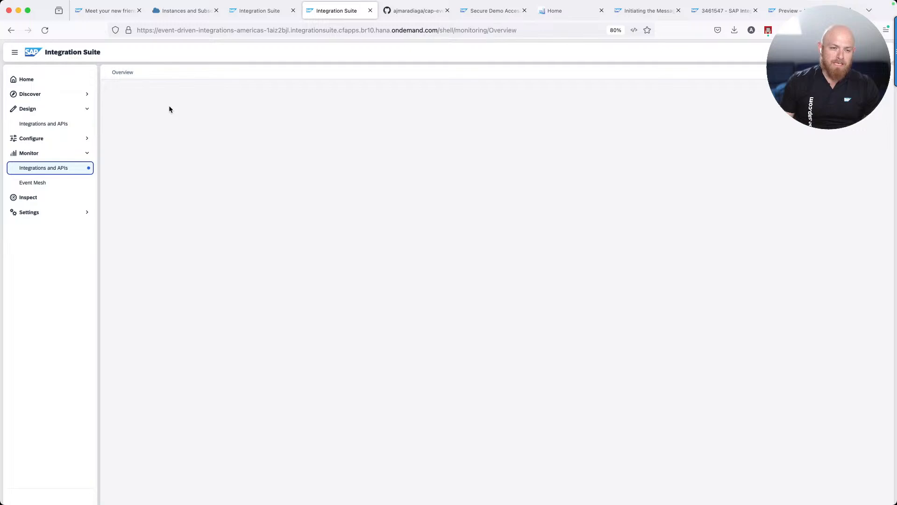
left_click(143, 290)
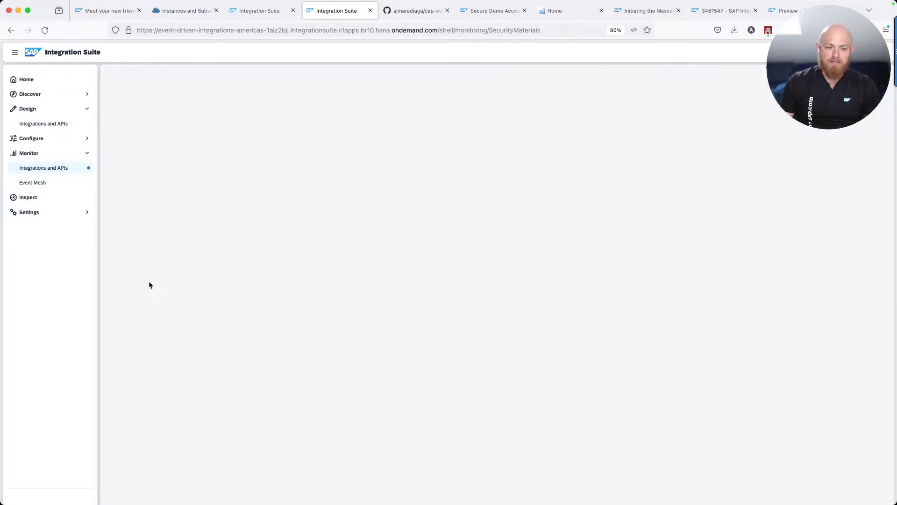
left_click(151, 123)
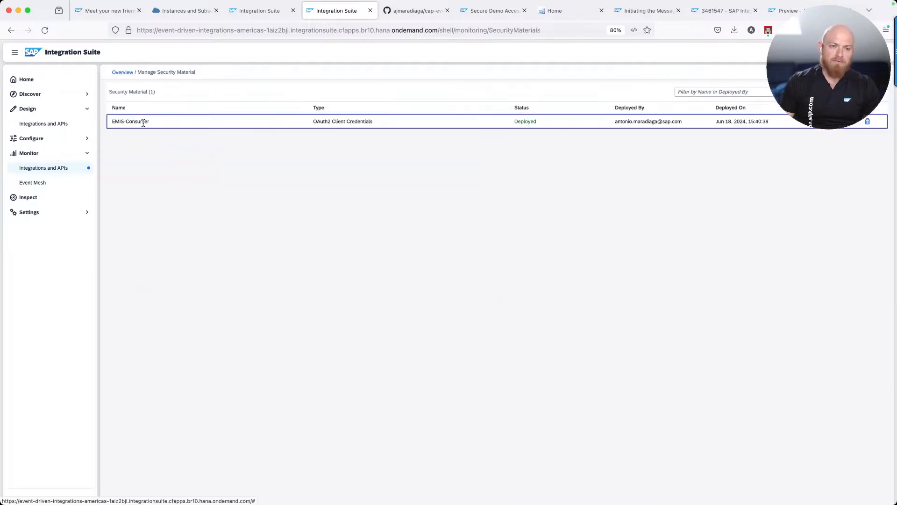
left_click(857, 123)
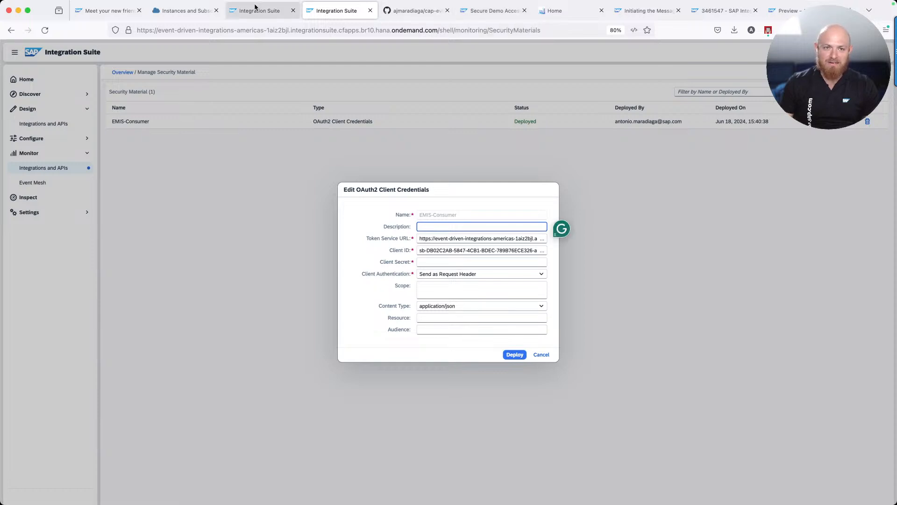
Replace the Client ID with the binding's client ID
left_click(163, 12)
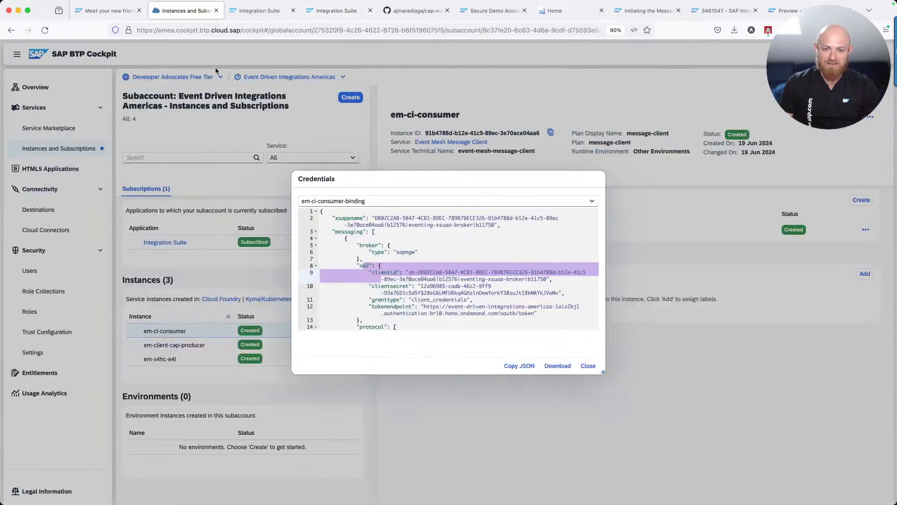
left_click(413, 279)
left_click_drag(409, 272, 544, 280)
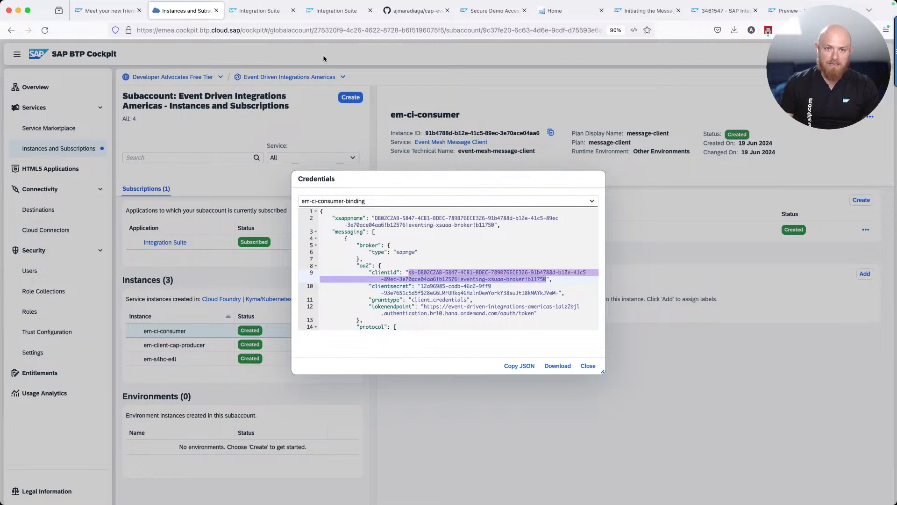
left_click(331, 11)
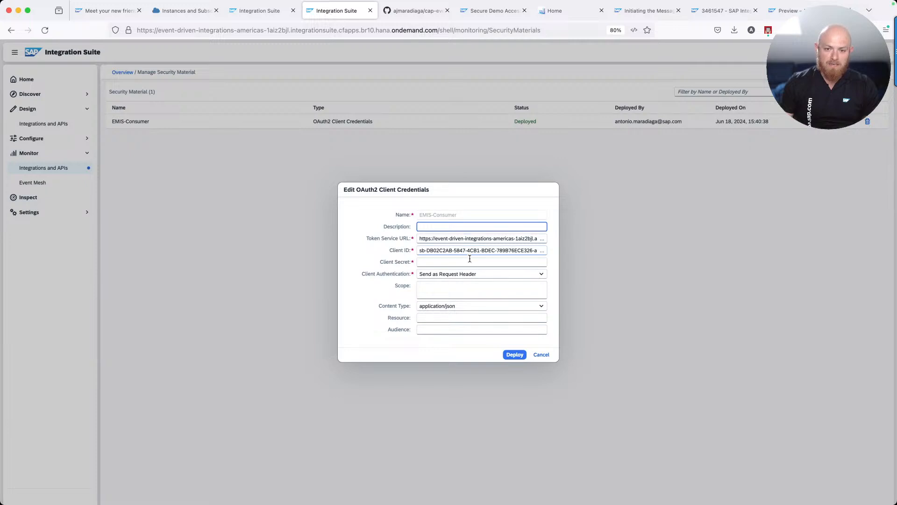
triple_click(444, 251)
key("super+v")
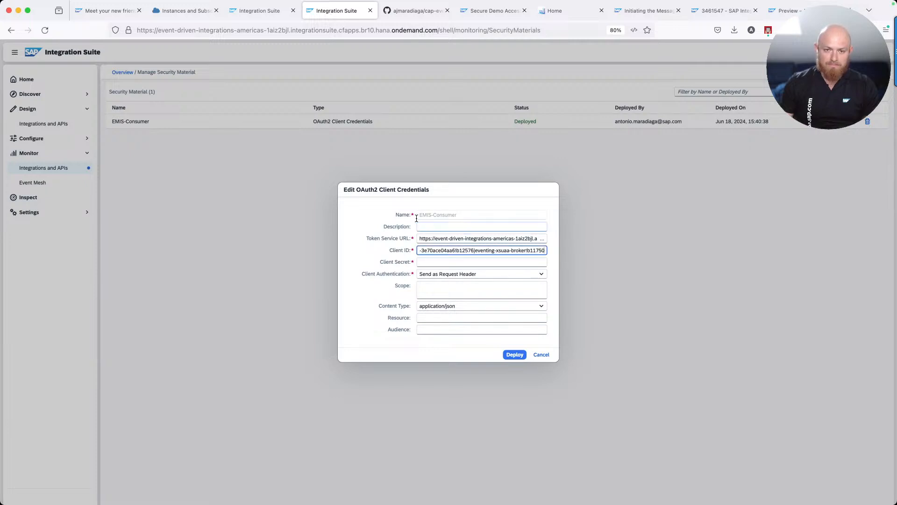
Paste the binding's client secret into the Client Secret field
left_click(184, 13)
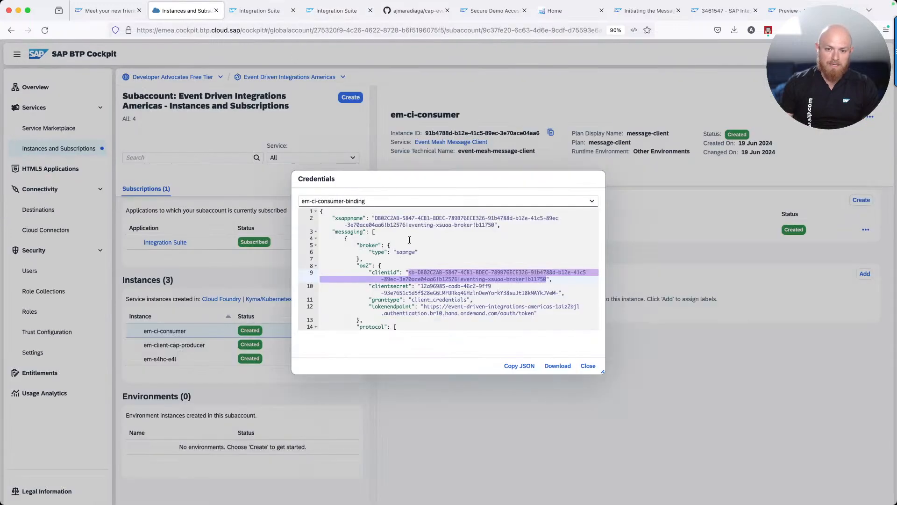
left_click_drag(420, 286, 559, 291)
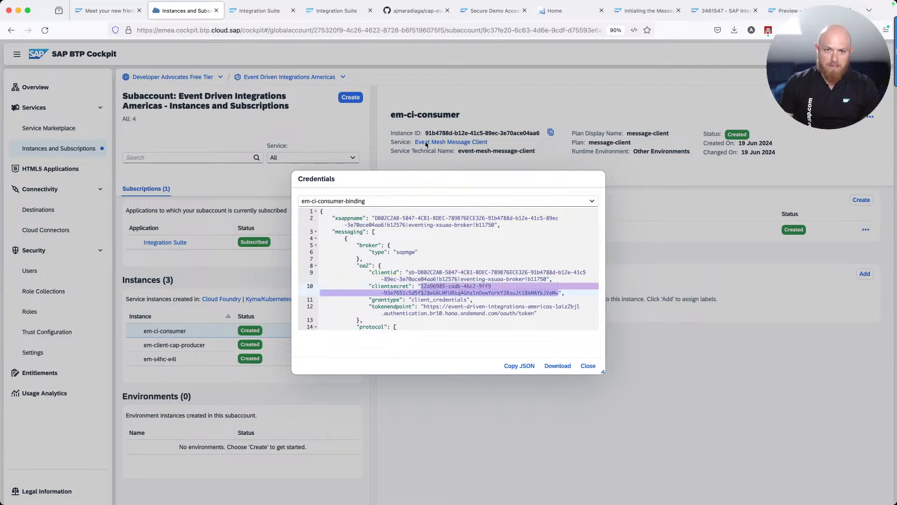
left_click(336, 14)
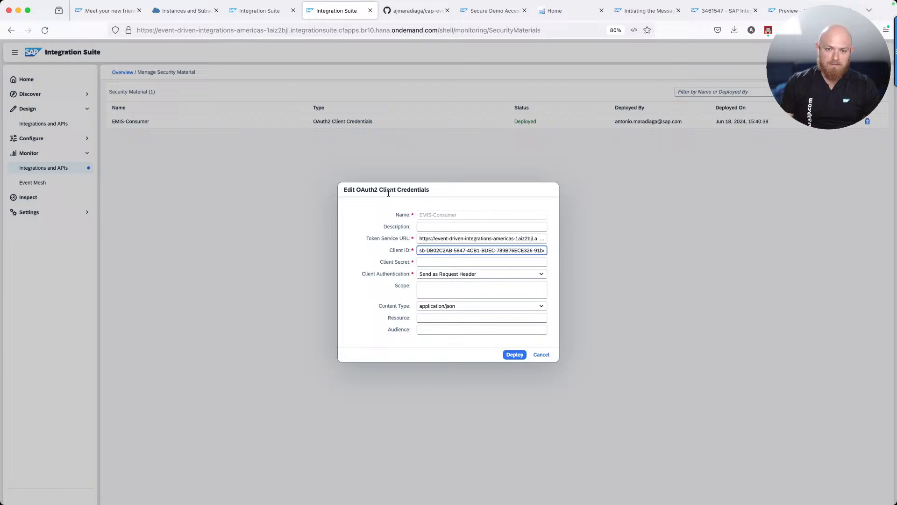
left_click(430, 261)
key("super+v")
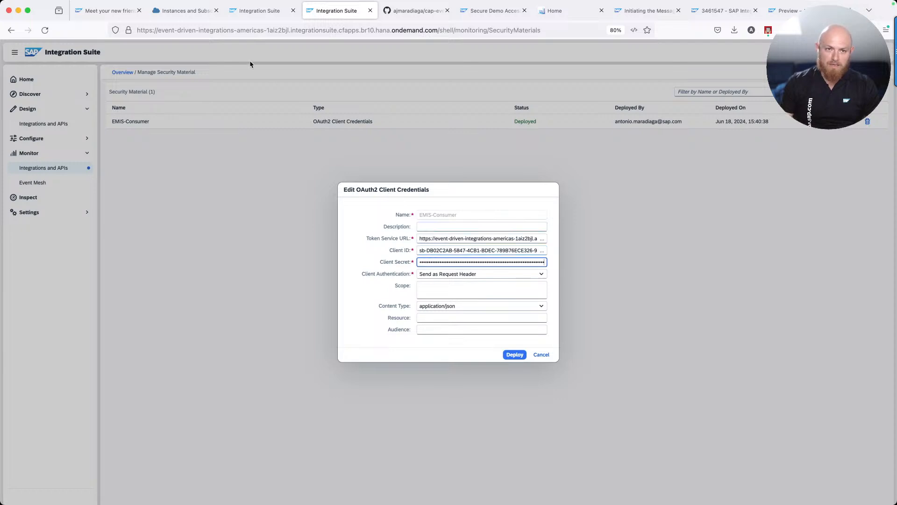
Replace the Token Service URL with the binding's token endpoint and deploy the credential
left_click(184, 10)
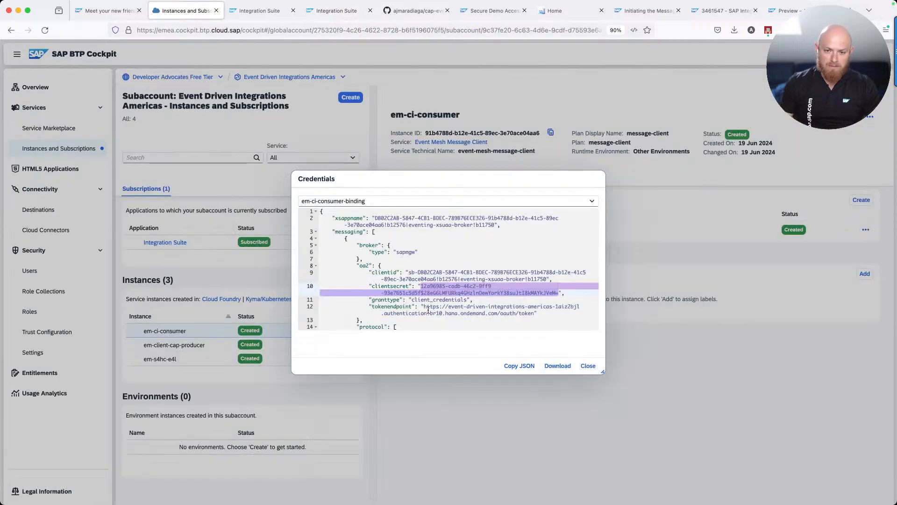
left_click_drag(424, 308, 536, 312)
scroll(533, 311, "down", 1)
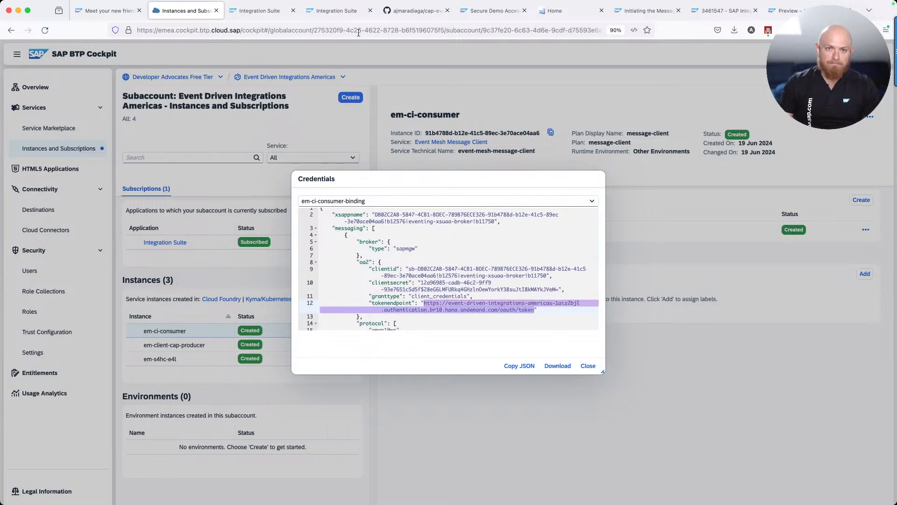
left_click(336, 10)
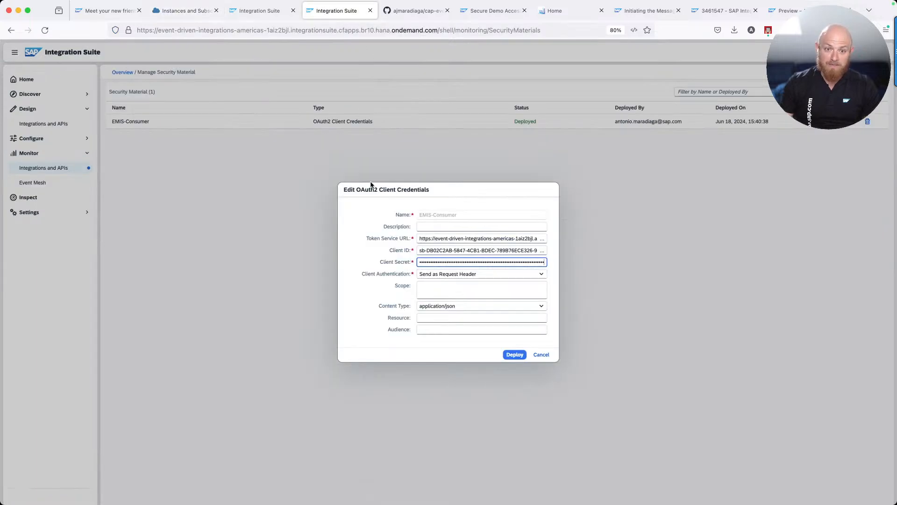
left_click(431, 239)
key("super+a")
key("super+v")
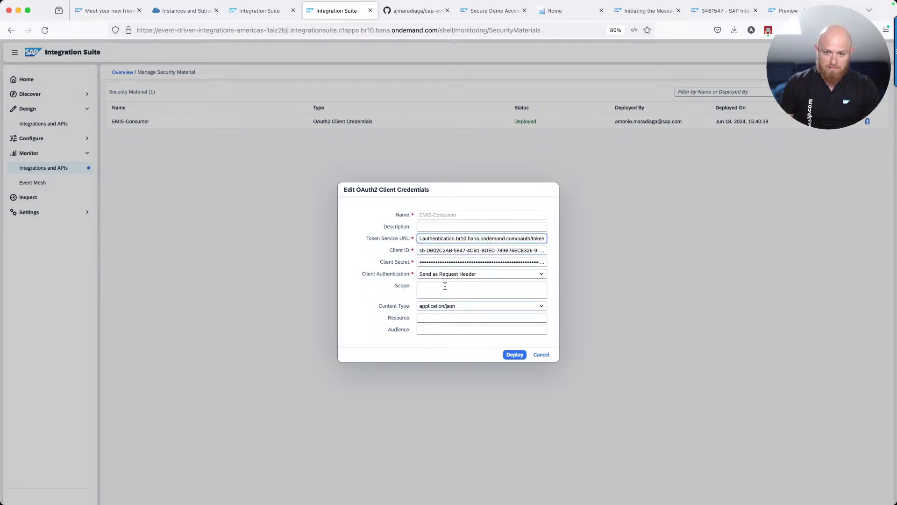
left_click(514, 355)
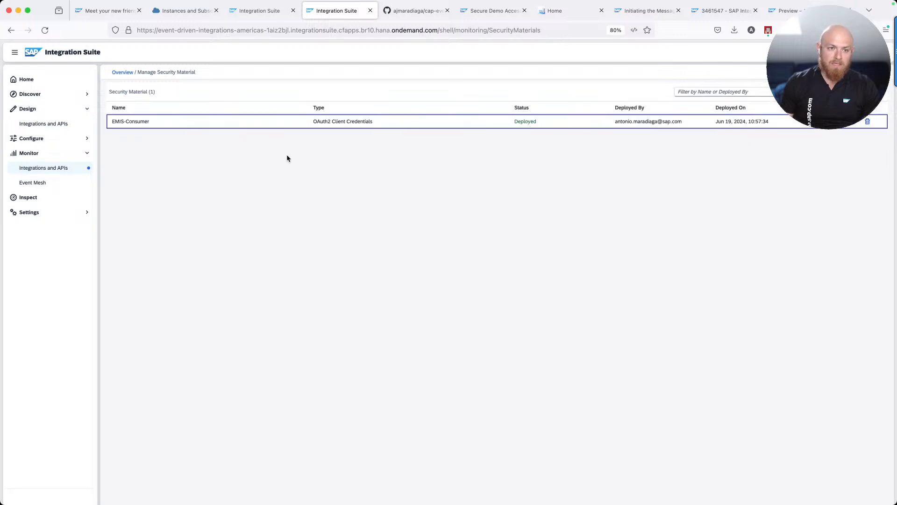
Open the EMIS_AMQP_Consumer flow's externalized configuration settings
left_click(246, 13)
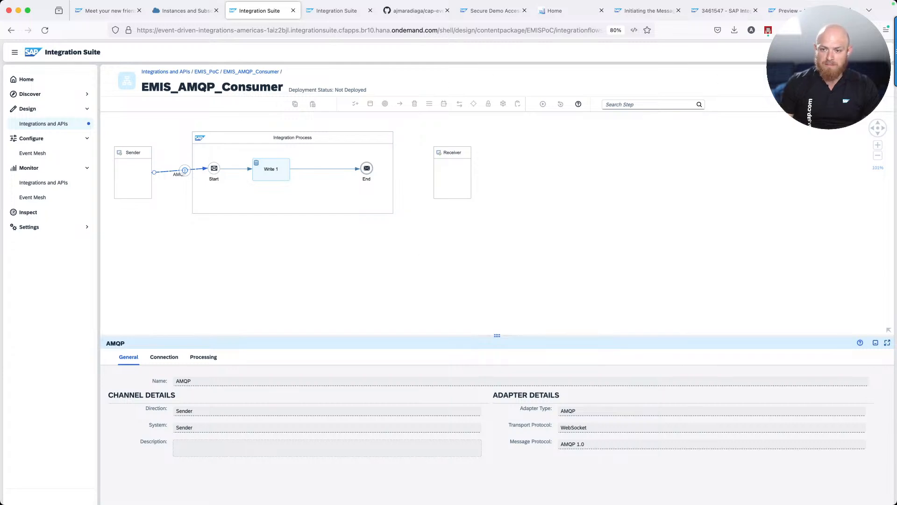
left_click(815, 78)
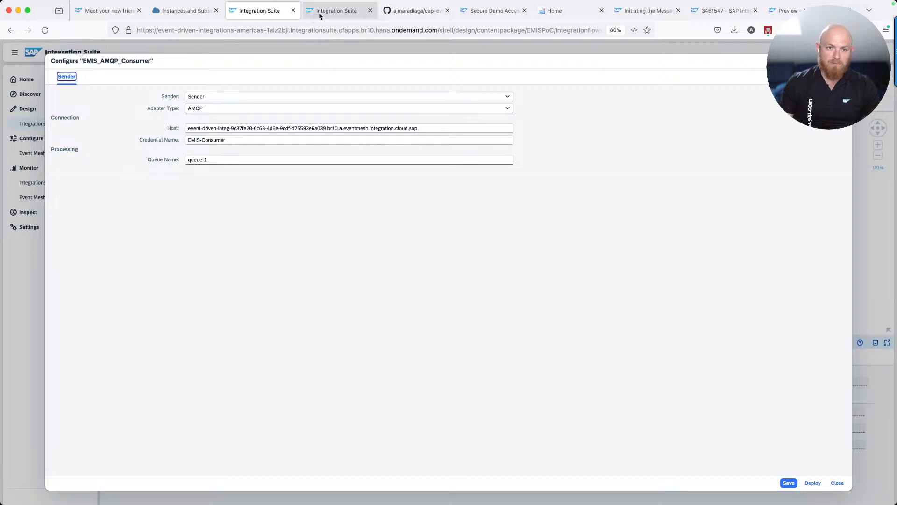
left_click(320, 16)
left_click(256, 13)
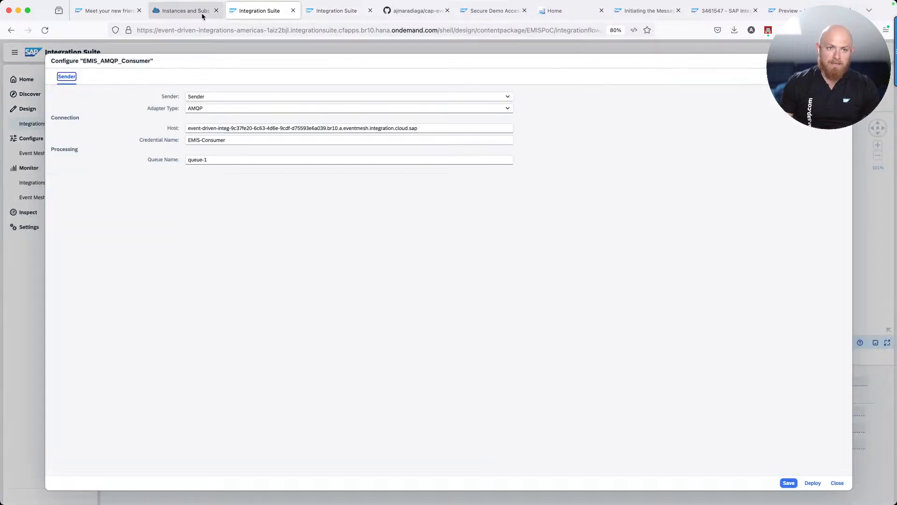
Set the AMQP Host to the Event Mesh host from the binding uri and start deployment
left_click(202, 17)
scroll(409, 307, "down", 3)
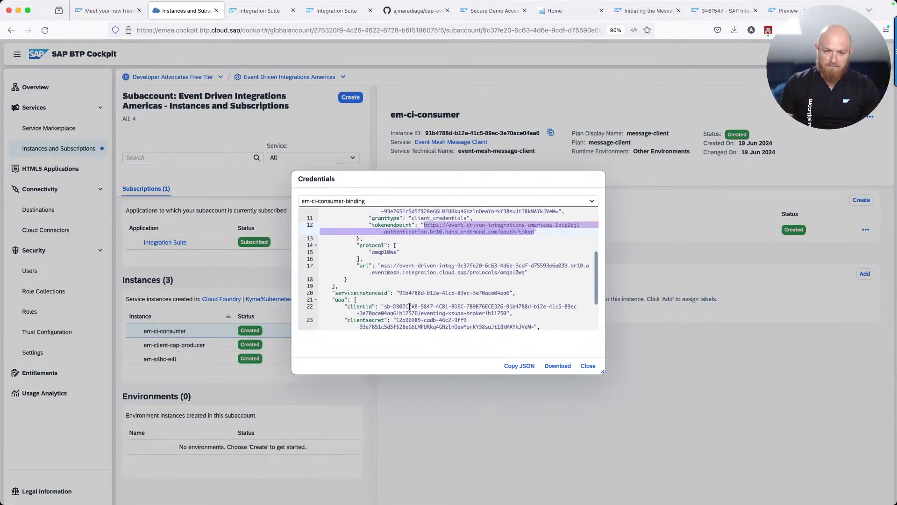
scroll(410, 303, "up", 1)
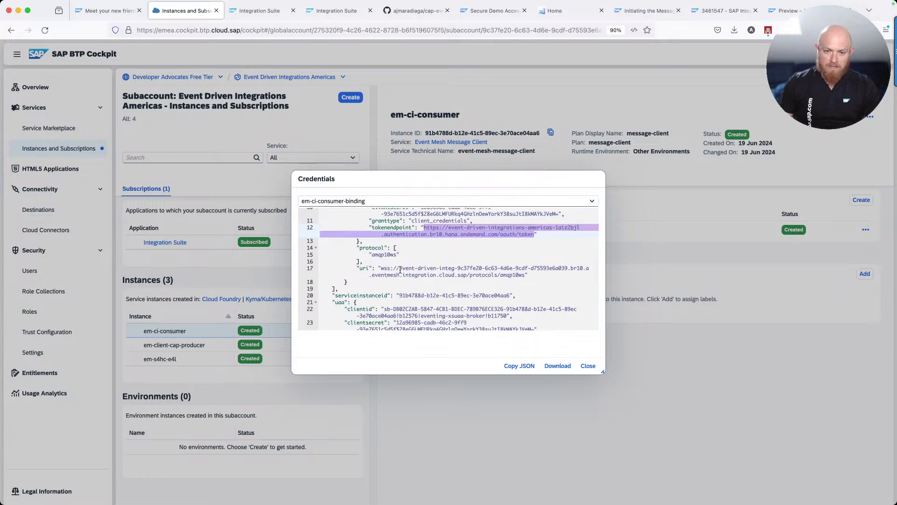
left_click_drag(400, 270, 467, 274)
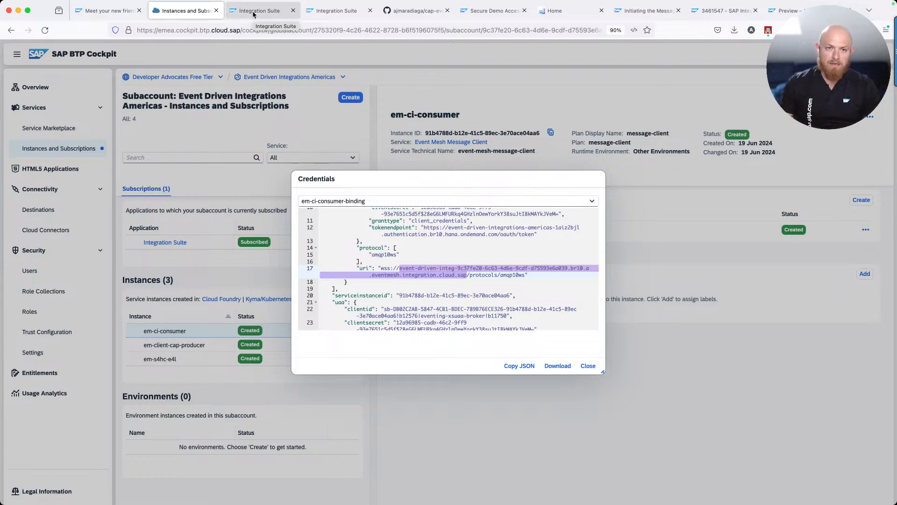
left_click(330, 11)
left_click(279, 14)
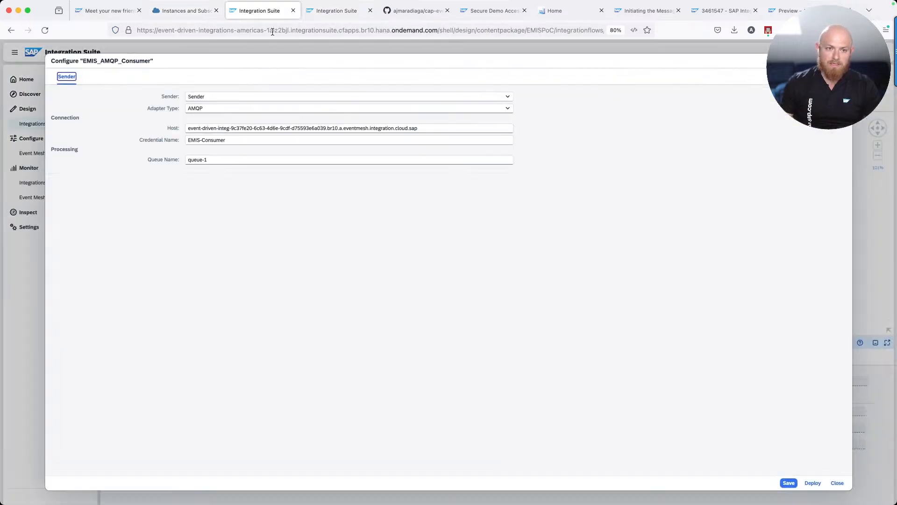
triple_click(230, 124)
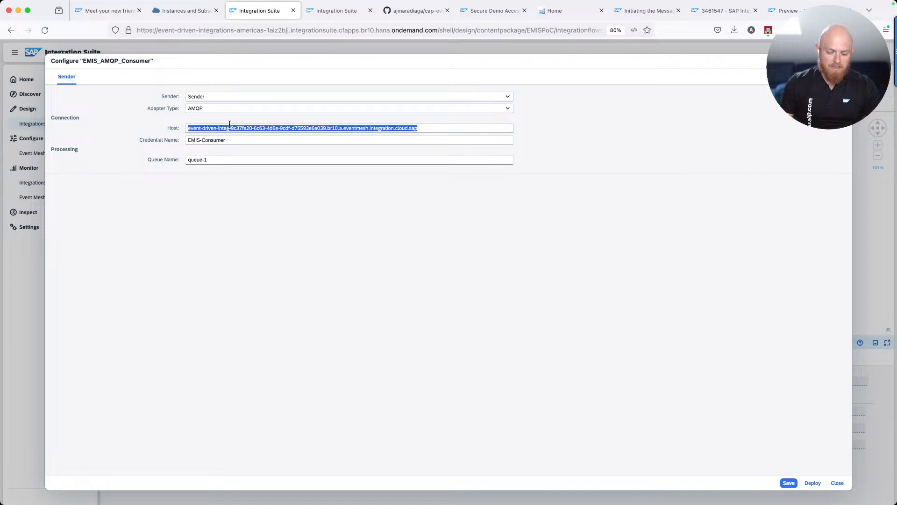
type("event-driven-integ-9c37fe20-6c63-4d6e-9cdf-d75593e6a039.br10.a.eventmesh.integration.cloud.sap")
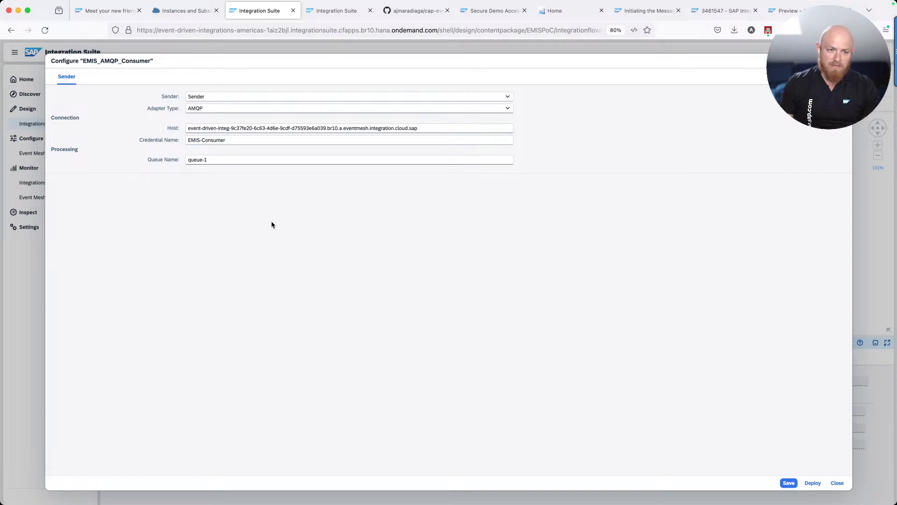
left_click(812, 484)
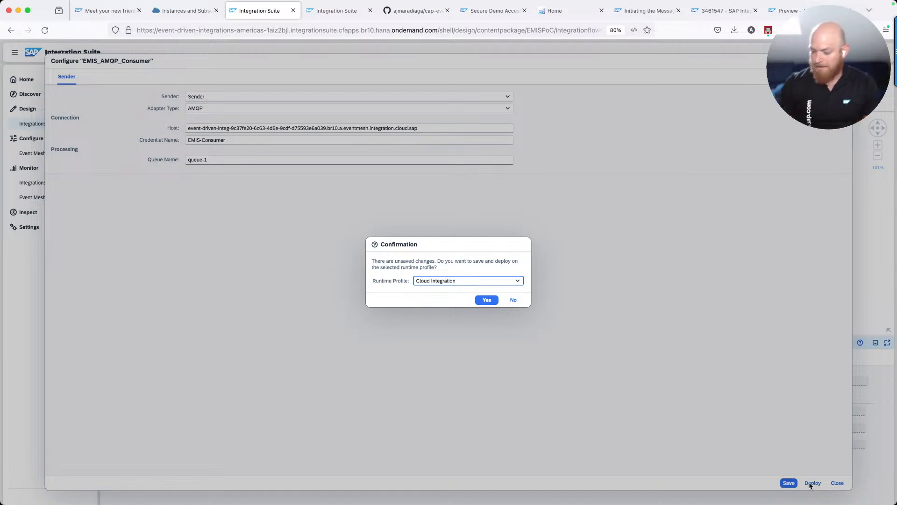
Confirm saving and deploying the iFlow, and copy the Event Mesh restrictions note address
left_click(486, 300)
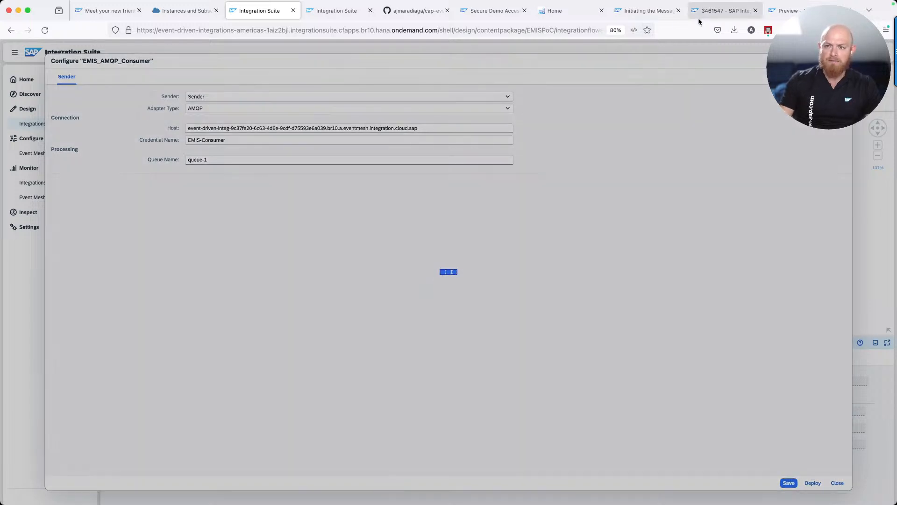
left_click(699, 12)
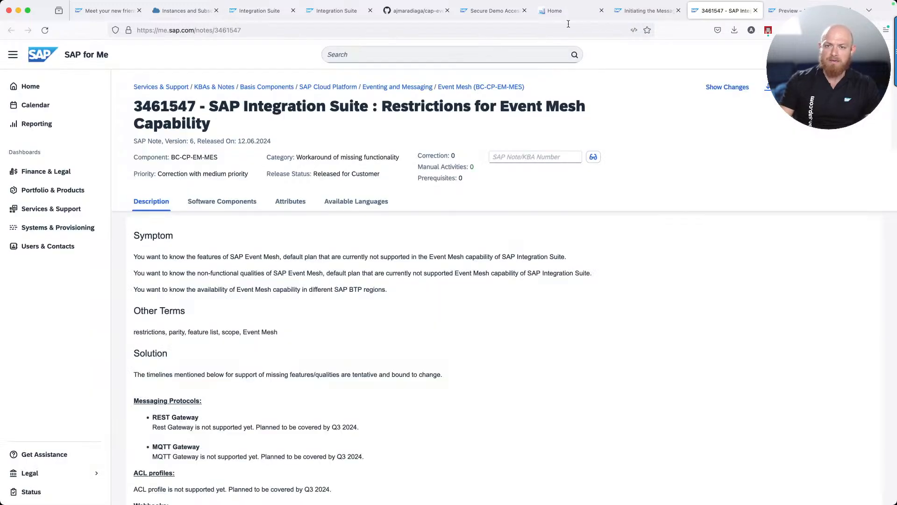
left_click(522, 28)
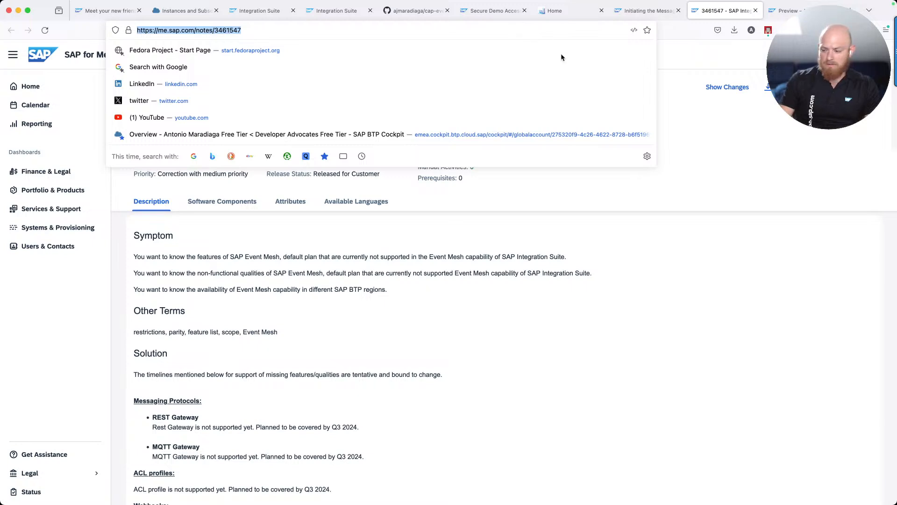
key("super+Tab")
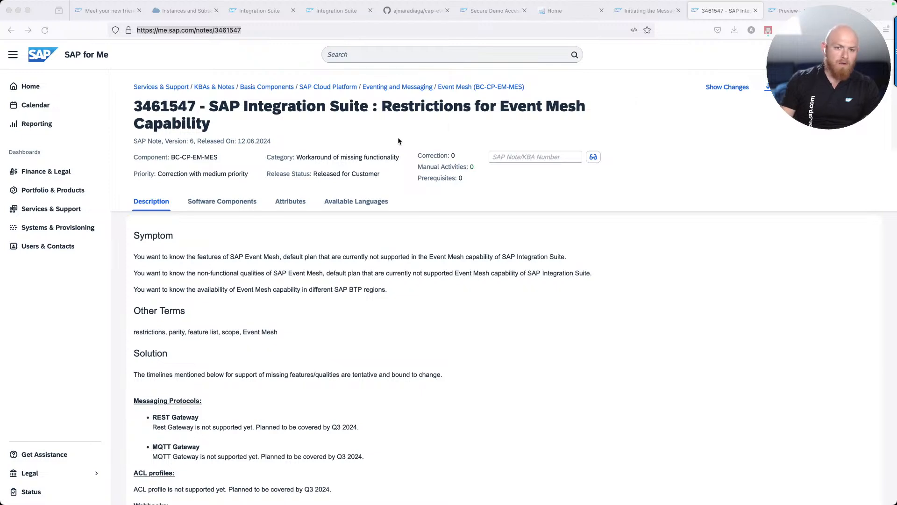
Dismiss the binding credentials view and acknowledge the iFlow deployment dialog
left_click(189, 13)
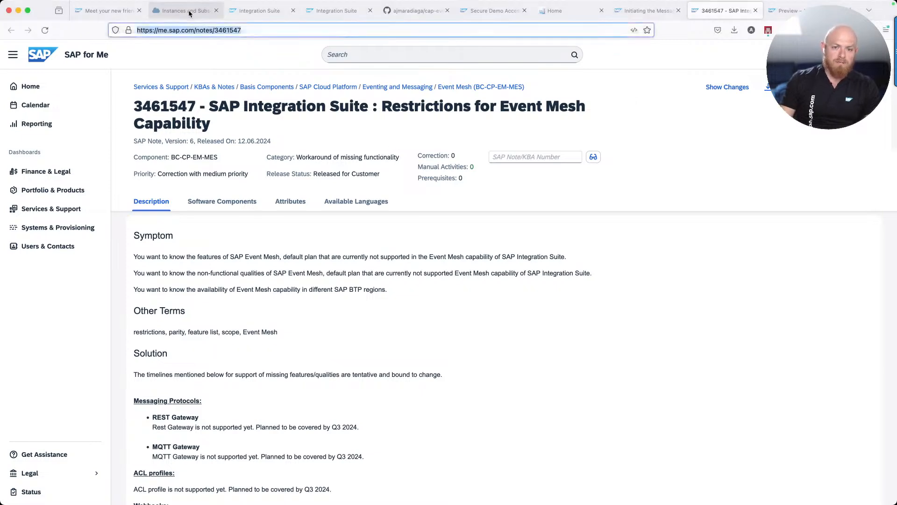
left_click(190, 14)
key("Escape")
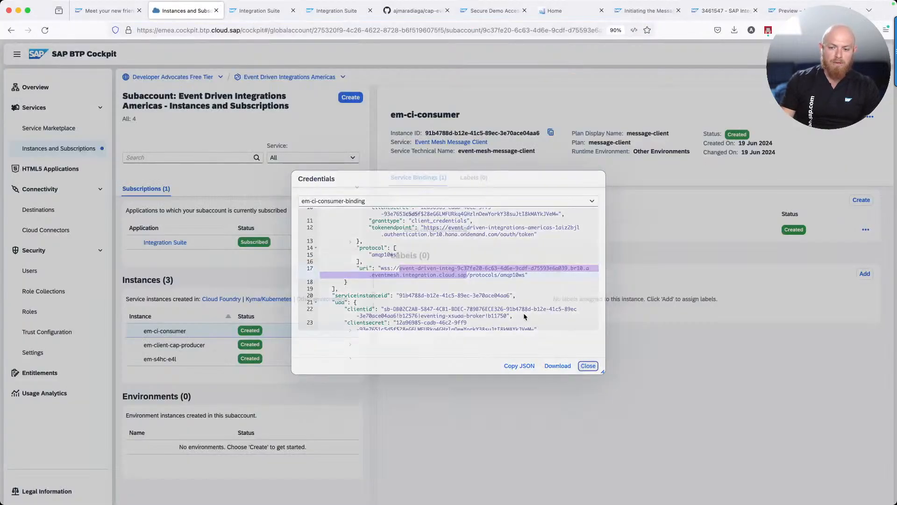
left_click(268, 13)
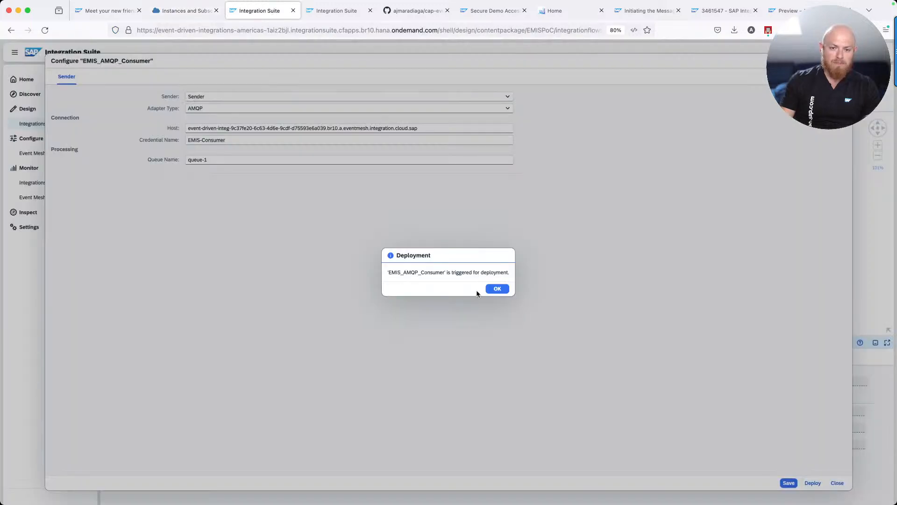
left_click(495, 289)
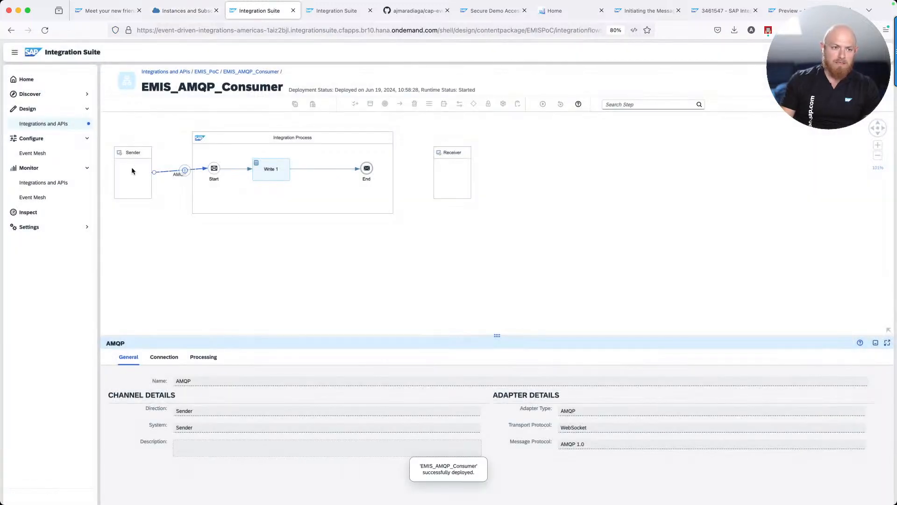
List the past hour's messages, showing three Completed EMIS_AMQP_Consumer entries, then switch to VS Code
left_click(55, 183)
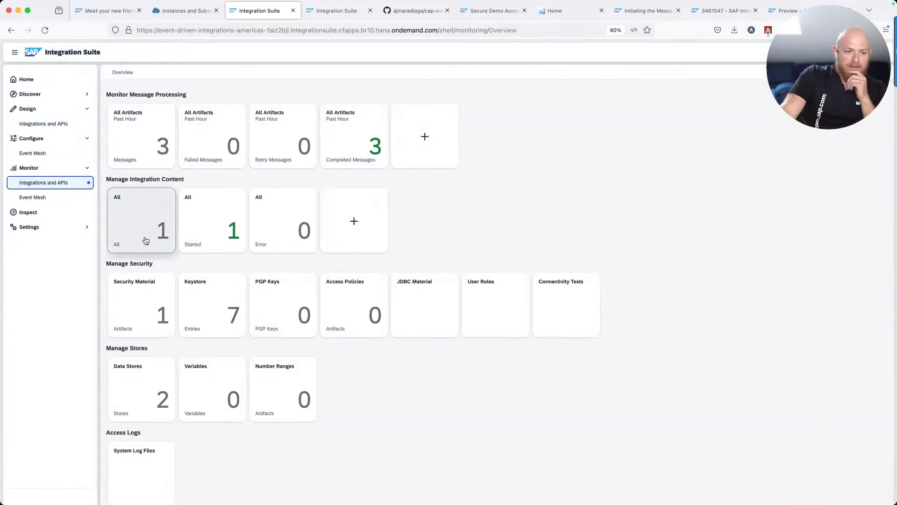
left_click(137, 157)
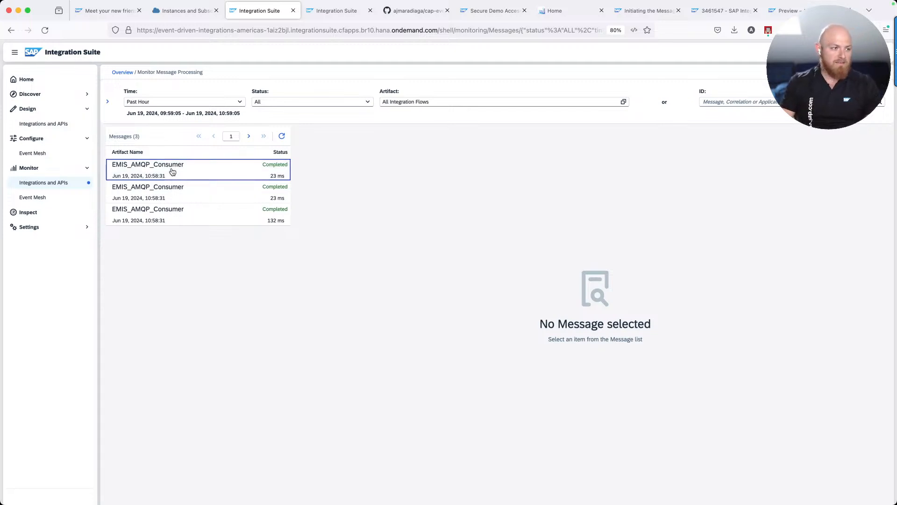
key("super+Tab")
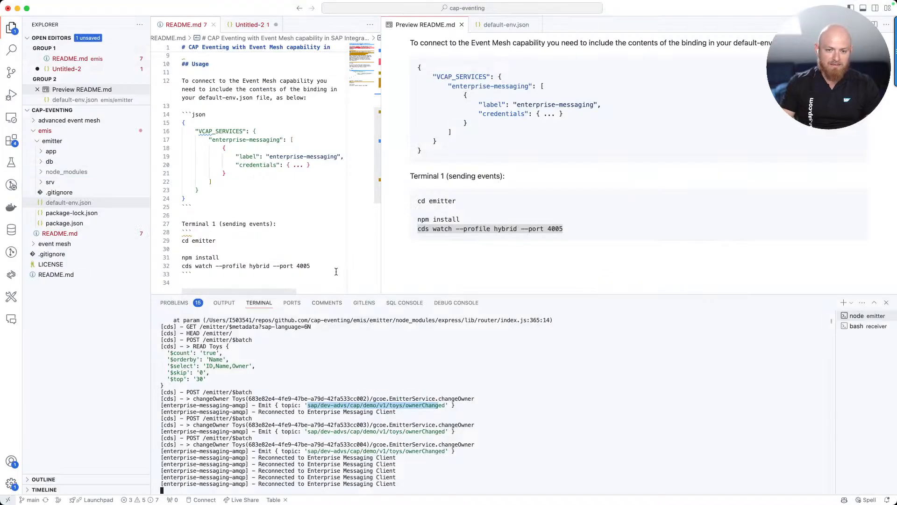
Give the Bike toy a new owner in the Toys preview and check the terminal's ownerChanged emit
key("super+Tab")
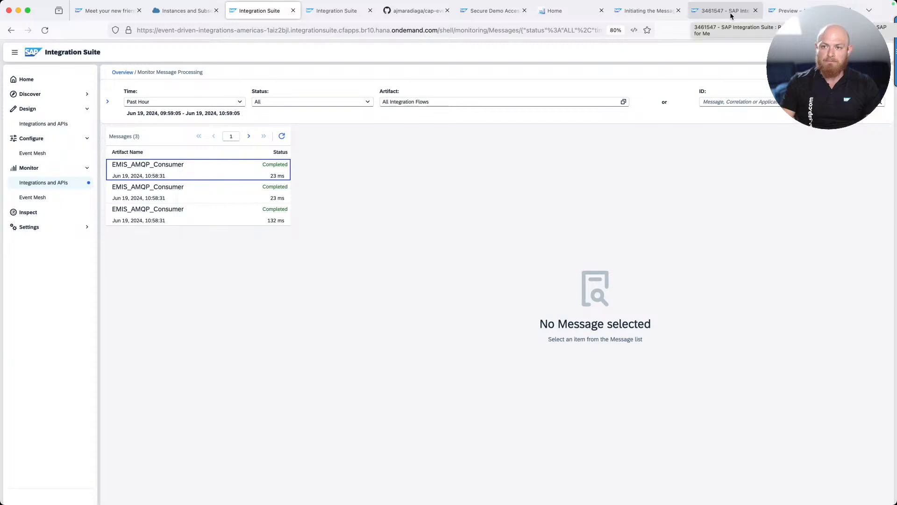
left_click(786, 10)
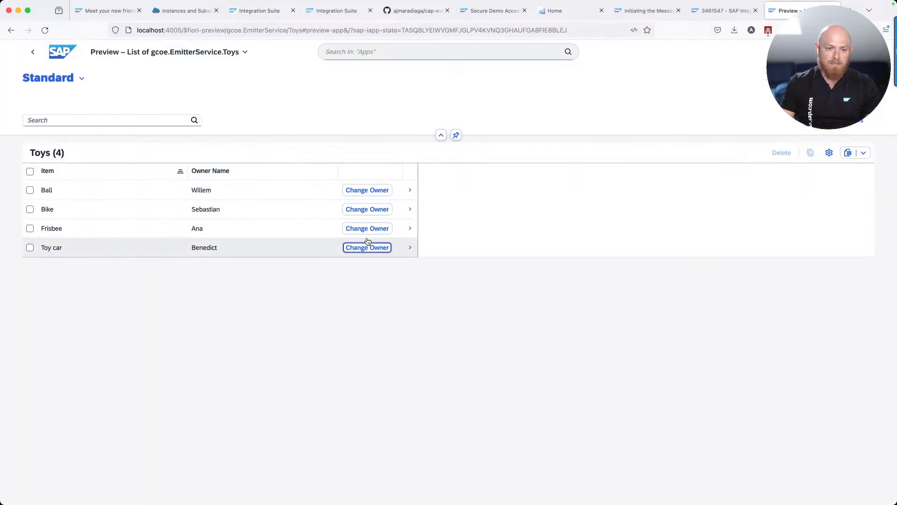
left_click(361, 212)
type("Antonio")
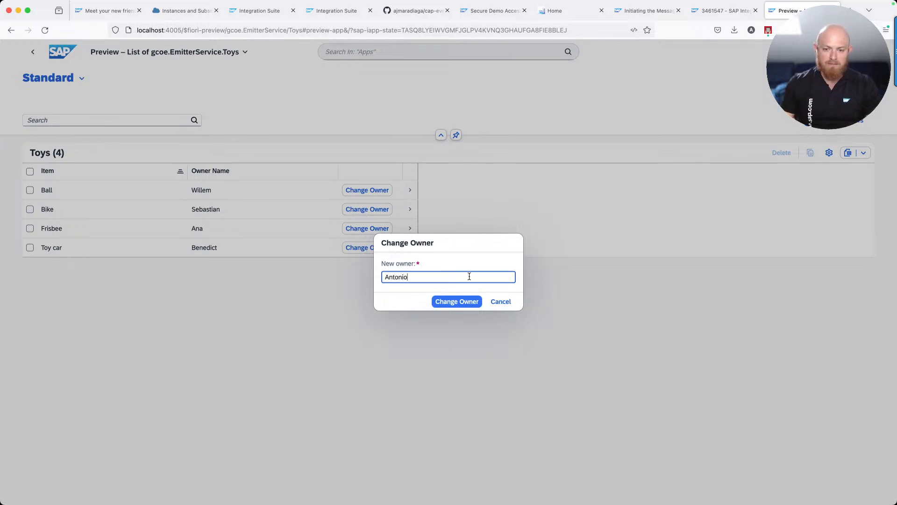
left_click(460, 301)
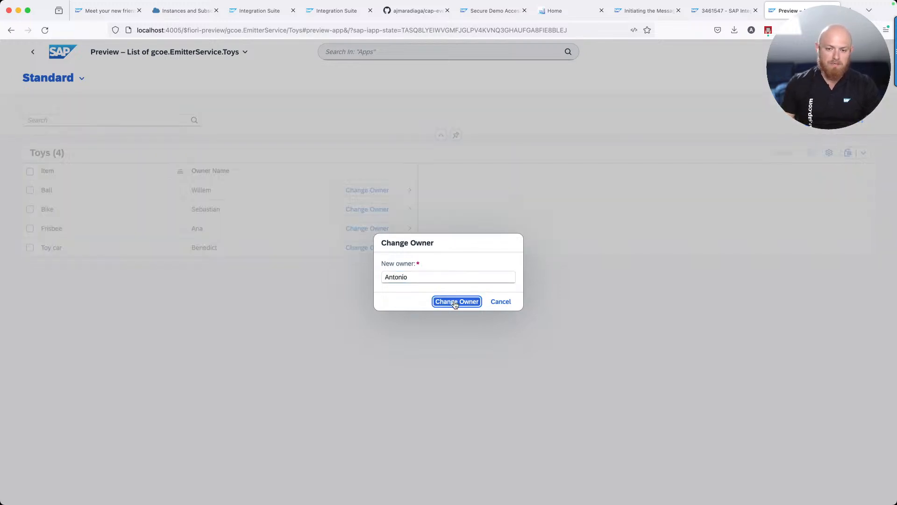
key("super+Tab")
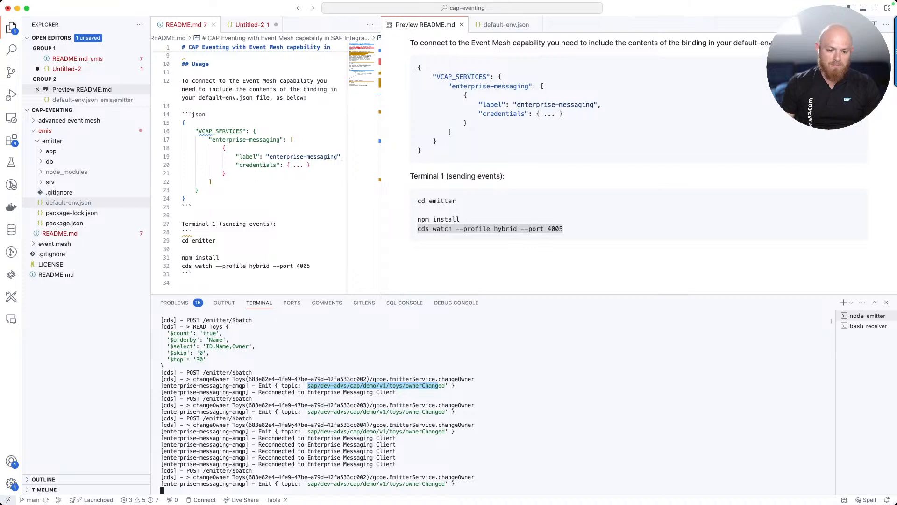
key("super+Tab")
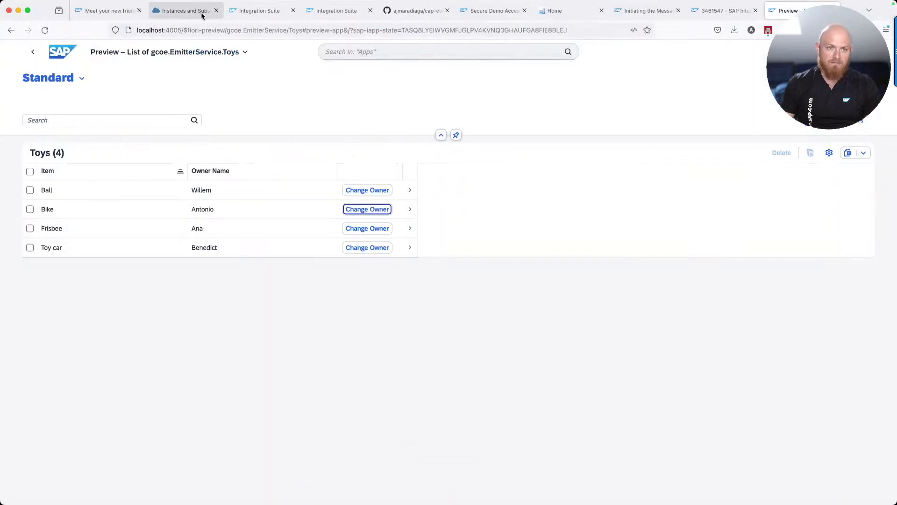
Refresh the message monitor, select the new 10:59:27 Completed message, then switch to draw.io
left_click(247, 15)
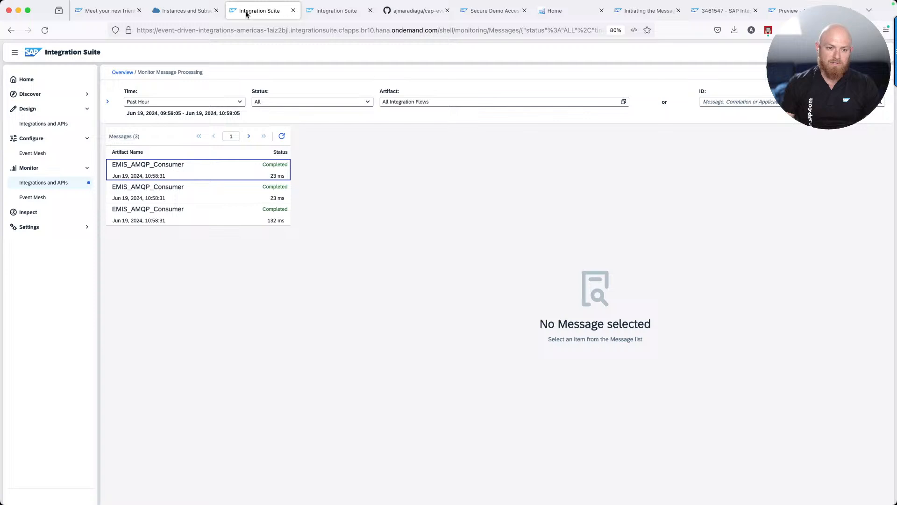
left_click(282, 137)
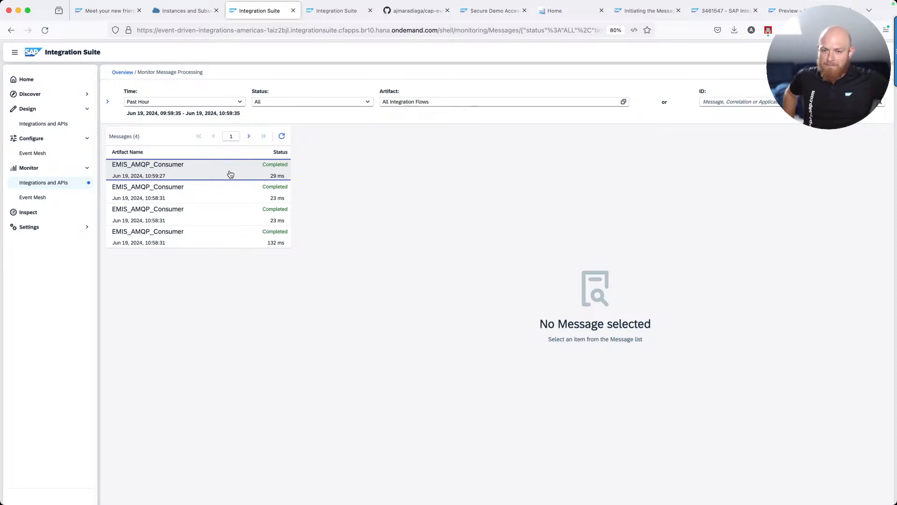
left_click(231, 174)
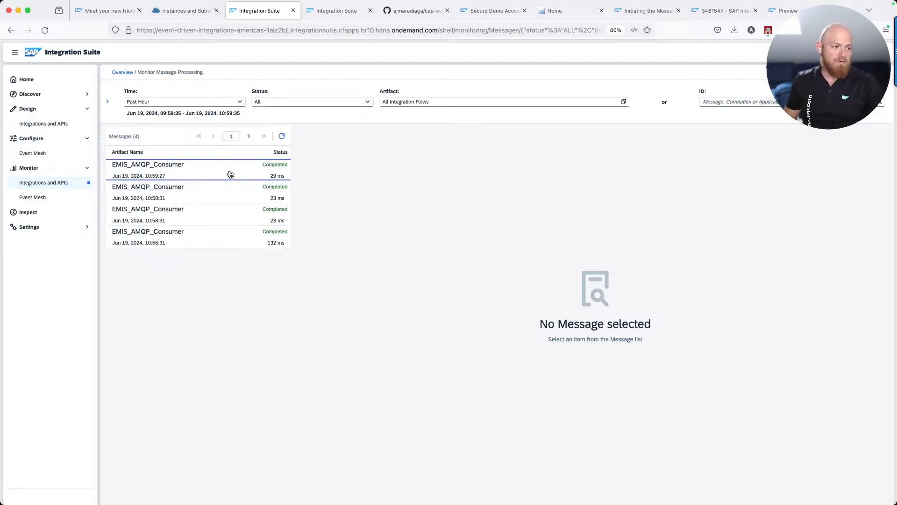
key("super+Tab")
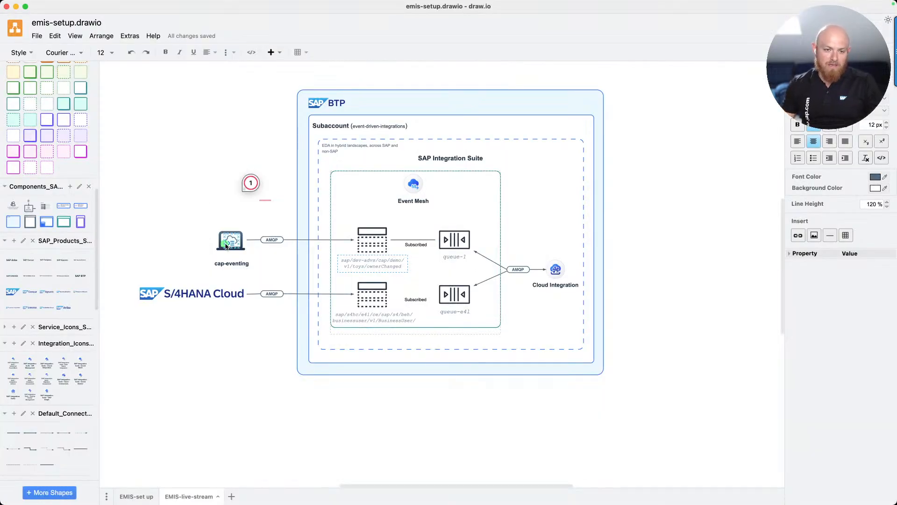
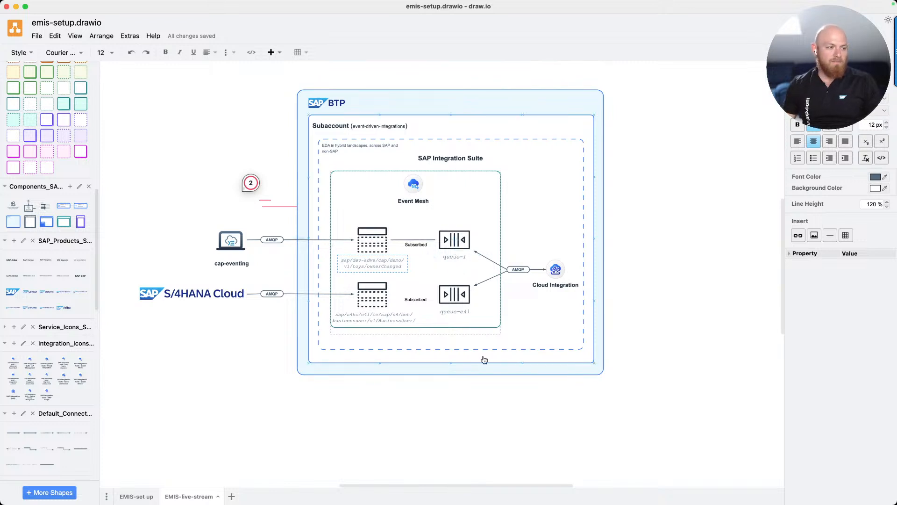
Compare the monitor with the draw.io Event Mesh diagram, selecting its S/4HANA Cloud shape
key("super+Tab")
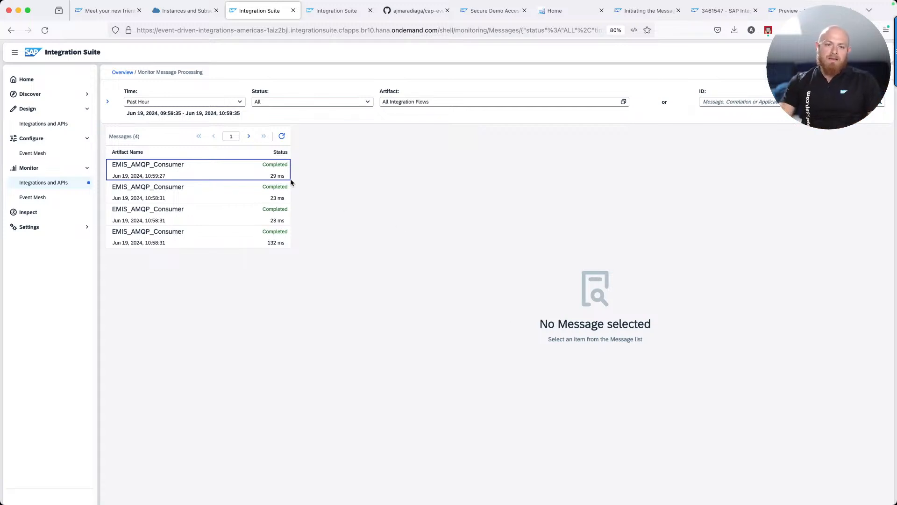
key("super+Tab")
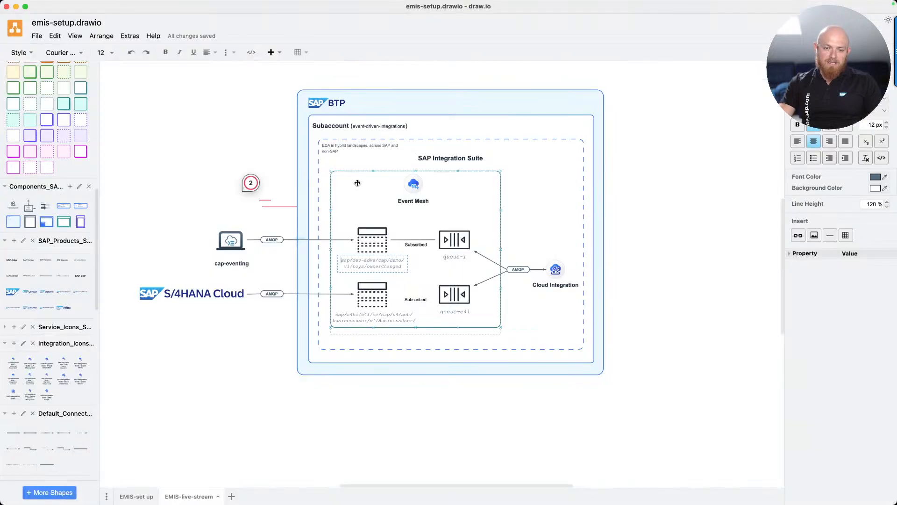
left_click(180, 295)
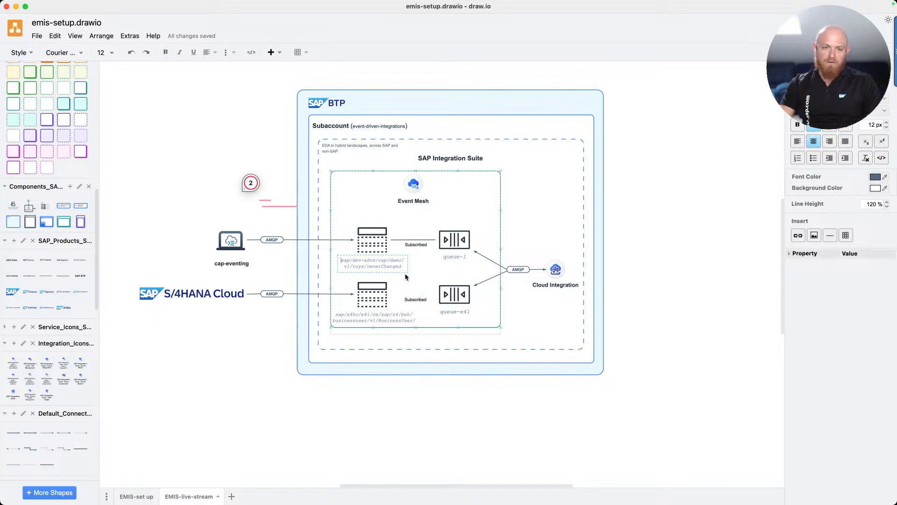
key("super+Tab")
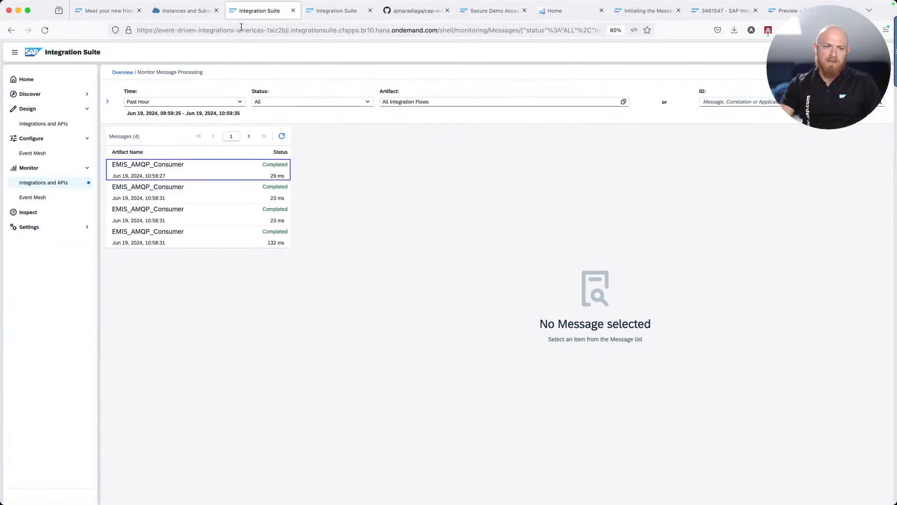
Review the Event Mesh configuration overview and the SAP note on Event Mesh restrictions
left_click(169, 10)
left_click(235, 12)
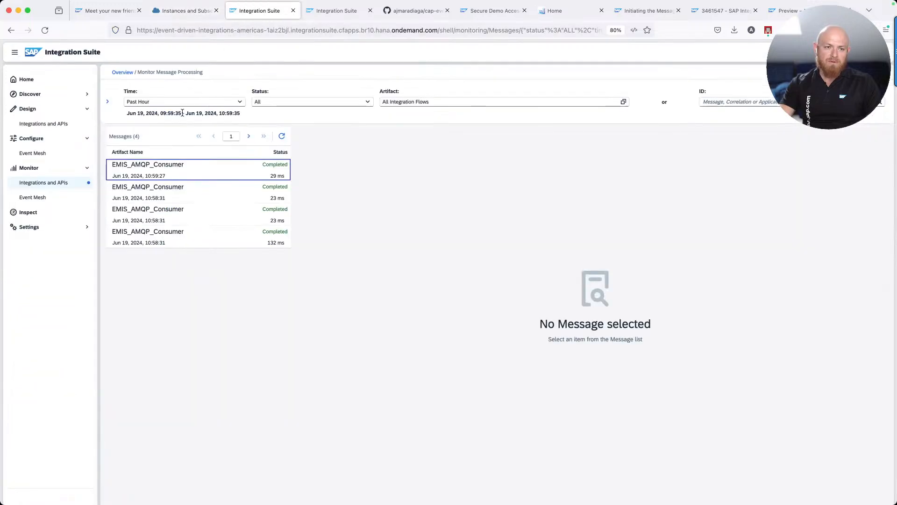
left_click(33, 155)
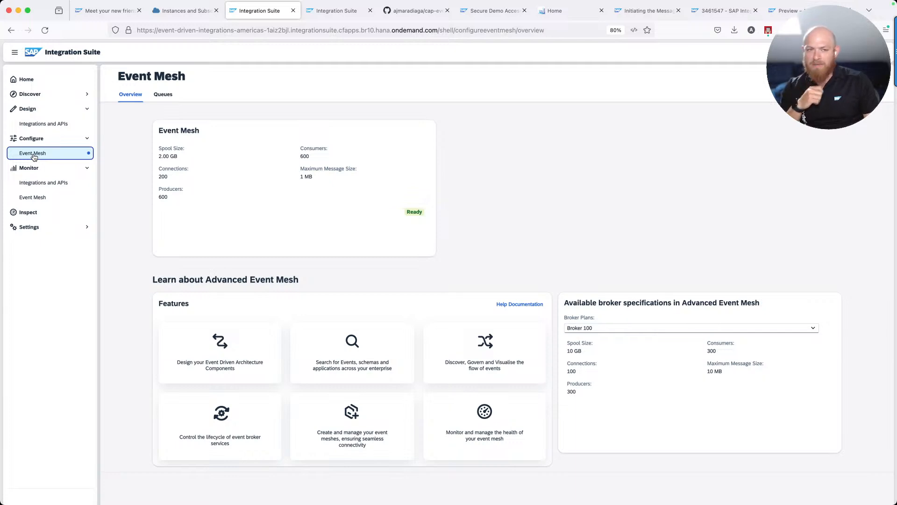
left_click(715, 11)
scroll(232, 346, "down", 4)
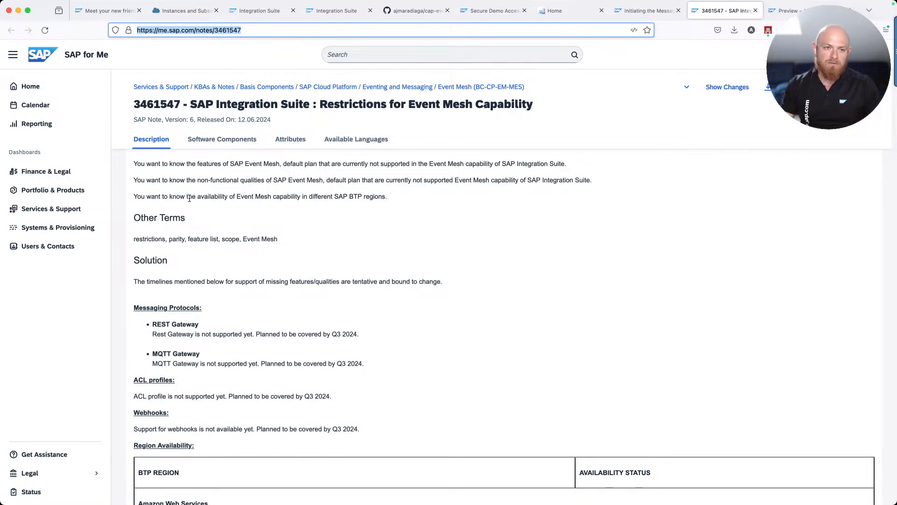
left_click(185, 12)
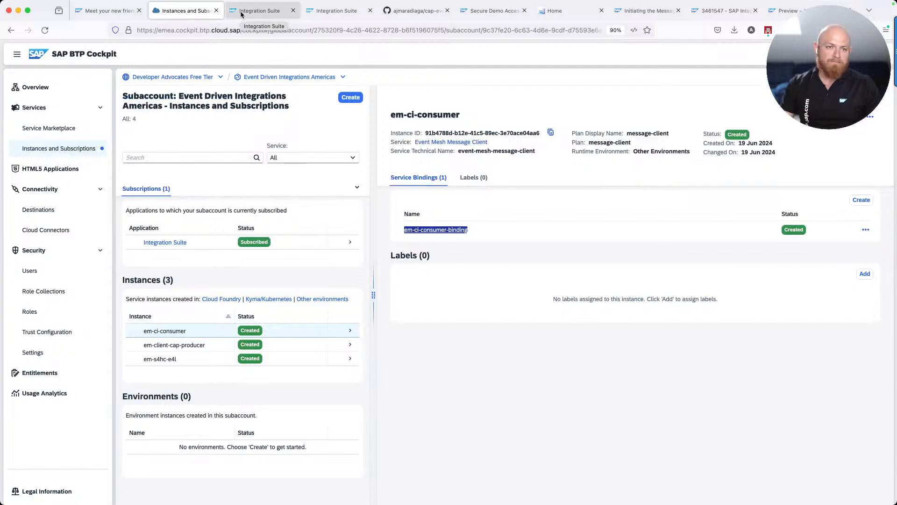
left_click(257, 13)
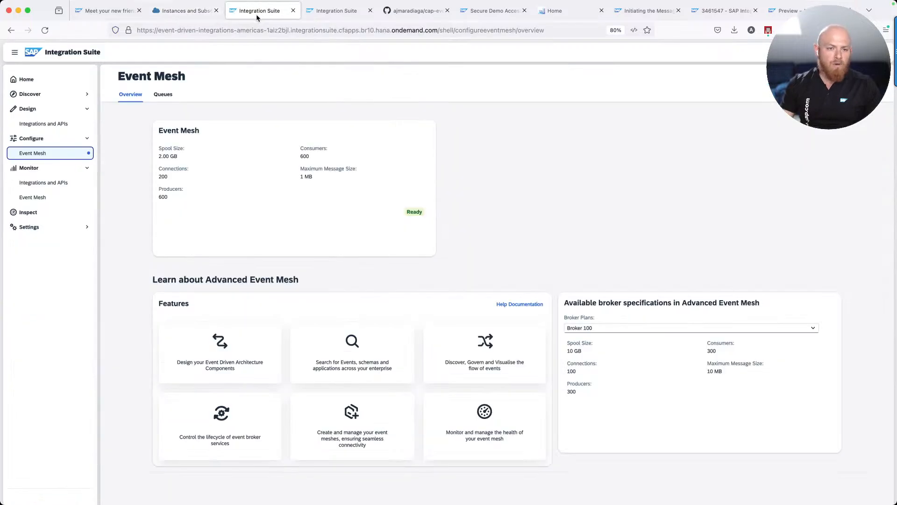
Create the Event Mesh queue queue-e4l in the Queues list
left_click(163, 95)
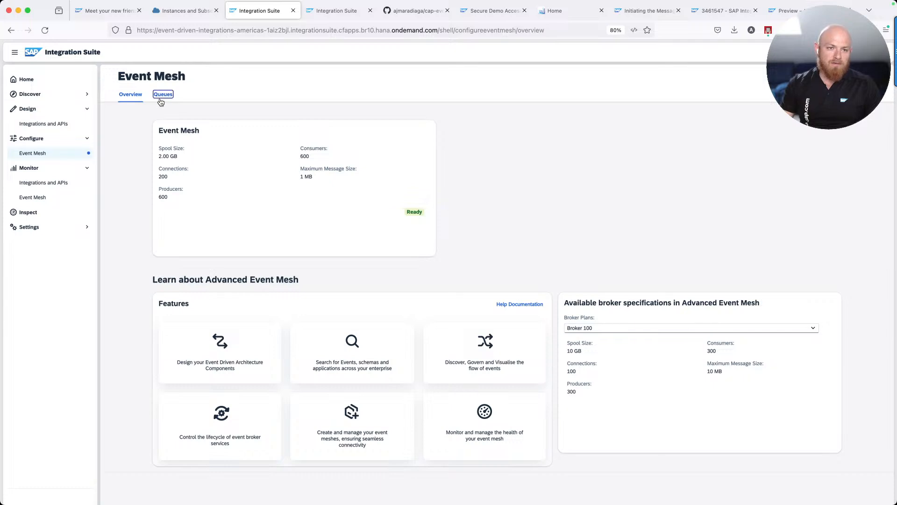
left_click(713, 114)
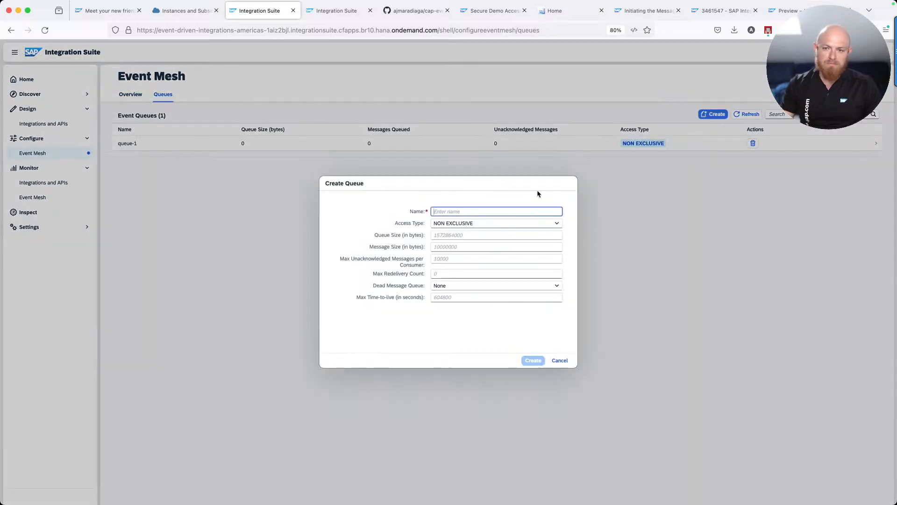
type("queue-")
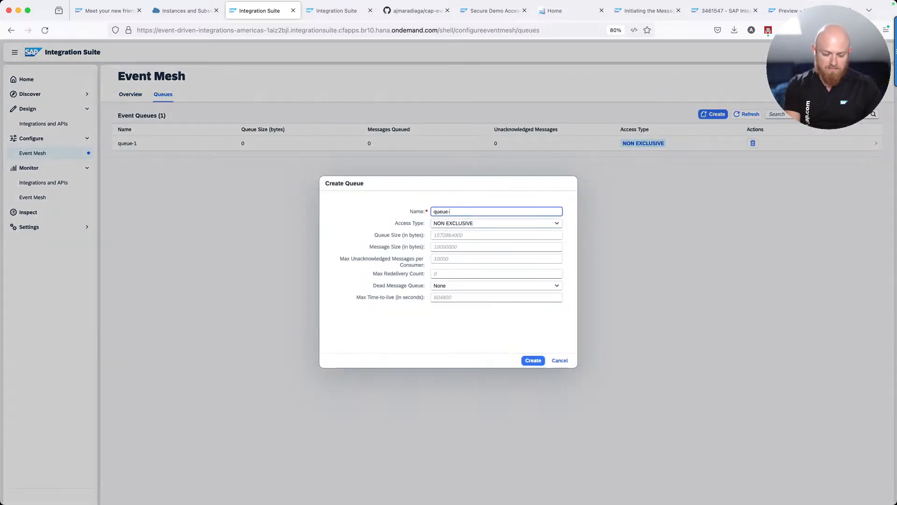
type("e4l")
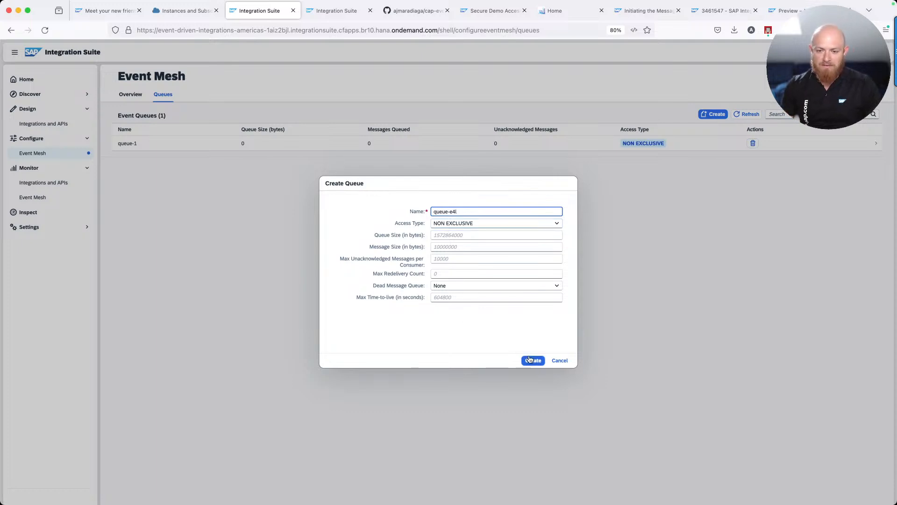
left_click(532, 361)
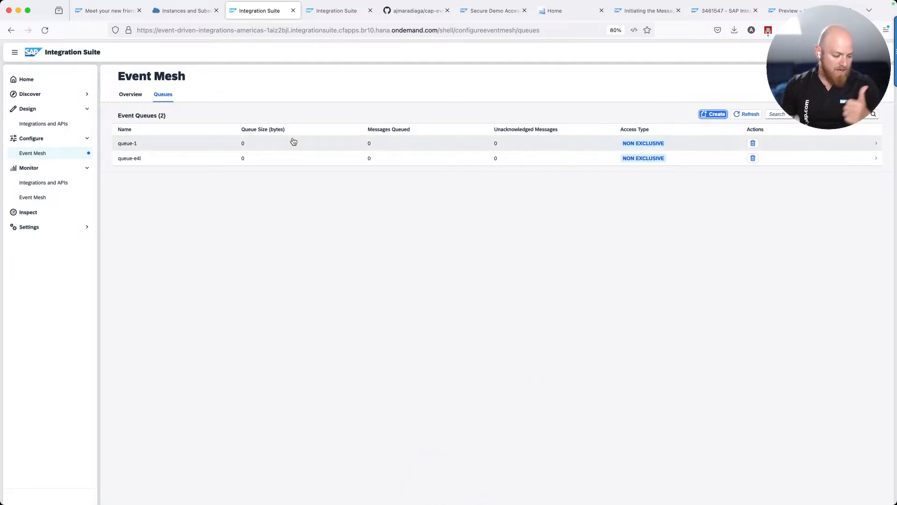
left_click(329, 13)
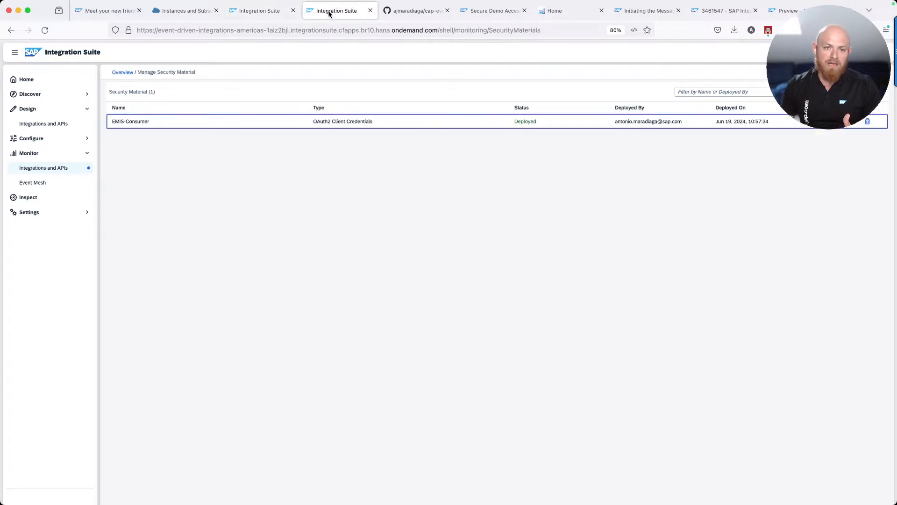
Copy the em-s4hc-e4l-binding credentials of the em-s4hc-e4l instance as JSON
left_click(273, 12)
left_click(190, 12)
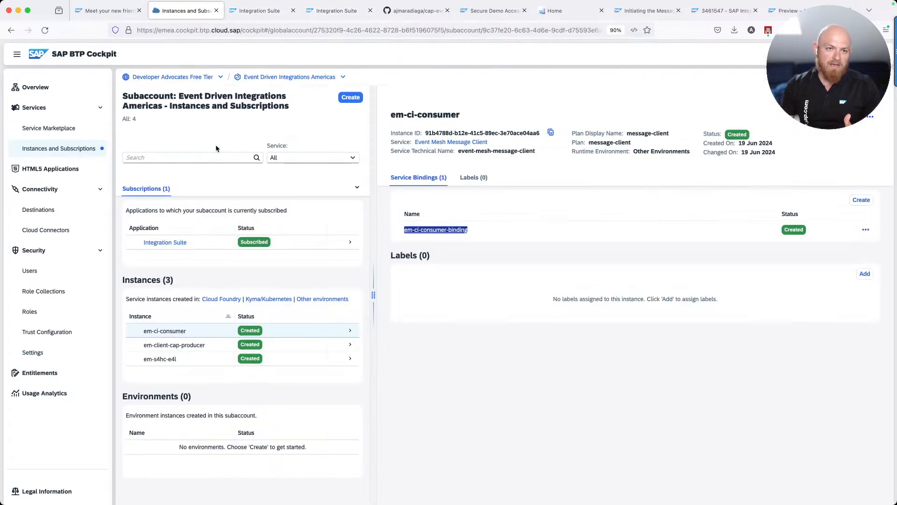
left_click(172, 359)
scroll(317, 321, "down", 2)
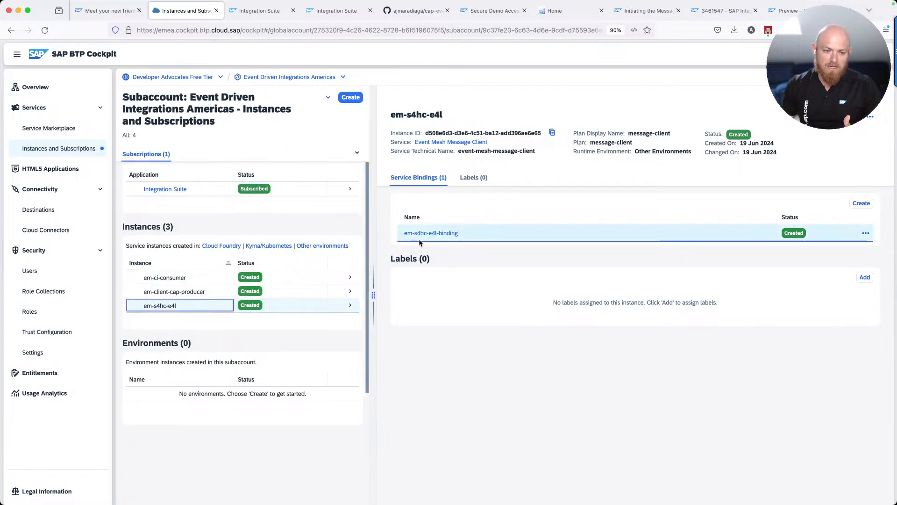
left_click(425, 229)
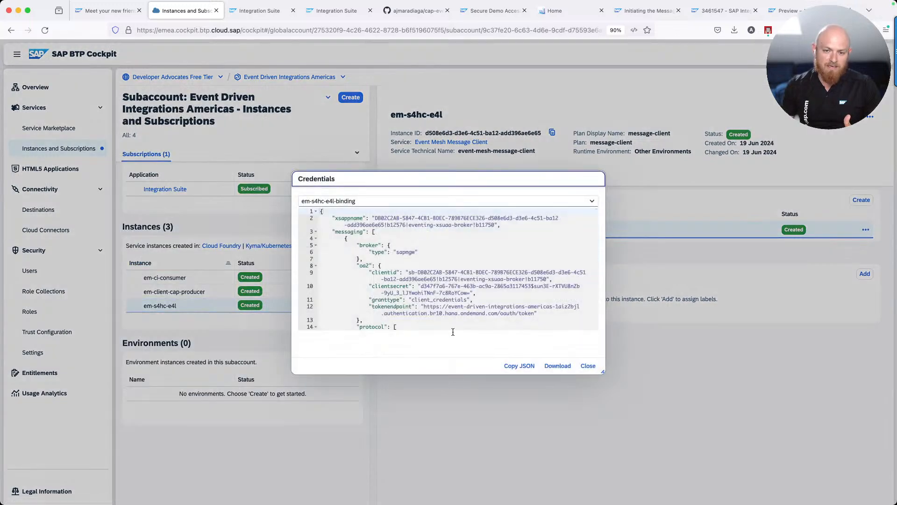
left_click(524, 366)
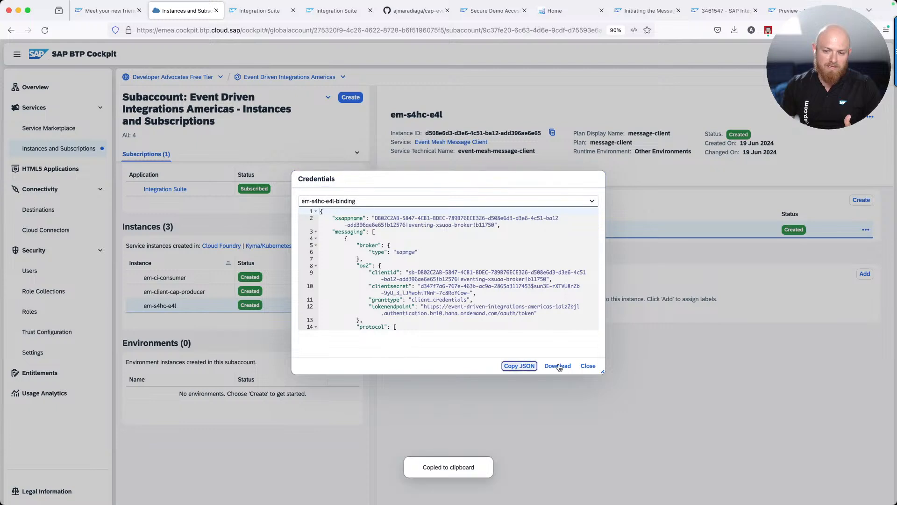
left_click(589, 366)
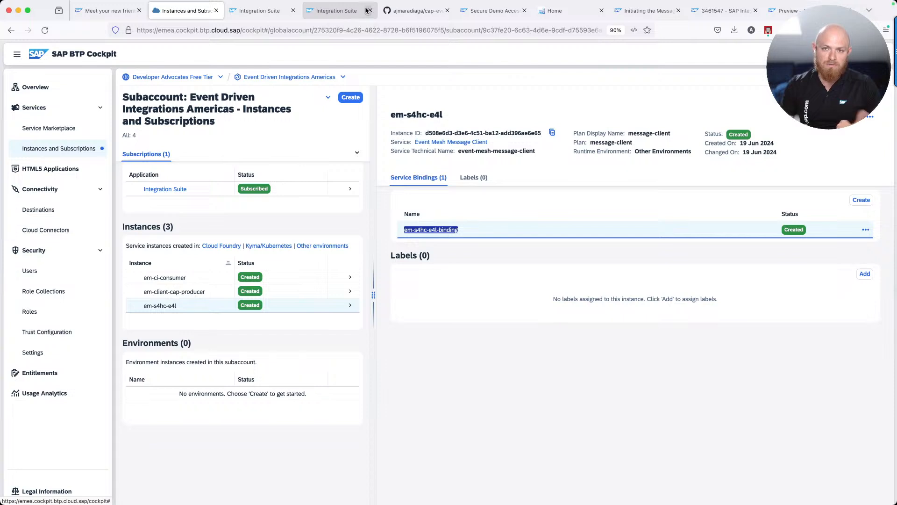
Search the launchpad for 'Communication Arrangements', open the app, and start a new arrangement
left_click(541, 11)
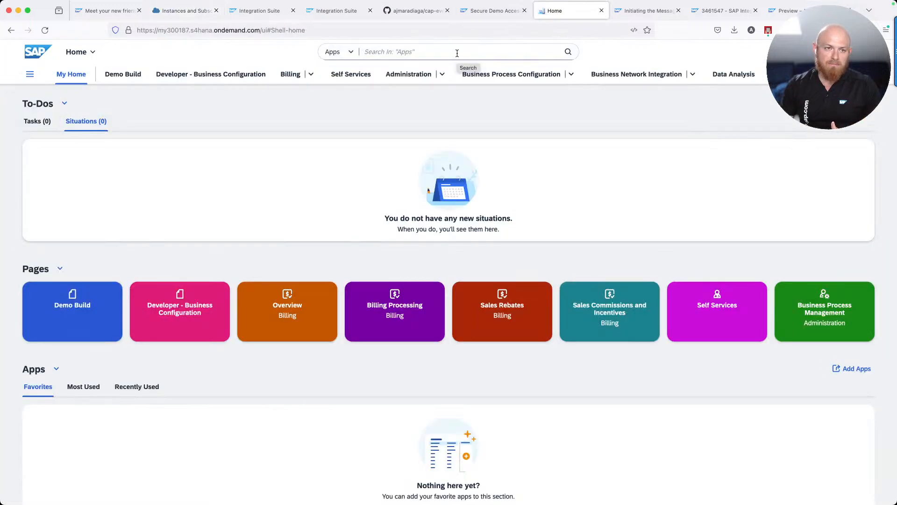
left_click(381, 53)
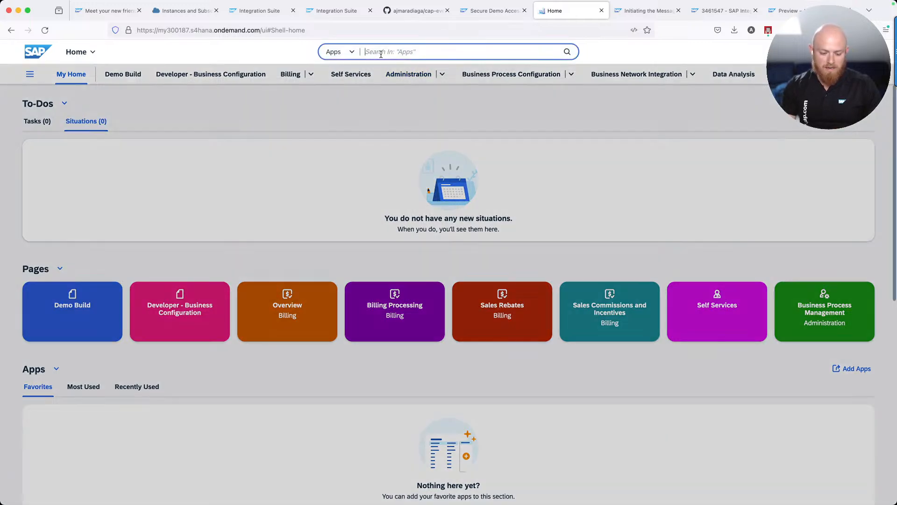
type("Communication Arrangement")
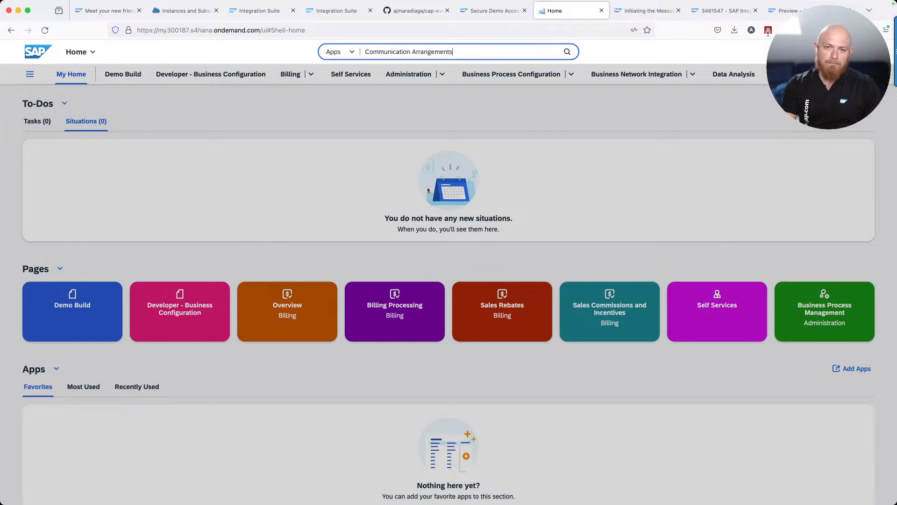
type("s")
key("Return")
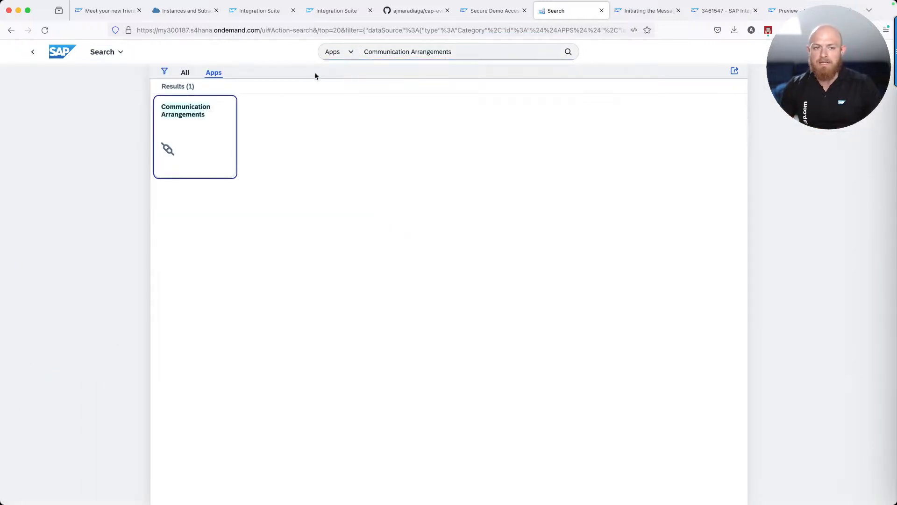
left_click(203, 134)
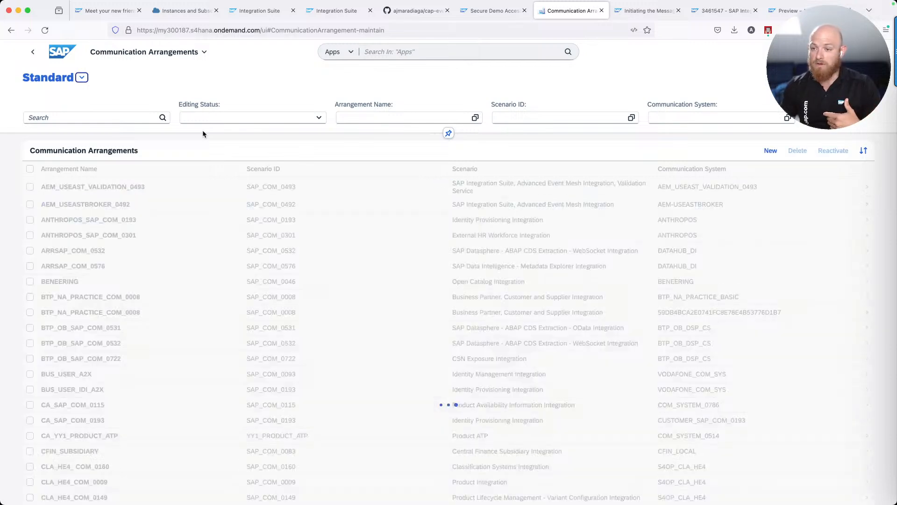
left_click(770, 151)
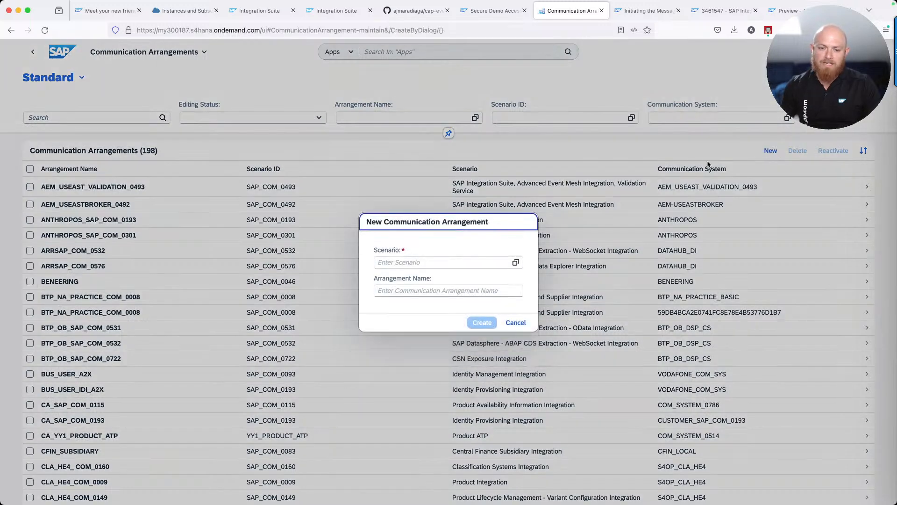
Choose scenario SAP_COM_0092 (Enterprise Eventing Integration) and name the arrangement EMIS_0092
left_click(406, 260)
left_click(381, 122)
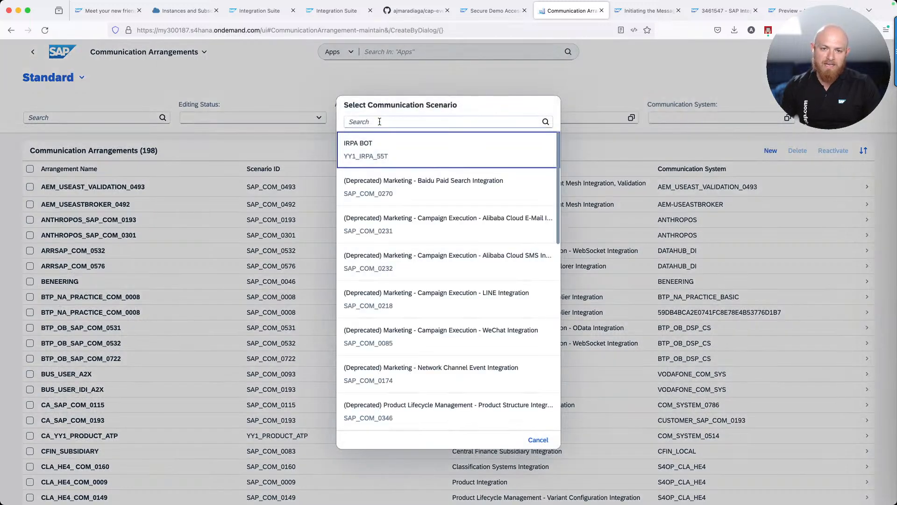
type("0092")
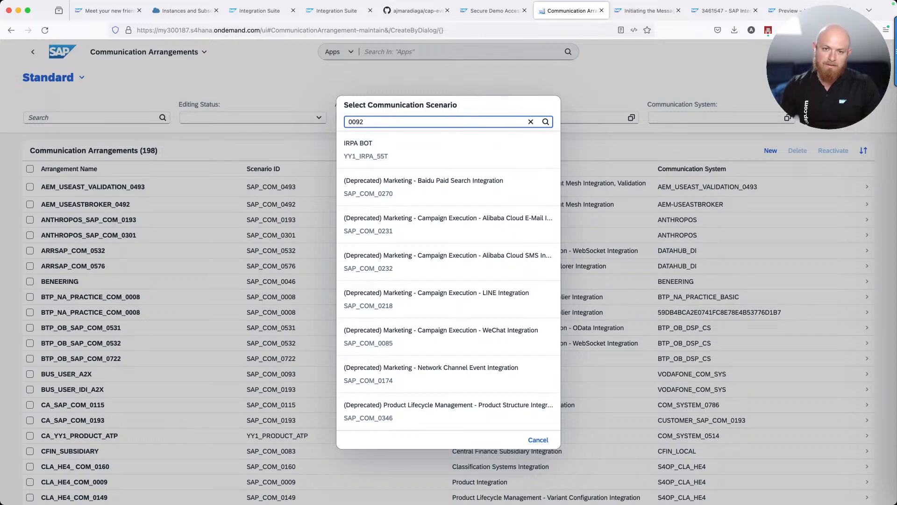
key("Return")
left_click(378, 156)
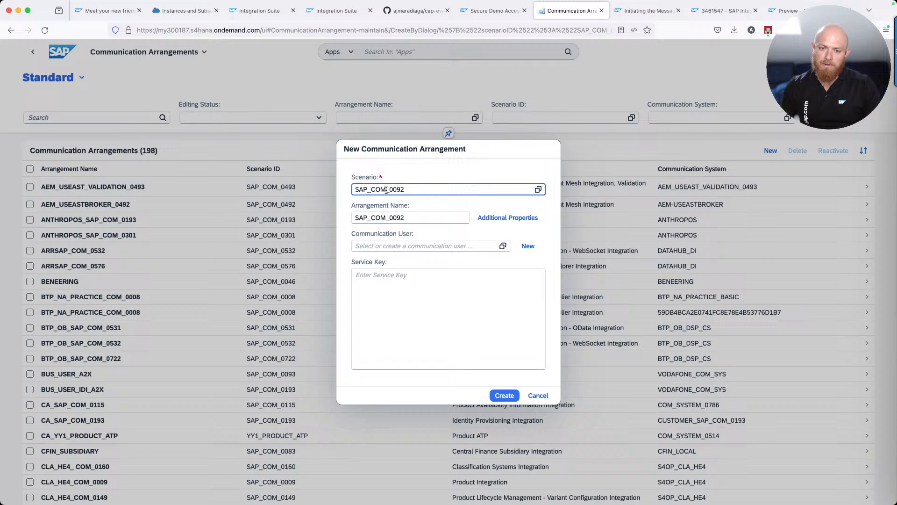
left_click(387, 218)
key("shift+Home")
type("EMIS")
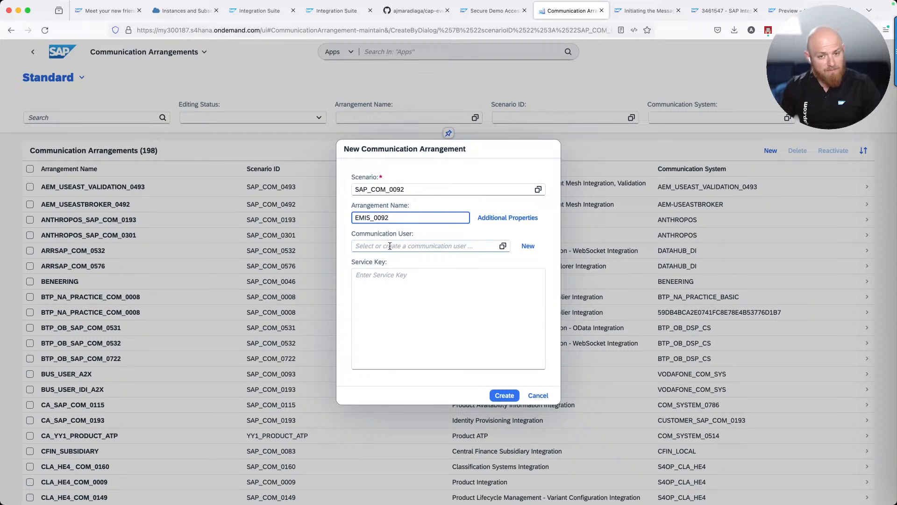
Set the DEVADVS Event Broker communication user and paste the Event Mesh service key JSON
left_click(503, 246)
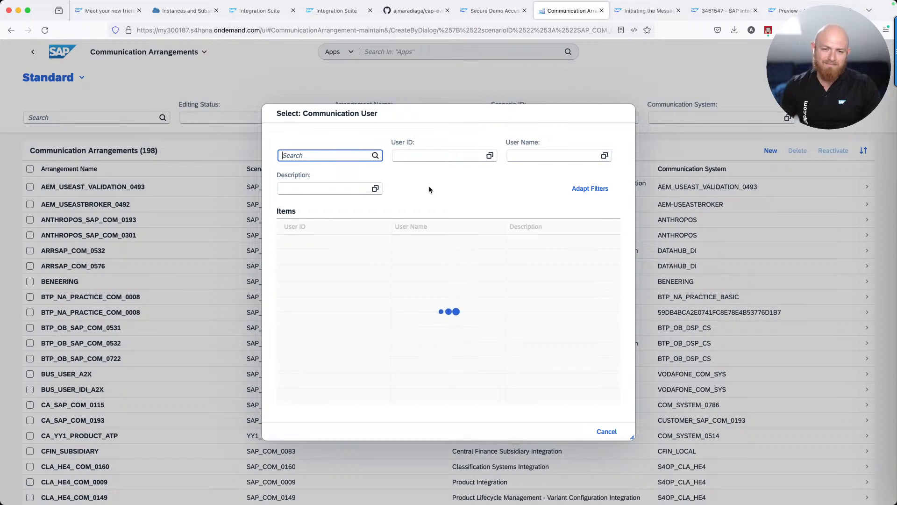
type("DEV")
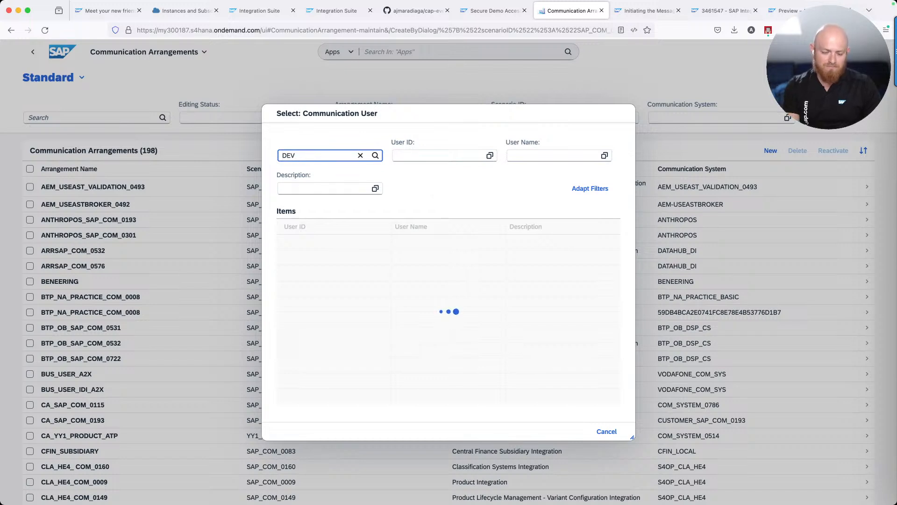
type("ADVS")
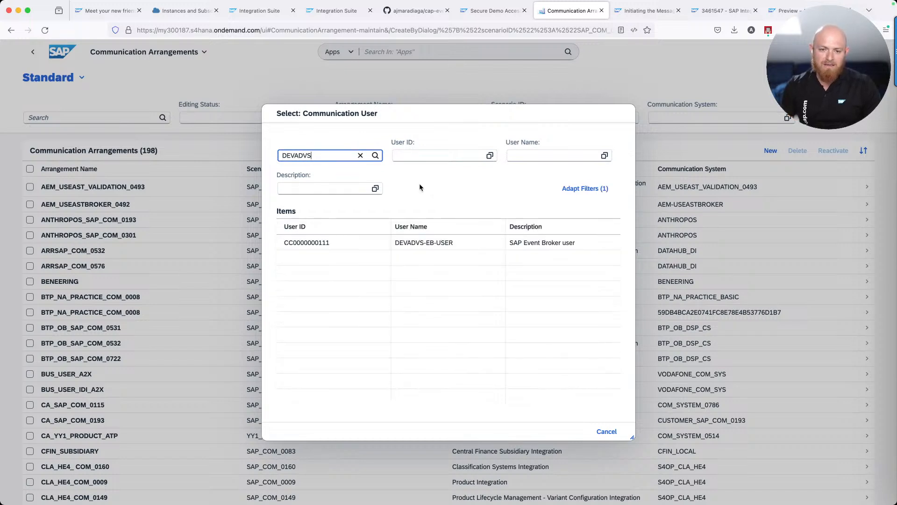
left_click(433, 243)
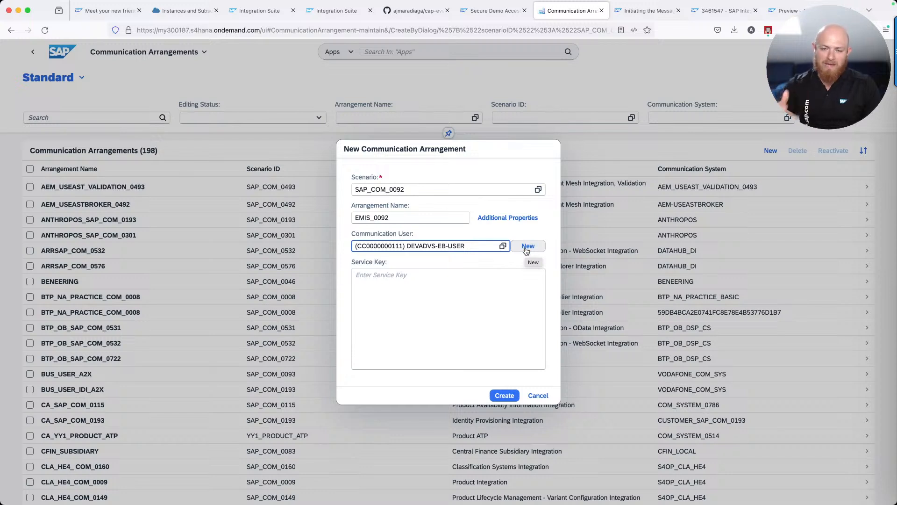
left_click(445, 307)
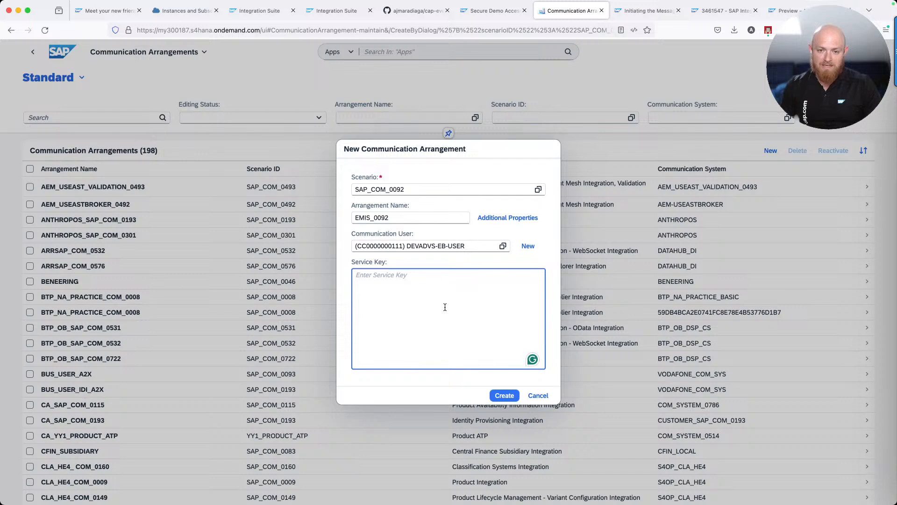
key("super+v")
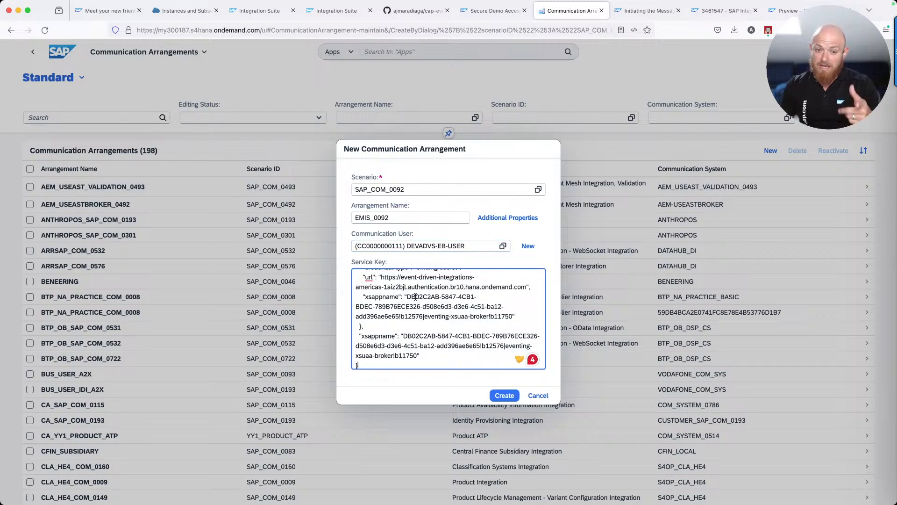
scroll(416, 297, "up", 10)
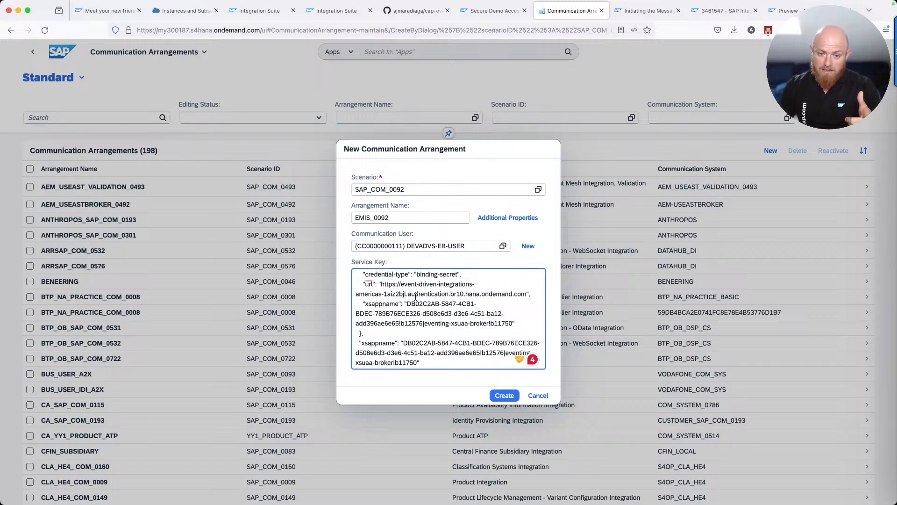
scroll(416, 297, "down", 3)
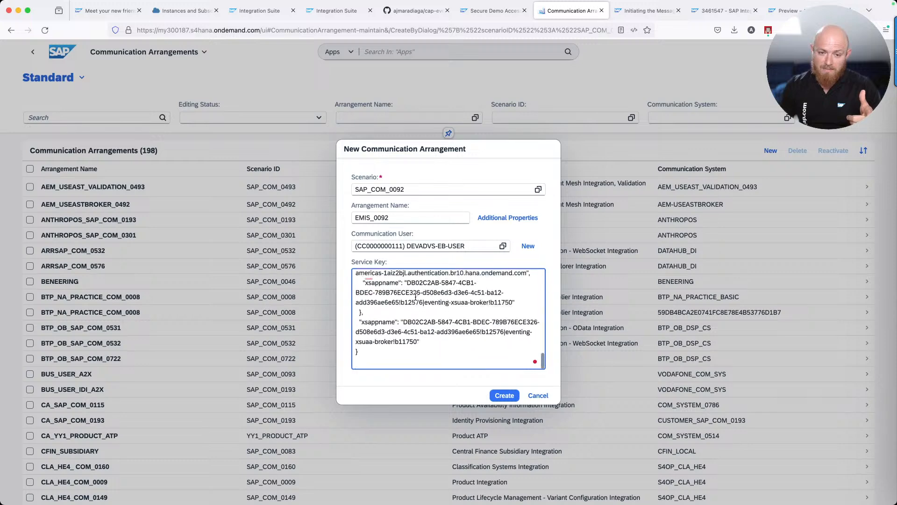
scroll(415, 297, "up", 3)
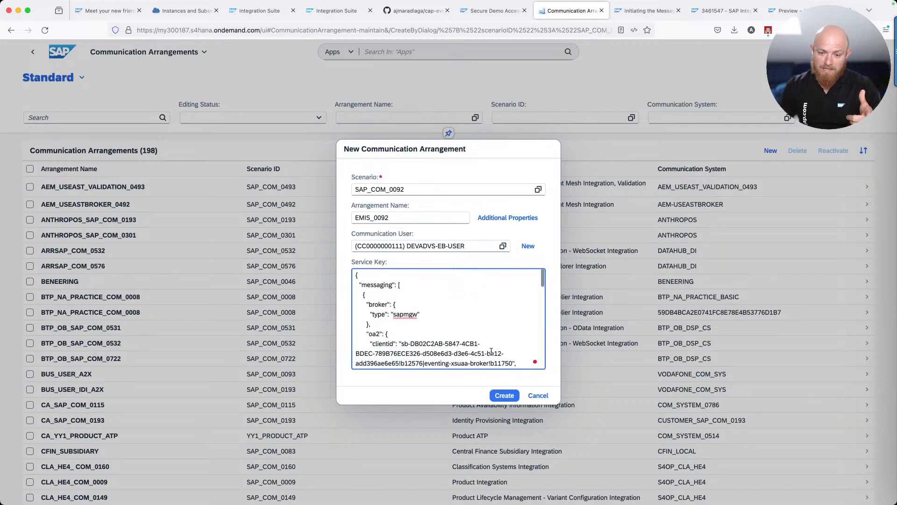
After the Topic Space error, add "namespace": "sap/s4hc/e4l" to the service key and create EMIS_0092
left_click(504, 396)
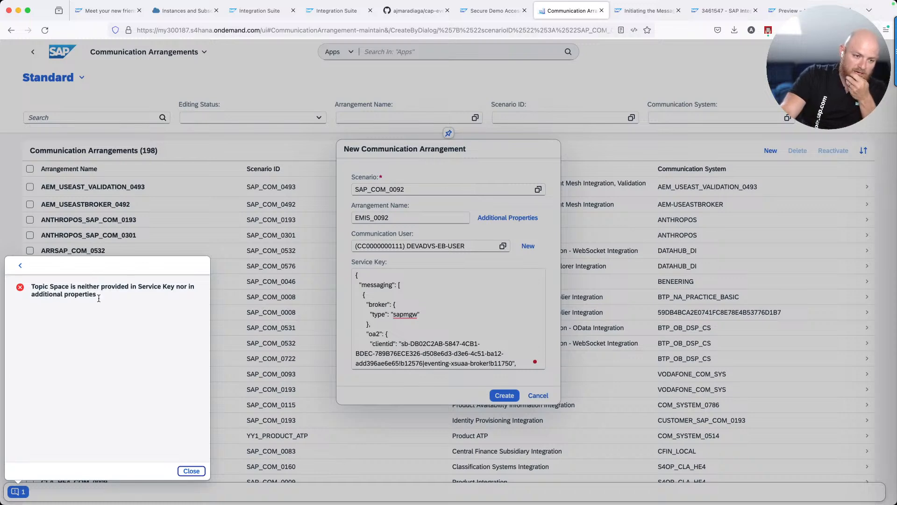
left_click(197, 474)
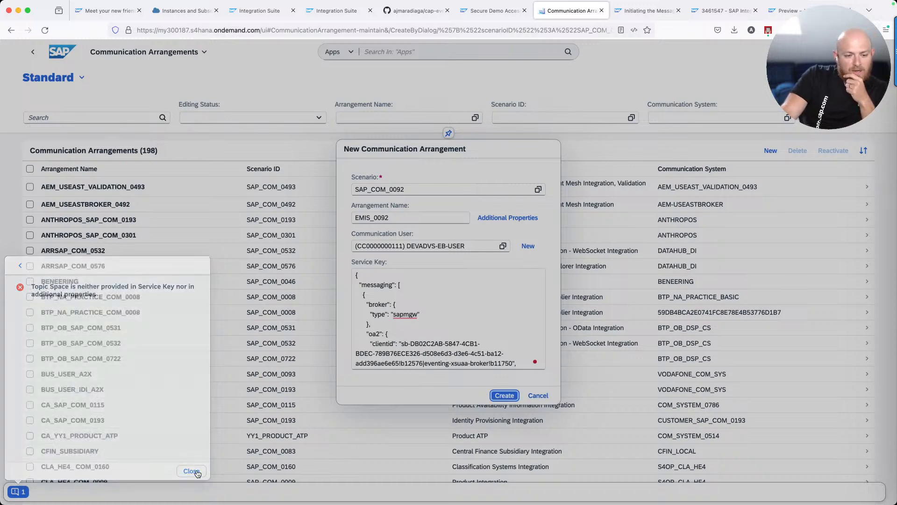
left_click(392, 280)
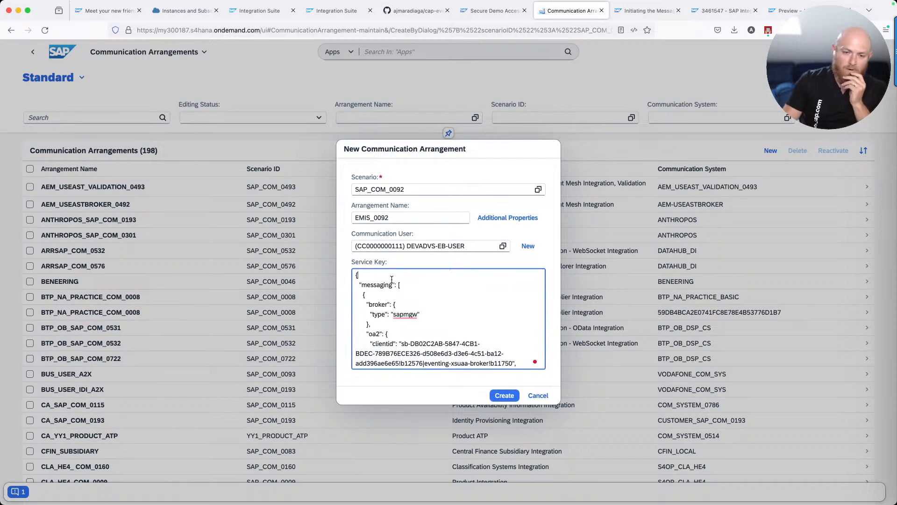
key("Down")
key("Return")
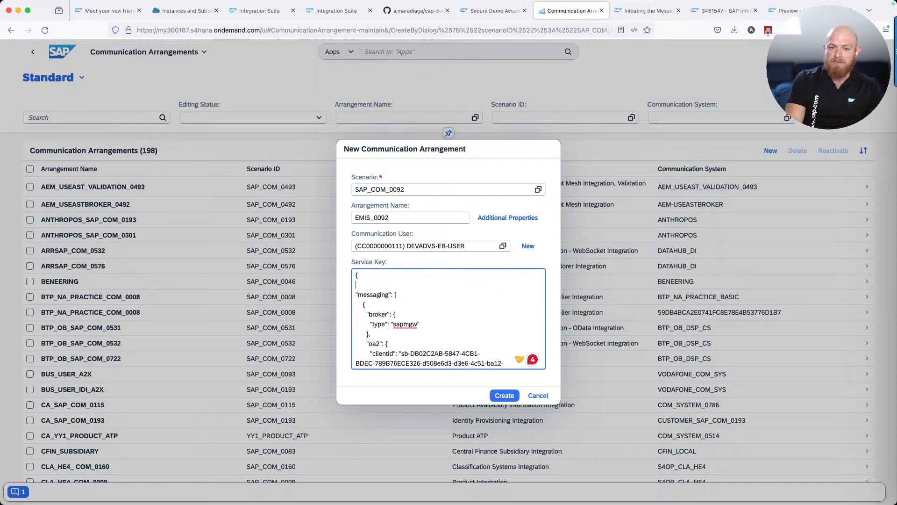
type("ns")
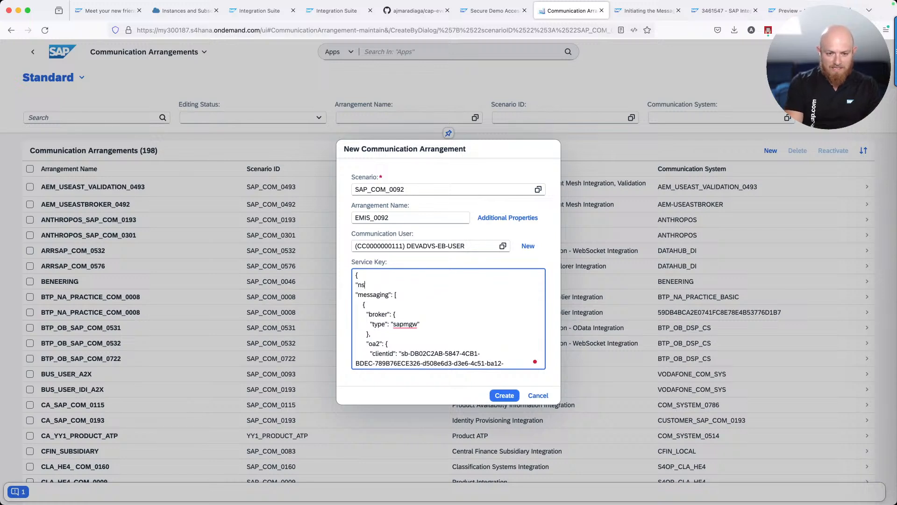
type("amespace\"")
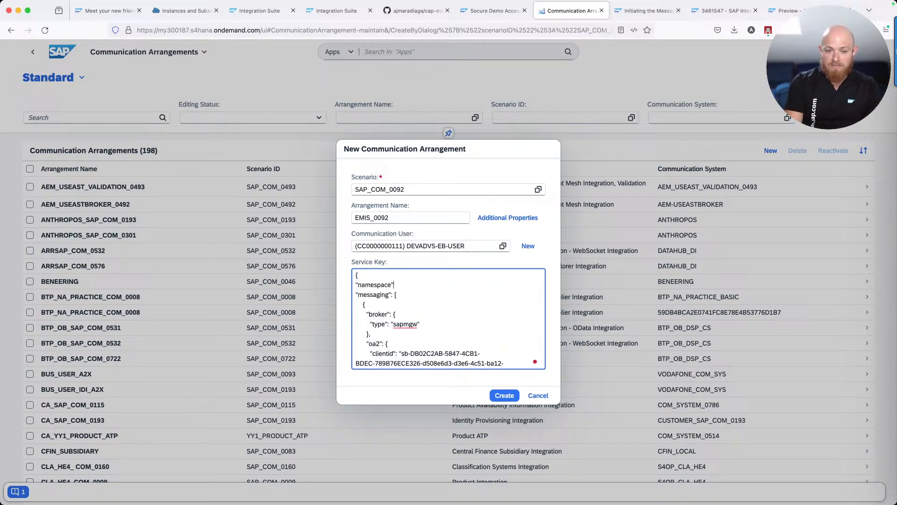
type(": \"")
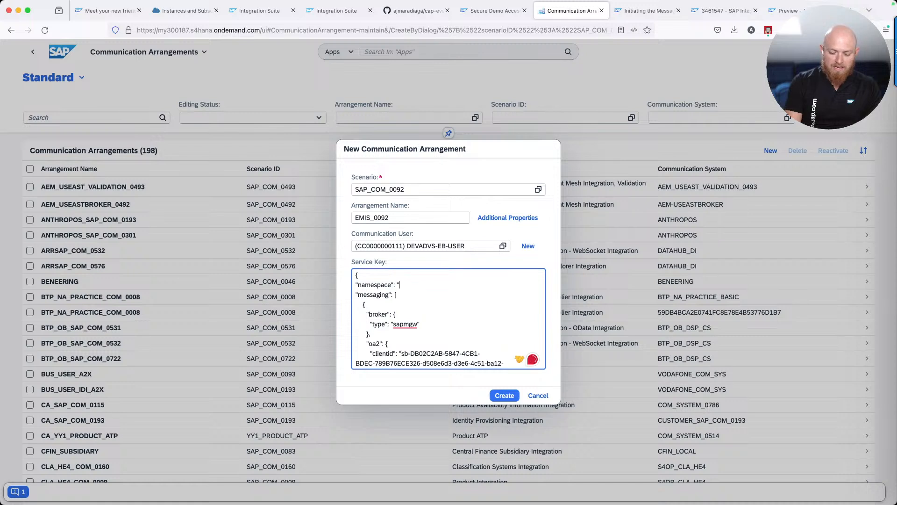
type("s")
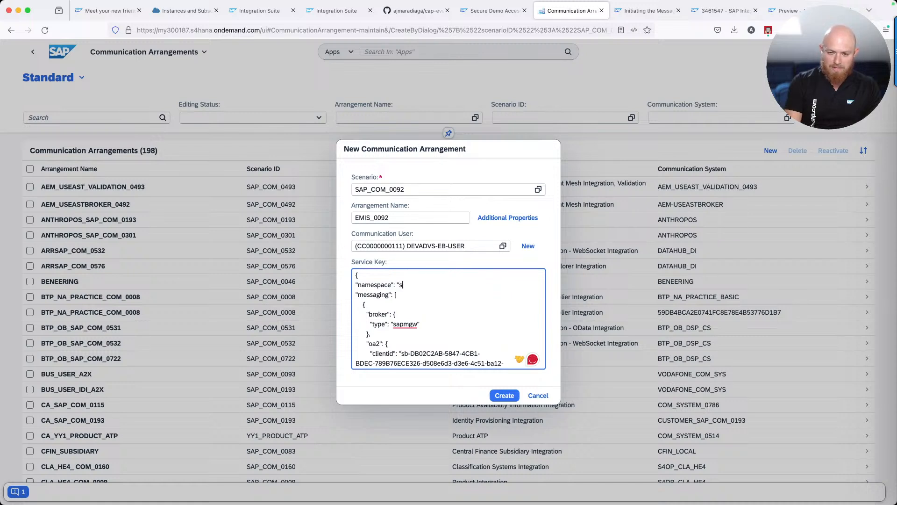
type("ap/s4h")
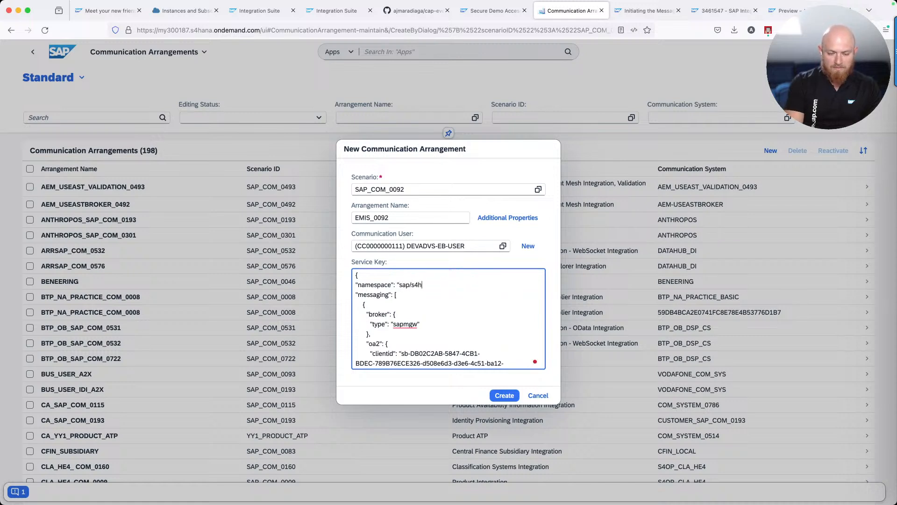
type("c/e4l")
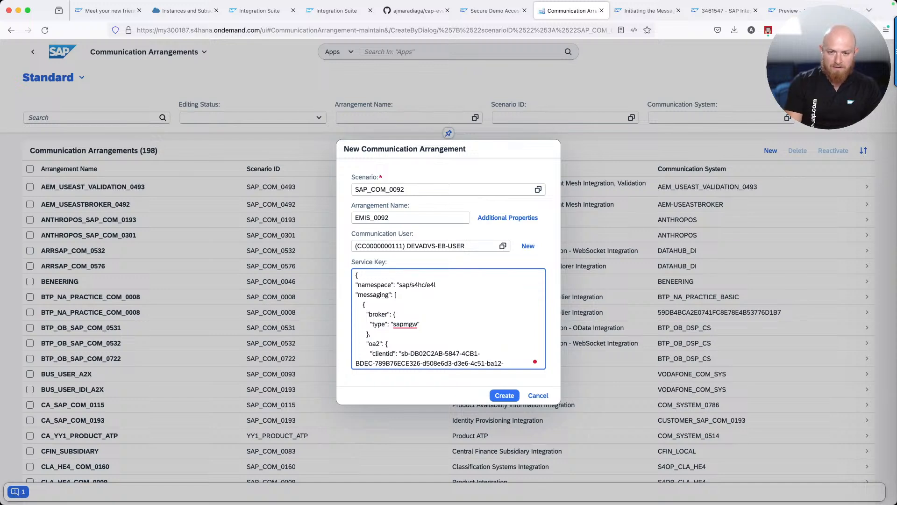
type("\",")
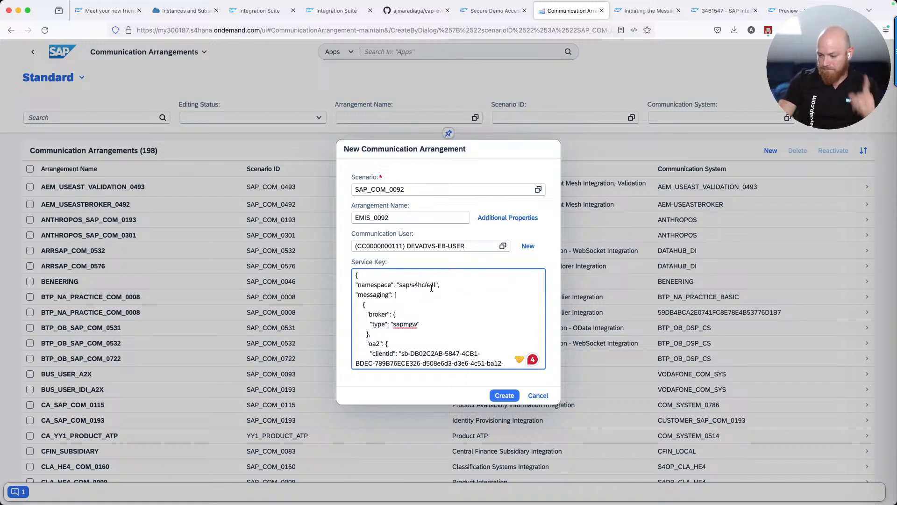
left_click(500, 396)
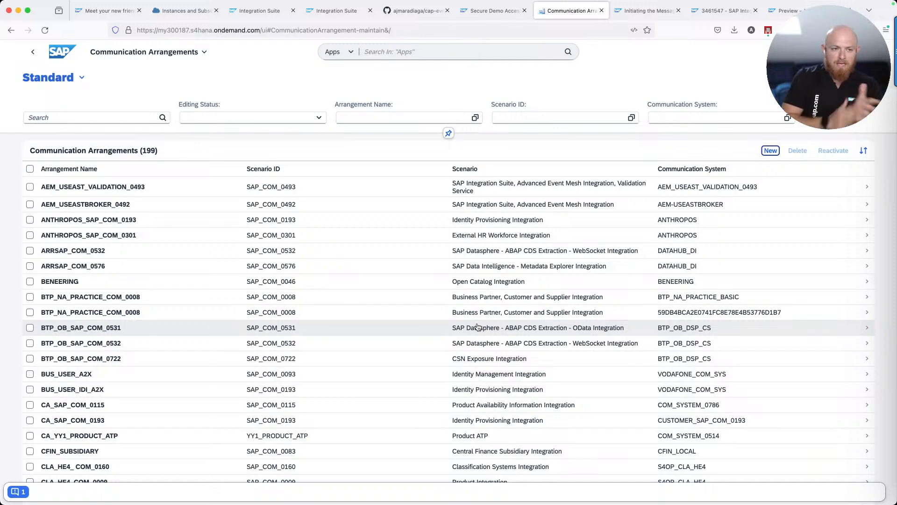
left_click(78, 118)
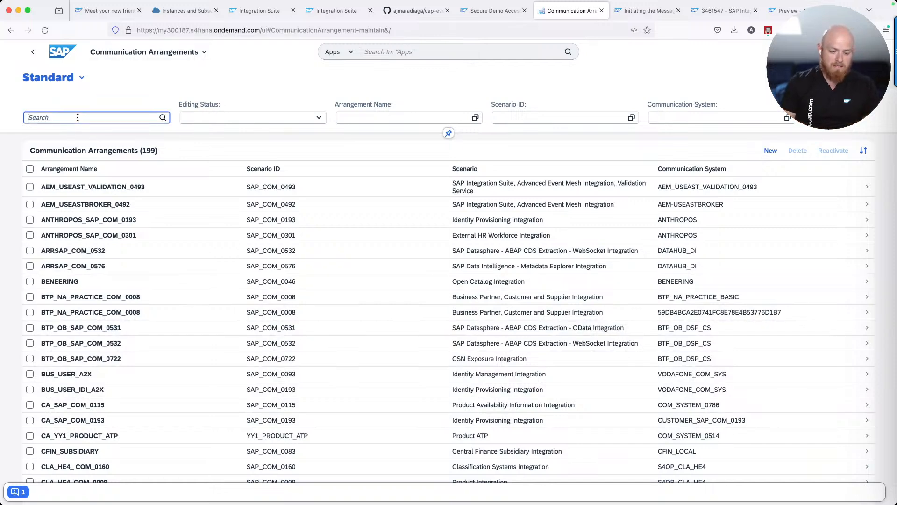
type("EMIS")
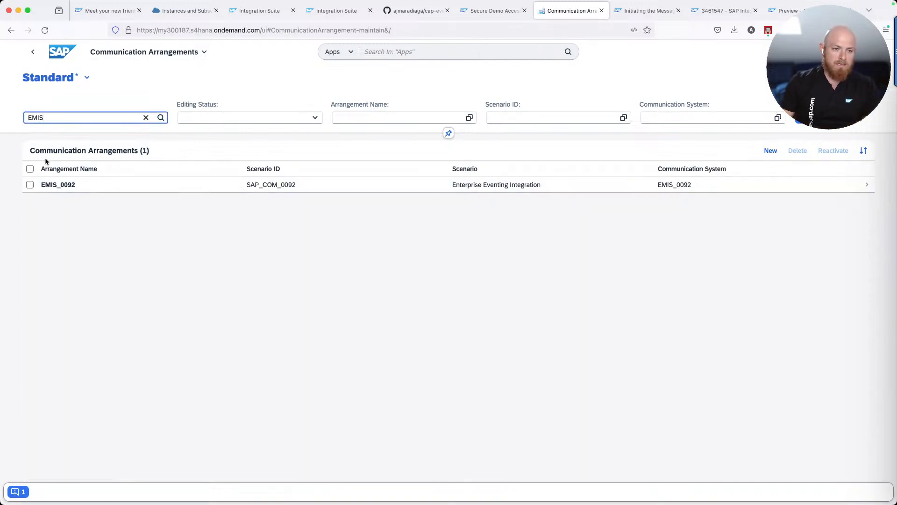
left_click(62, 186)
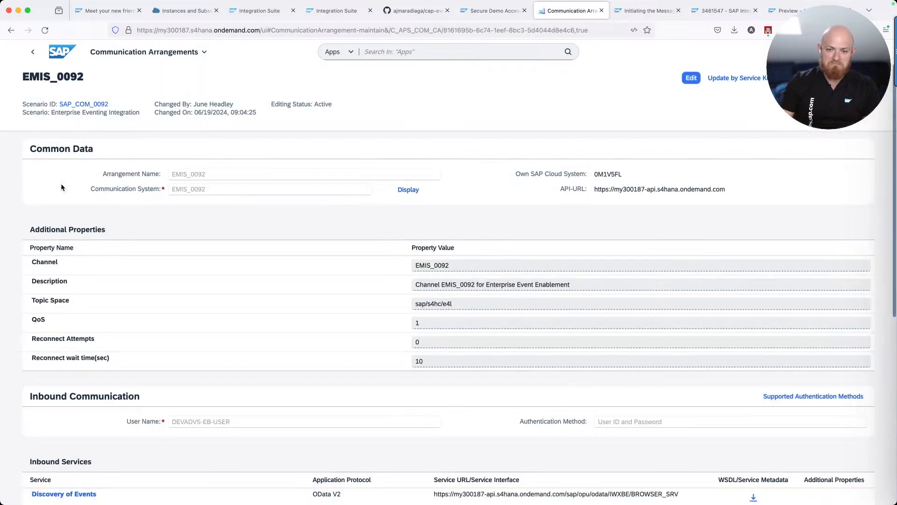
left_click(467, 307)
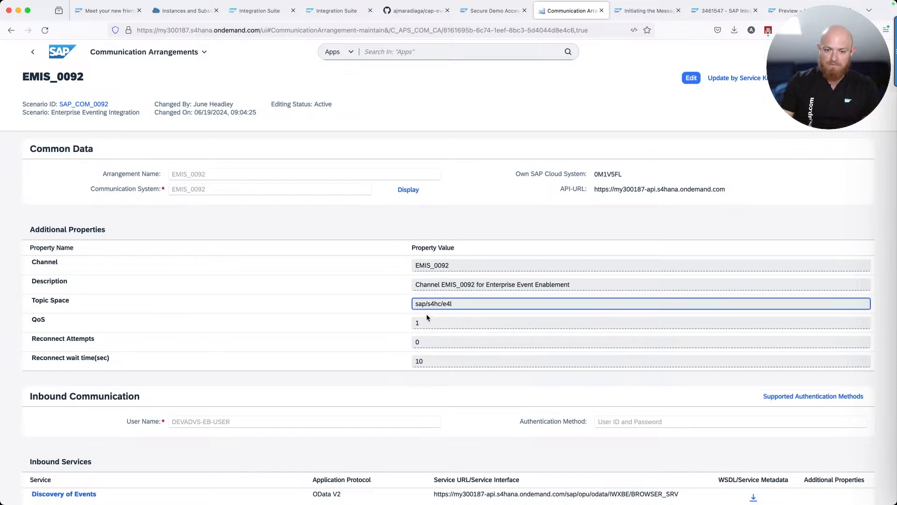
scroll(427, 318, "down", 5)
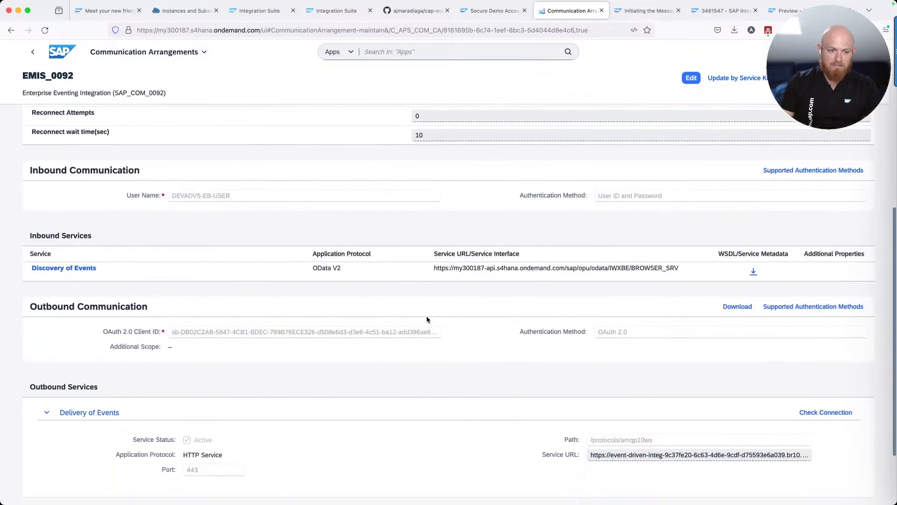
scroll(426, 320, "down", 2)
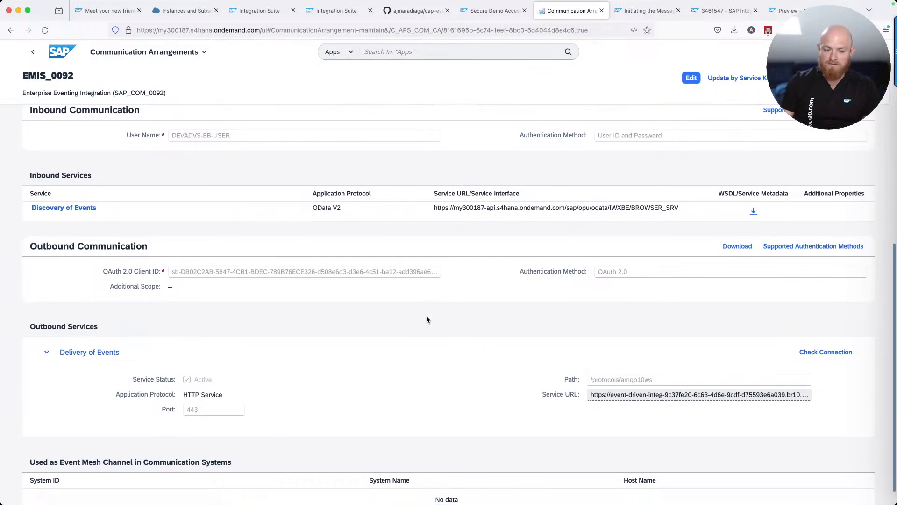
scroll(426, 320, "down", 1)
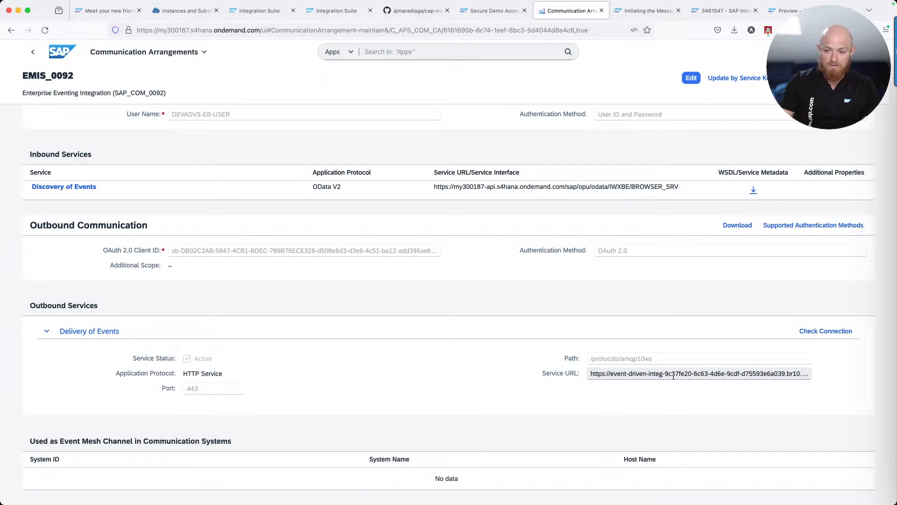
scroll(673, 375, "up", 10)
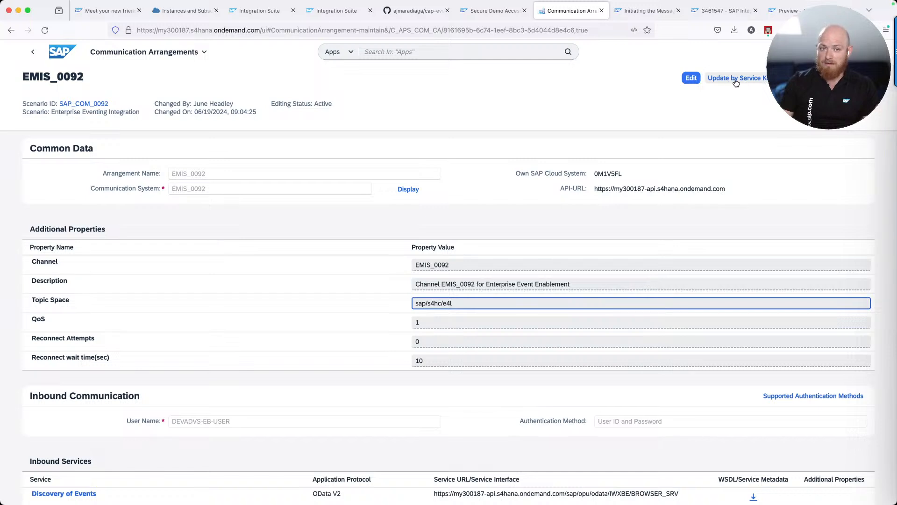
left_click(474, 52)
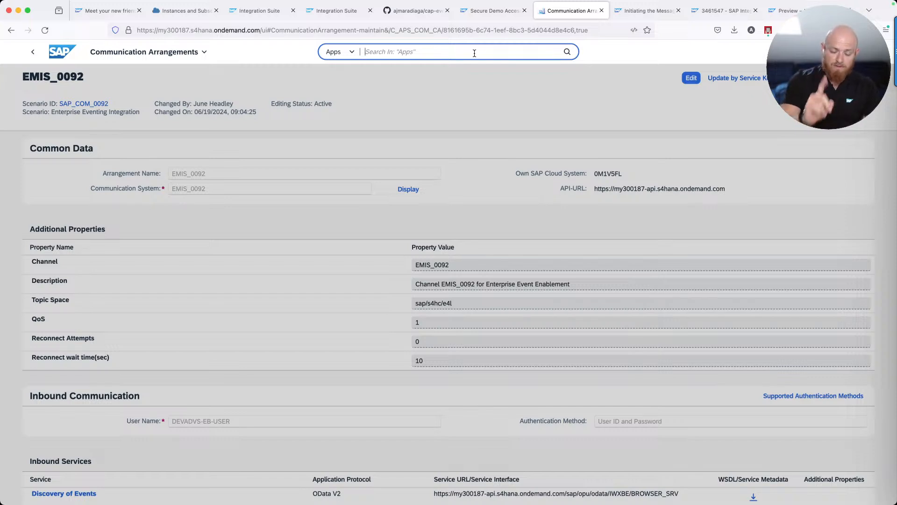
Search for 'Event Enablement', open Configure Channel Binding, and open the EMIS_0092 channel
type("Event Enablement")
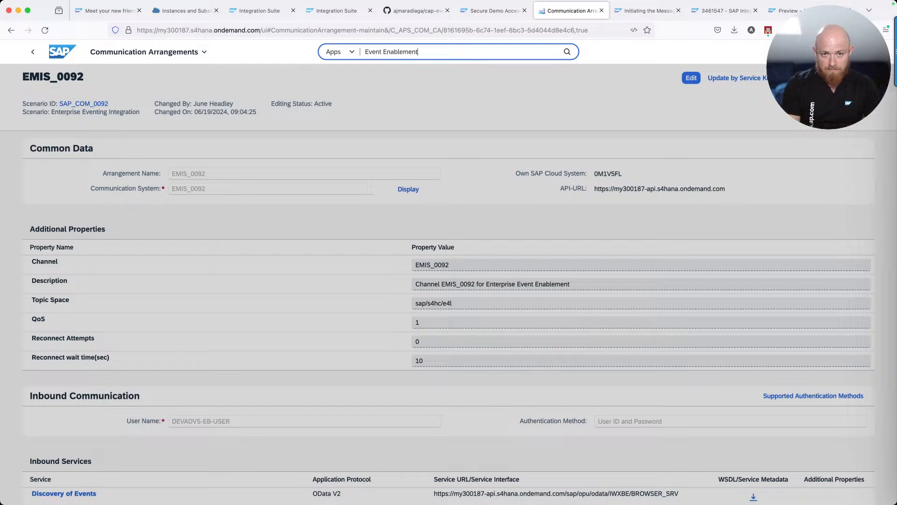
key("Return")
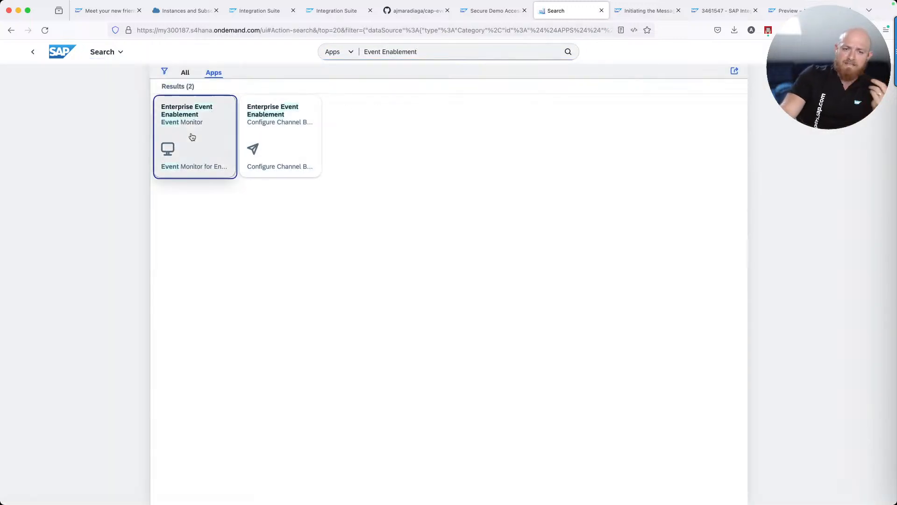
left_click(272, 134)
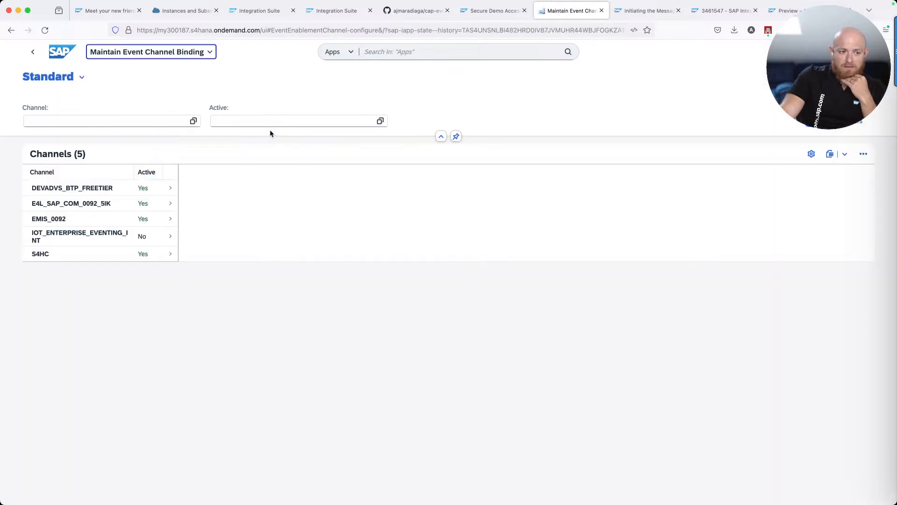
left_click(91, 223)
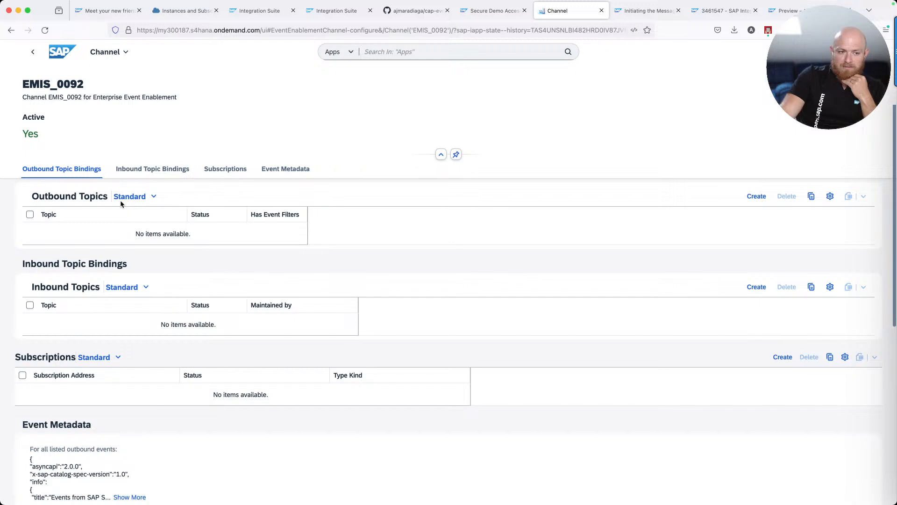
Bind outbound topic sap/eee/iwxbe/testproducer/v1/Event/* to channel EMIS_0092
left_click(757, 196)
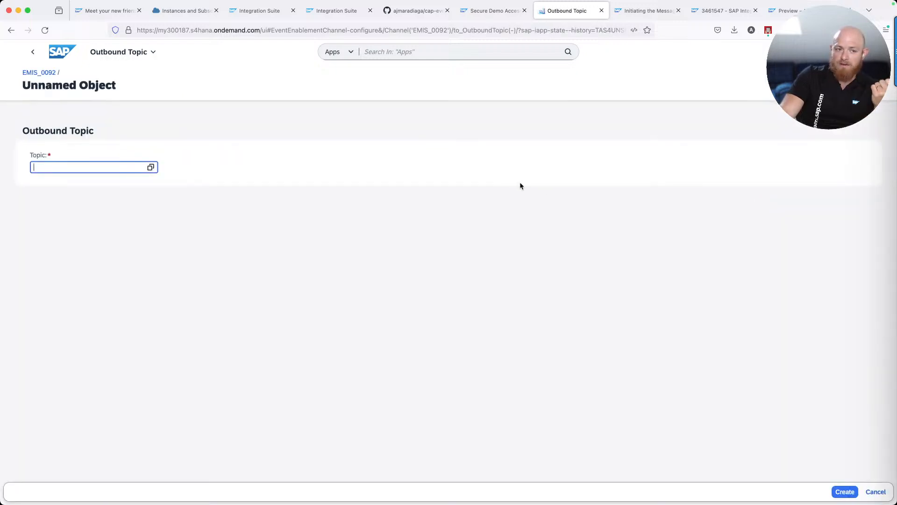
left_click(151, 168)
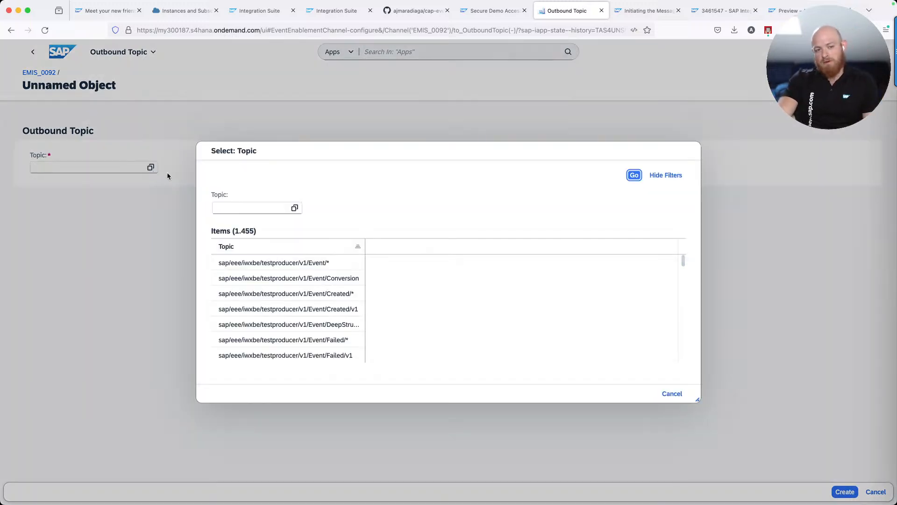
left_click(262, 262)
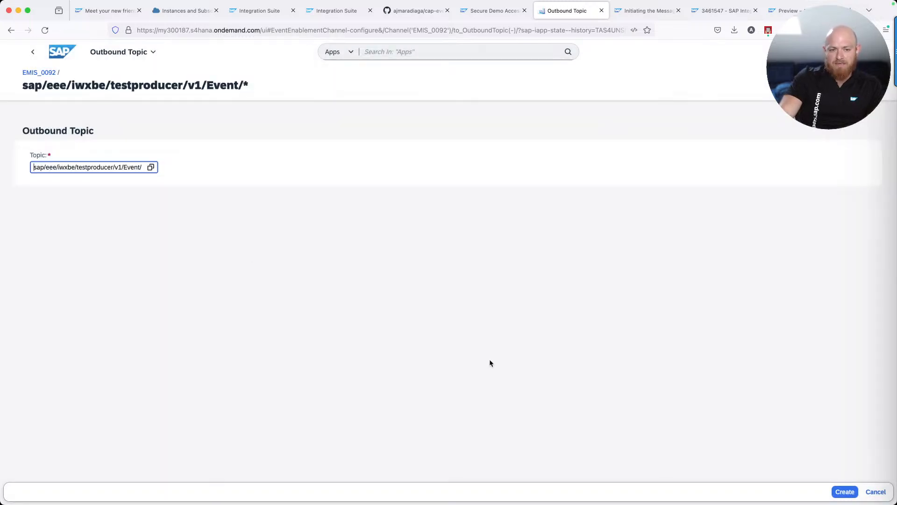
left_click(844, 491)
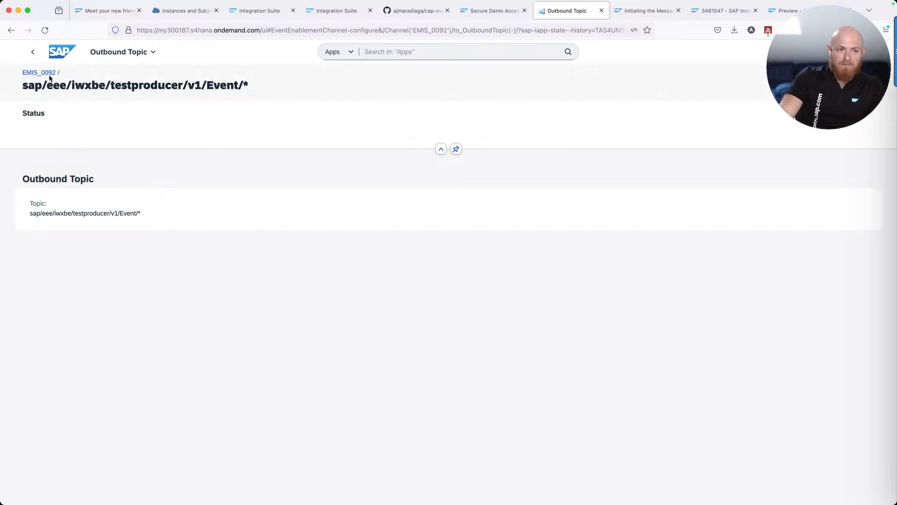
left_click(45, 74)
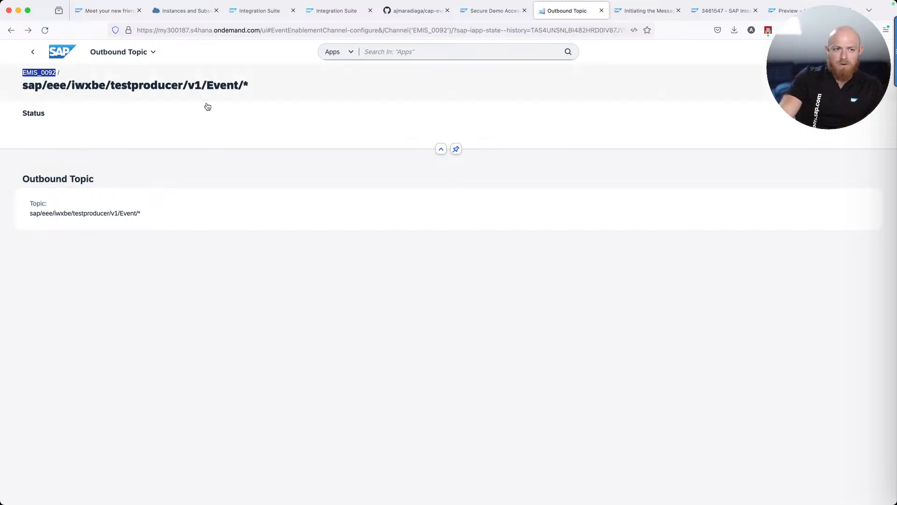
Filter topics by '*BusinessUser' and bind sap/s4/beh/businessuser/v1/BusinessUser/* as a second outbound topic
left_click(754, 197)
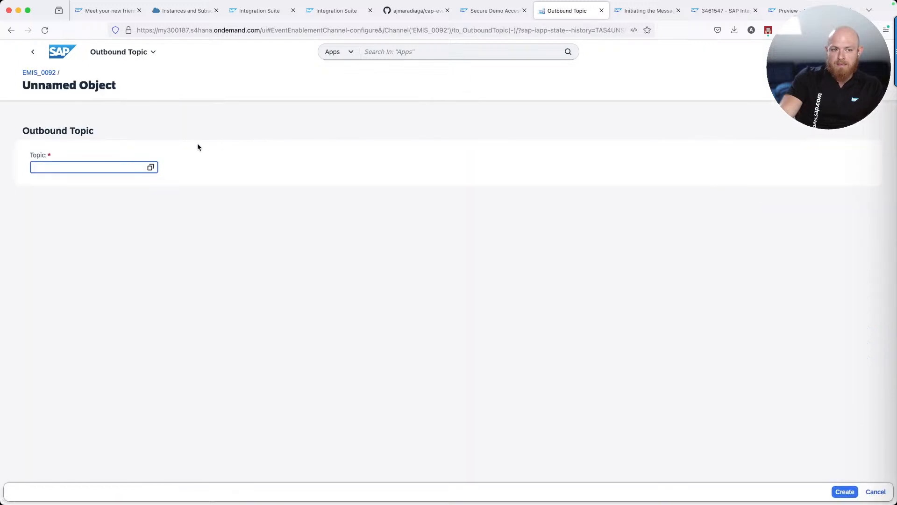
left_click(150, 167)
left_click(229, 209)
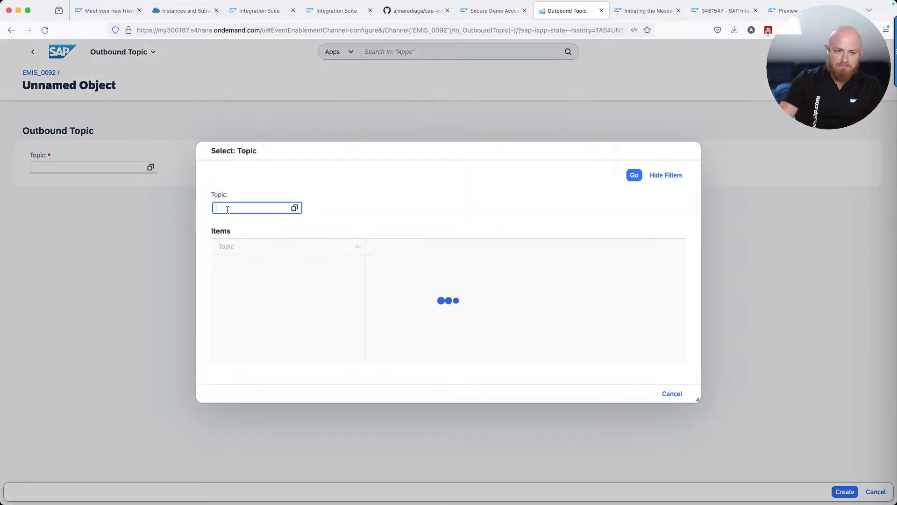
type("*B")
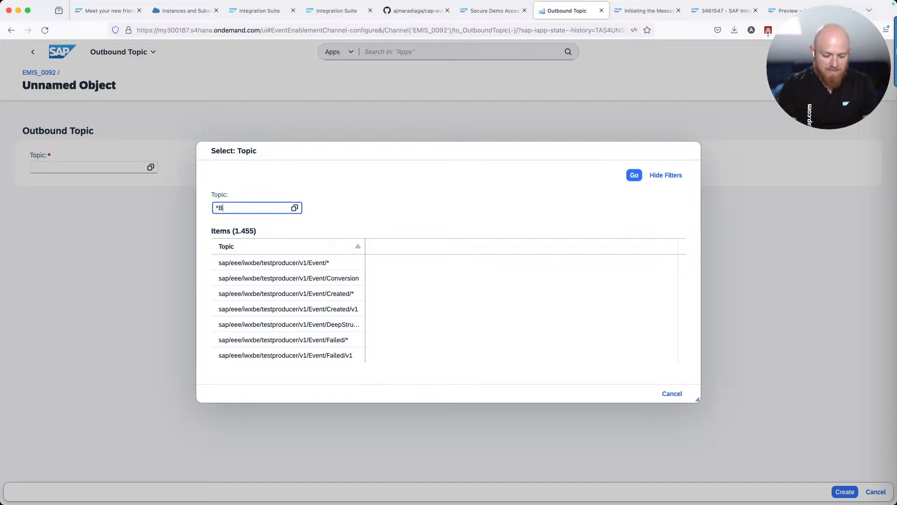
type("usinessUser*")
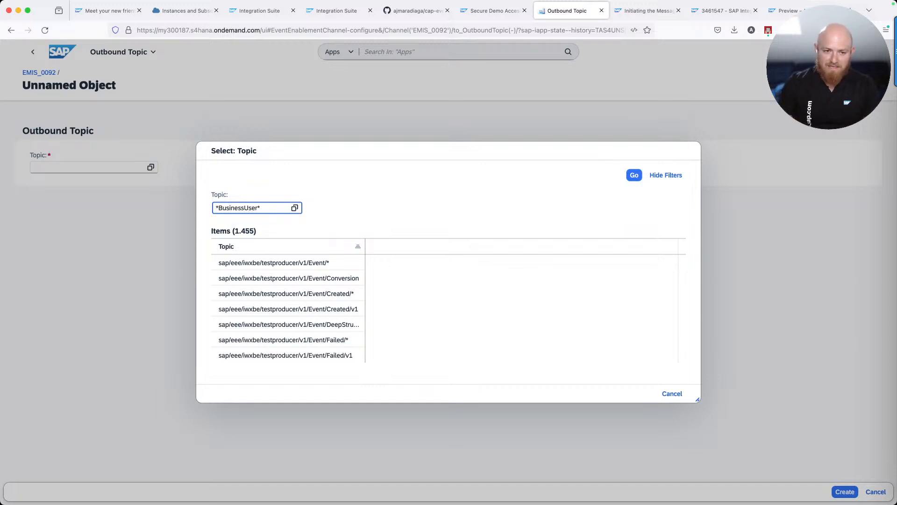
key("Return")
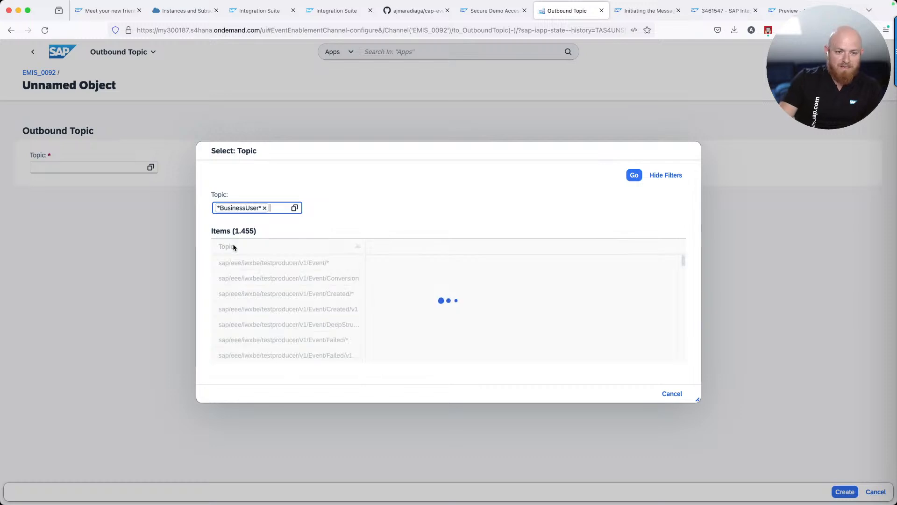
left_click(262, 263)
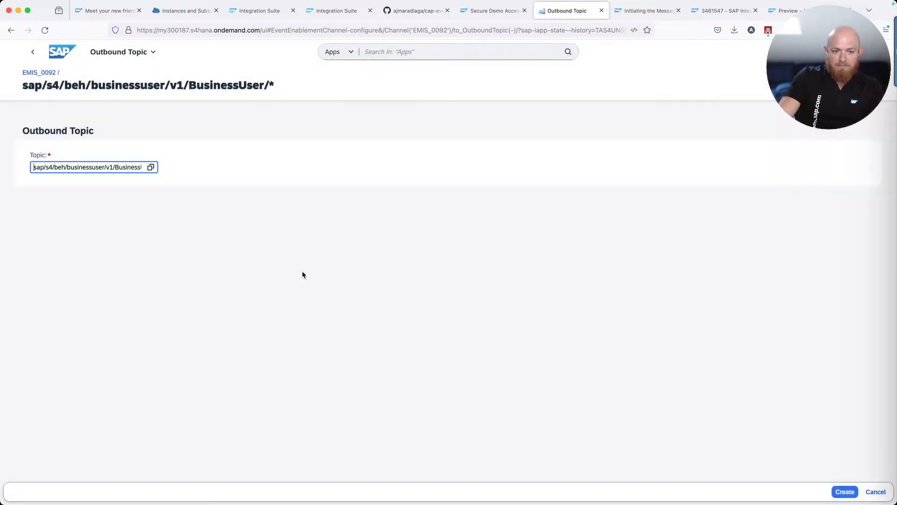
left_click(844, 491)
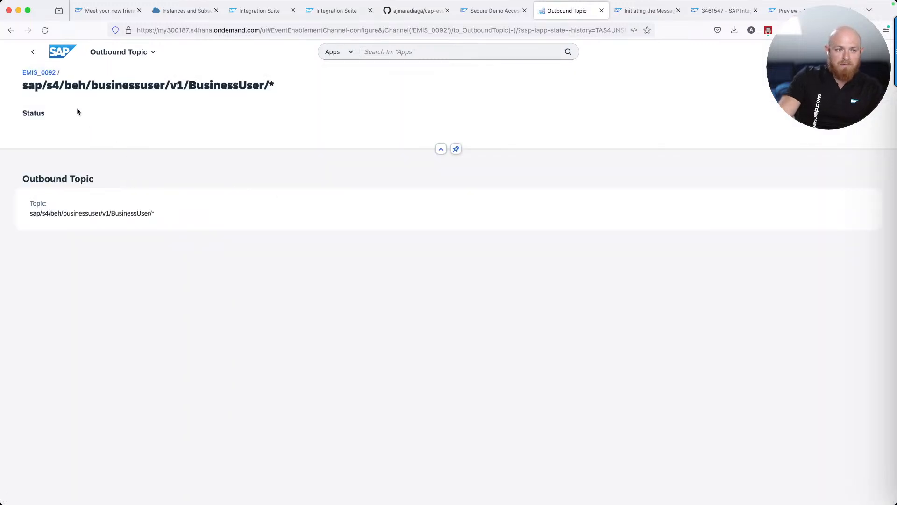
left_click(42, 72)
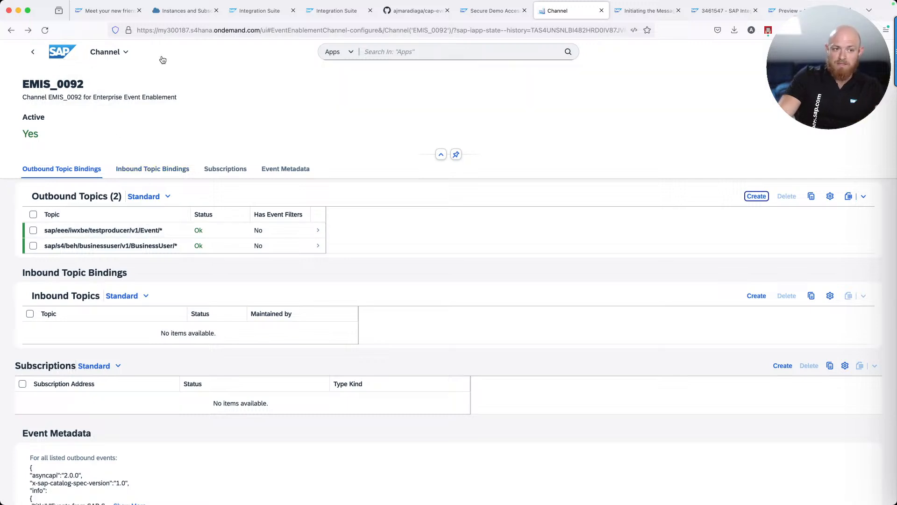
Search 'Event' and open the Enterprise Event Enablement - Event Monitor app
left_click(375, 52)
type("Event")
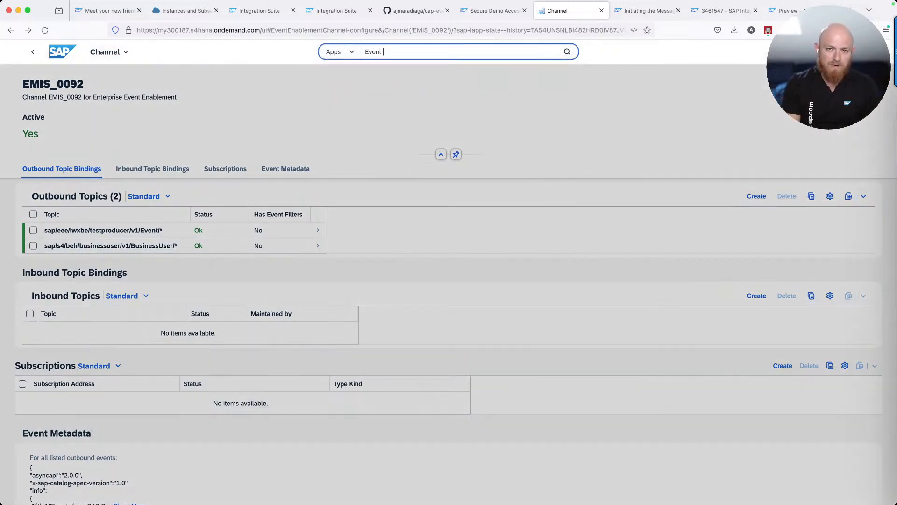
key("Down")
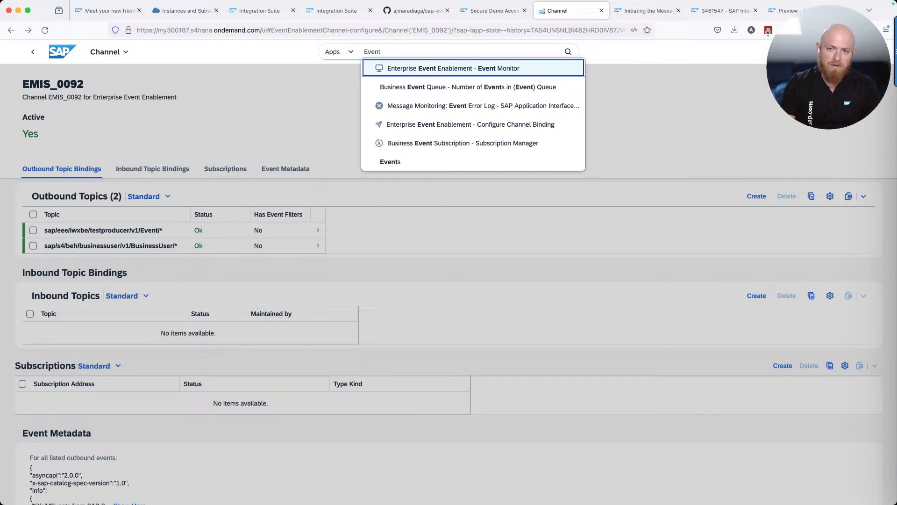
key("Return")
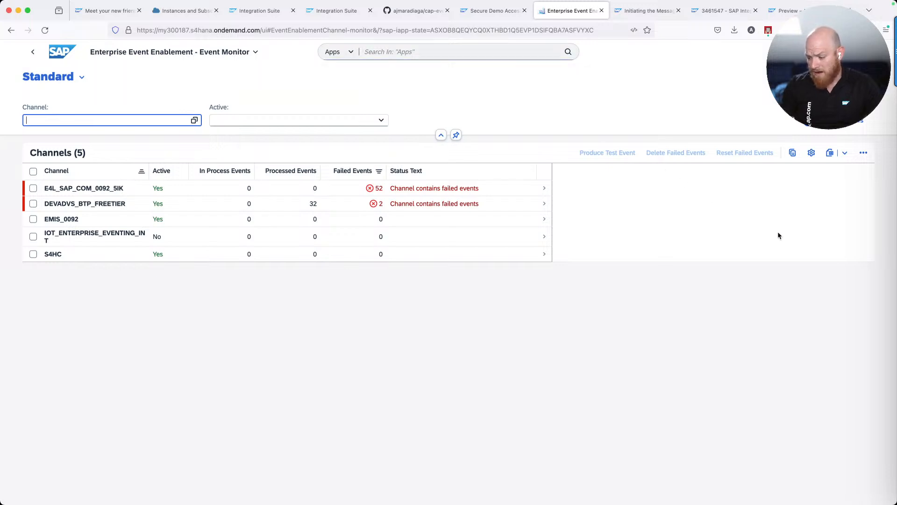
Open the EMIS_AMQP_Consumer iFlow in package EMIS_PoC and expand its AMQP sender channel properties
left_click(190, 15)
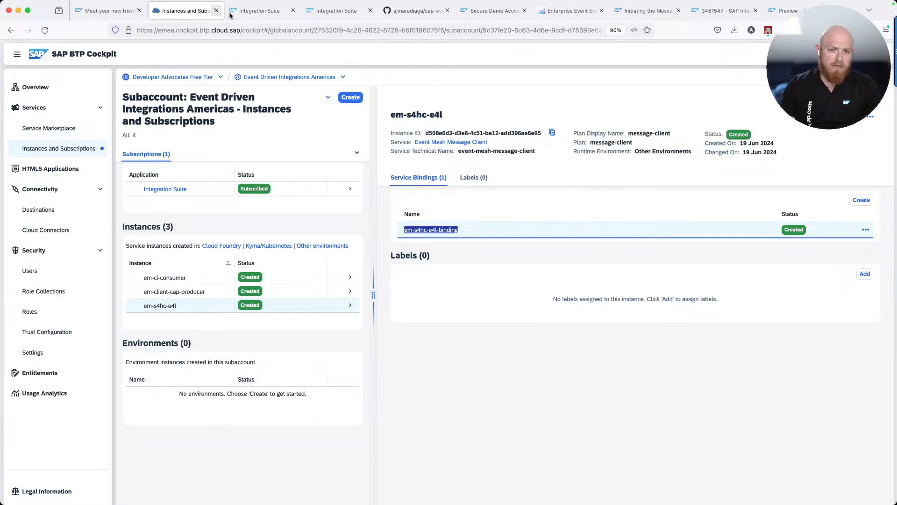
left_click(247, 12)
left_click(336, 11)
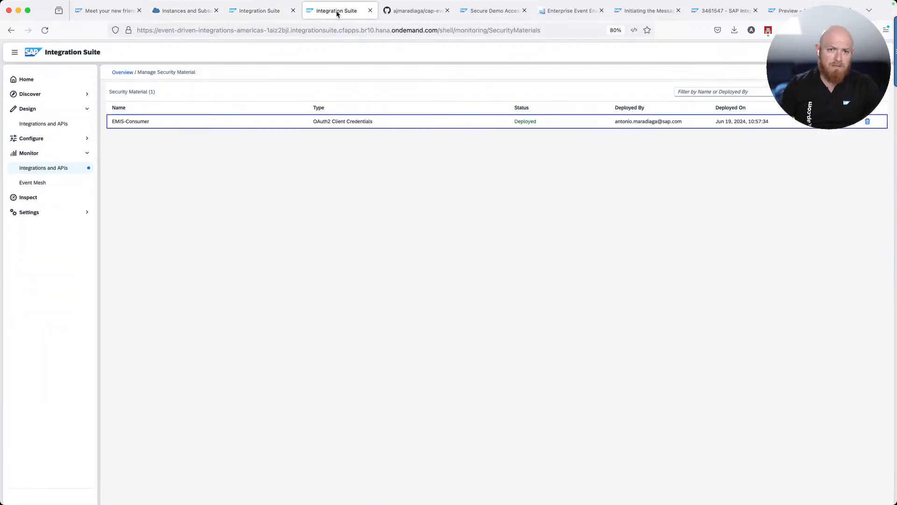
left_click(53, 124)
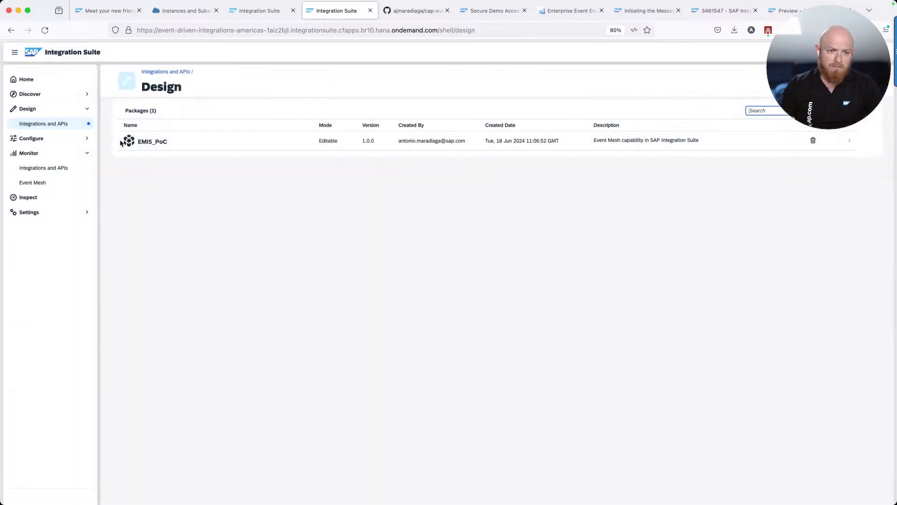
left_click(152, 143)
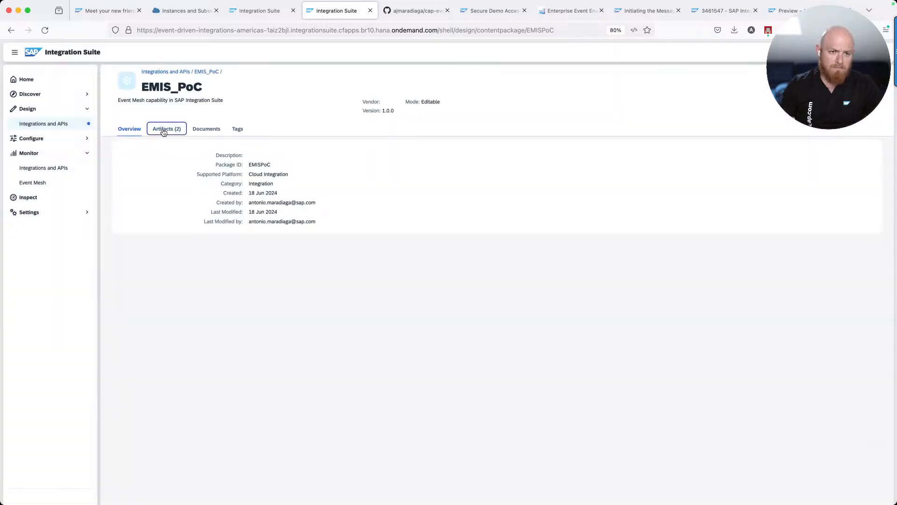
left_click(163, 131)
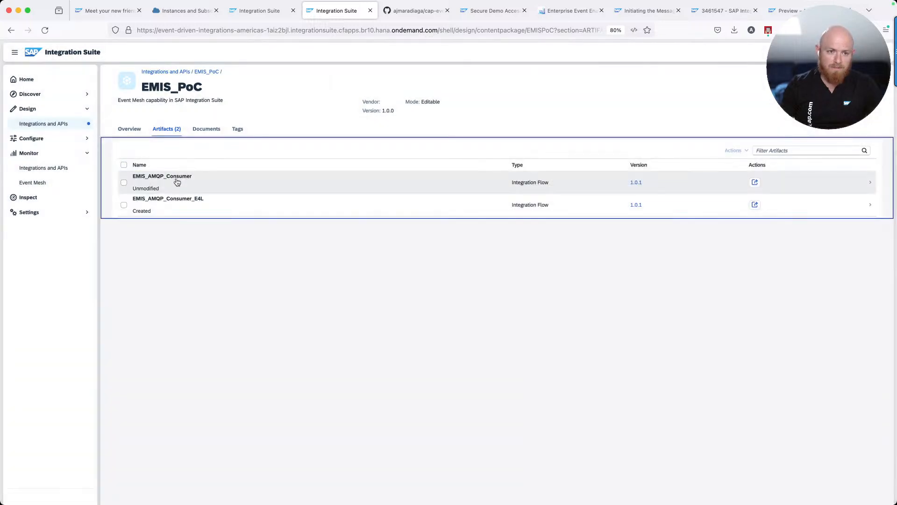
left_click(176, 182)
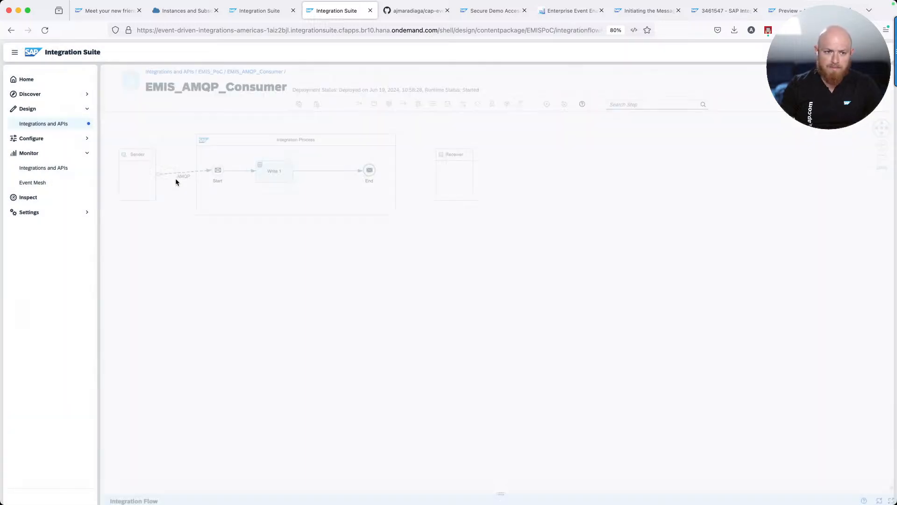
left_click(174, 175)
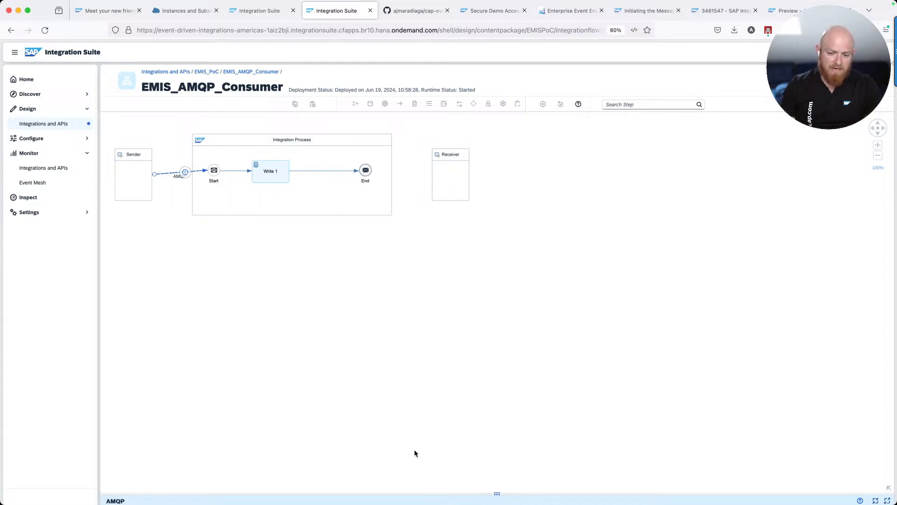
left_click_drag(494, 492, 450, 347)
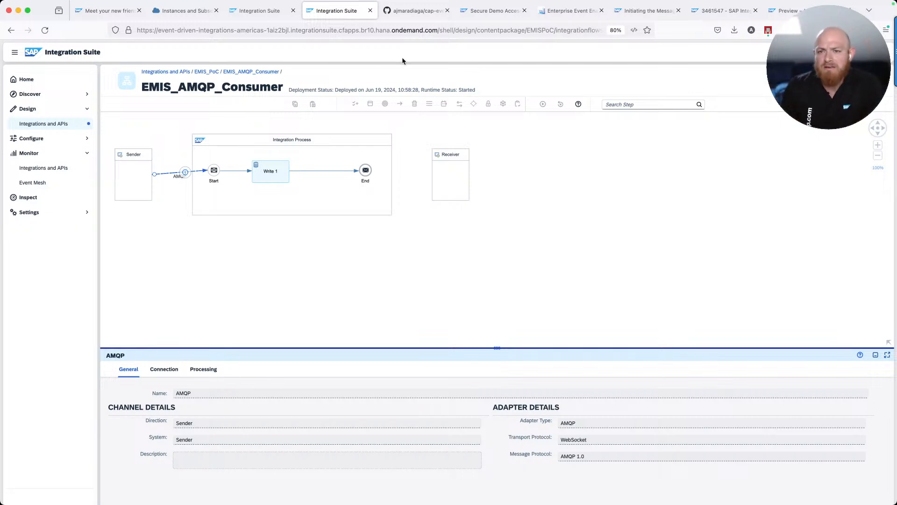
Read the EMIS blog comments confirming the free tier, where 100 events equal 1 IS message
left_click(114, 11)
scroll(253, 175, "down", 20)
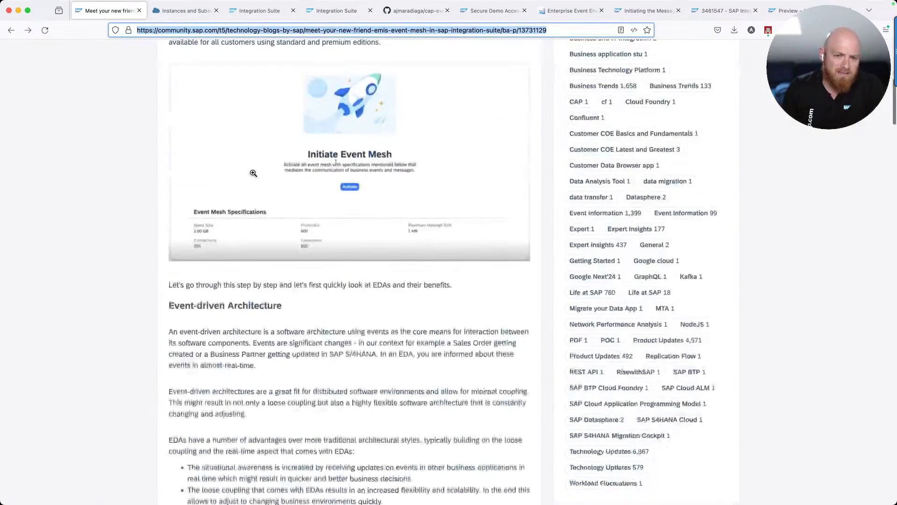
scroll(253, 173, "down", 9)
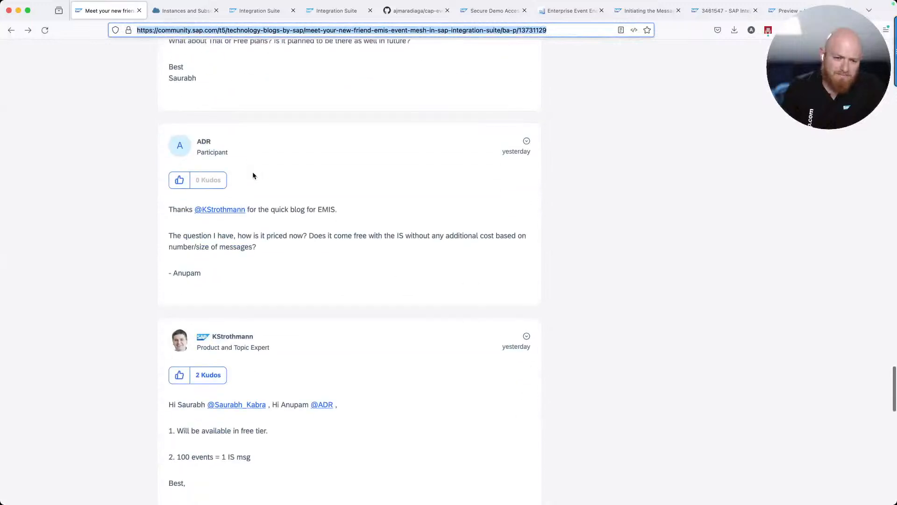
scroll(251, 171, "up", 1)
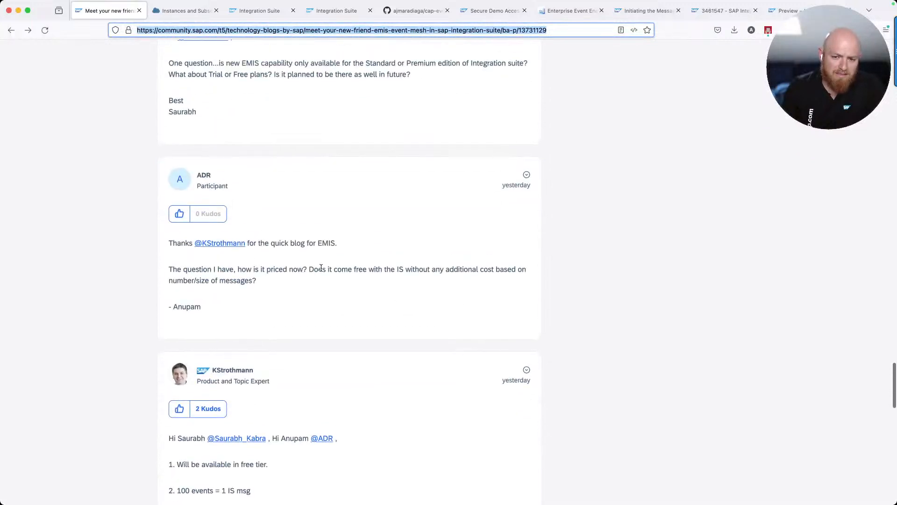
scroll(378, 271, "down", 2)
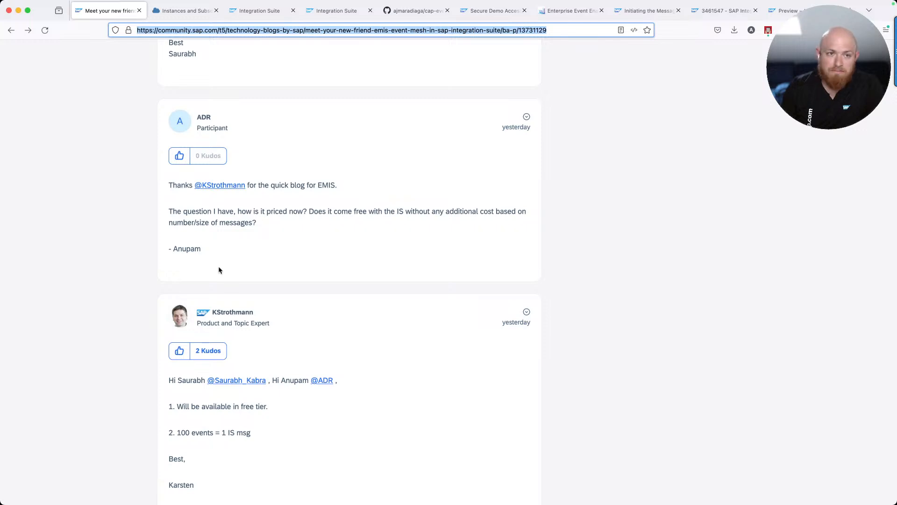
Produce a test event on channel EMIS_0092 and refresh to see it acknowledged
left_click(255, 17)
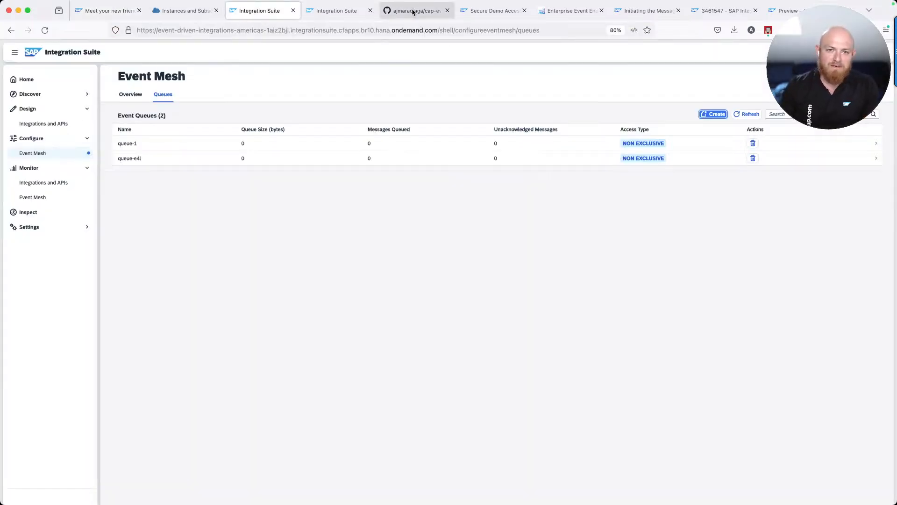
left_click(579, 11)
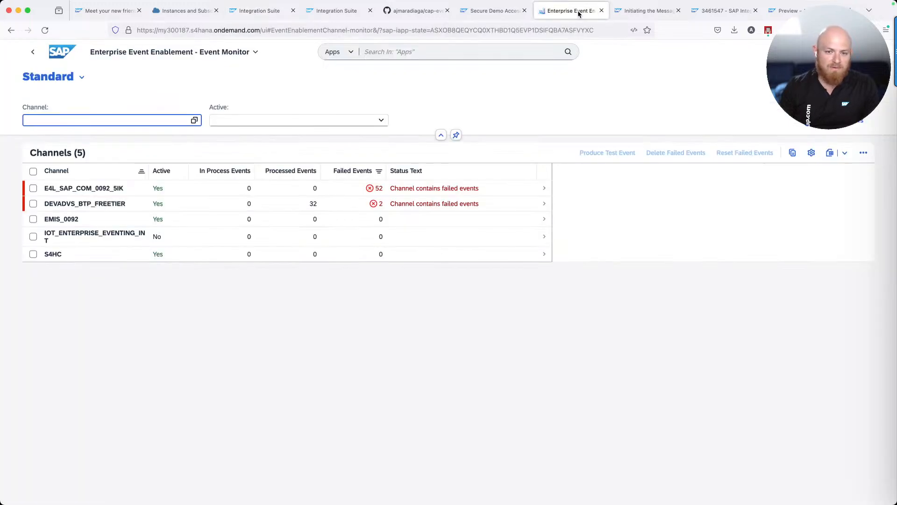
left_click(270, 220)
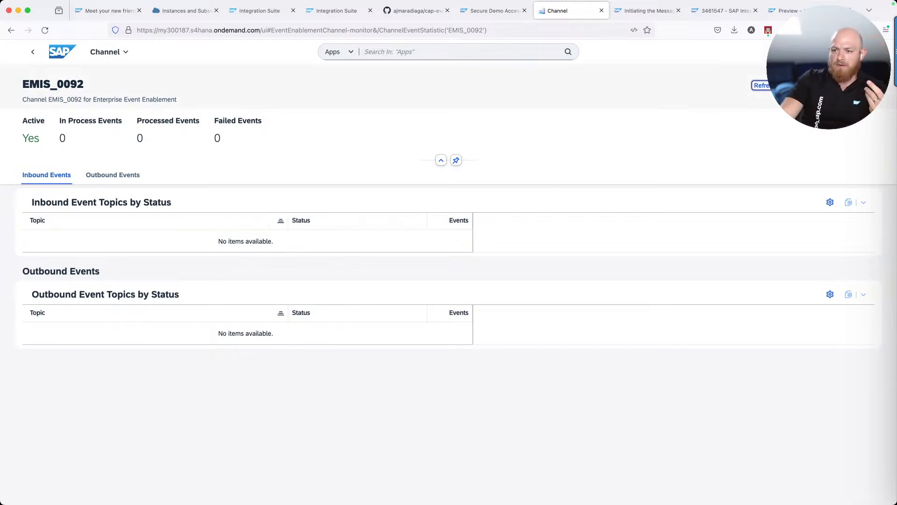
left_click(760, 86)
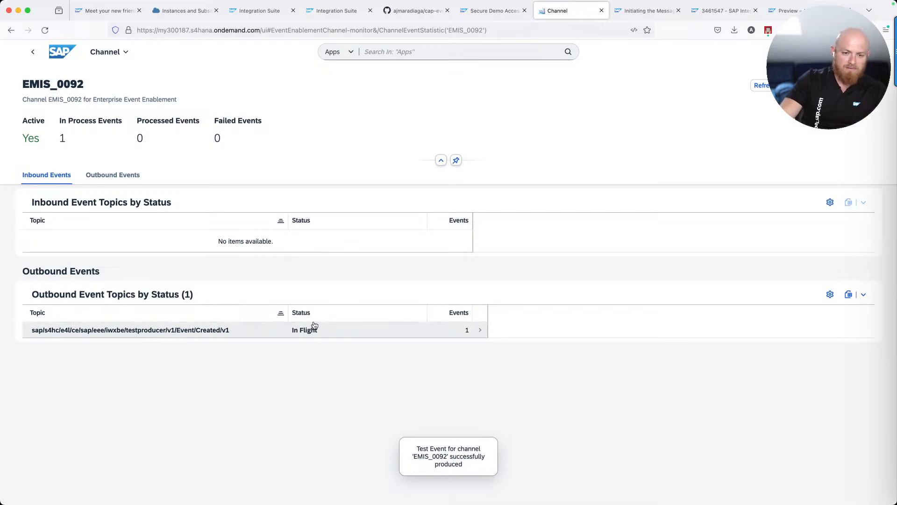
left_click(758, 86)
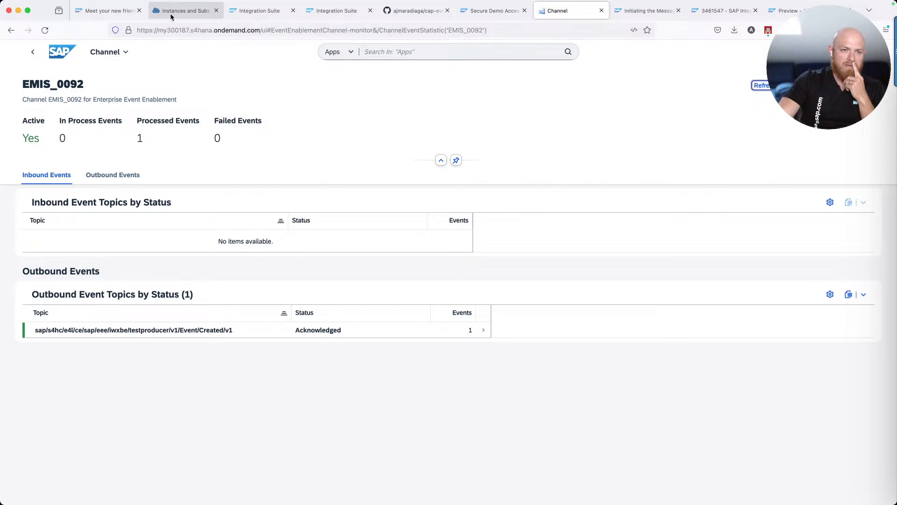
Refresh the Event Mesh queue list and open queue-e4l's details
left_click(259, 11)
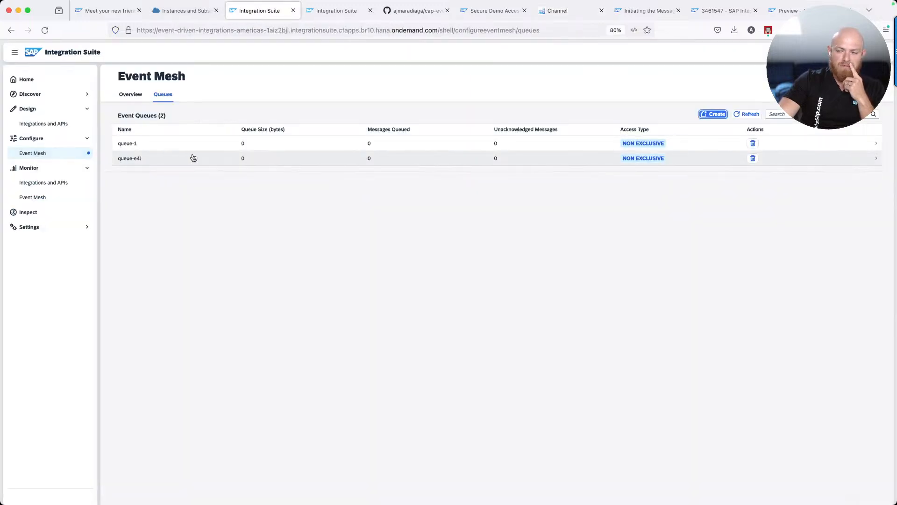
left_click(746, 113)
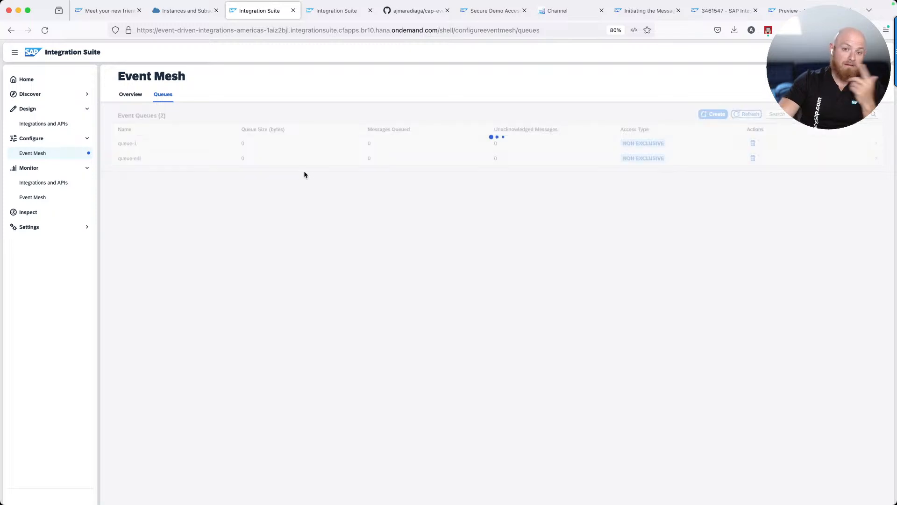
left_click(295, 162)
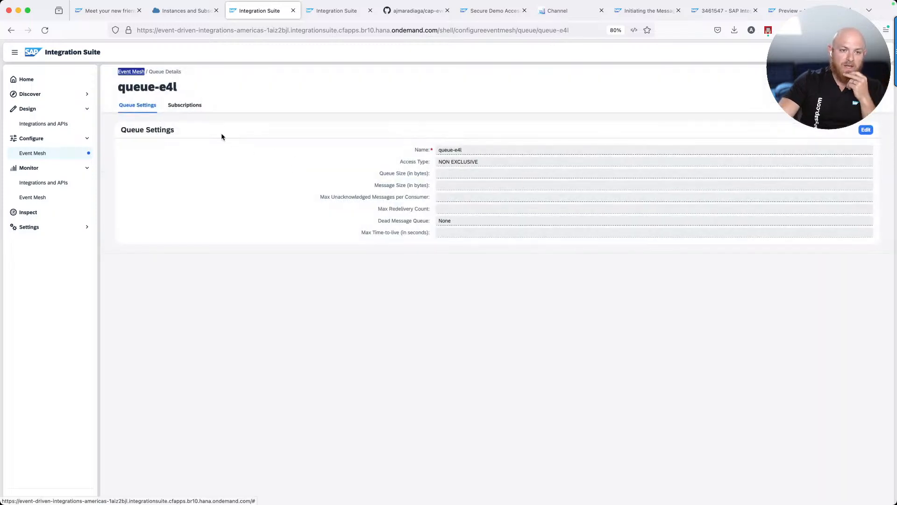
Create a queue-e4l subscription using the outbound topic copied from the EMIS_0092 channel monitor
left_click(190, 110)
left_click(714, 125)
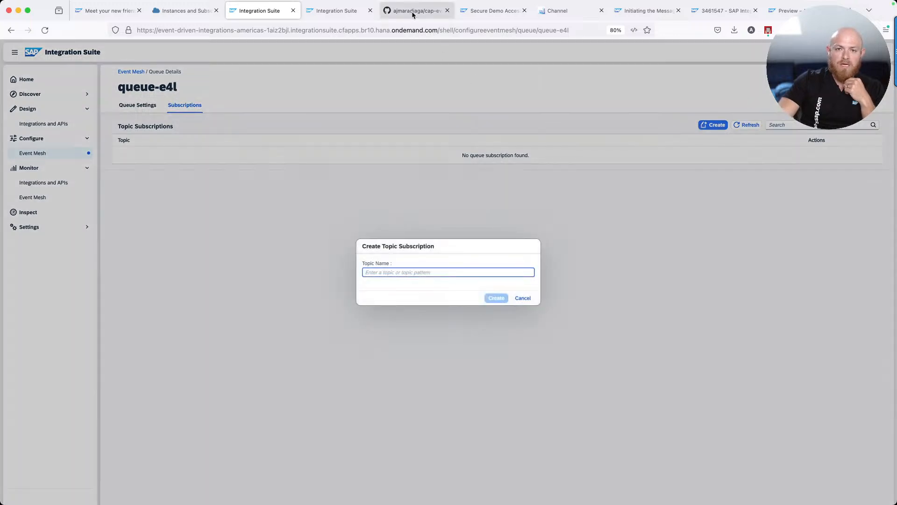
left_click(565, 14)
left_click_drag(245, 335, 34, 332)
key("super+c")
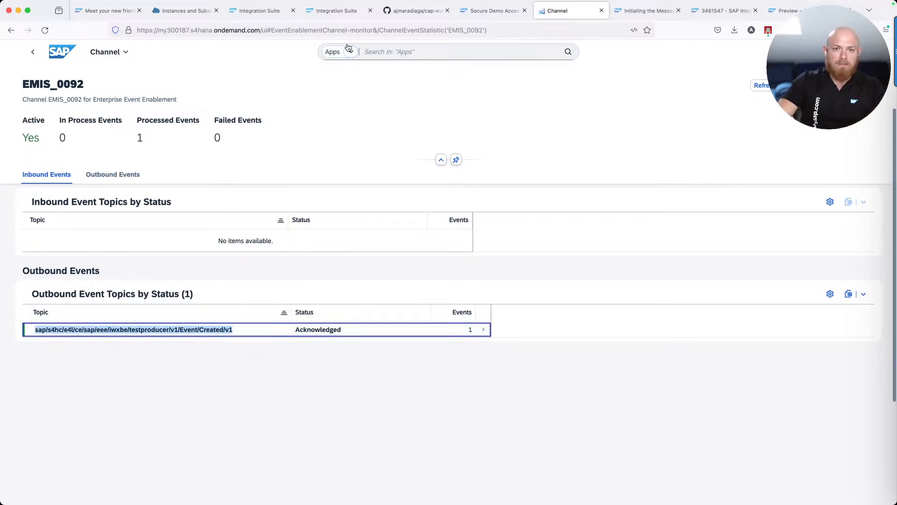
left_click(247, 15)
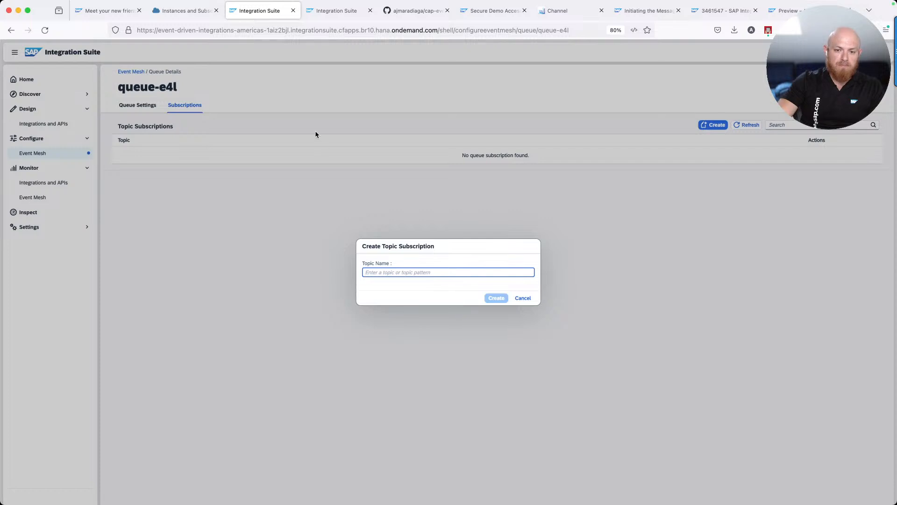
key("super+v")
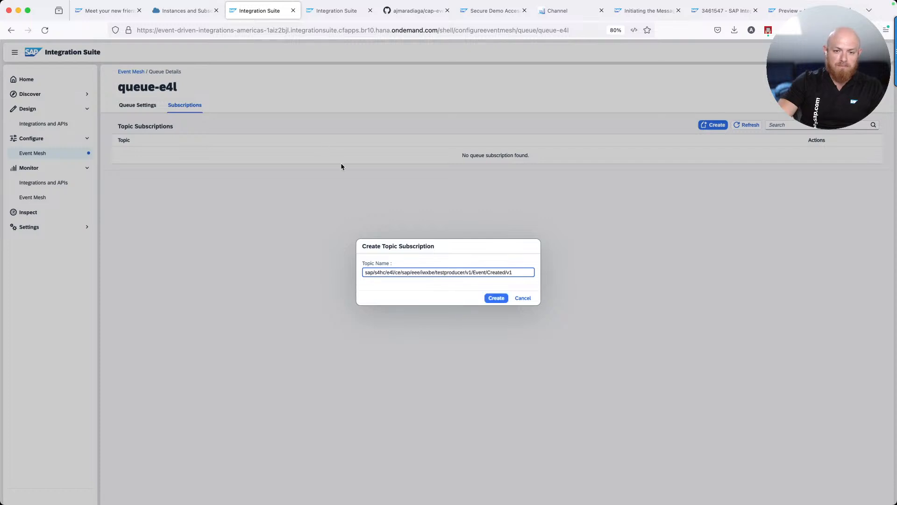
left_click(497, 298)
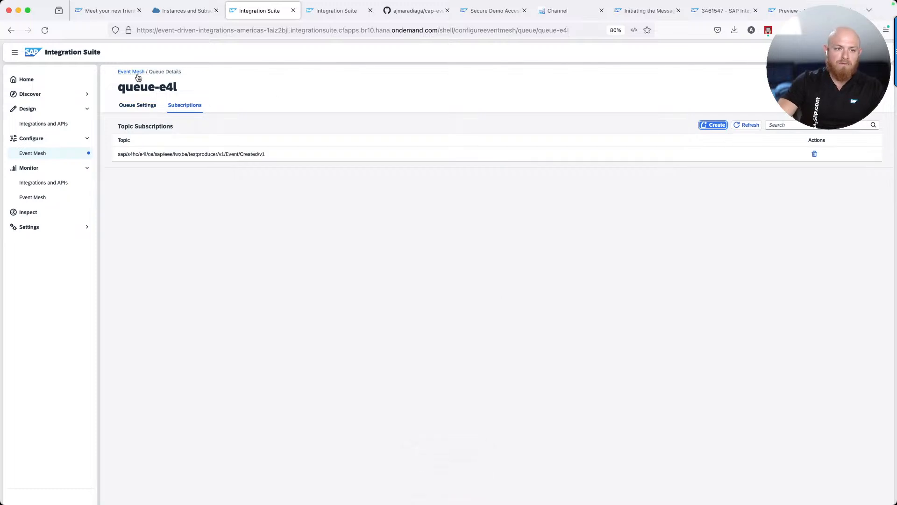
Refresh the channel statistics (2 processed, 0 failed) and recheck the Event Mesh queue list
left_click(46, 155)
left_click(32, 153)
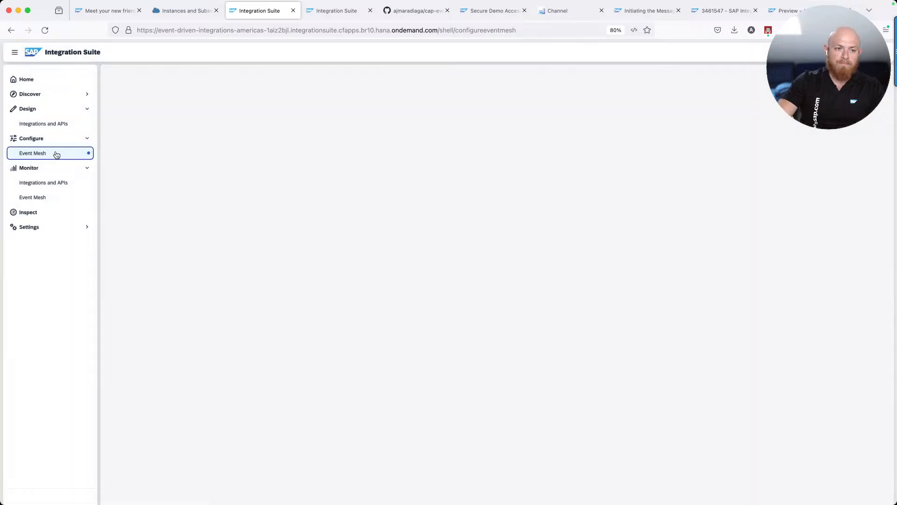
left_click(162, 95)
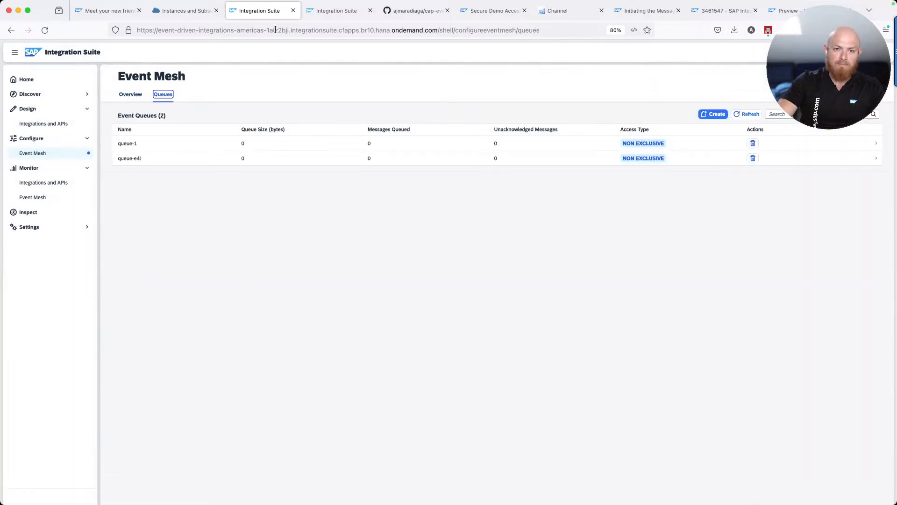
left_click(569, 11)
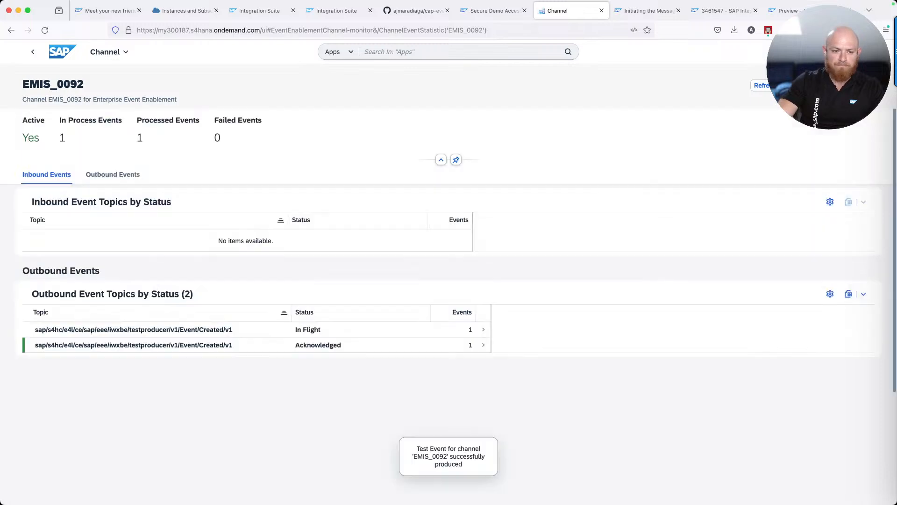
left_click(760, 86)
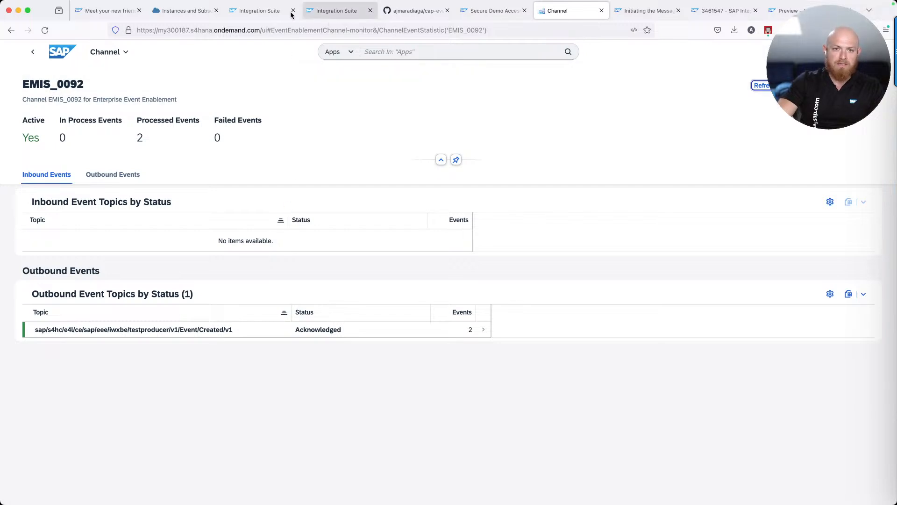
left_click(275, 13)
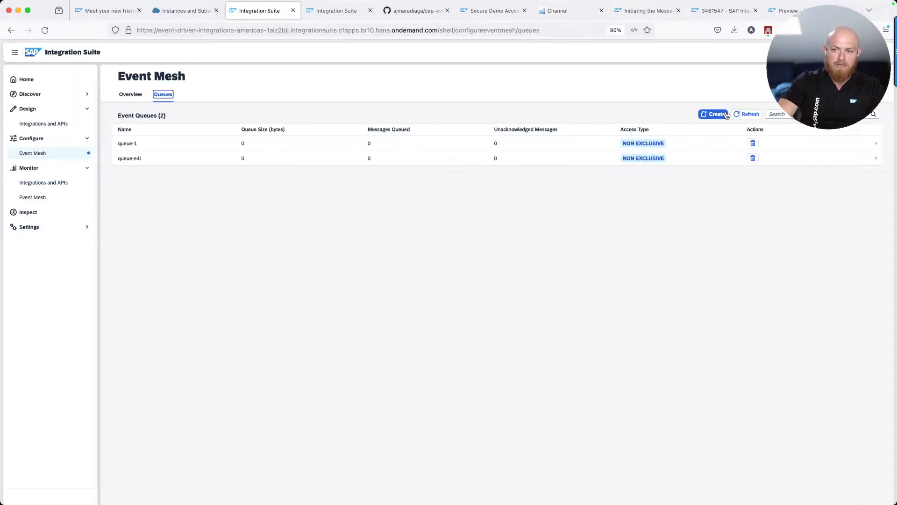
left_click(746, 115)
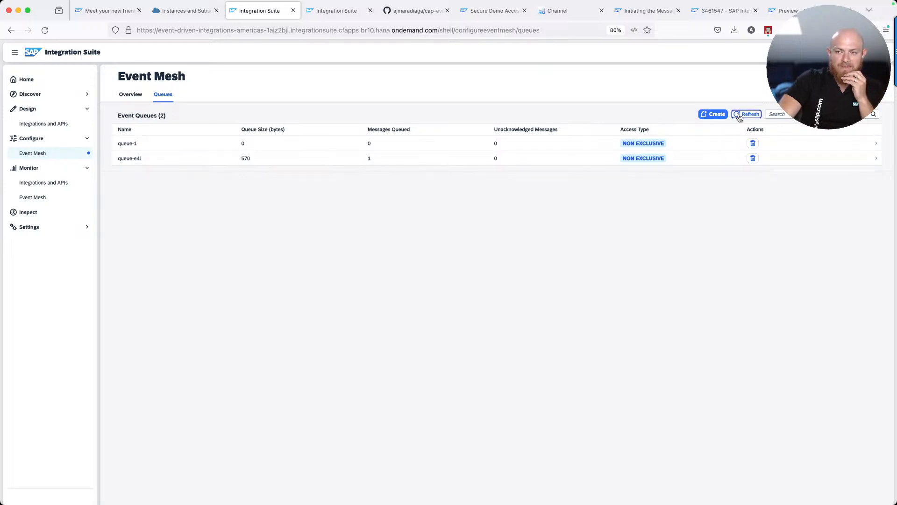
left_click(580, 12)
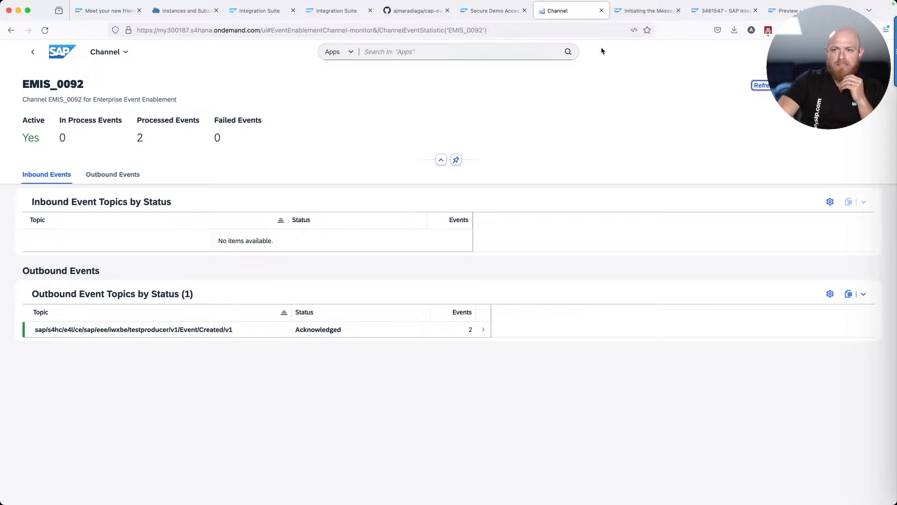
Load the SAP Business Accelerator Hub at hub.sap
left_click(790, 10)
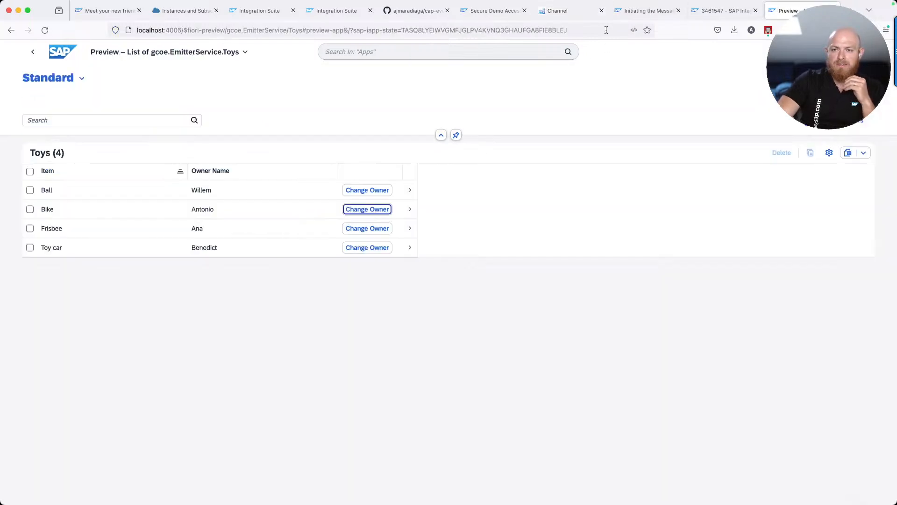
left_click(606, 30)
type("hub.sap")
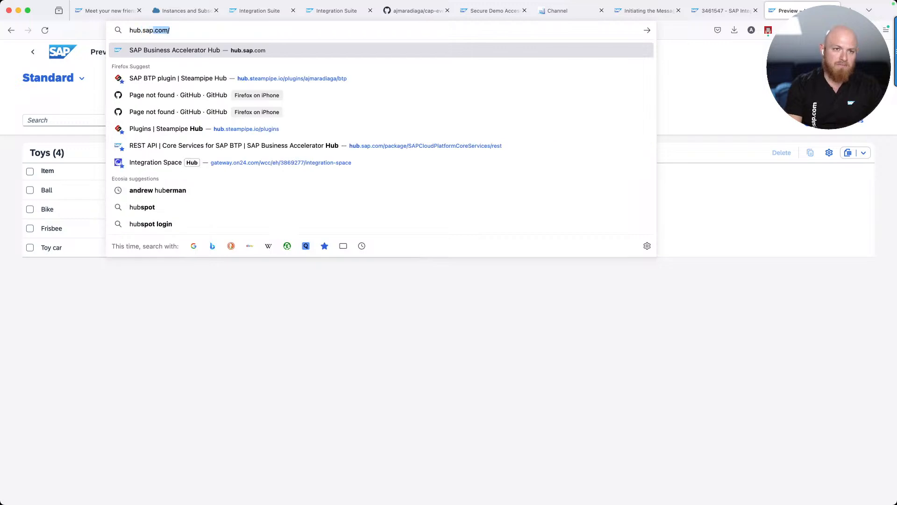
key("Return")
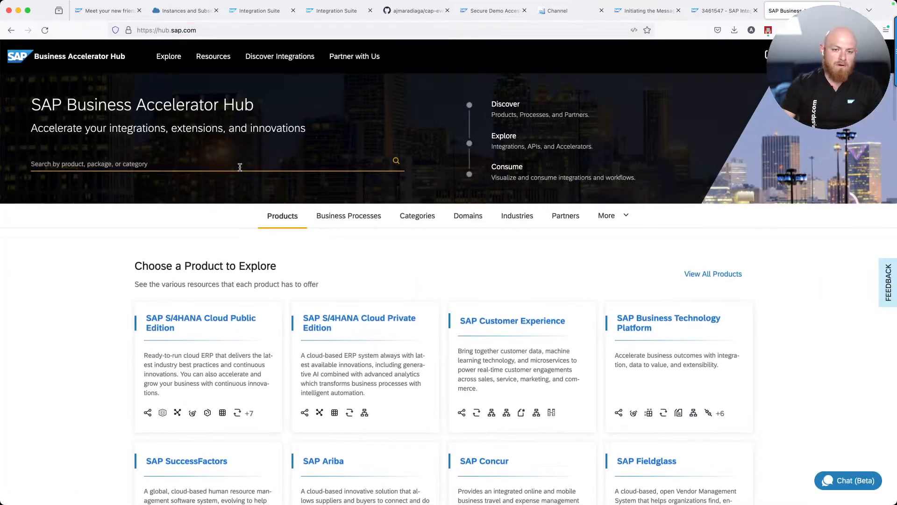
Open the S/4HANA Cloud Public Edition package from Events > Packages, page 2
scroll(397, 336, "down", 10)
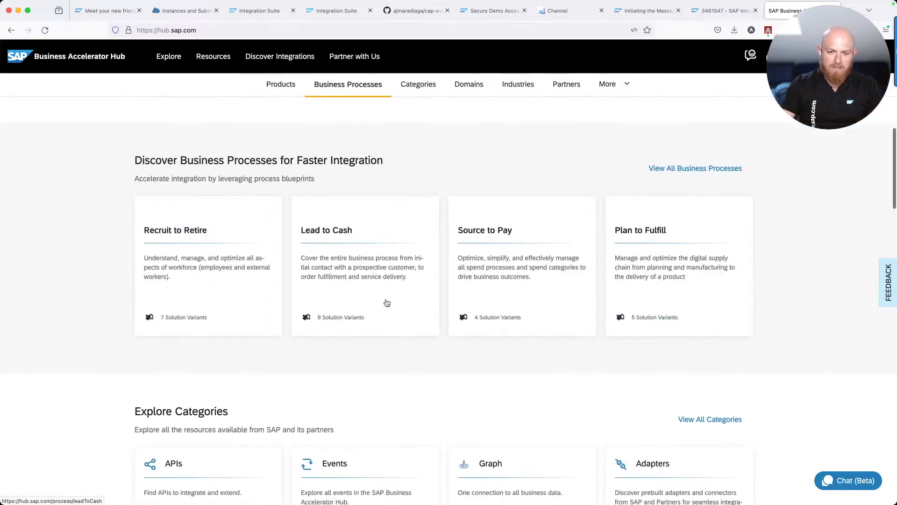
scroll(374, 337, "down", 3)
left_click(351, 385)
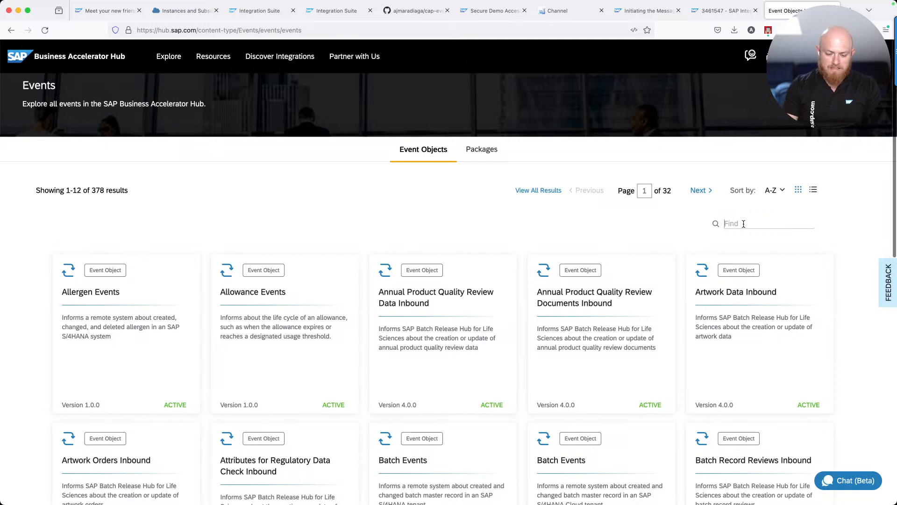
left_click(491, 154)
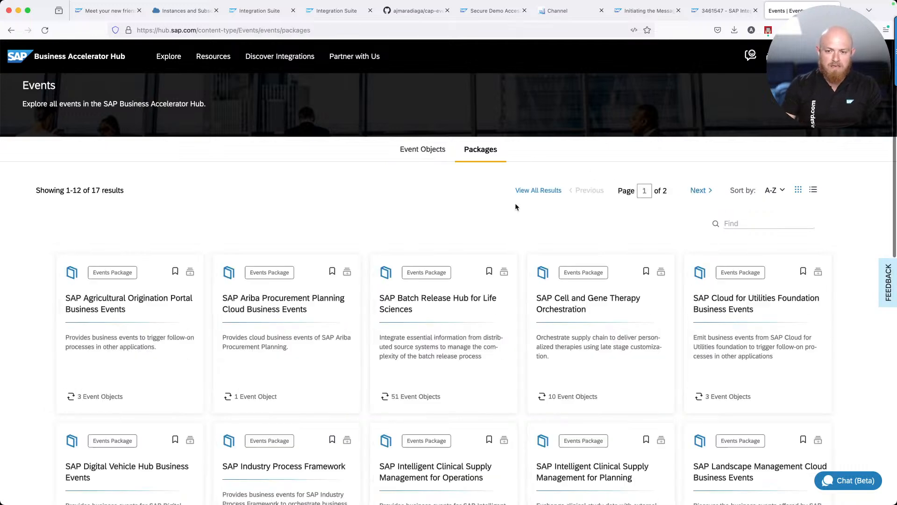
scroll(613, 293, "down", 10)
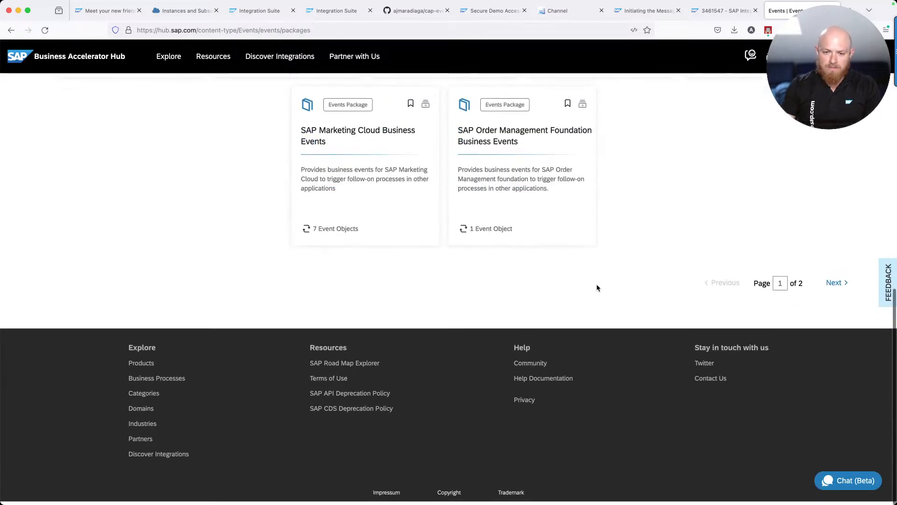
left_click(840, 290)
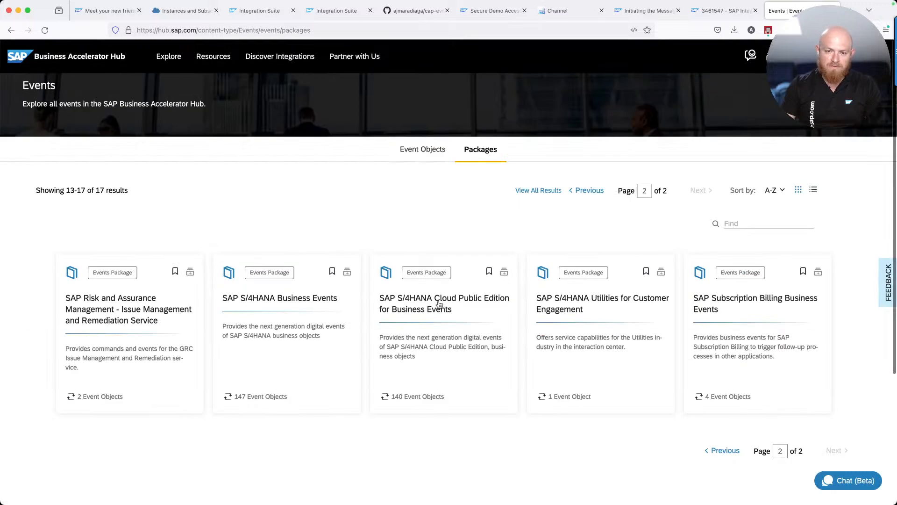
left_click(414, 307)
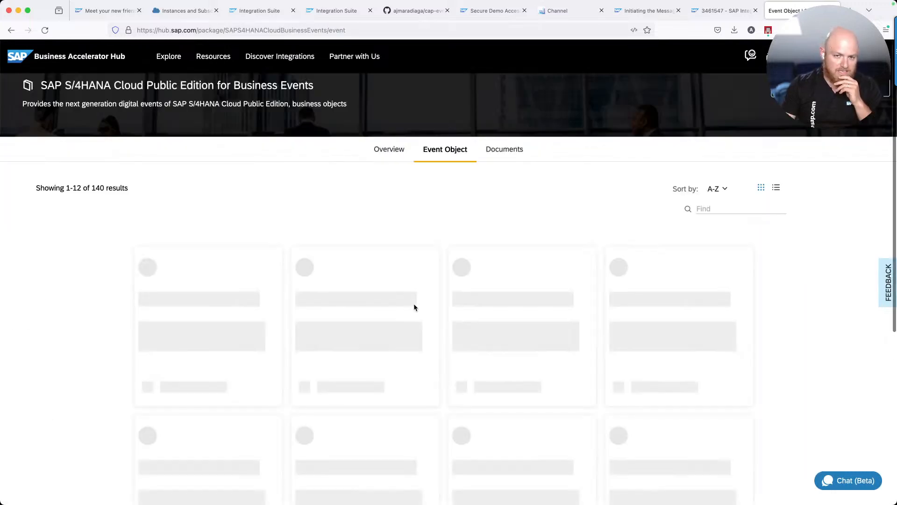
Filter for 'Business Users' and copy the Business User Events Created/v1 topic path
left_click(737, 211)
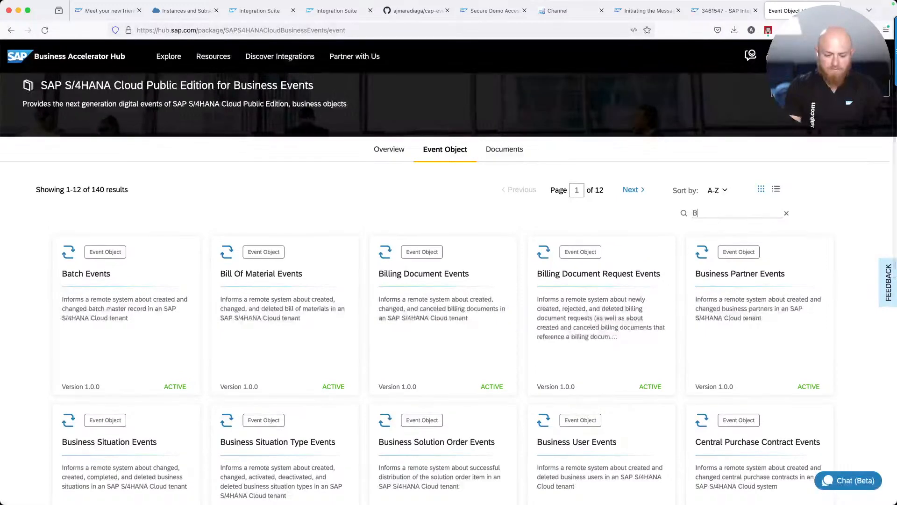
type("Business Users")
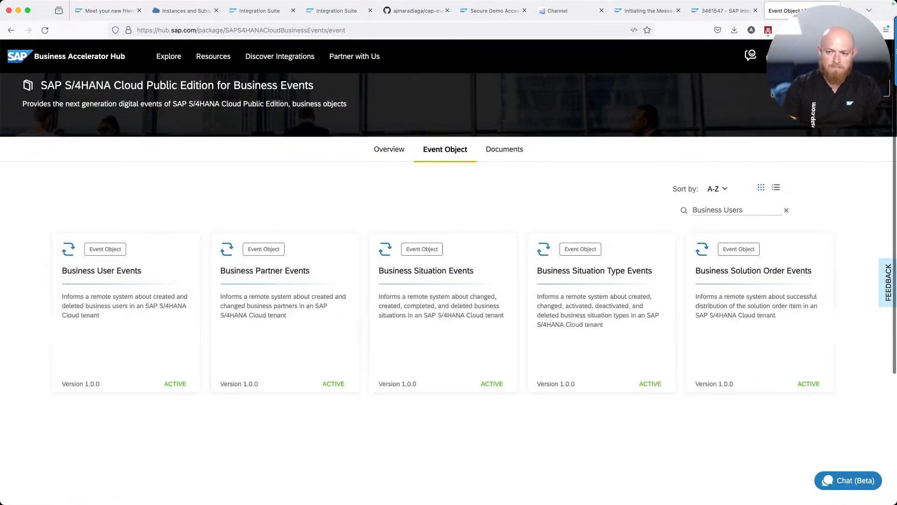
left_click(112, 273)
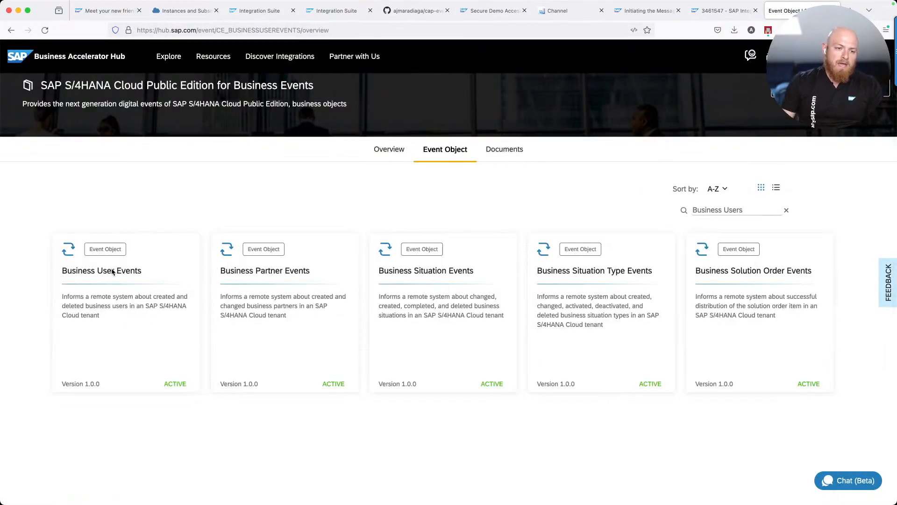
left_click(206, 261)
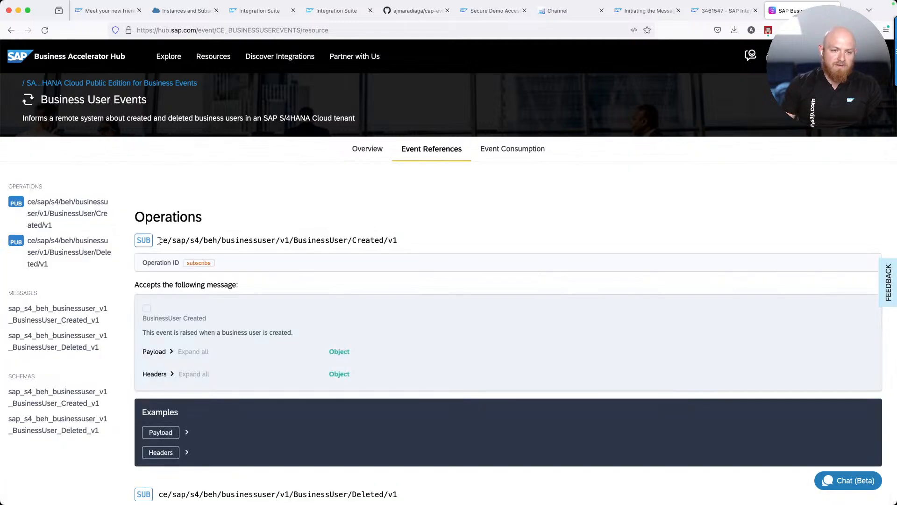
left_click_drag(159, 240, 395, 240)
key("super+c")
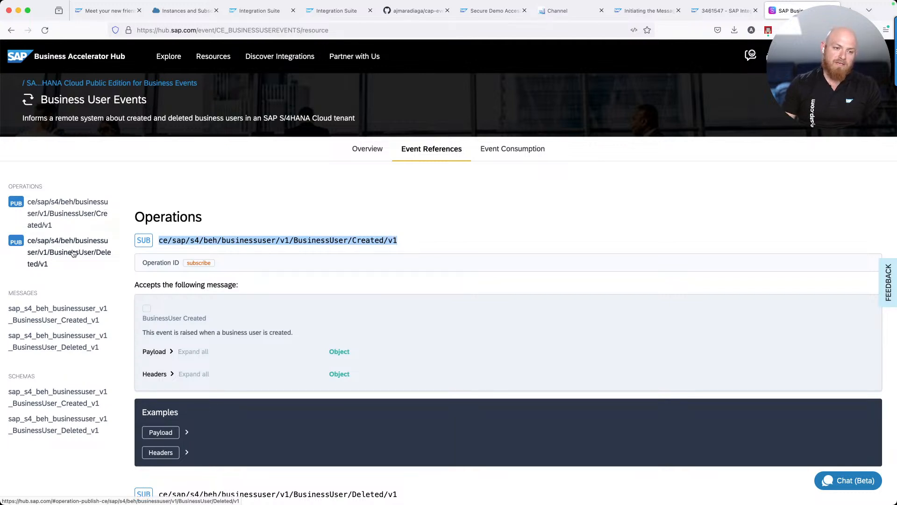
left_click(161, 243)
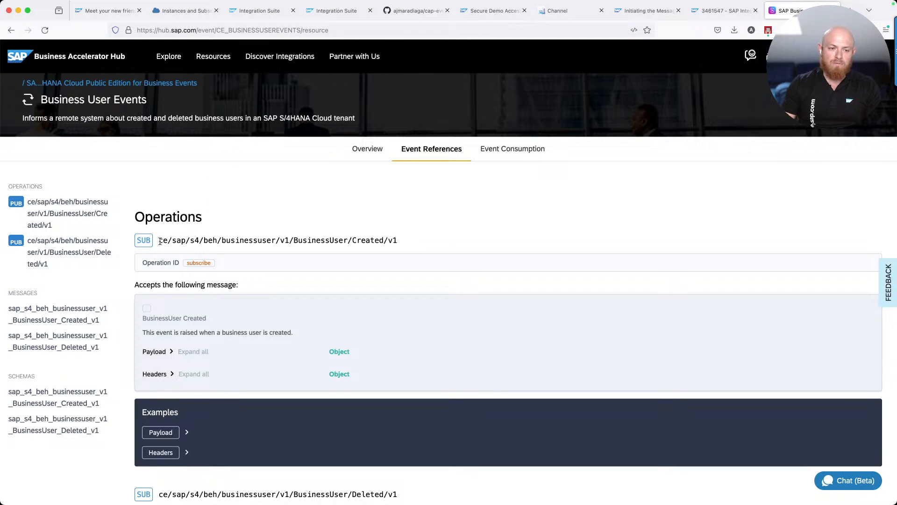
left_click_drag(161, 241, 394, 238)
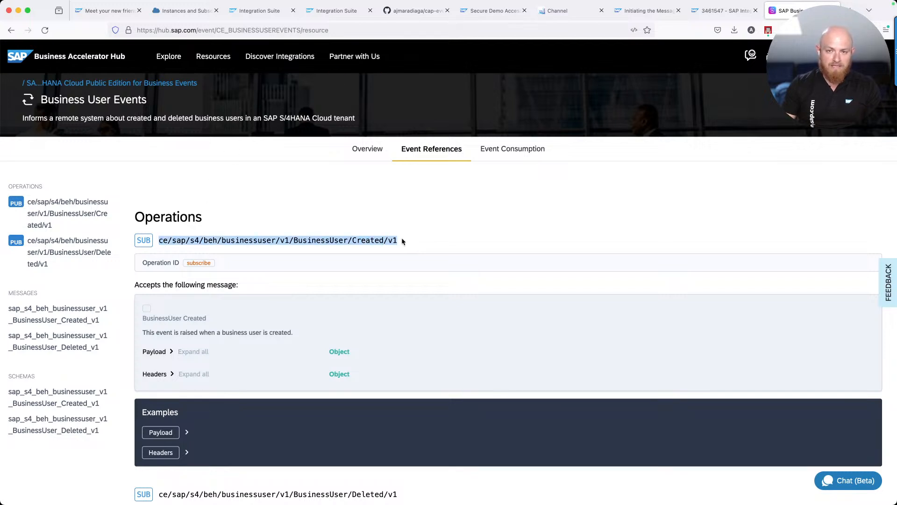
Open queue-e4l's details in Integration Suite's Event Mesh
left_click(192, 11)
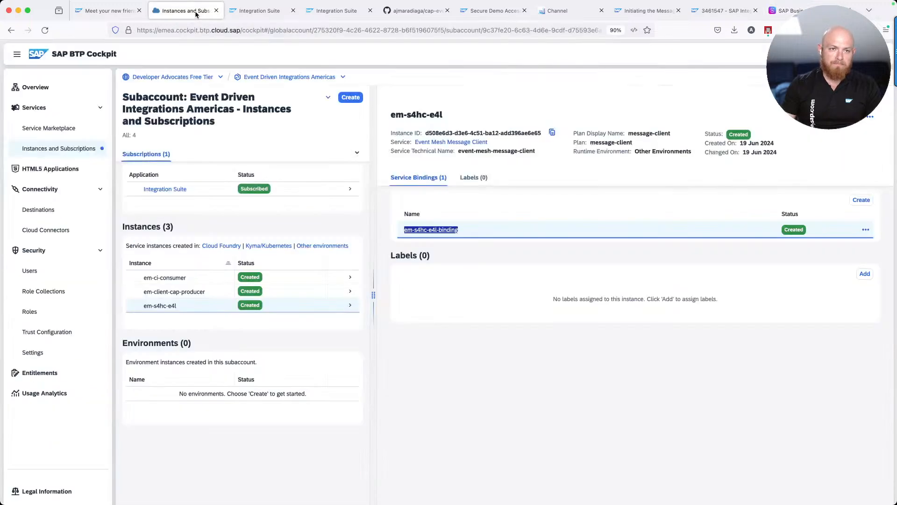
left_click(260, 10)
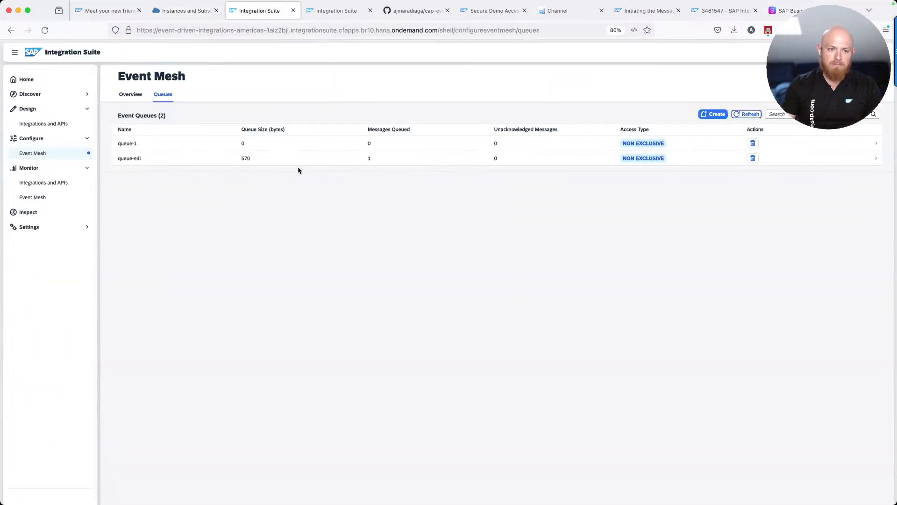
left_click(290, 159)
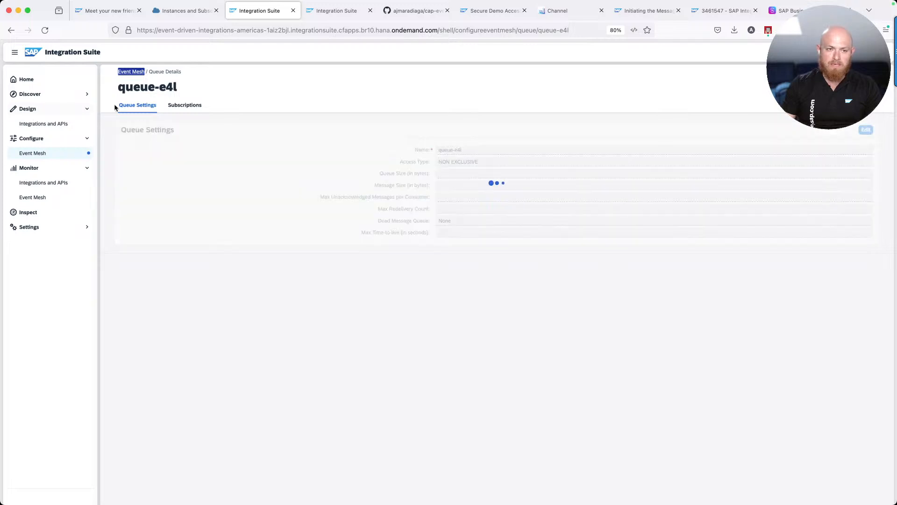
Subscribe queue-e4l to sap/s4hc/e4l/ce/sap/s4/beh/businessuser/v1/BusinessUser/* by editing the pasted topic
left_click(185, 105)
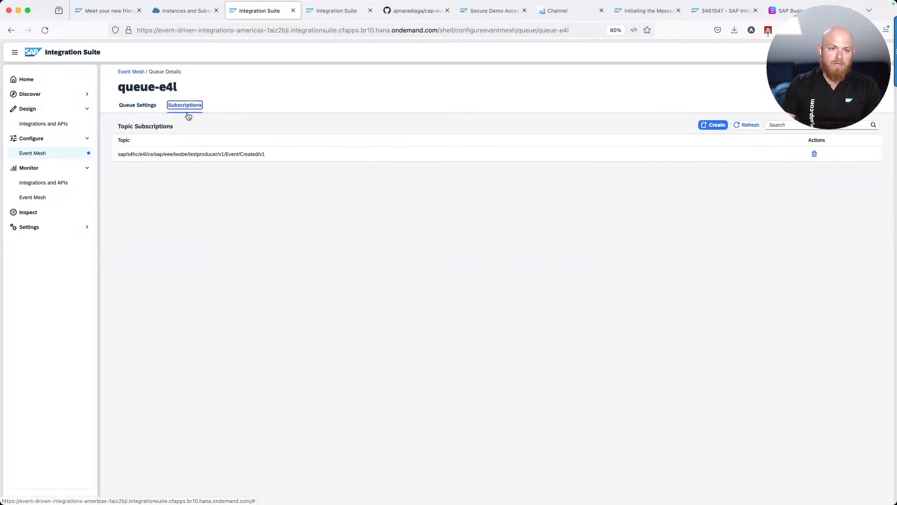
left_click(713, 125)
left_click(407, 271)
key("super+v")
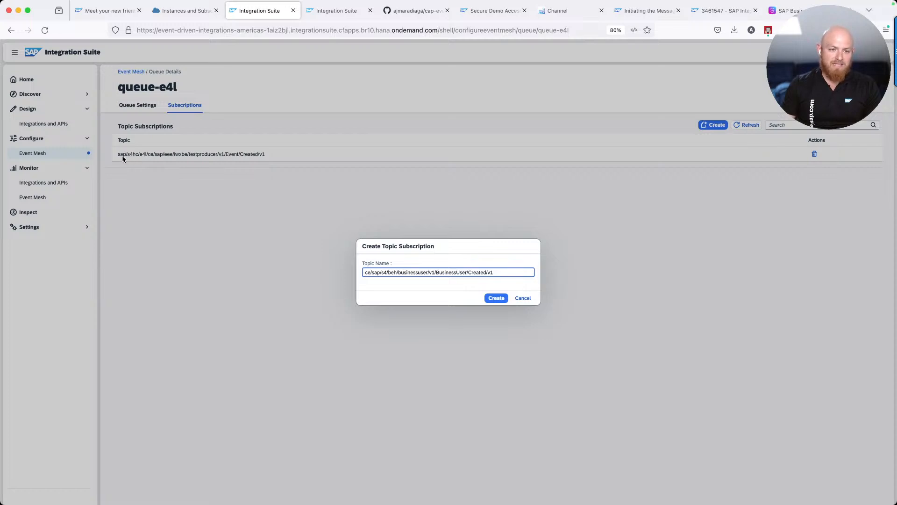
left_click(365, 272)
type("sap/")
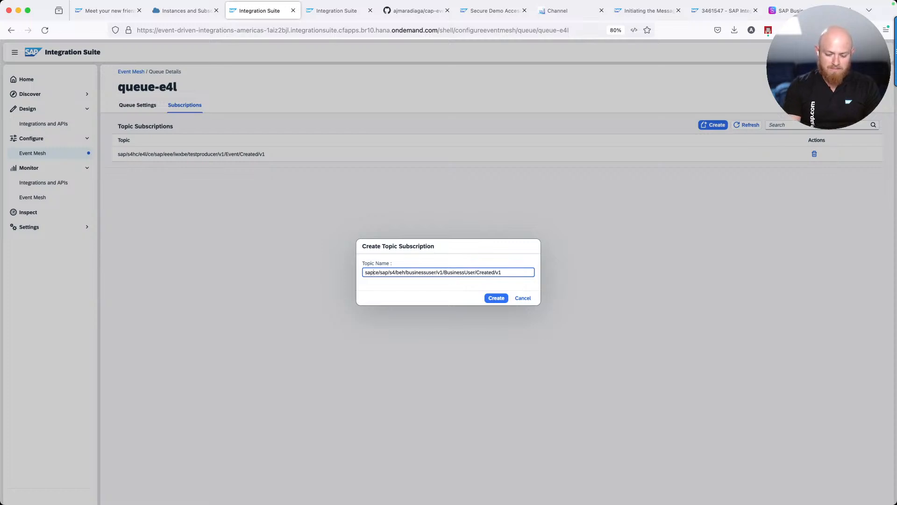
type("s4hc/")
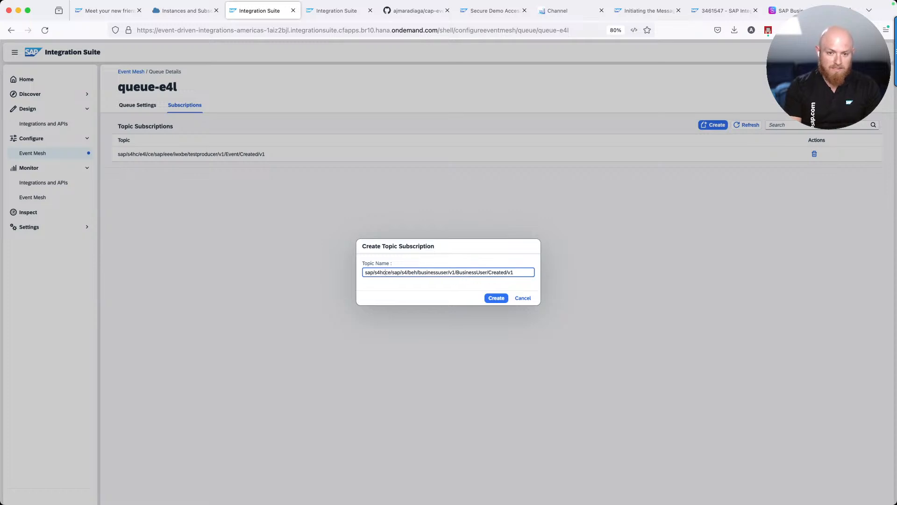
type("e4l/")
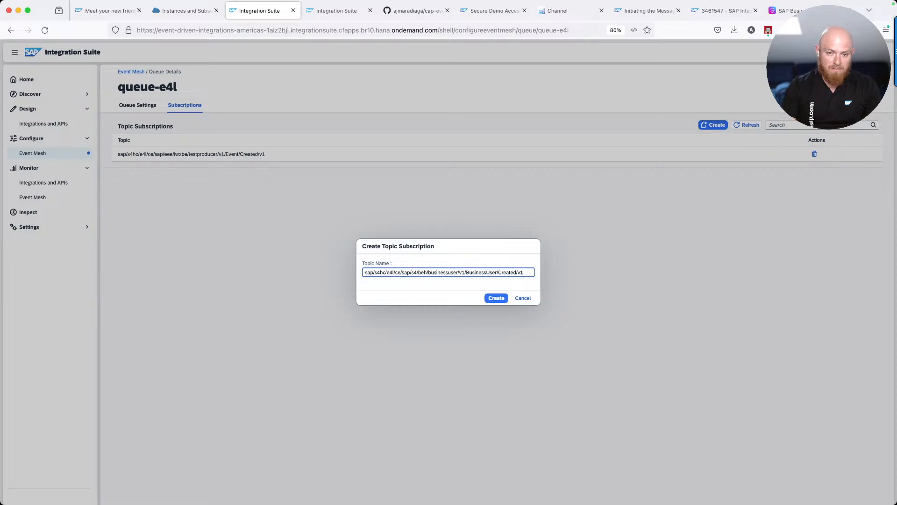
key("super+Right")
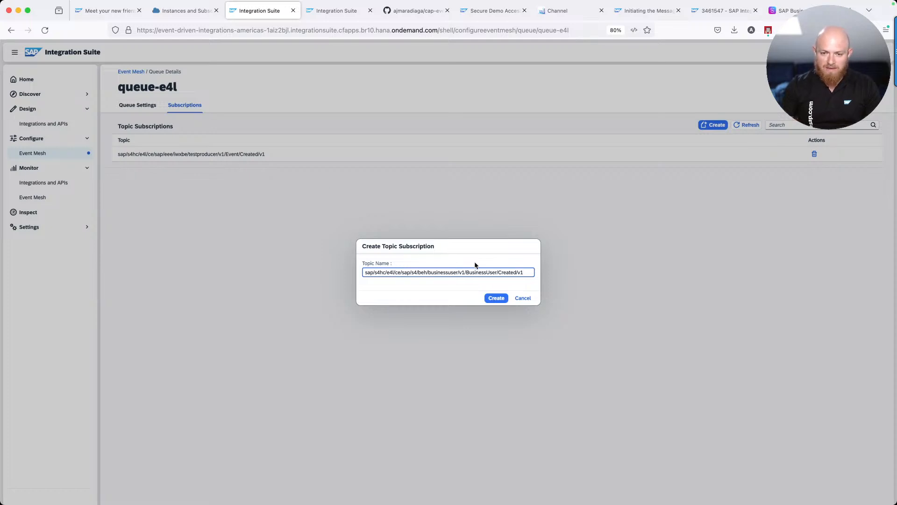
left_click(498, 272, "shift")
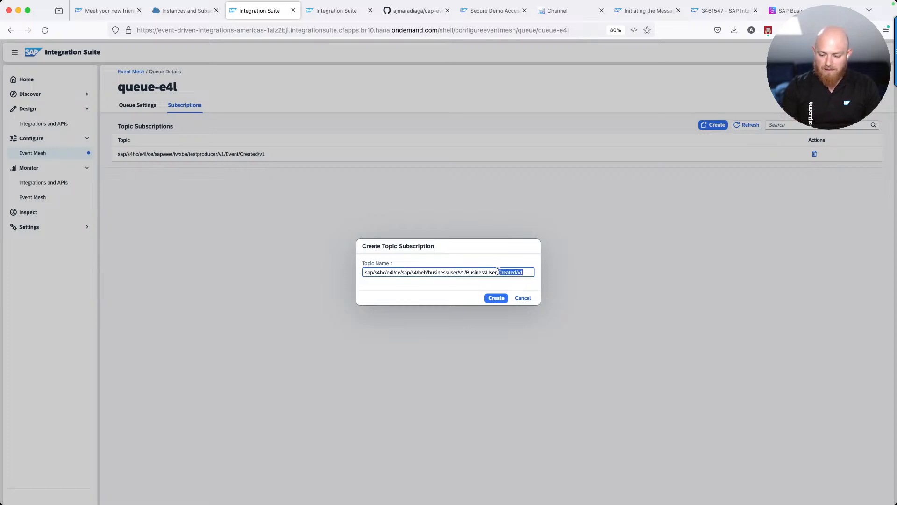
type("*")
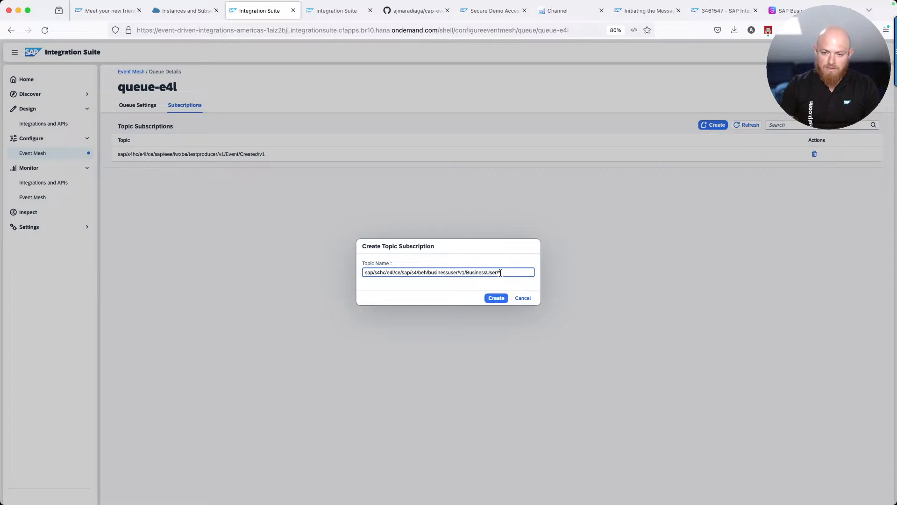
left_click(497, 299)
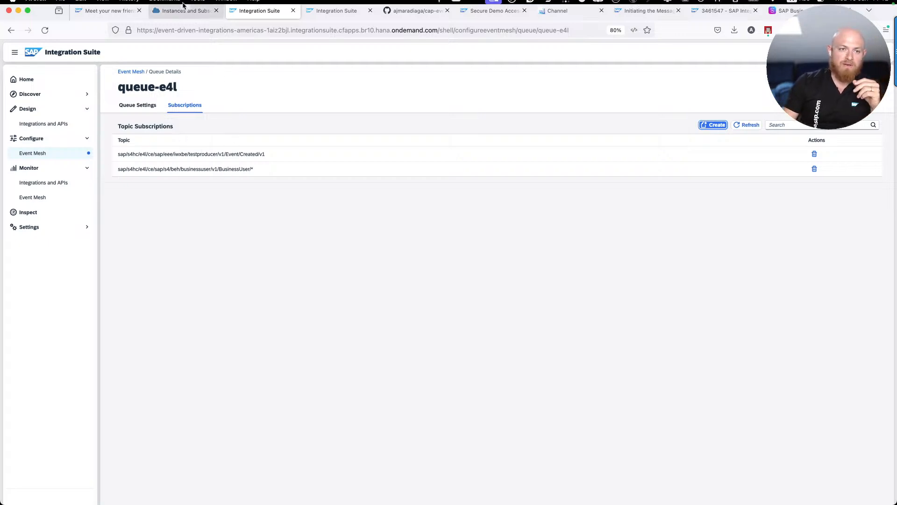
Return to the Event Mesh queue list and refresh its message counts
left_click(47, 155)
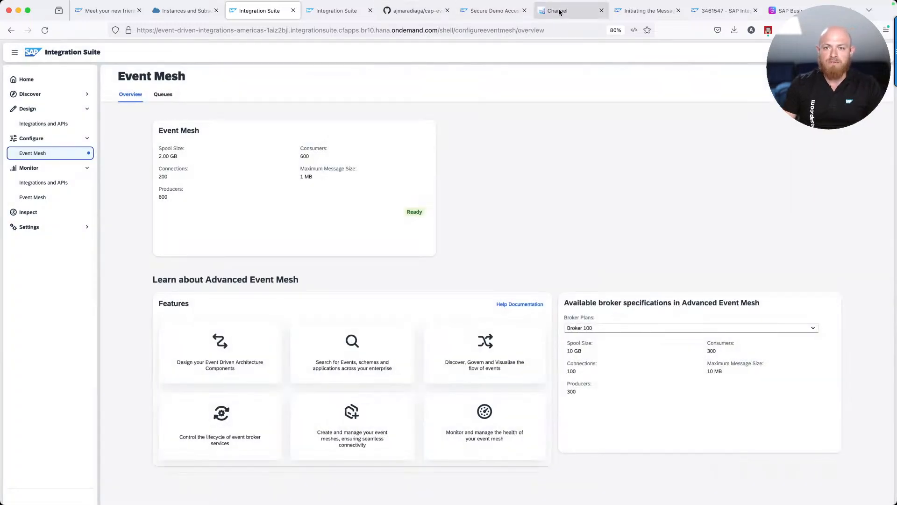
left_click(168, 96)
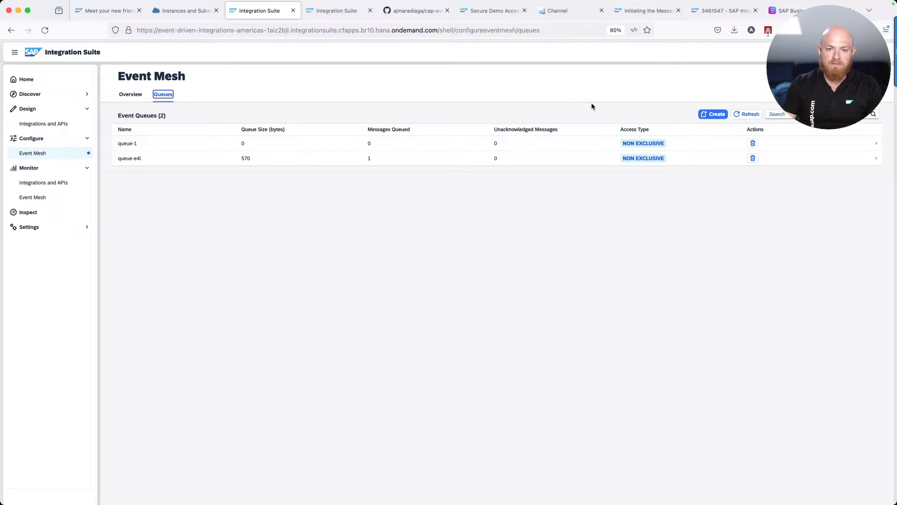
left_click(751, 115)
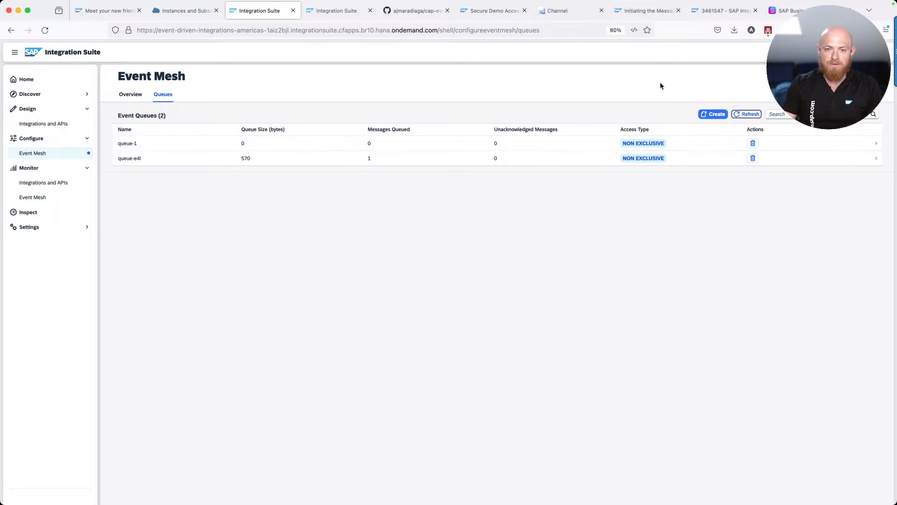
left_click(557, 10)
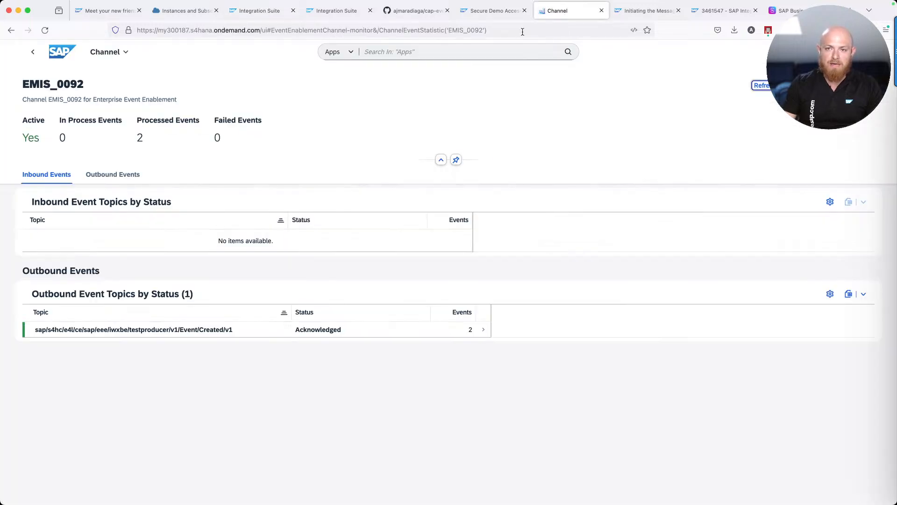
Create a new business user for an existing person via the Business Users app
left_click(394, 52)
type("Business Users")
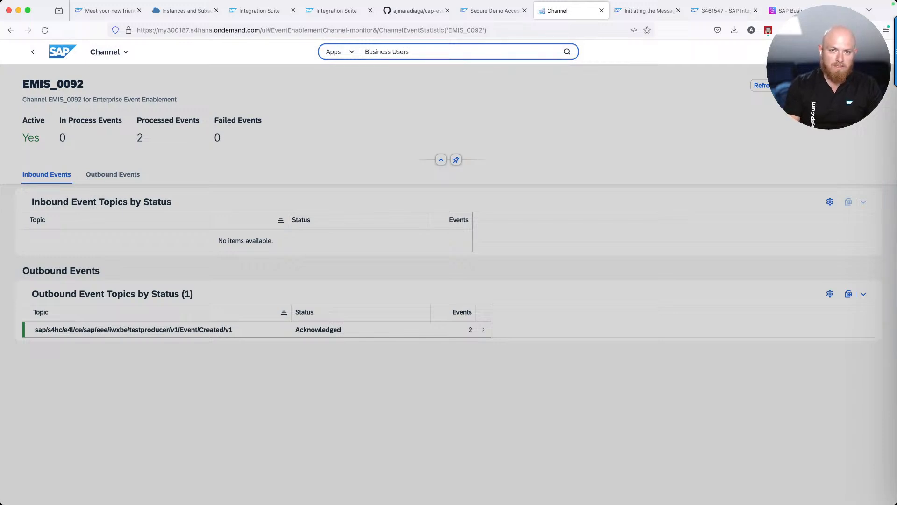
key("Return")
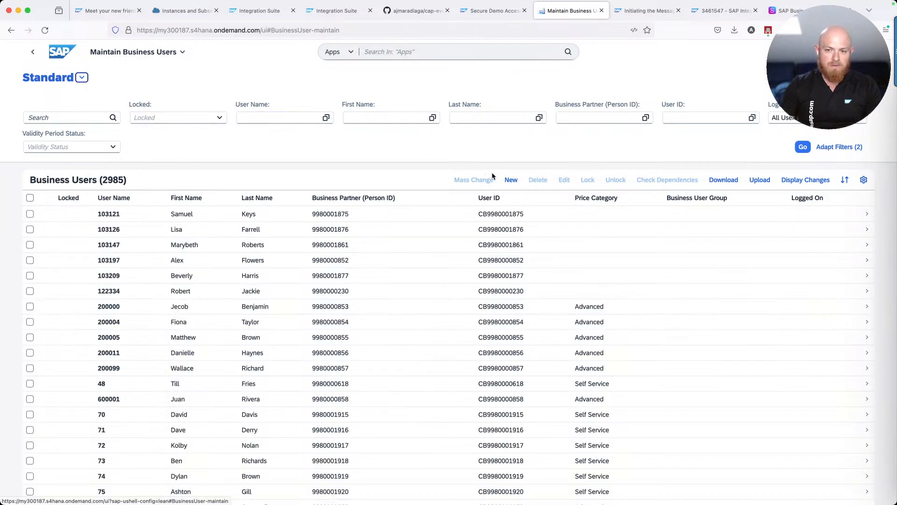
left_click(511, 179)
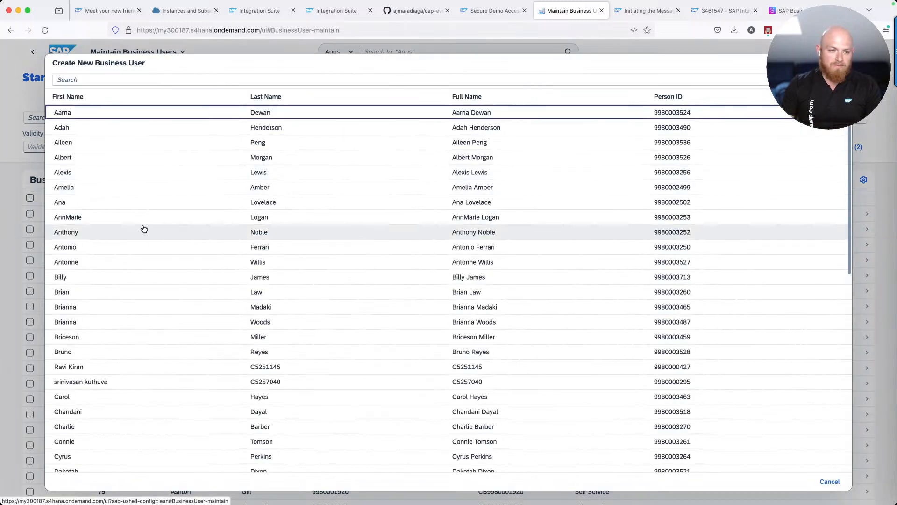
left_click(98, 246)
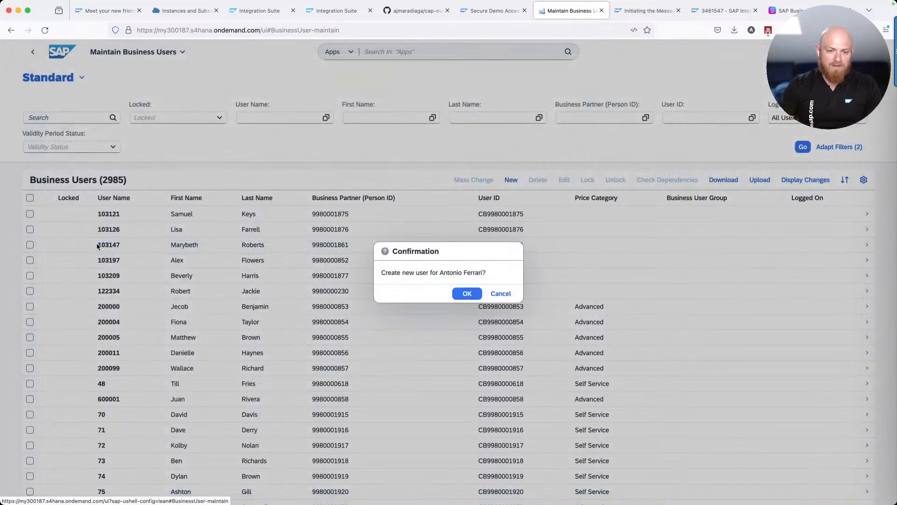
left_click(481, 294)
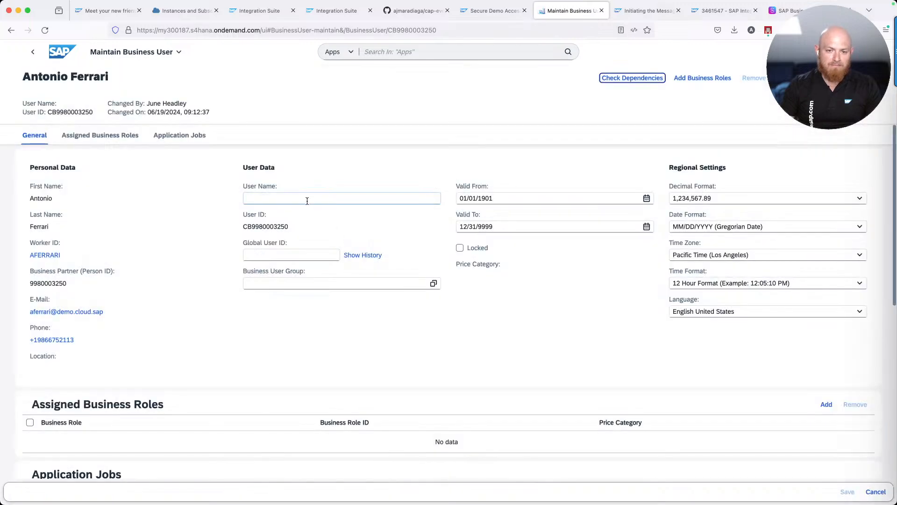
Enter and save the new user's user name, then filter the users list to find it
left_click(308, 201)
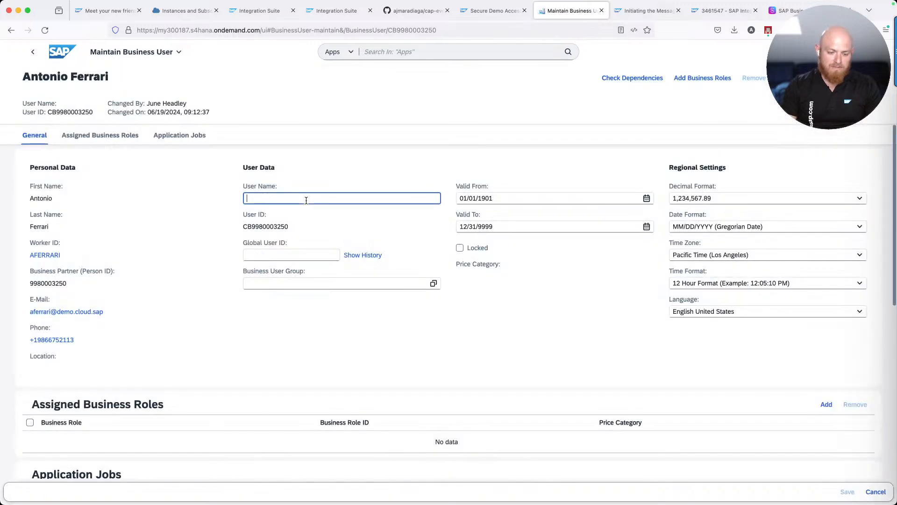
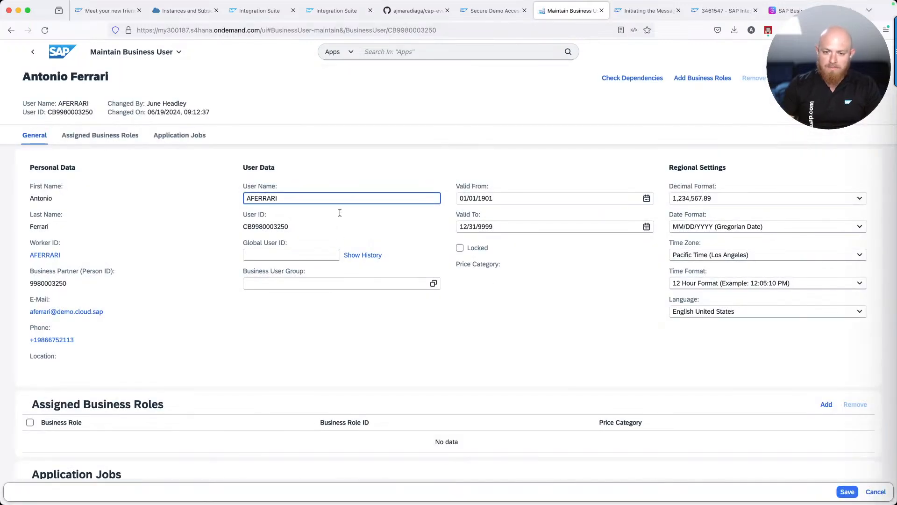
left_click(847, 492)
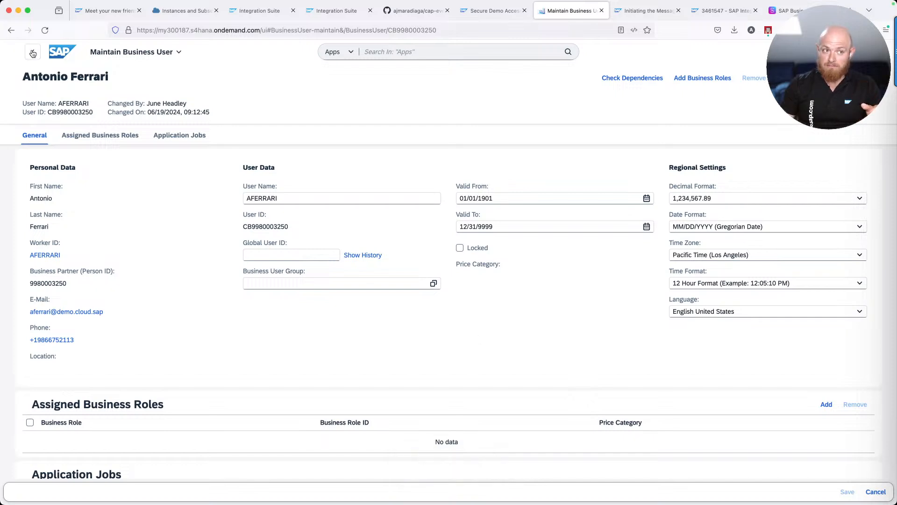
left_click(32, 53)
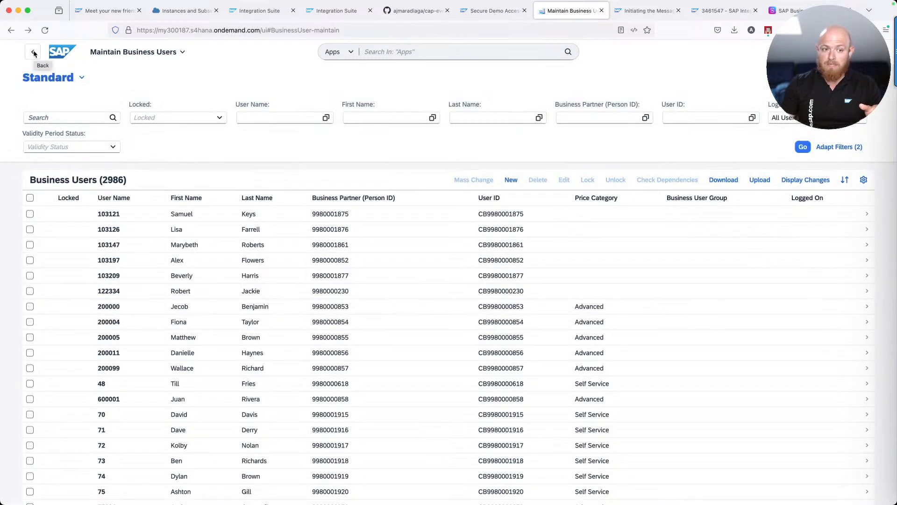
left_click(246, 115)
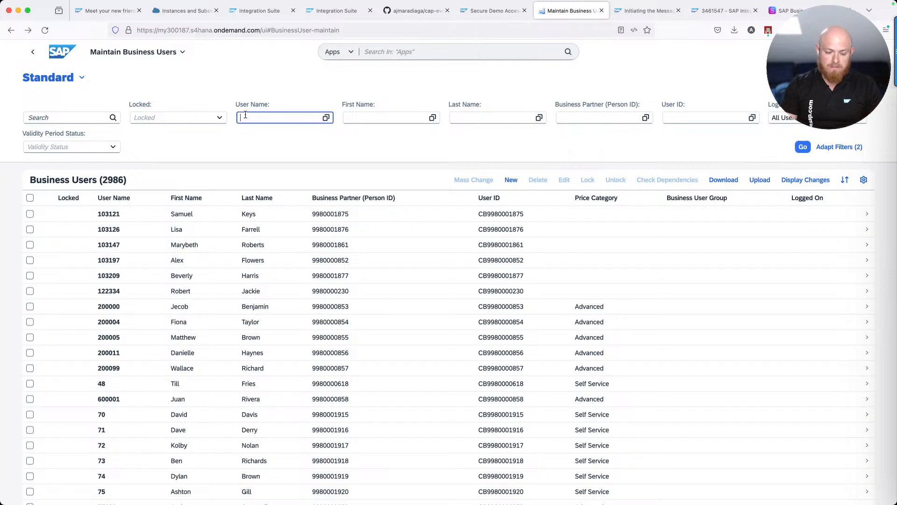
key("Return")
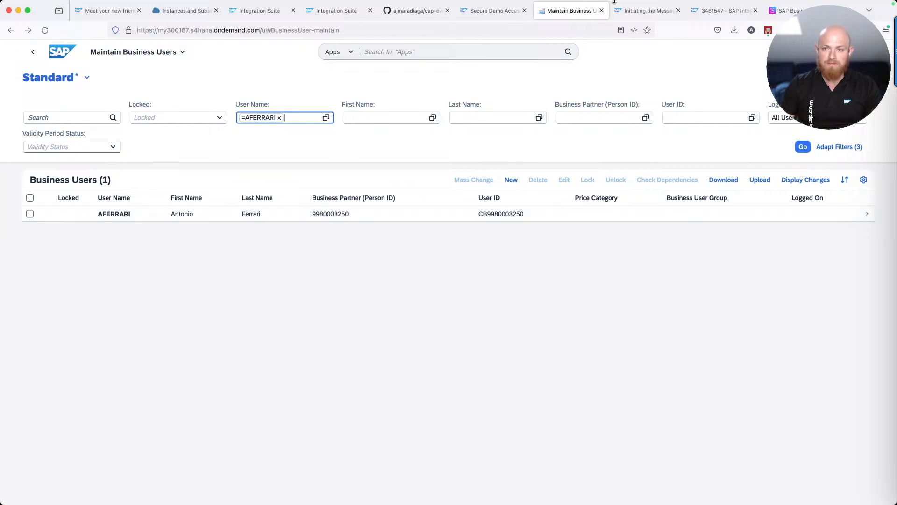
left_click(280, 15)
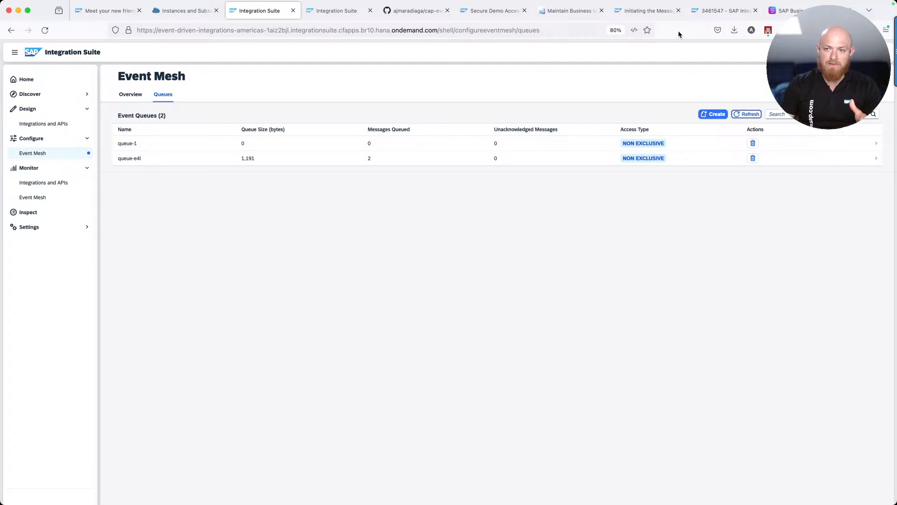
Delete the filtered business user and recheck queue-e4l, now 3 messages totalling 1,812 bytes
left_click(665, 14)
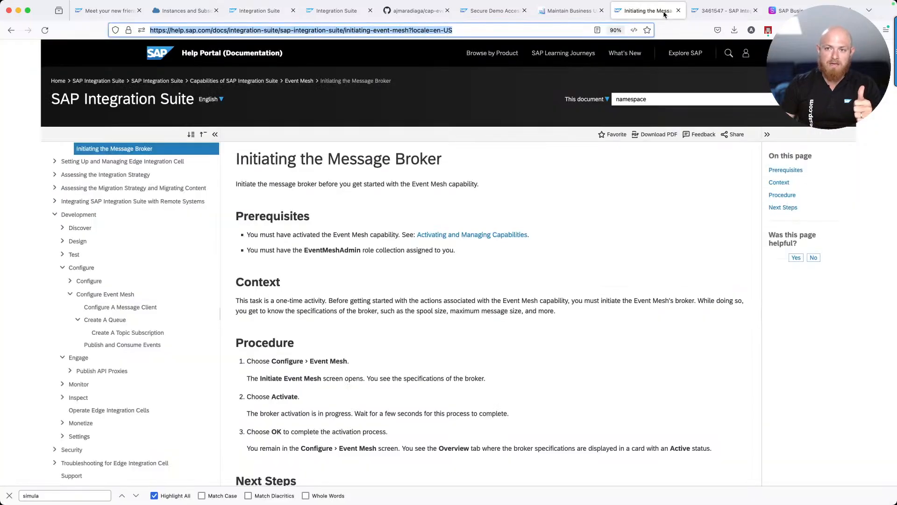
left_click(581, 14)
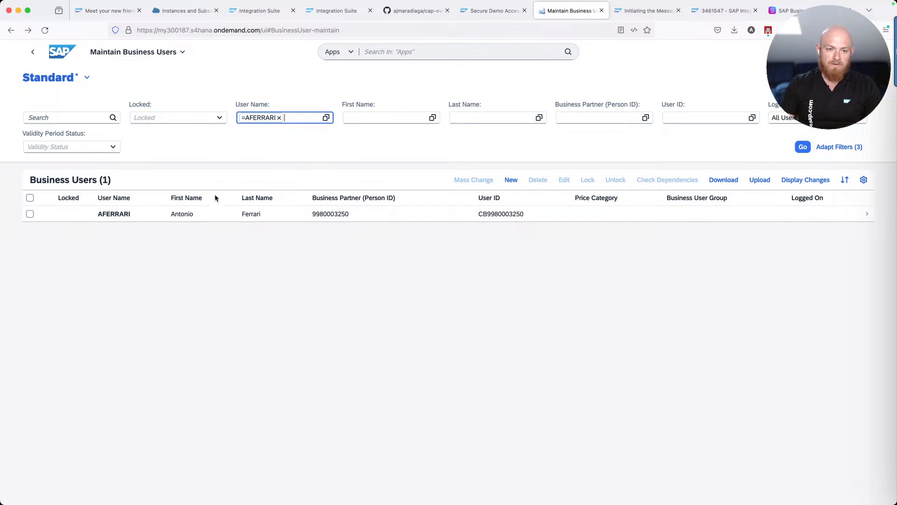
left_click(30, 214)
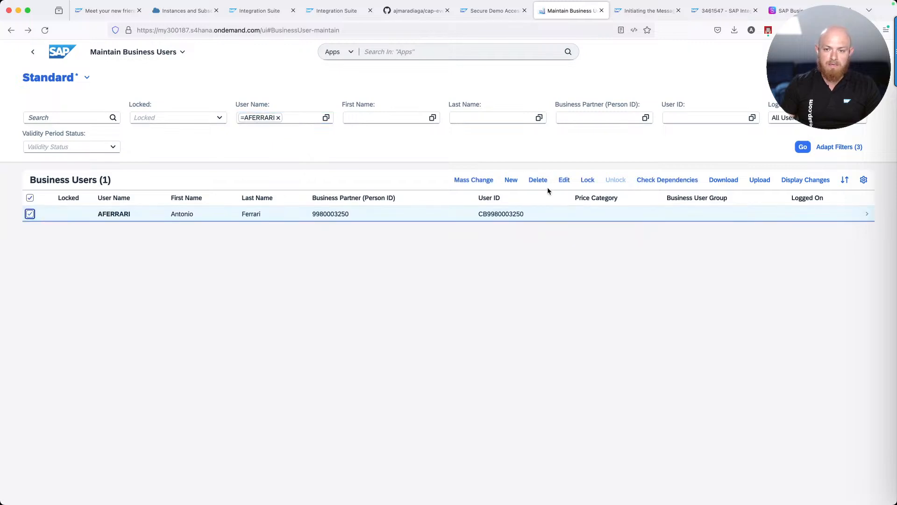
left_click(541, 181)
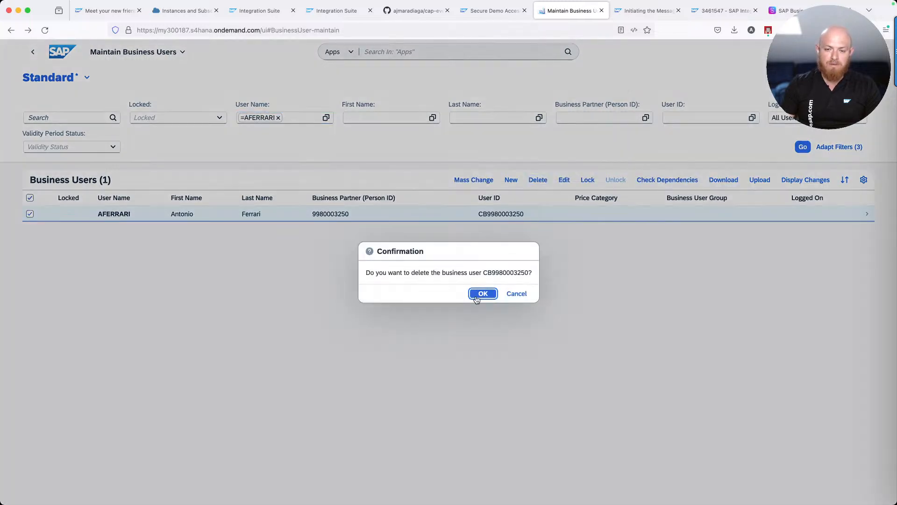
left_click(476, 295)
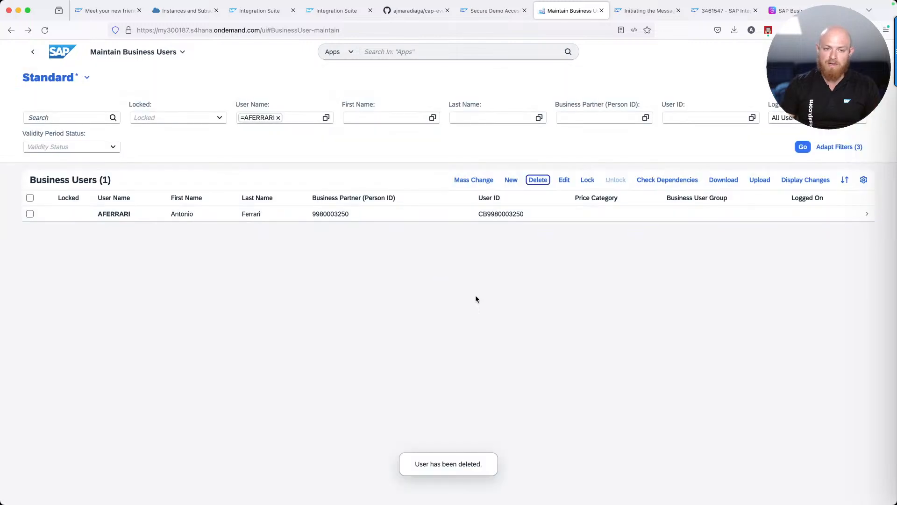
left_click(266, 8)
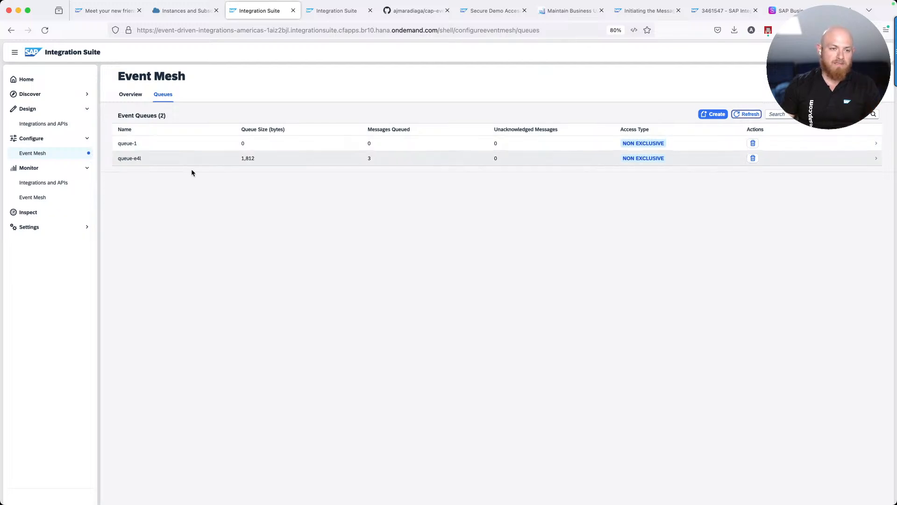
Show the EMIS_PoC package's artifacts under Design > Integrations and APIs, then the EMIS_AMQP_Consumer flow
left_click(38, 123)
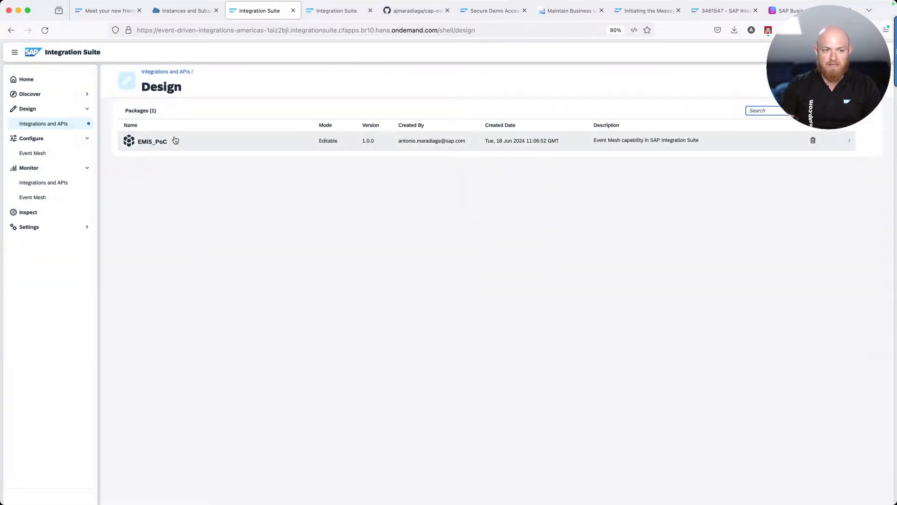
left_click(175, 140)
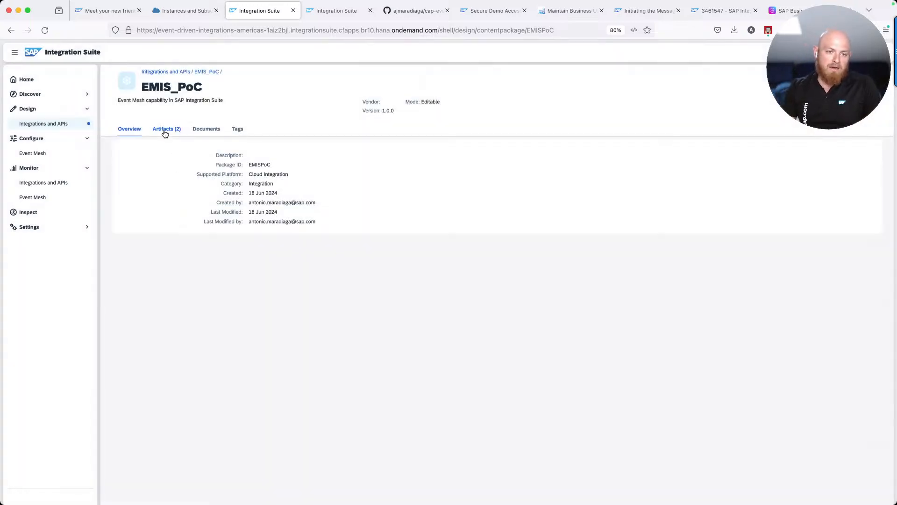
left_click(164, 133)
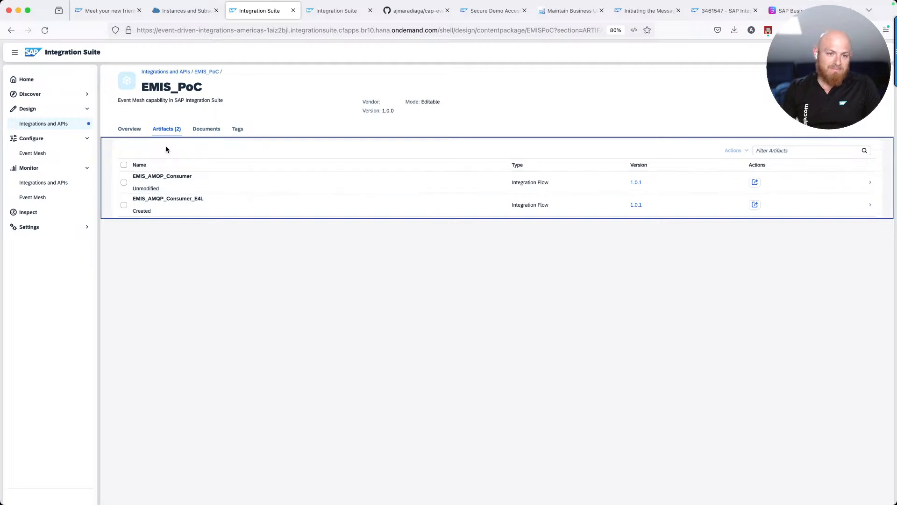
left_click(347, 10)
Compare the Broker 100, Broker 1k and Broker 5k plan specifications in the Event Mesh overview
left_click(50, 139)
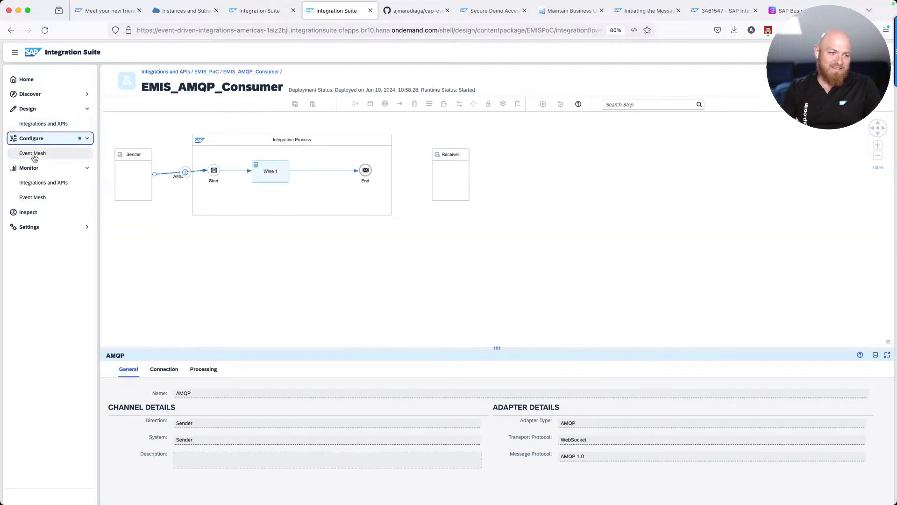
left_click(34, 156)
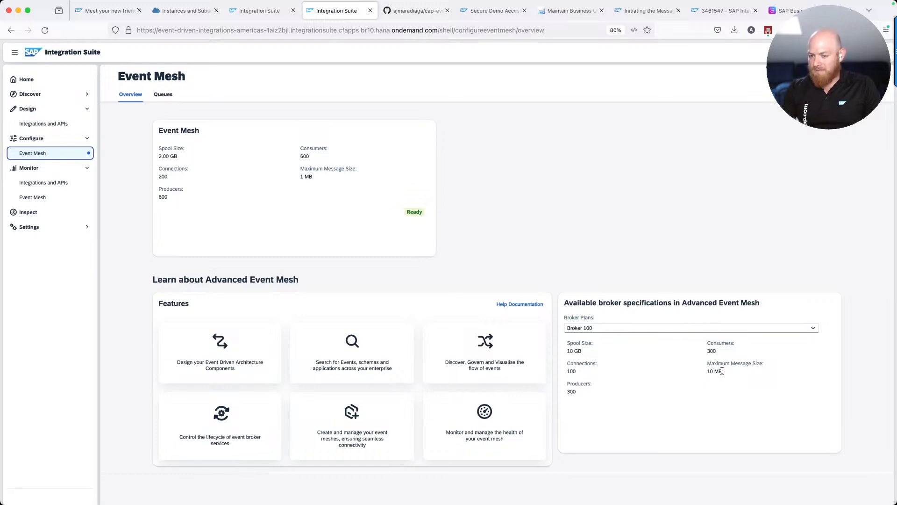
left_click(582, 331)
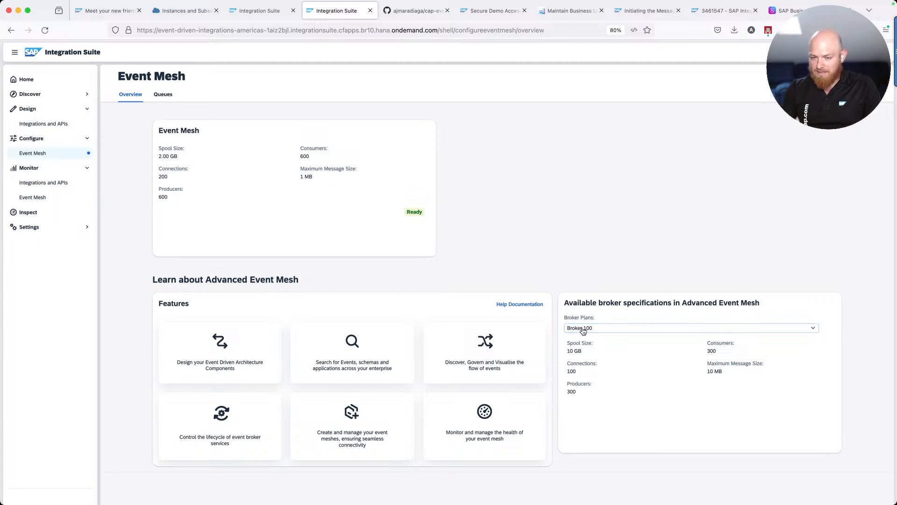
left_click(641, 343)
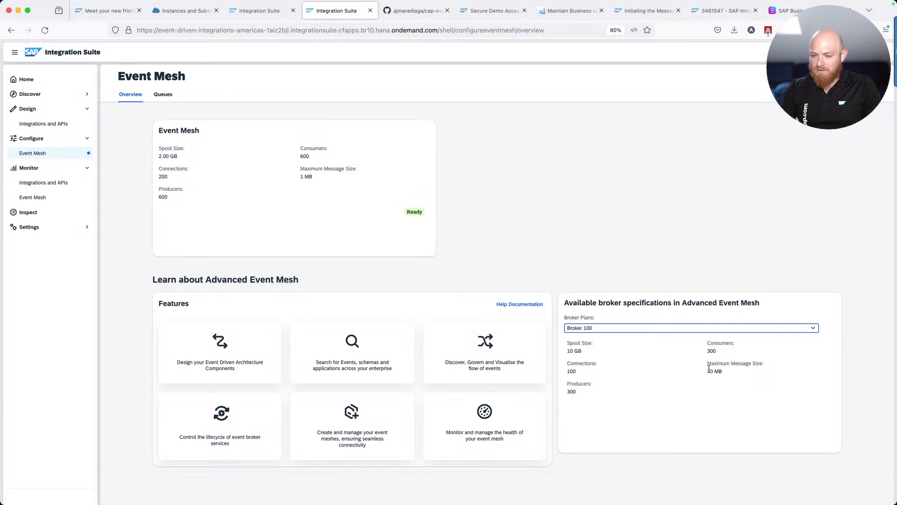
left_click(675, 332)
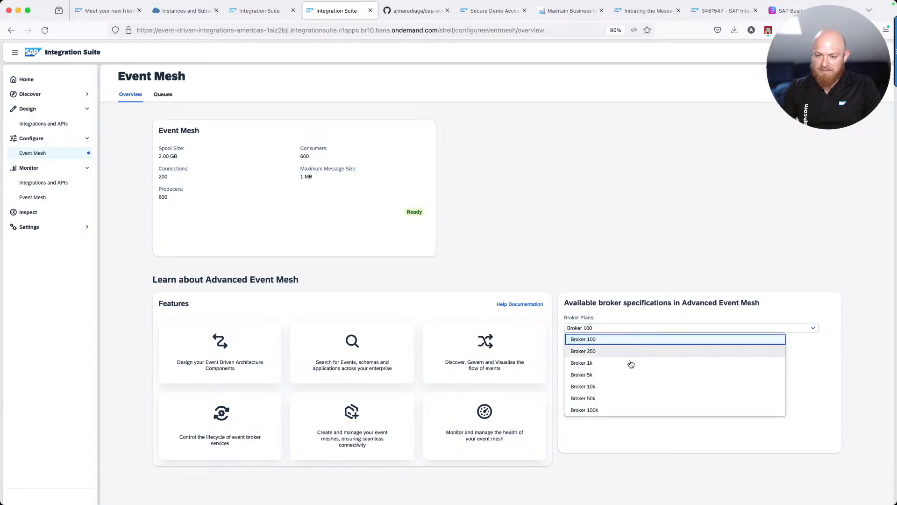
left_click(628, 365)
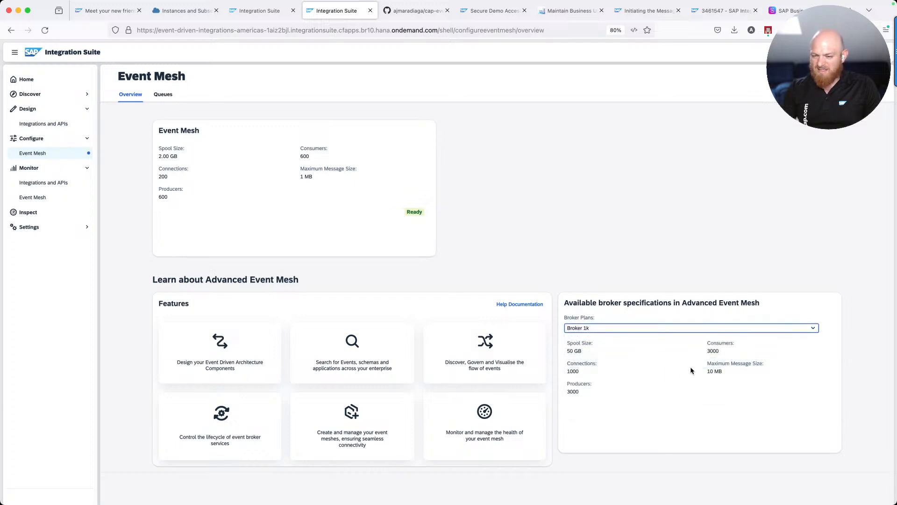
left_click(649, 329)
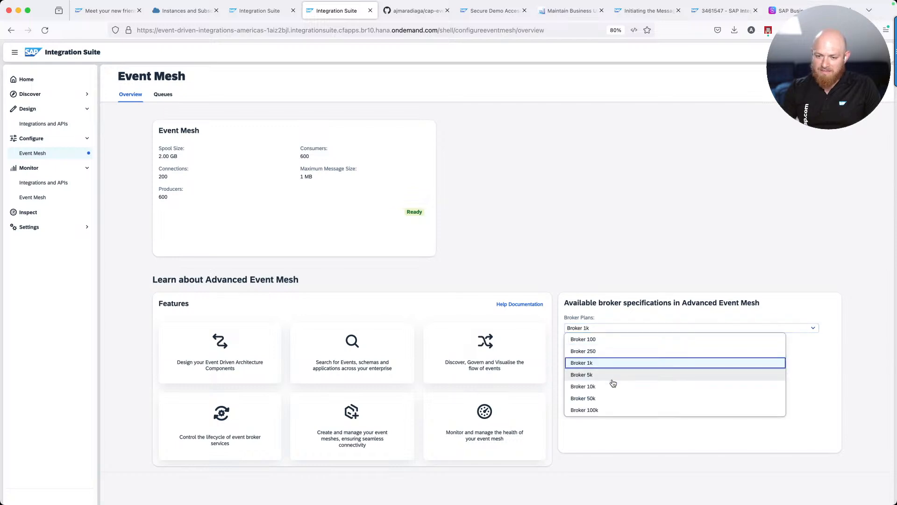
left_click(614, 376)
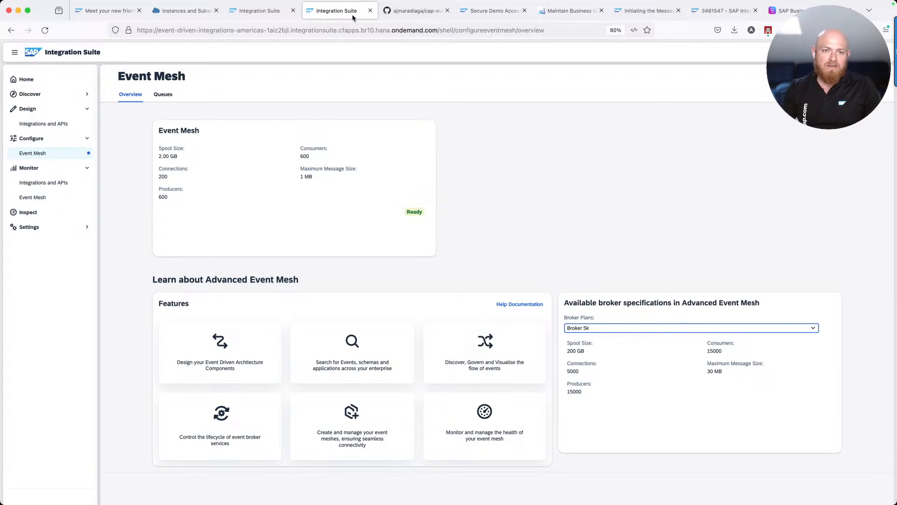
Open the EMIS_AMQP_Consumer_E4L configuration and look up the Event Mesh instance in the cockpit
left_click(250, 13)
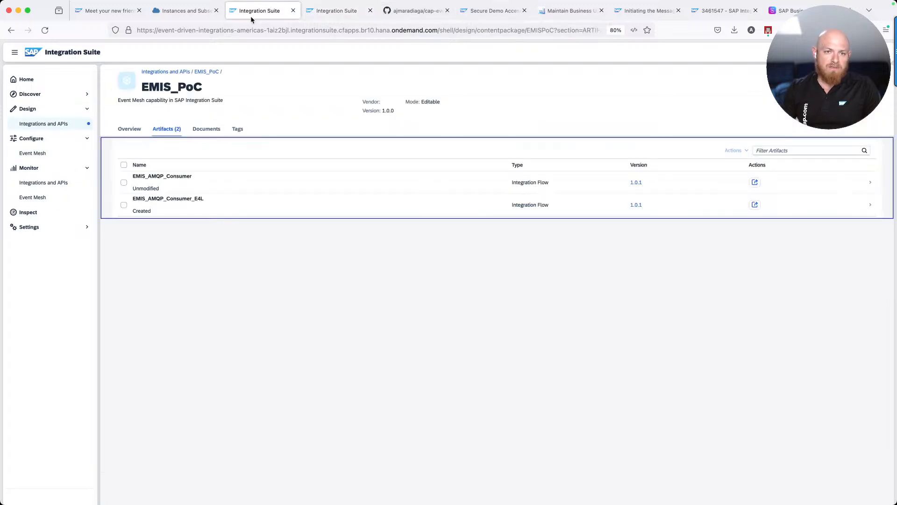
left_click(755, 205)
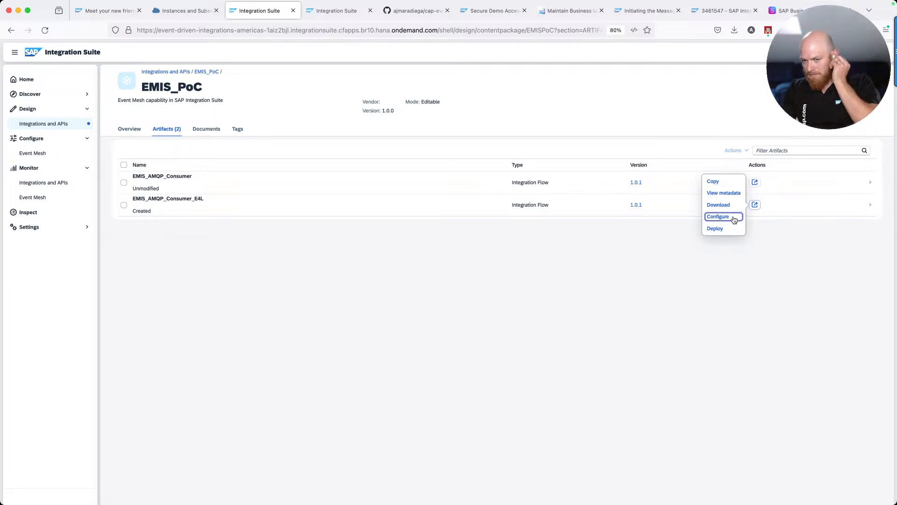
left_click(736, 218)
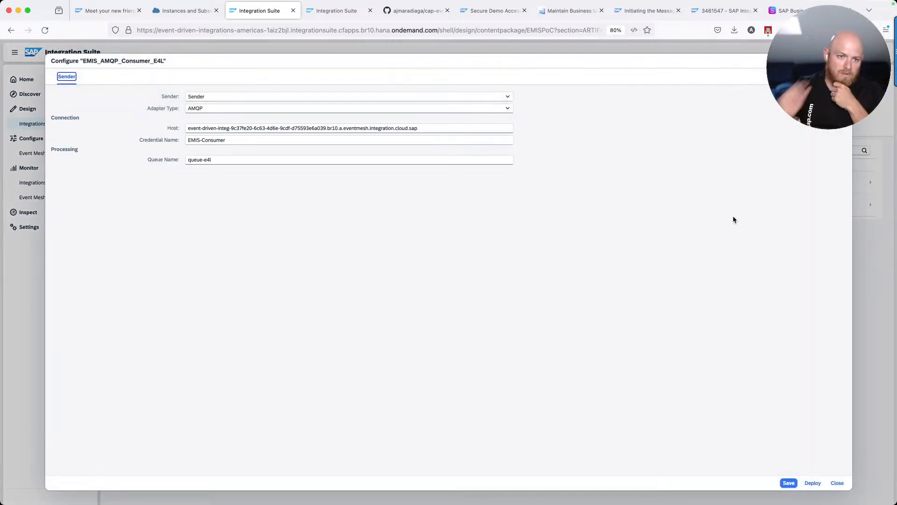
left_click(224, 160)
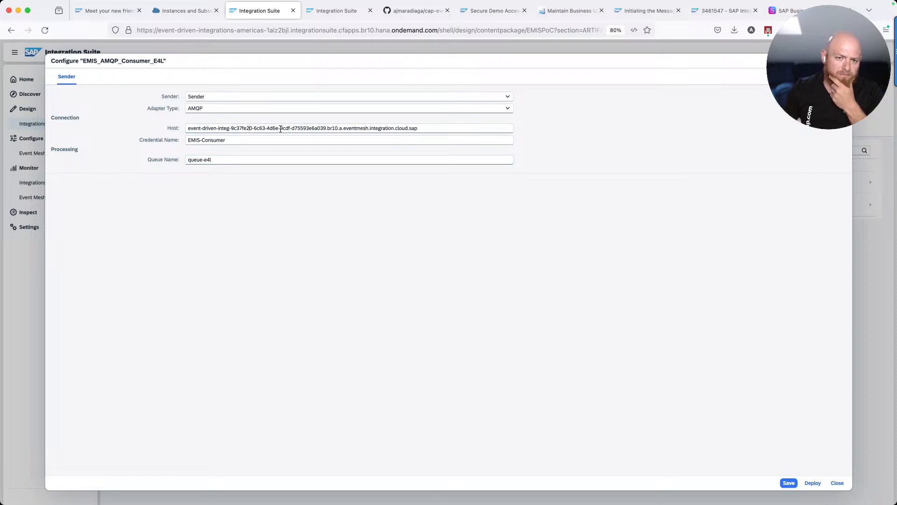
left_click(193, 12)
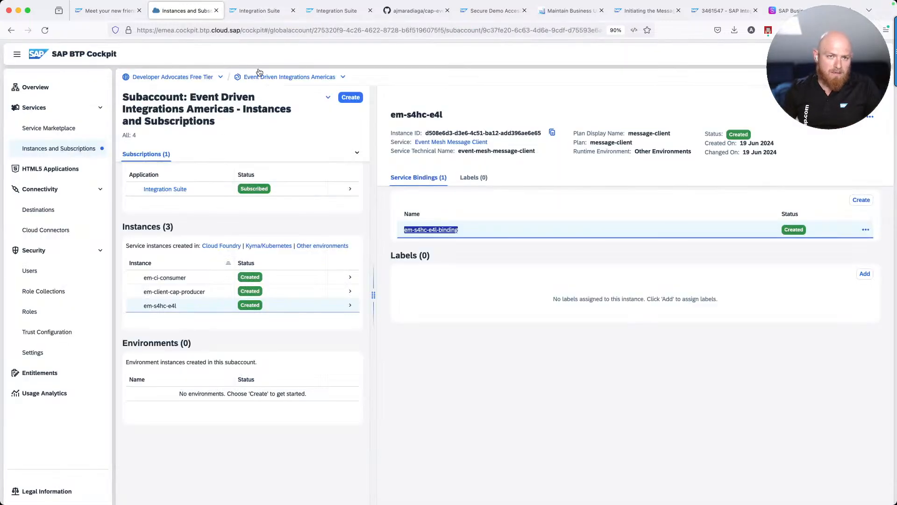
left_click(252, 10)
Replace the Host value with the Event Mesh hostname from clipboard history
left_click(284, 127)
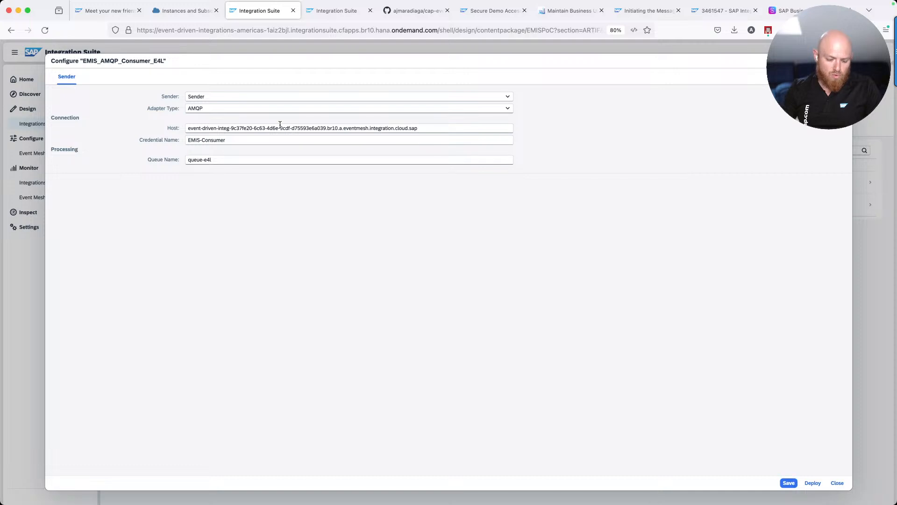
key("super+a")
key("BackSpace")
key("super+shift+c")
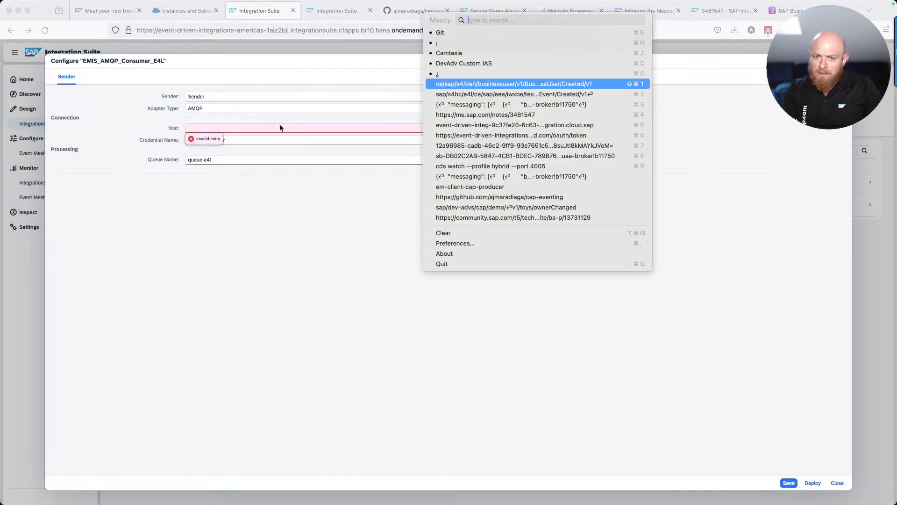
key("Down")
key("Down")
key("Down")
key("Down")
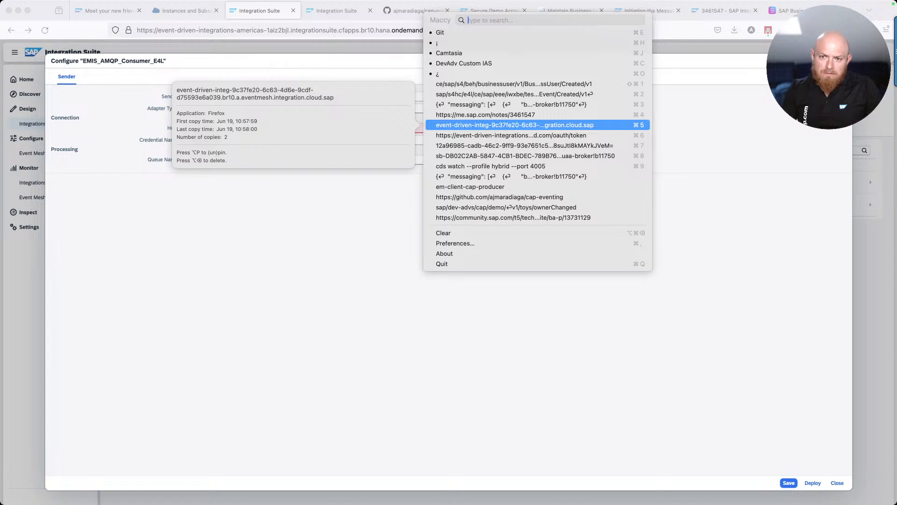
key("Return")
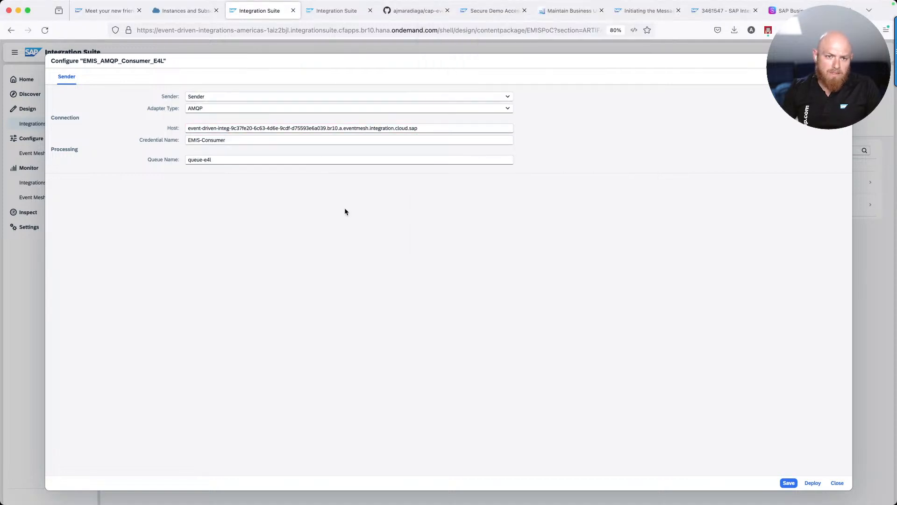
left_click(283, 140)
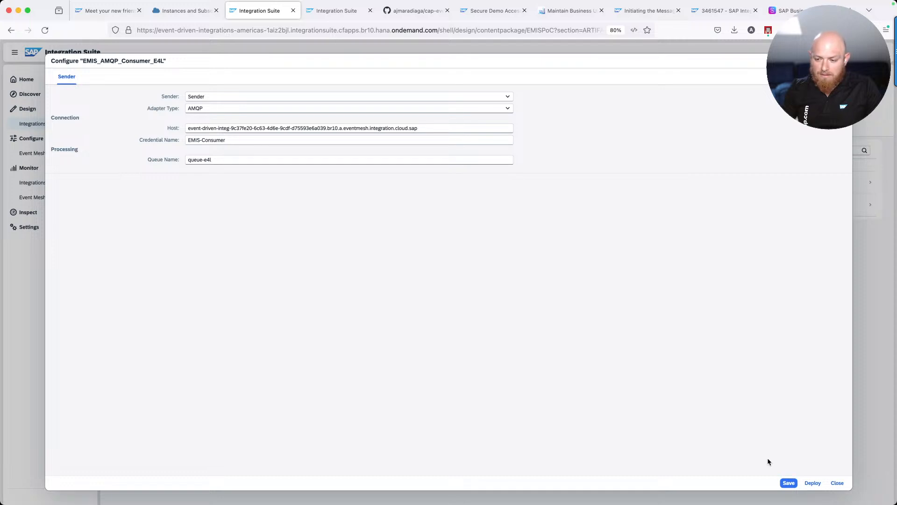
Save and deploy EMIS_AMQP_Consumer_E4L to the Cloud Integration runtime and acknowledge the deployment message
left_click(813, 483)
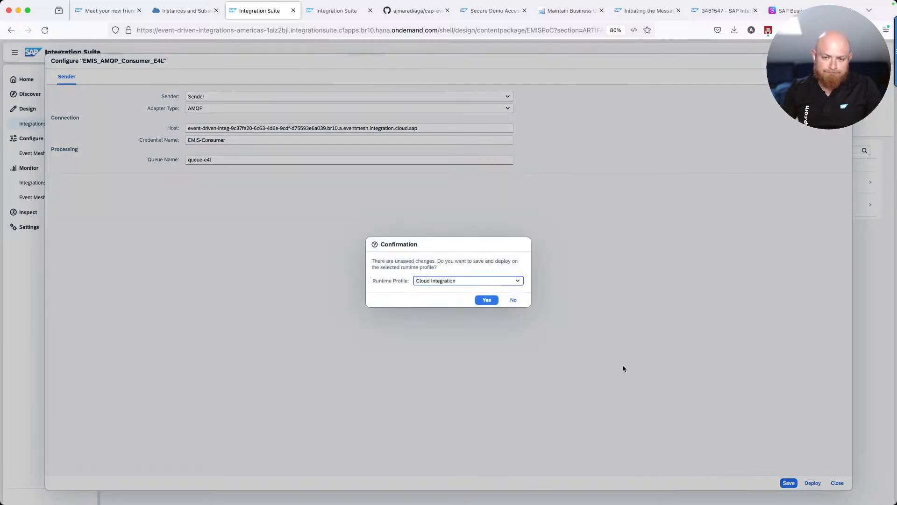
left_click(485, 301)
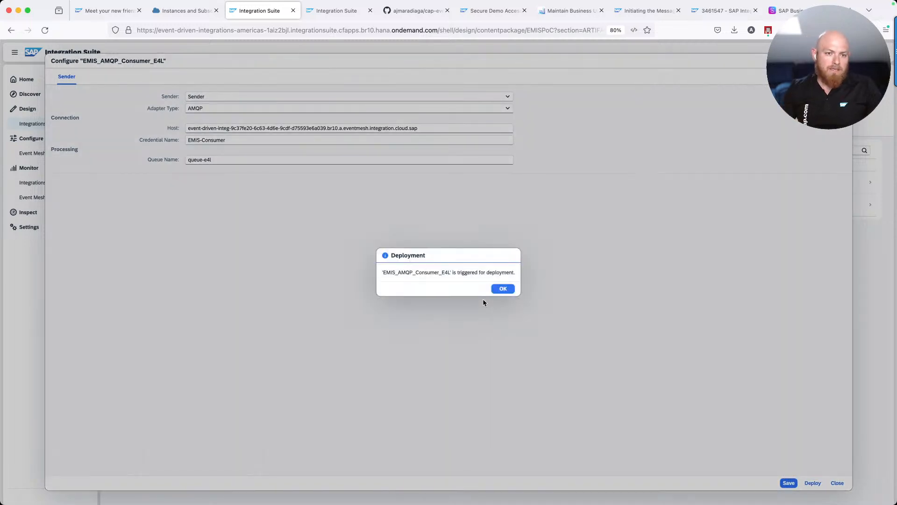
left_click(500, 289)
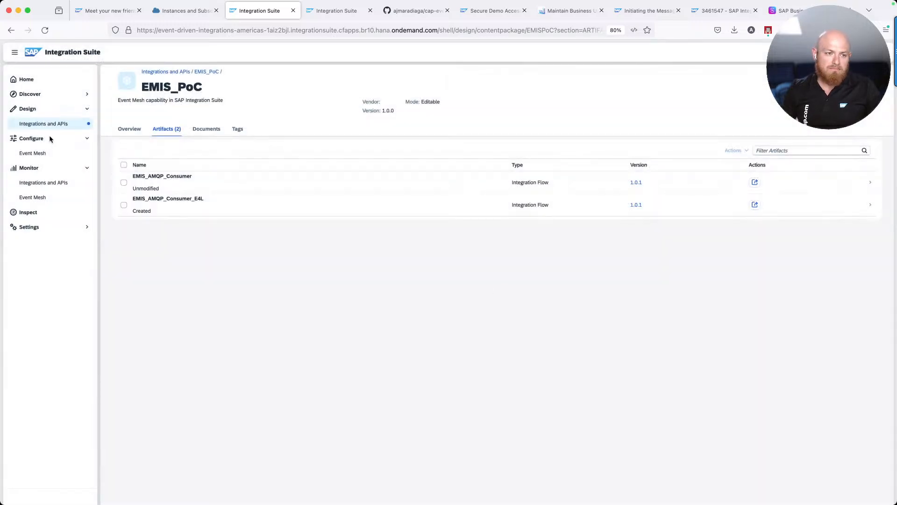
Refresh the All Artifacts message list to check the completed E4L messages, then open Data Stores
left_click(37, 185)
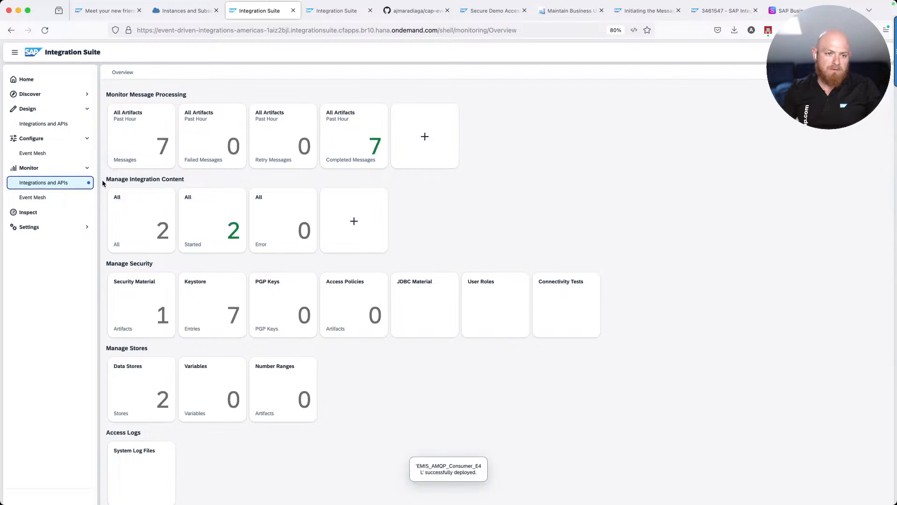
left_click(160, 147)
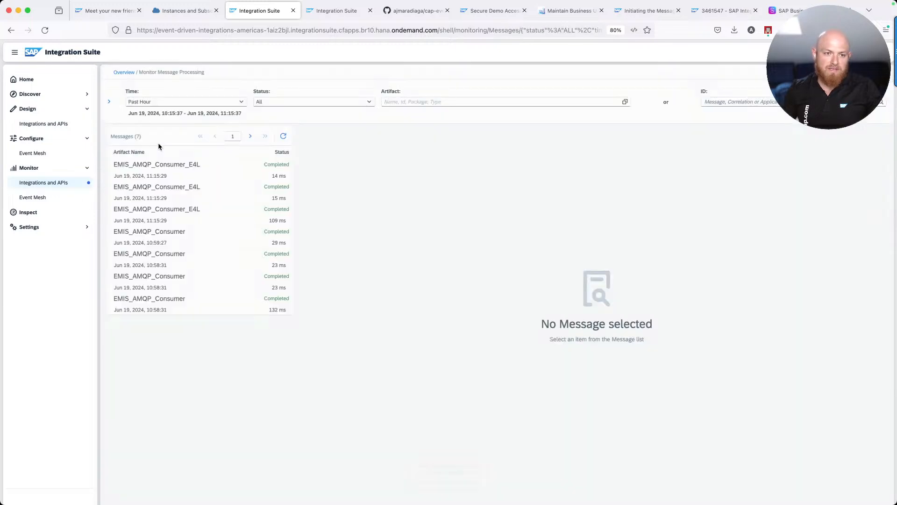
left_click(282, 136)
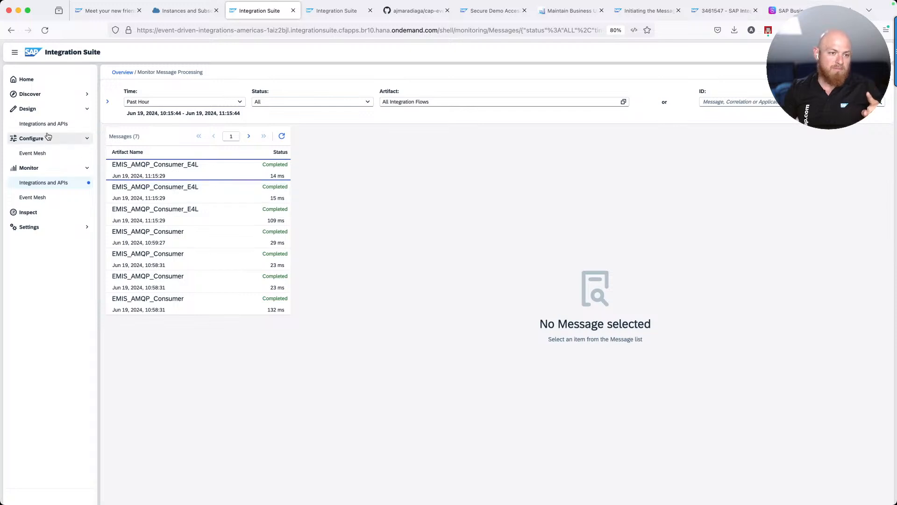
left_click(46, 184)
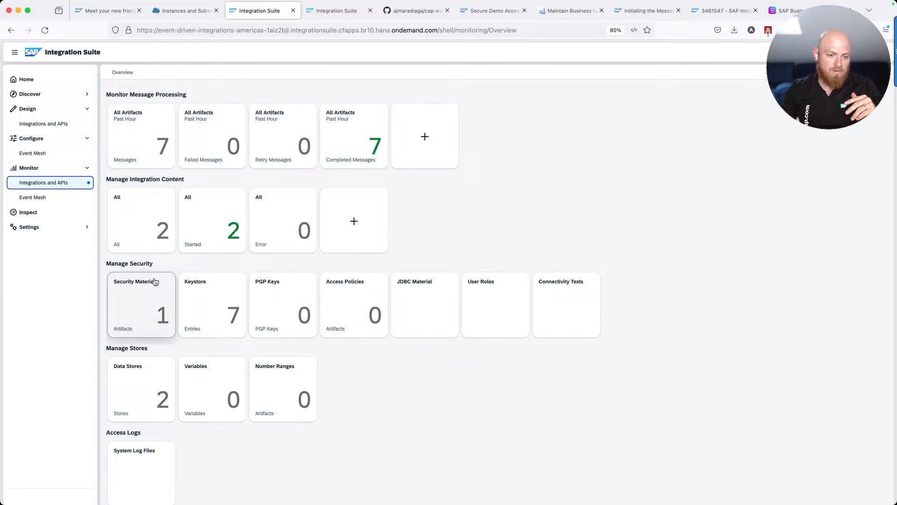
left_click(142, 372)
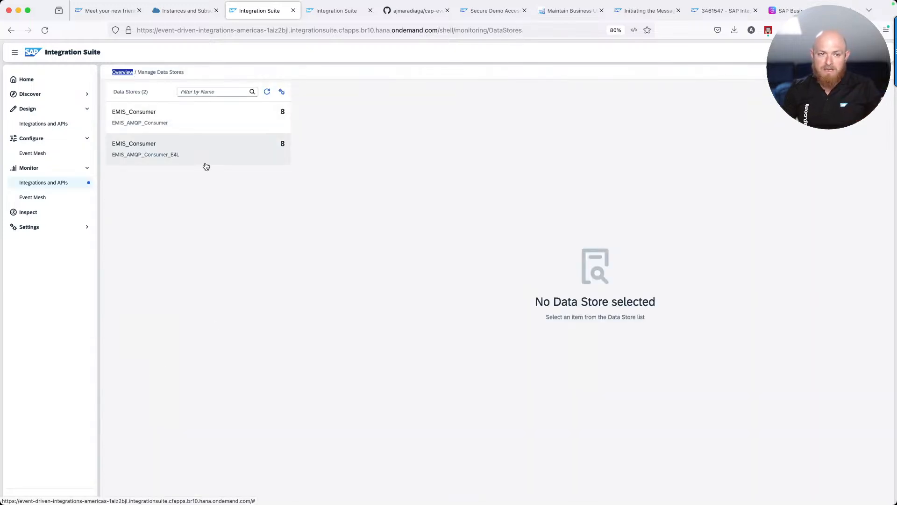
In the E4L consumer's EMIS_Consumer data store, download the third entry as a zip and open it
left_click(191, 125)
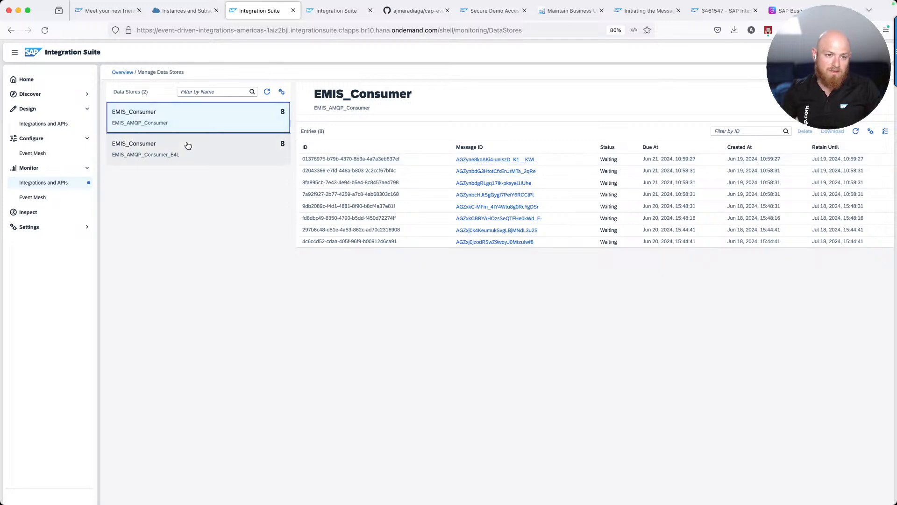
left_click(197, 153)
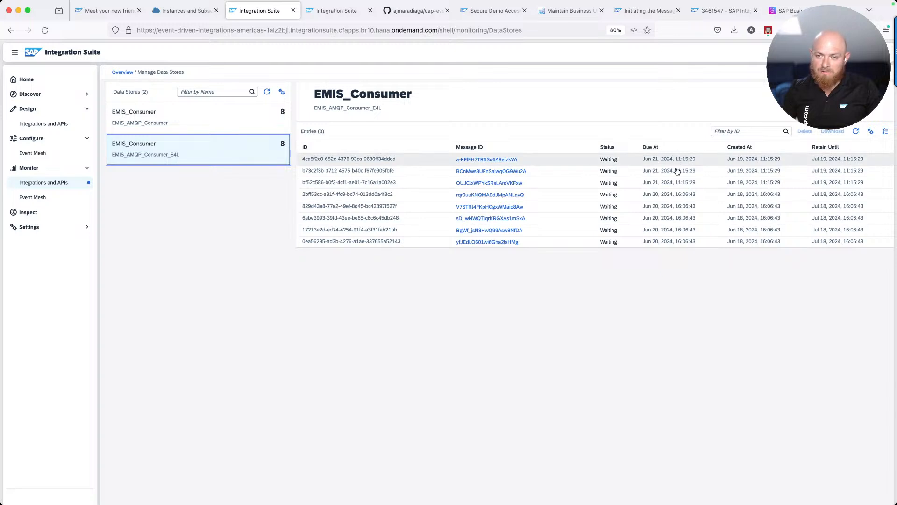
left_click(673, 185)
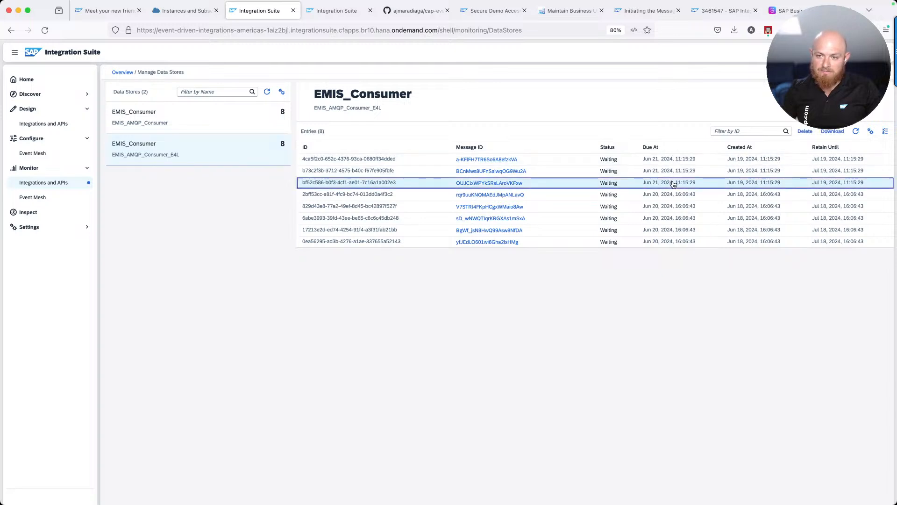
left_click(832, 130)
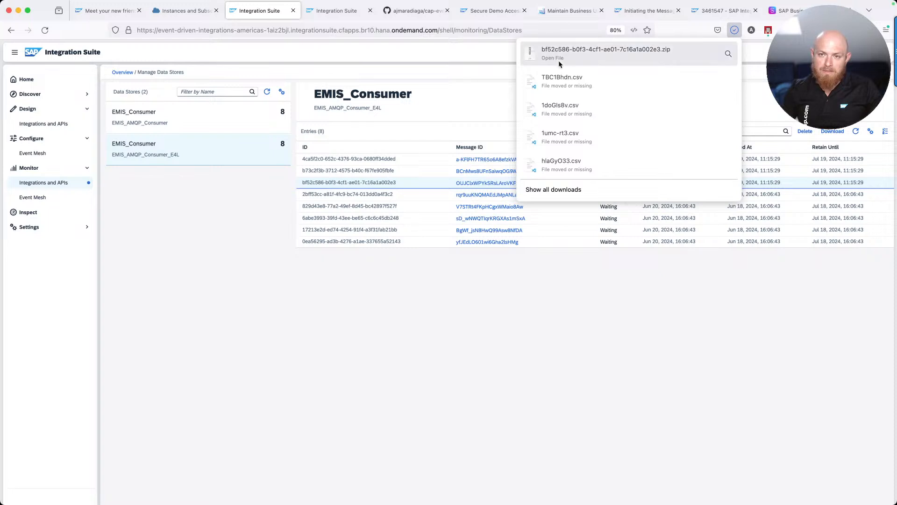
left_click(555, 58)
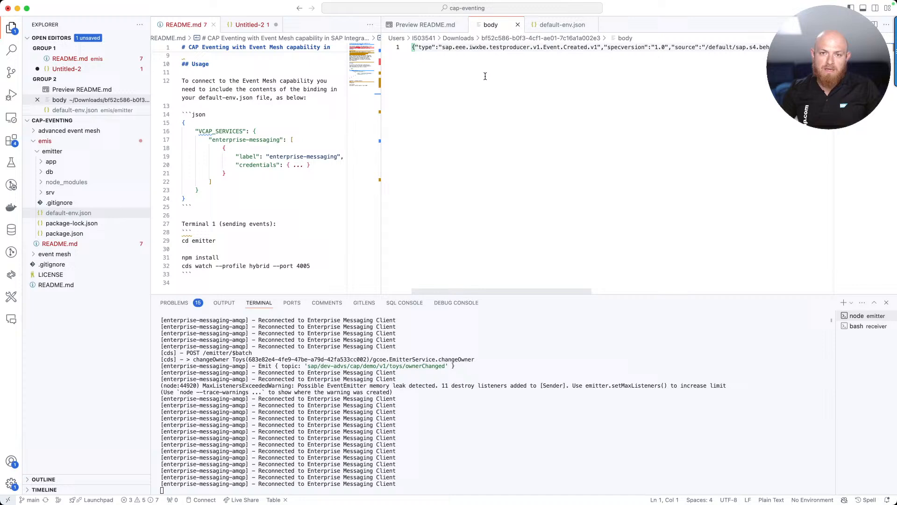
Open the extracted event body and set its language mode to JSON
left_click(483, 76)
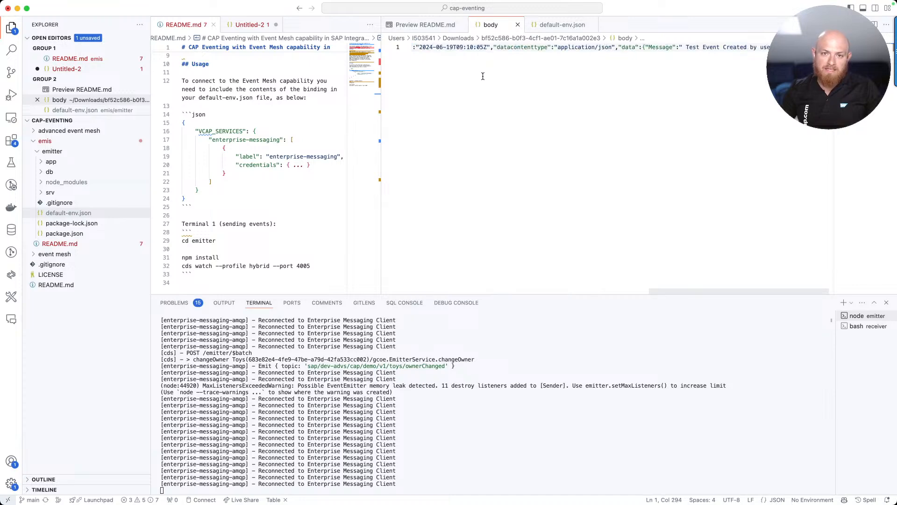
key("super+shift+p")
type("lang")
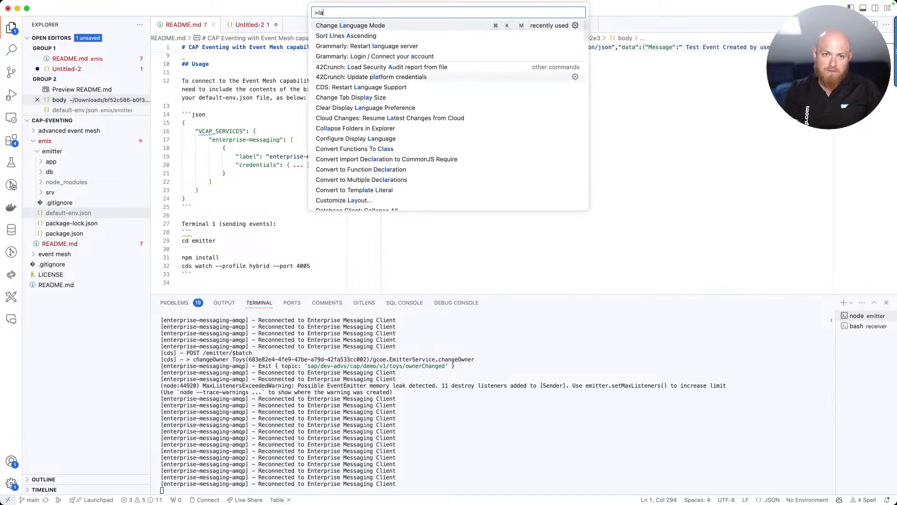
key("Return")
type("json")
key("Return")
Format the testproducer Event.Created.v1 JSON and highlight its type, source, id and time lines
key("super+shift+p")
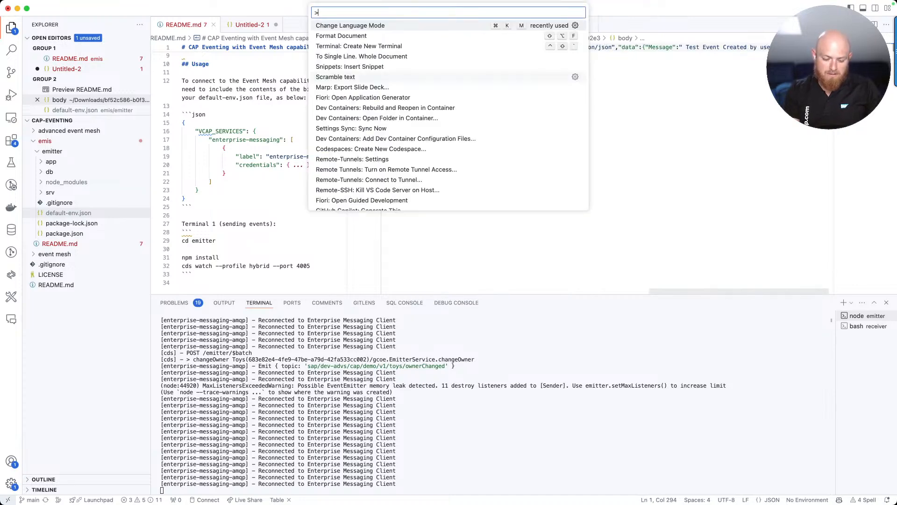
type("for")
key("Return")
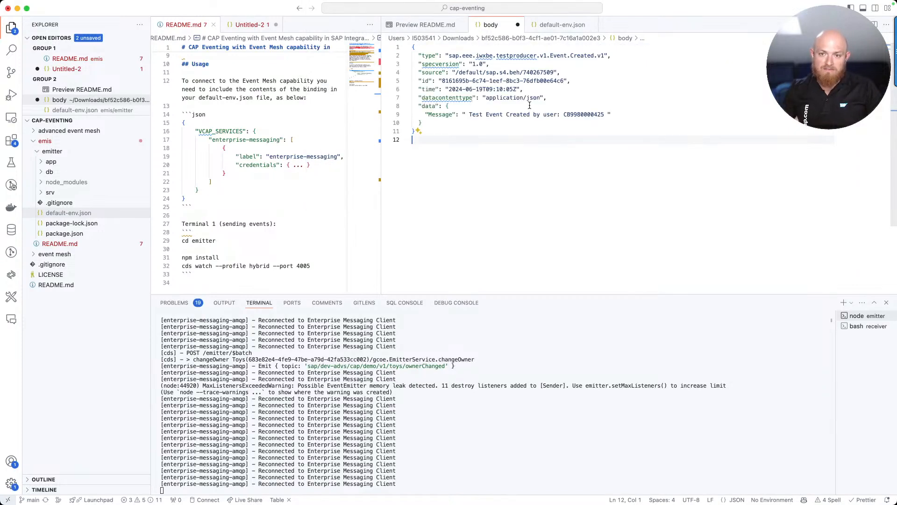
left_click_drag(479, 136, 401, 44)
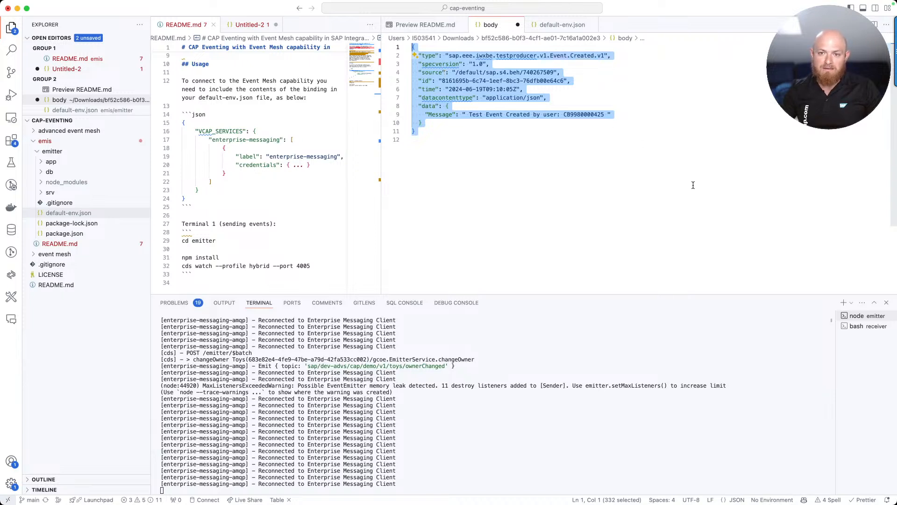
left_click(480, 82)
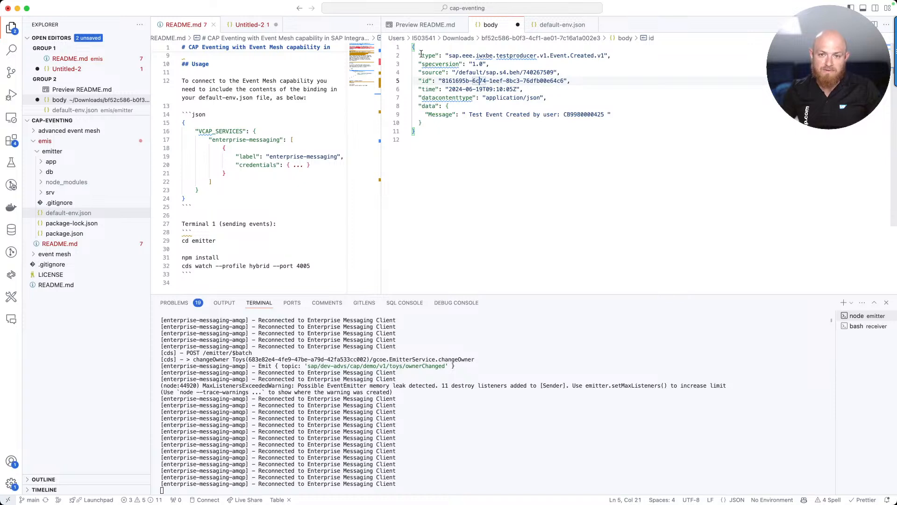
left_click_drag(422, 55, 446, 123)
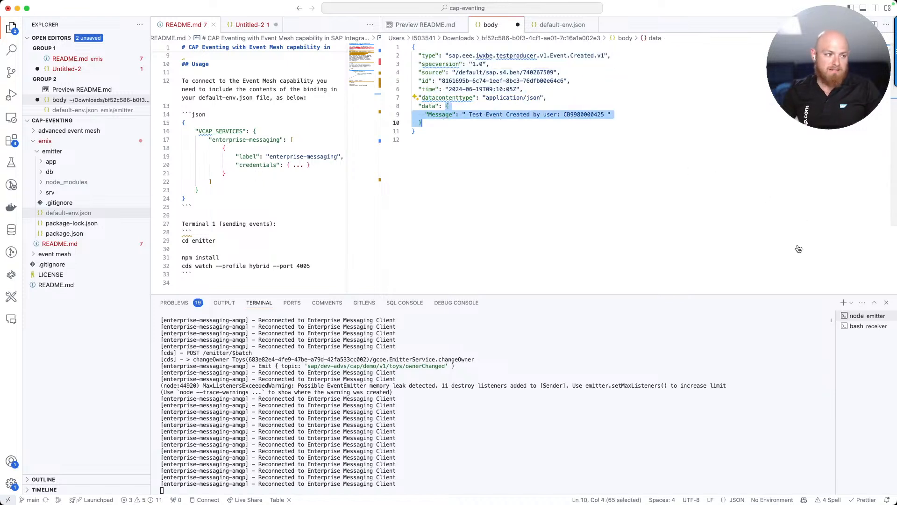
key("super+Tab")
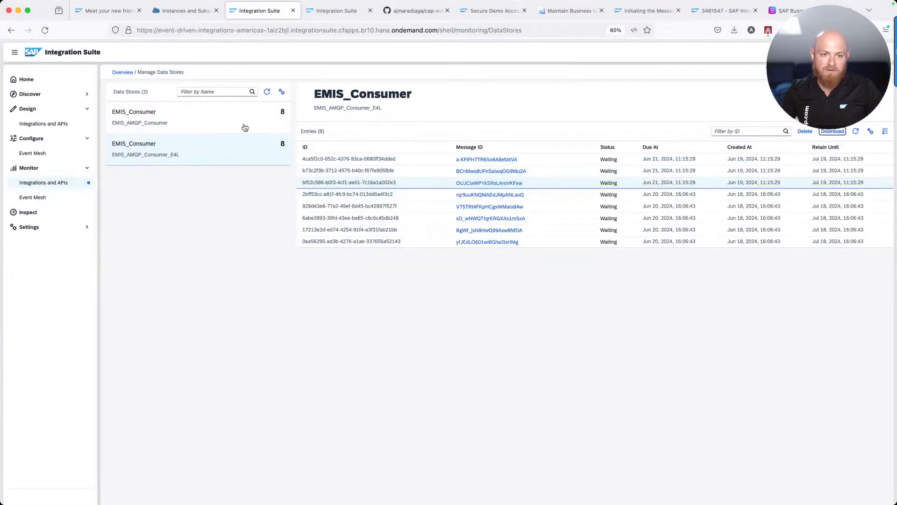
Download the first EMIS_Consumer entry and open its body file with BusinessPartnerUUID and UserID
left_click(532, 164)
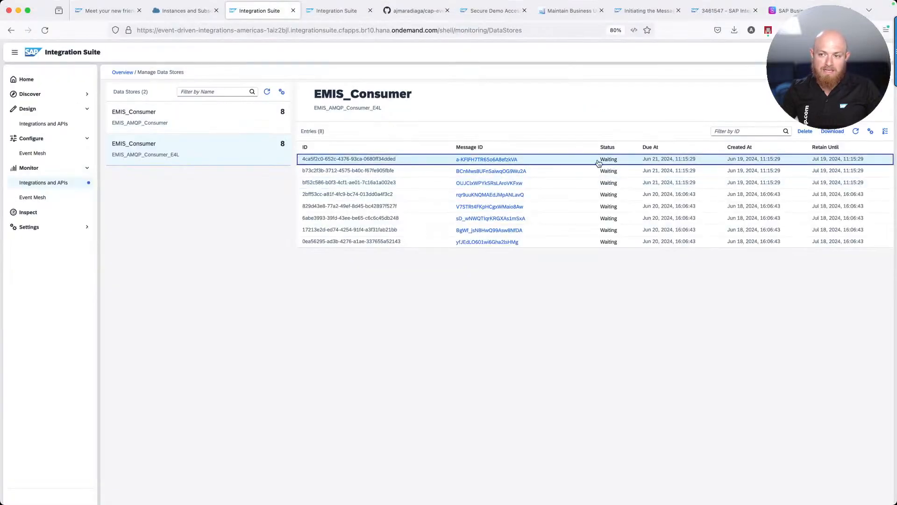
left_click(832, 131)
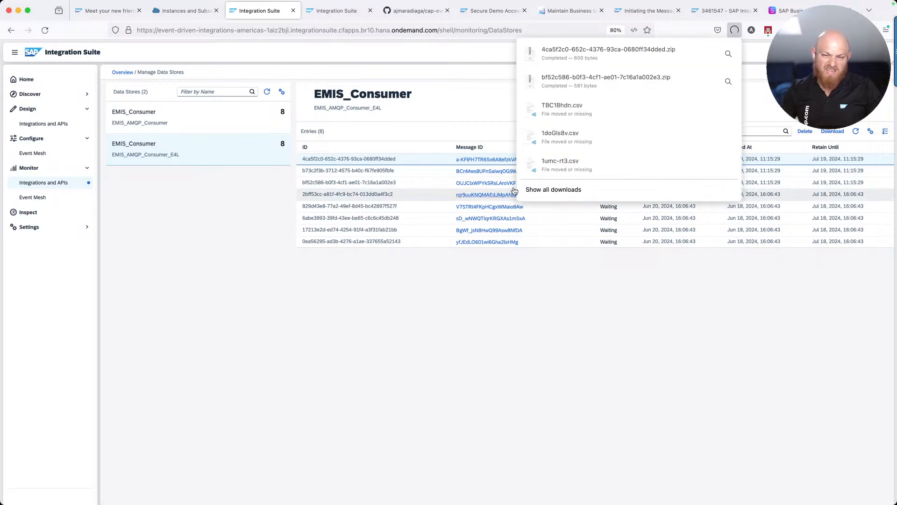
left_click(565, 48)
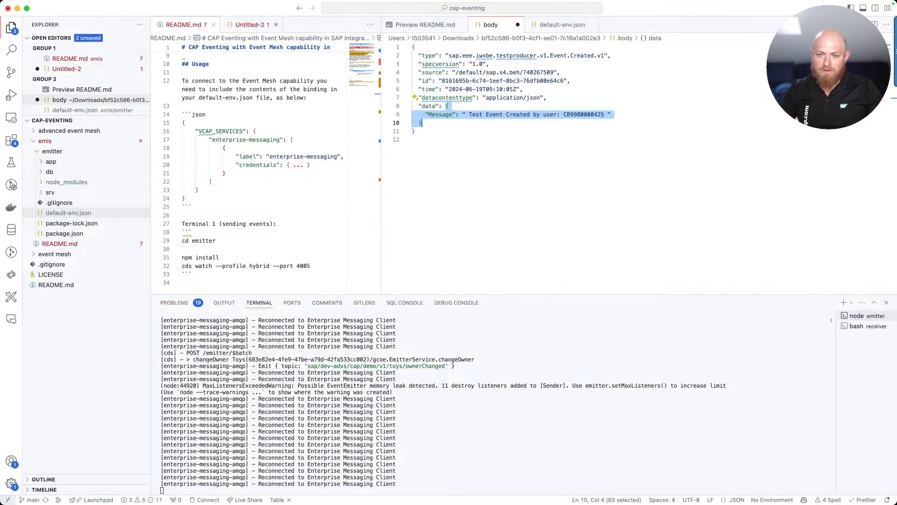
left_click(546, 88)
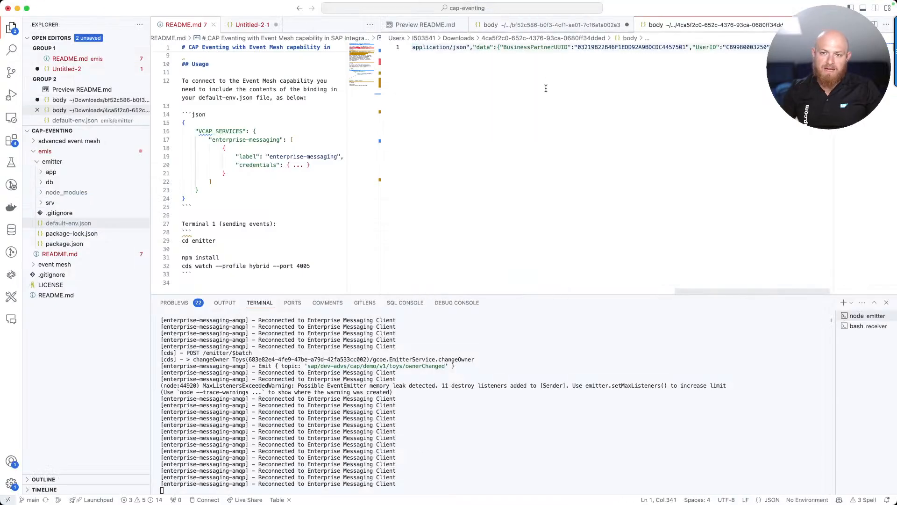
Run Format Document on the BusinessUser.Deleted body and inspect its UserID and SAPUserUUID fields
left_click(517, 47)
key("super+shift+p")
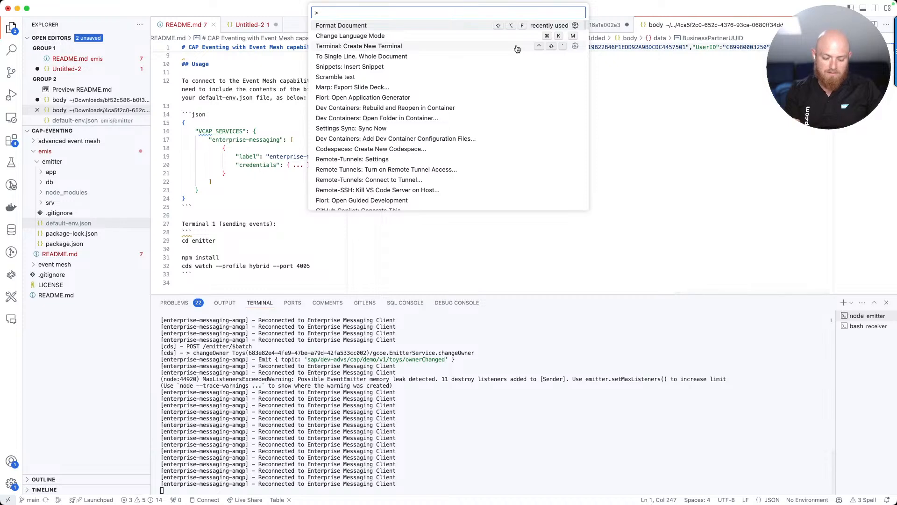
type("for")
key("Return")
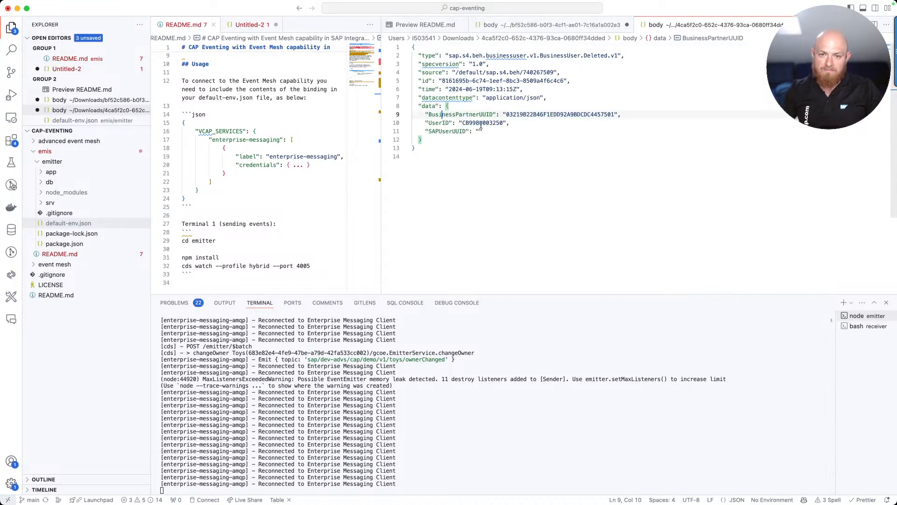
left_click(481, 124)
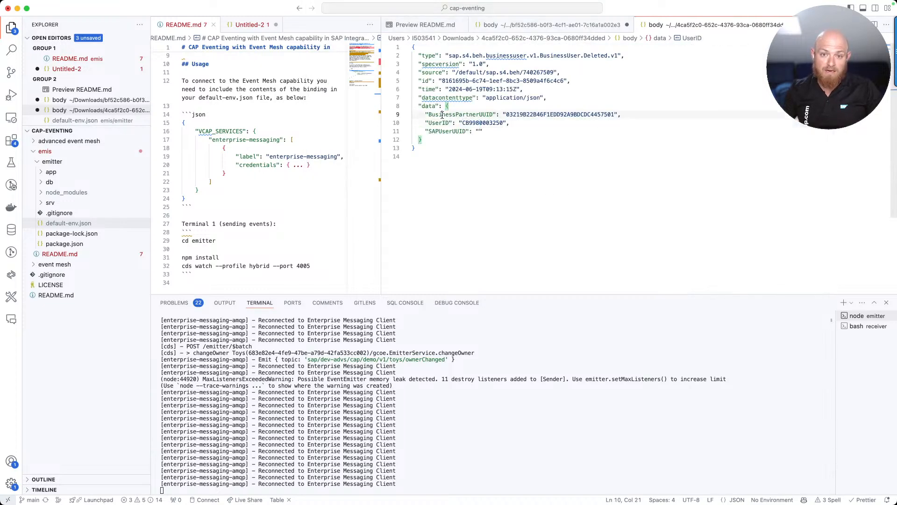
double_click(437, 131)
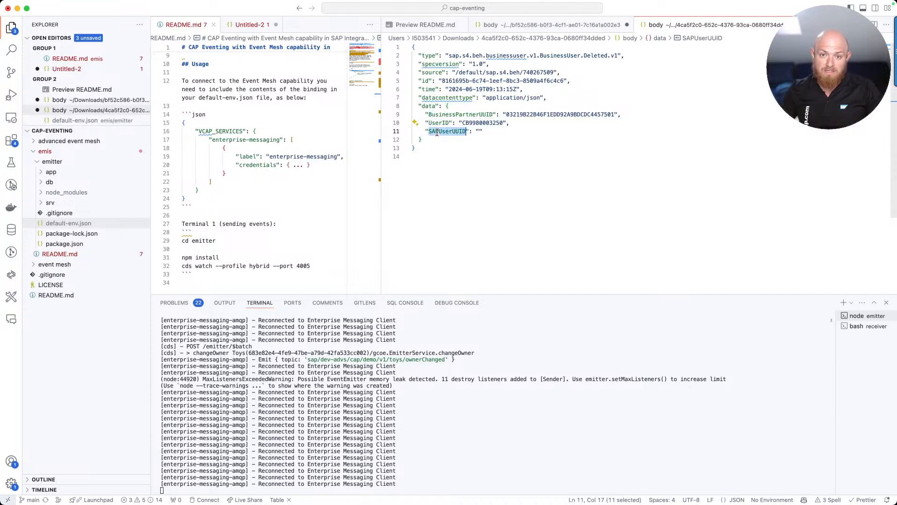
left_click_drag(446, 106, 423, 140)
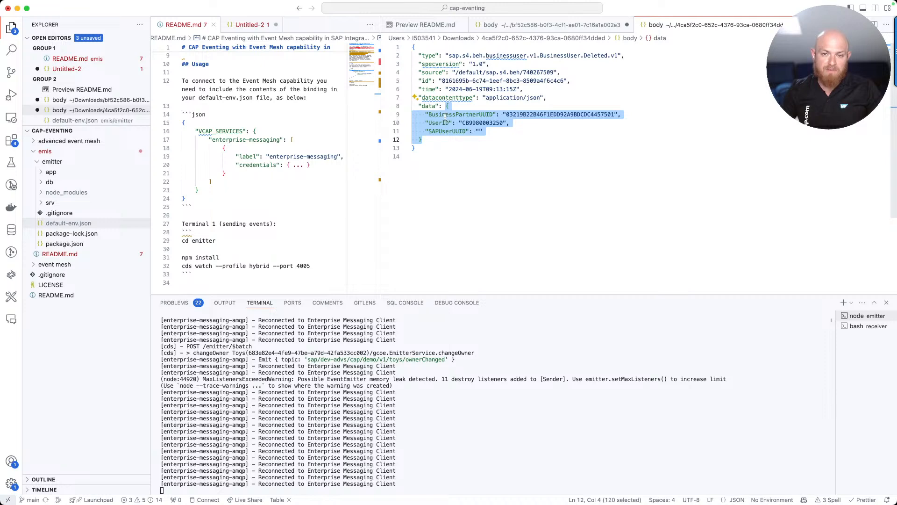
On the Business User Events reference page, expand the Created event's example headers and payload
key("super+Tab")
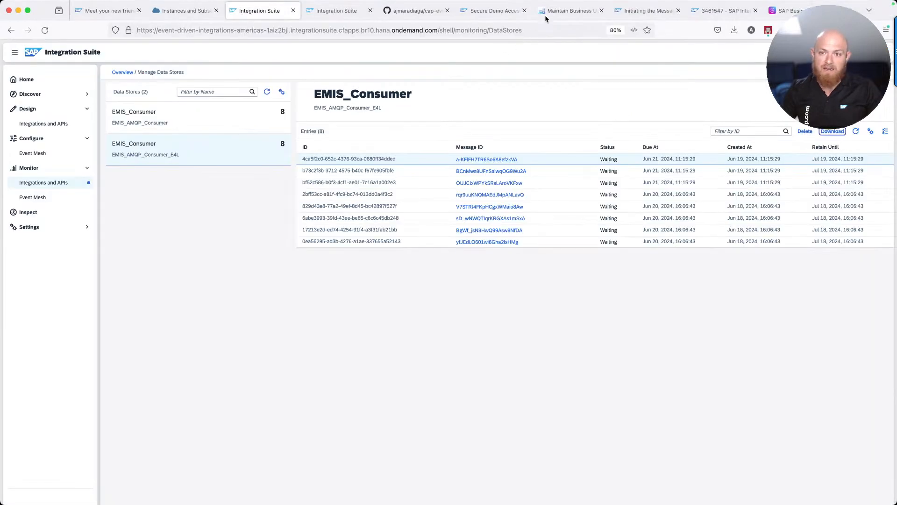
left_click(779, 10)
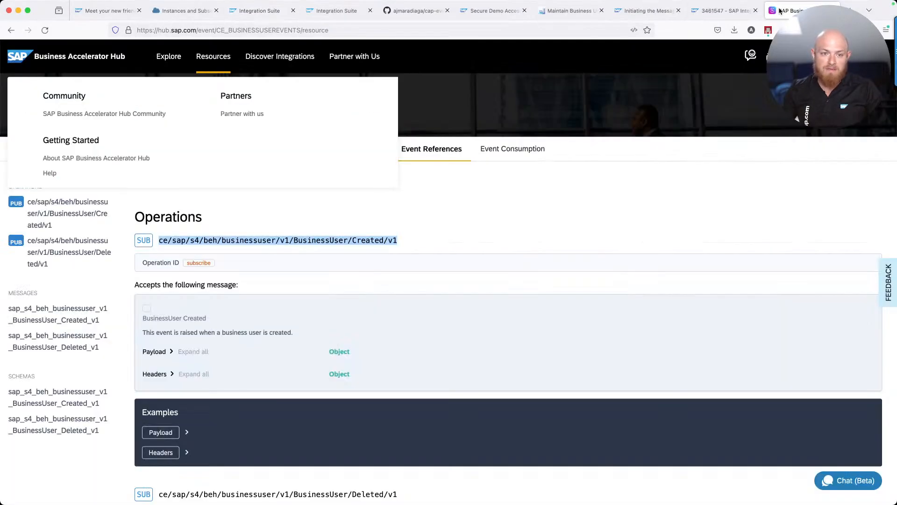
left_click(244, 208)
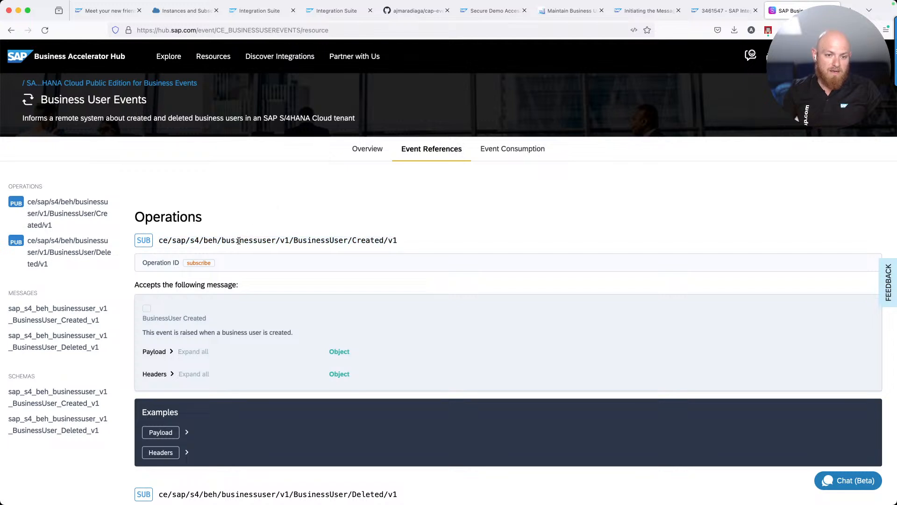
scroll(252, 240, "down", 3)
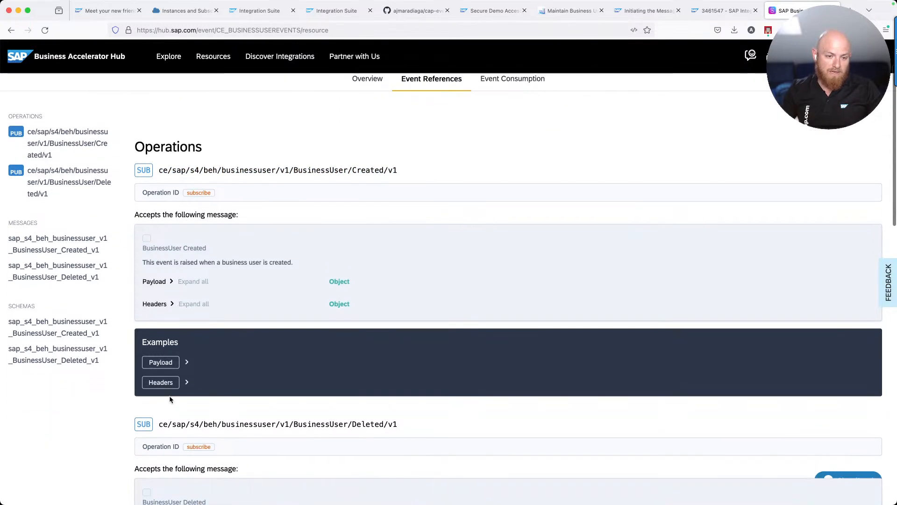
left_click(186, 383)
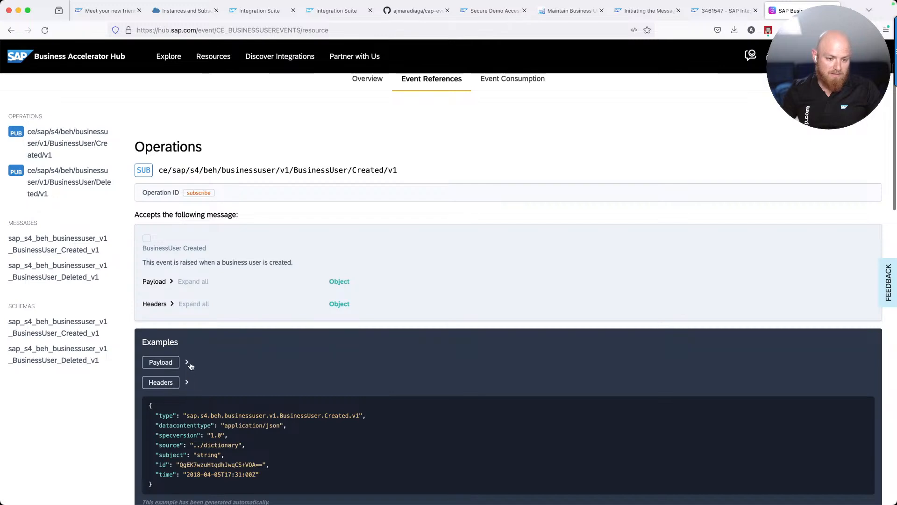
left_click(187, 363)
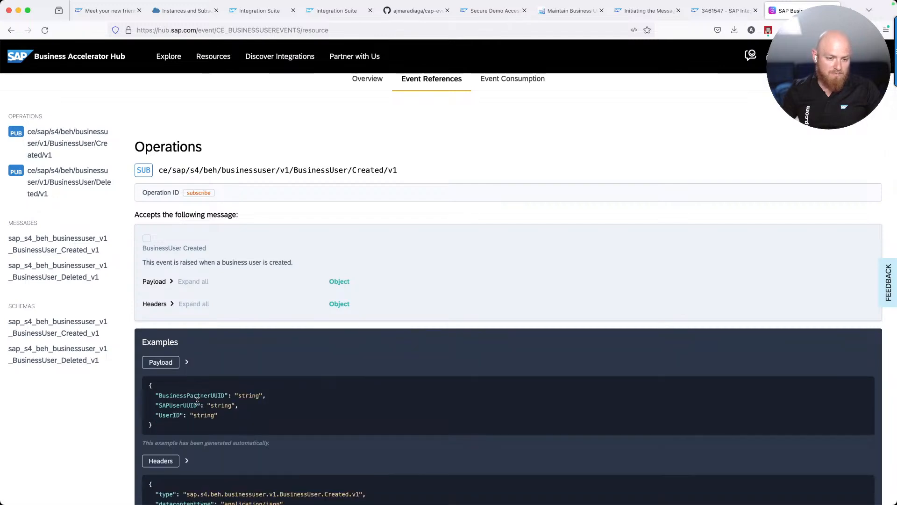
left_click_drag(176, 396, 189, 414)
scroll(190, 414, "down", 5)
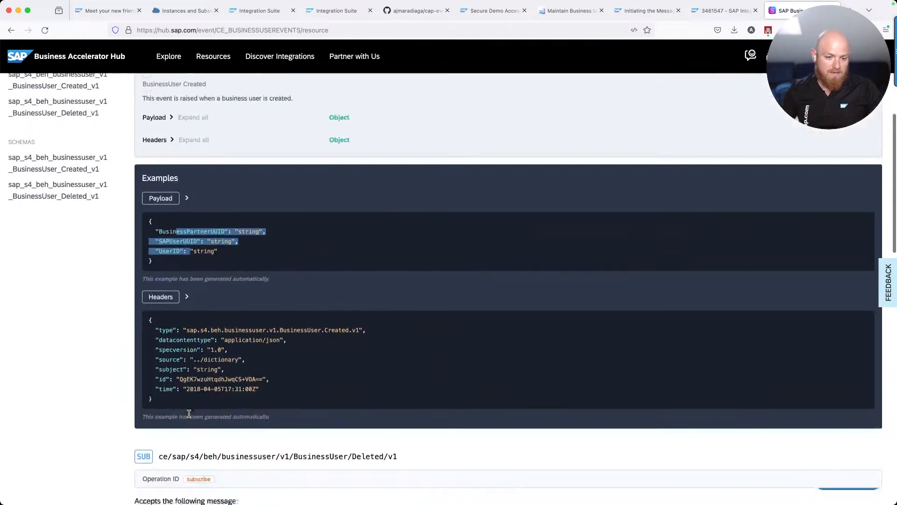
scroll(189, 414, "down", 10)
scroll(190, 404, "up", 2)
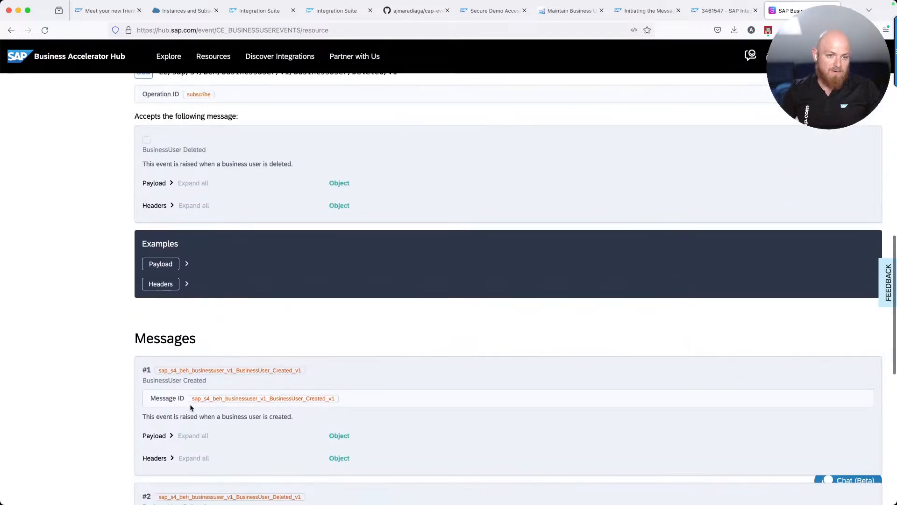
Expand the Deleted event's example payload and headers and highlight their fields
left_click(187, 264)
left_click_drag(191, 298, 192, 330)
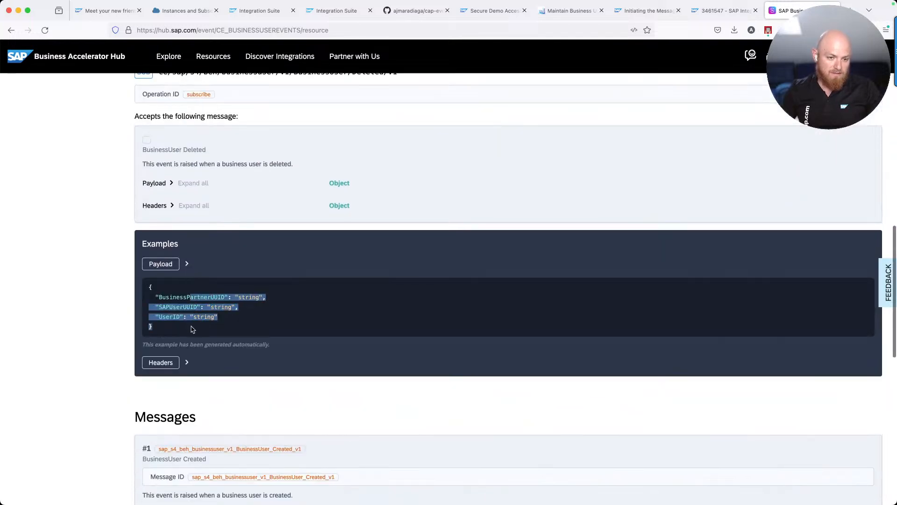
left_click(187, 363)
scroll(190, 354, "down", 1)
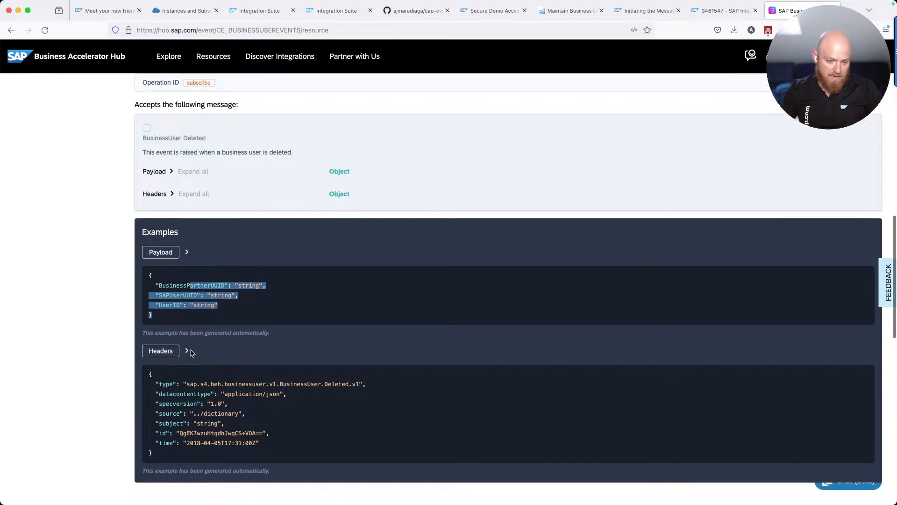
scroll(191, 354, "down", 2)
left_click_drag(186, 346, 360, 348)
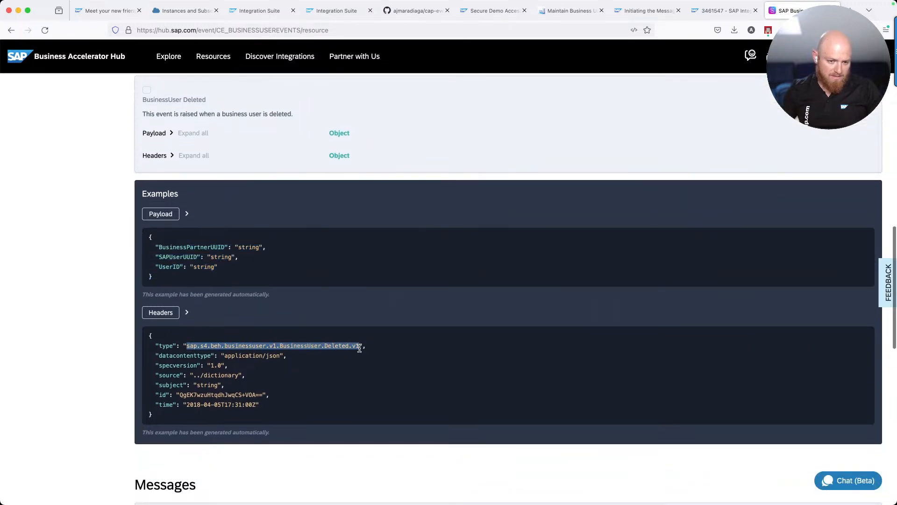
Highlight the received event's type value in VS Code to compare with the example
key("super+Tab")
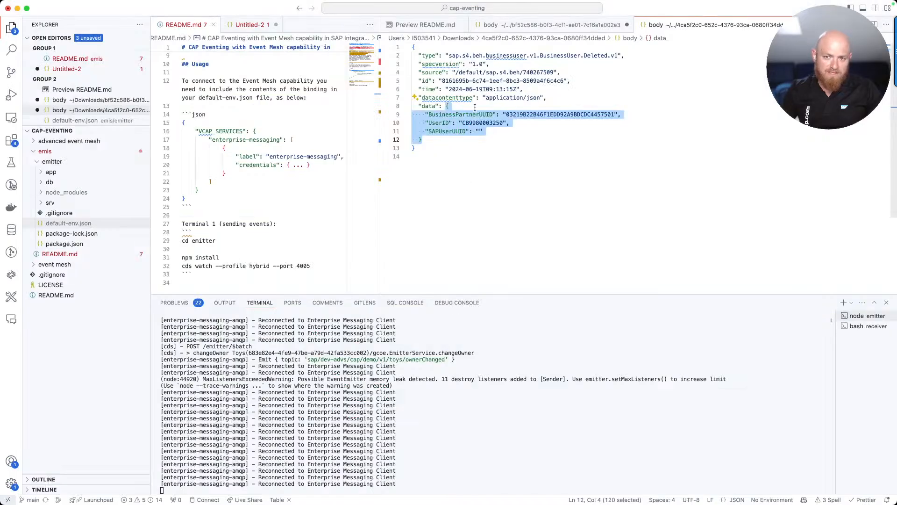
left_click(446, 56)
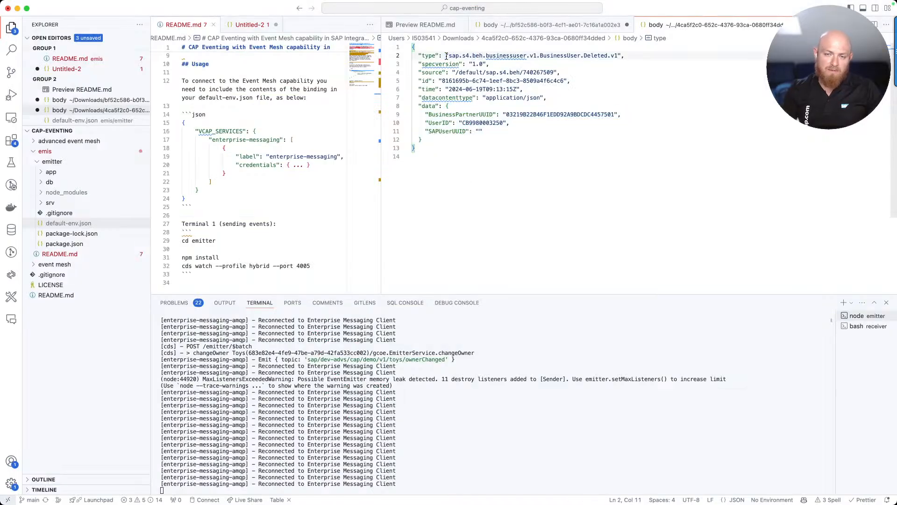
left_click_drag(448, 55, 618, 56)
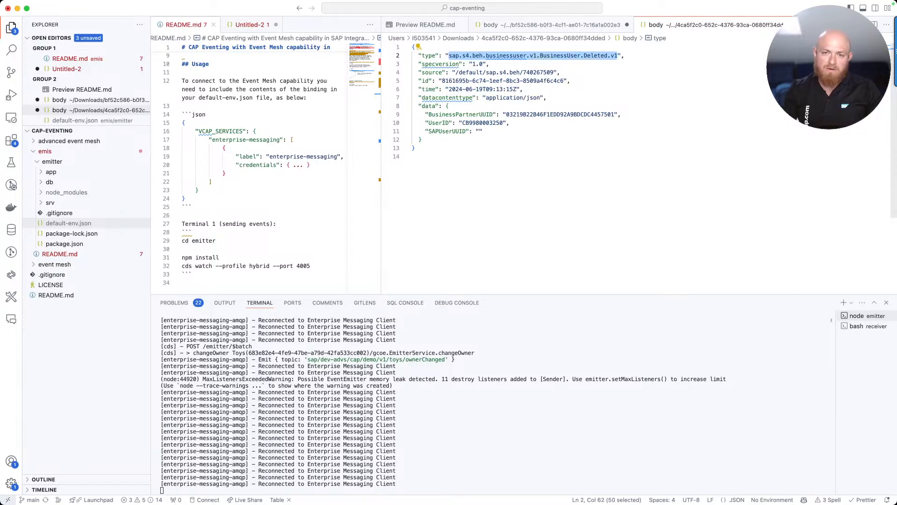
Review the Deleted payload example and operations on the Business User Events Event References page
key("super+Tab")
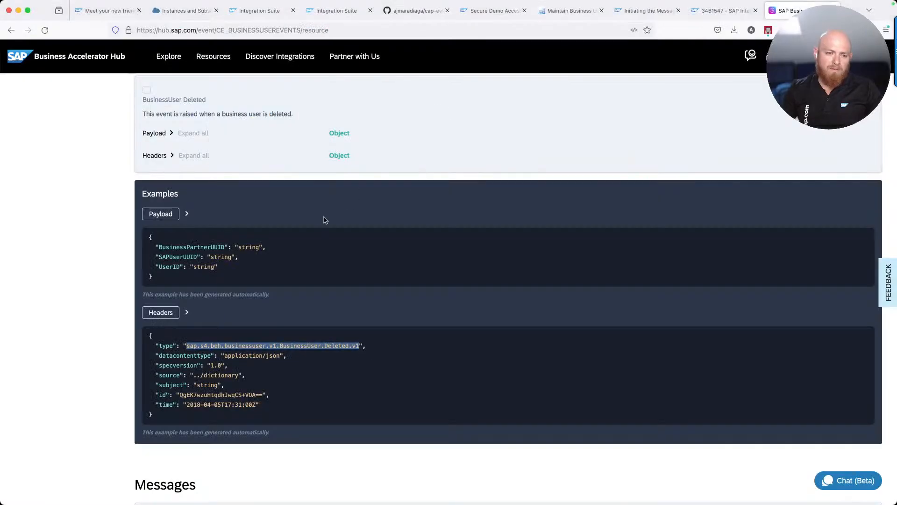
left_click_drag(217, 278, 163, 244)
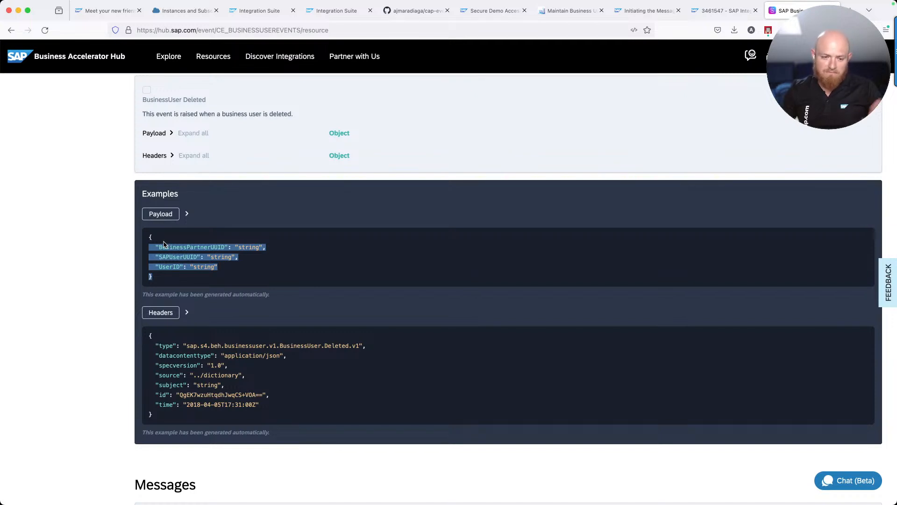
left_click(169, 245)
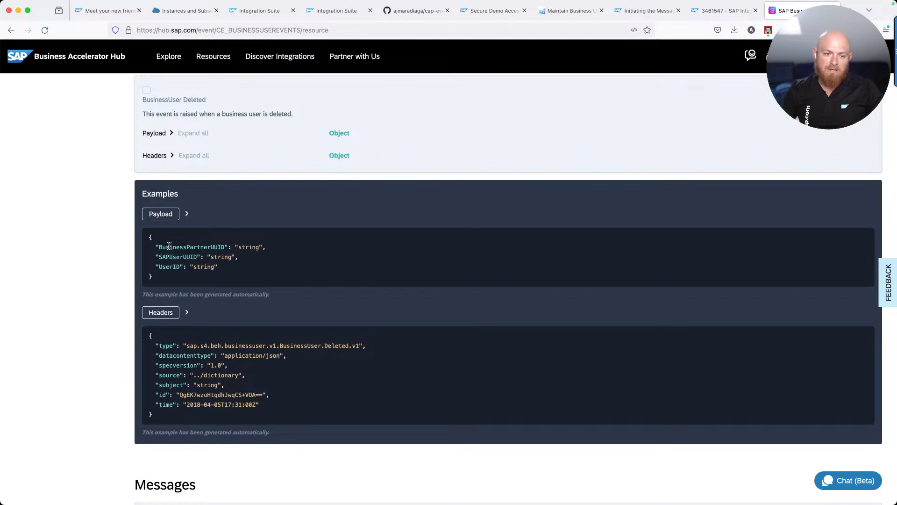
scroll(169, 246, "up", 15)
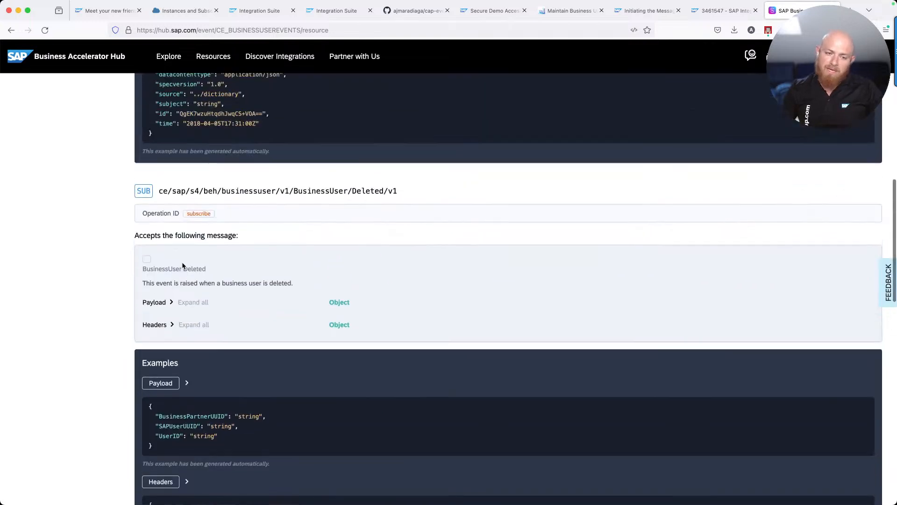
scroll(183, 266, "down", 1)
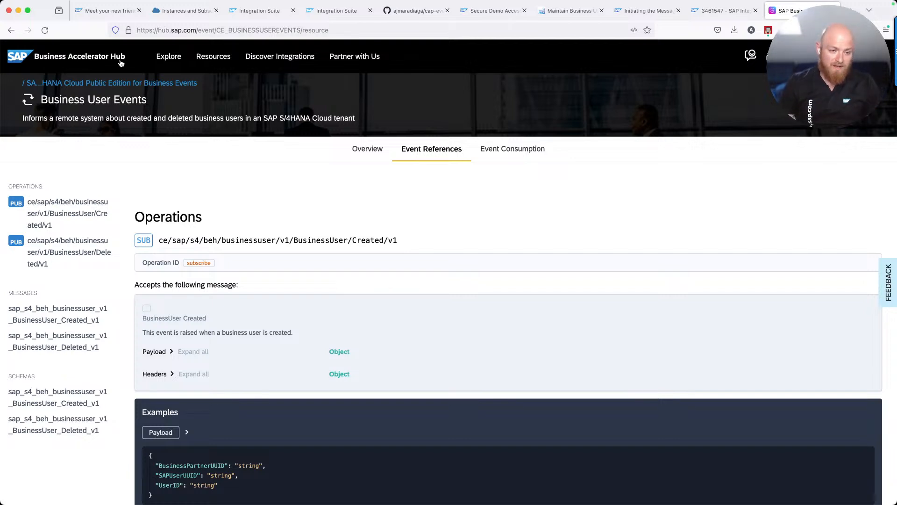
key("super+Tab")
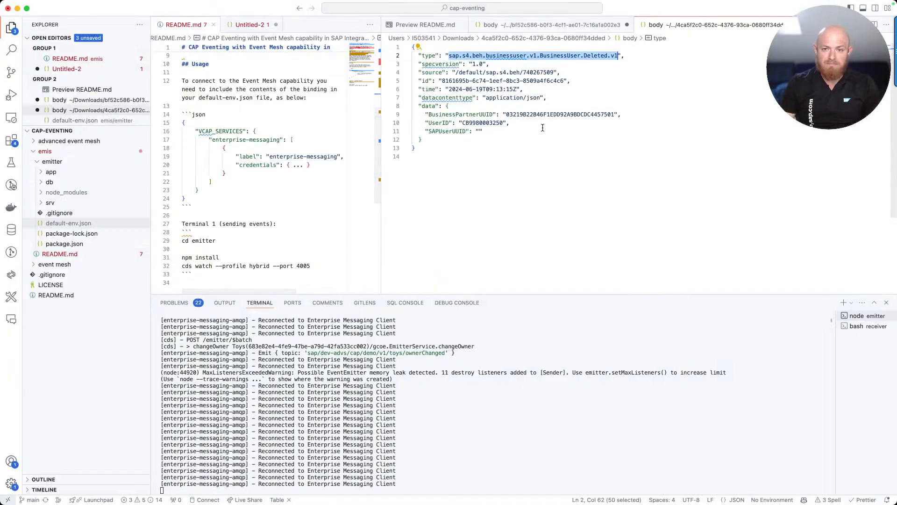
Select the BusinessPartnerUUID value on line 9 of the received Deleted event
left_click(526, 122)
double_click(517, 115)
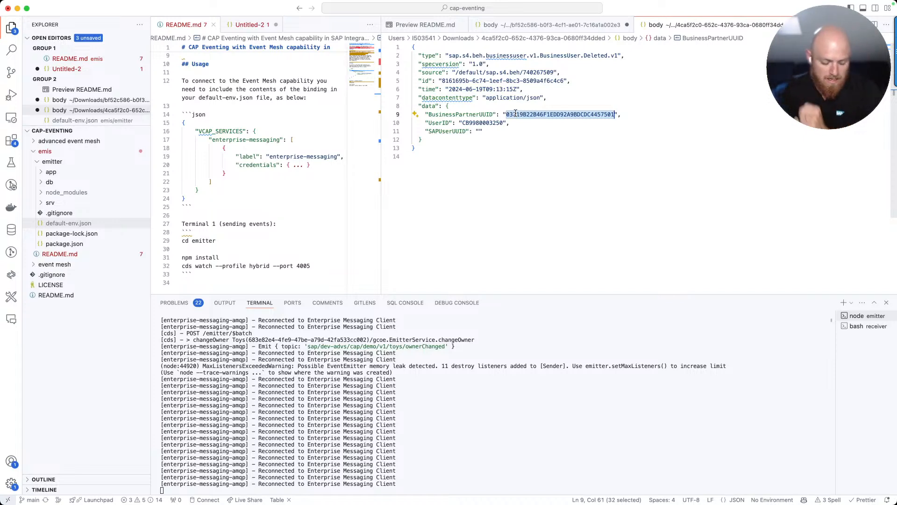
key("super+Tab")
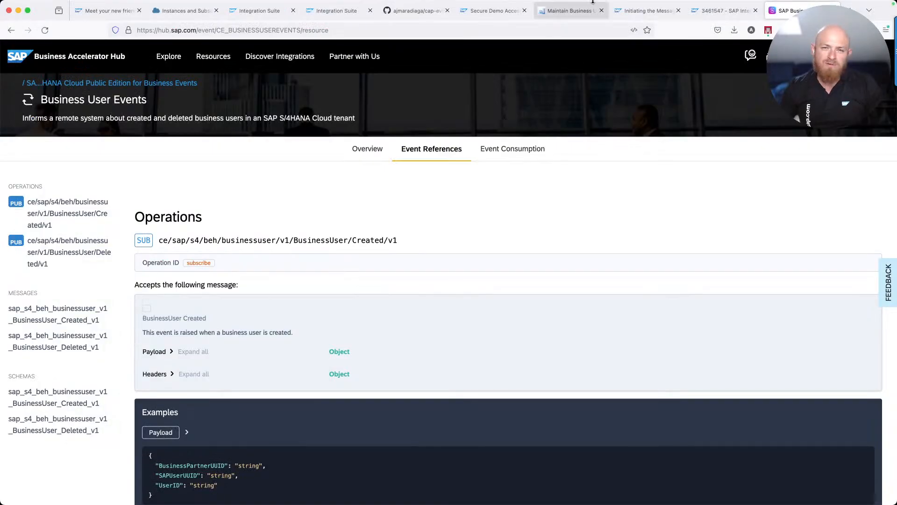
Open the Event Monitor app and drill into EMIS_0092's BusinessUser/Created/v1 outbound topic events
left_click(555, 15)
left_click(404, 49)
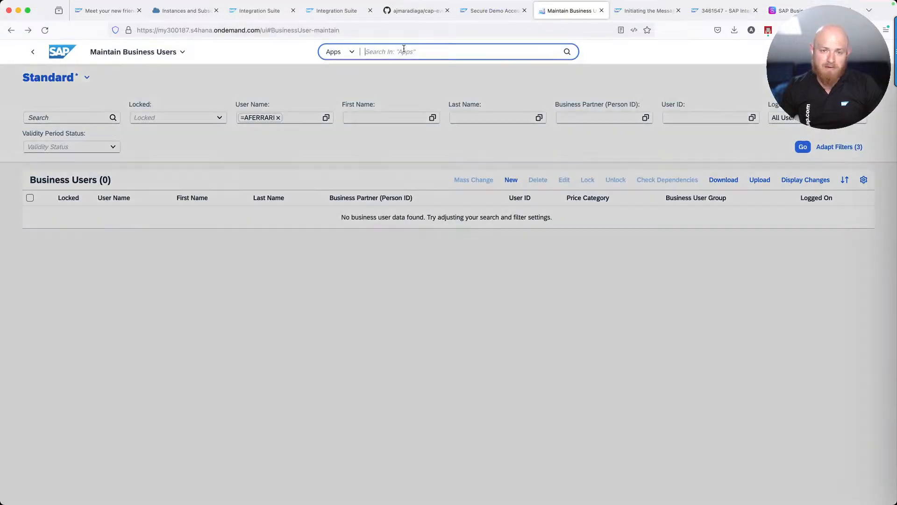
type("Ent")
key("BackSpace")
key("BackSpace")
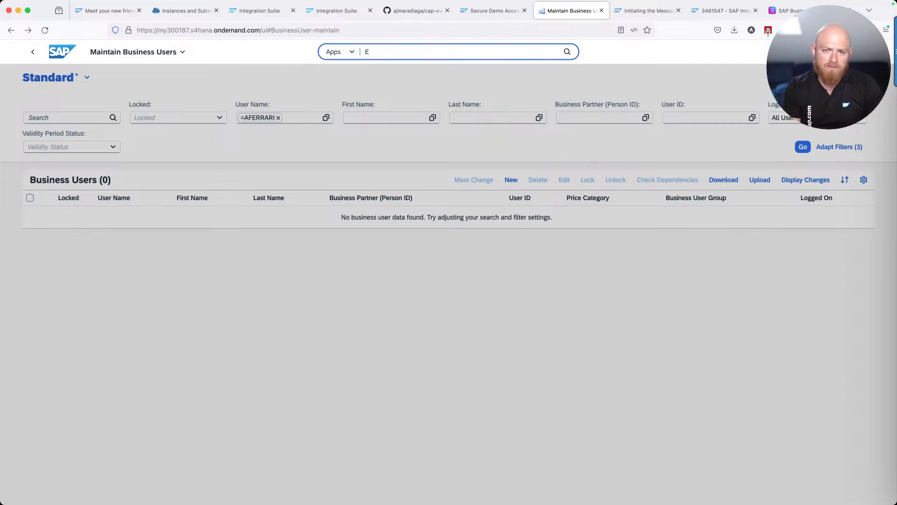
type("vent Mon")
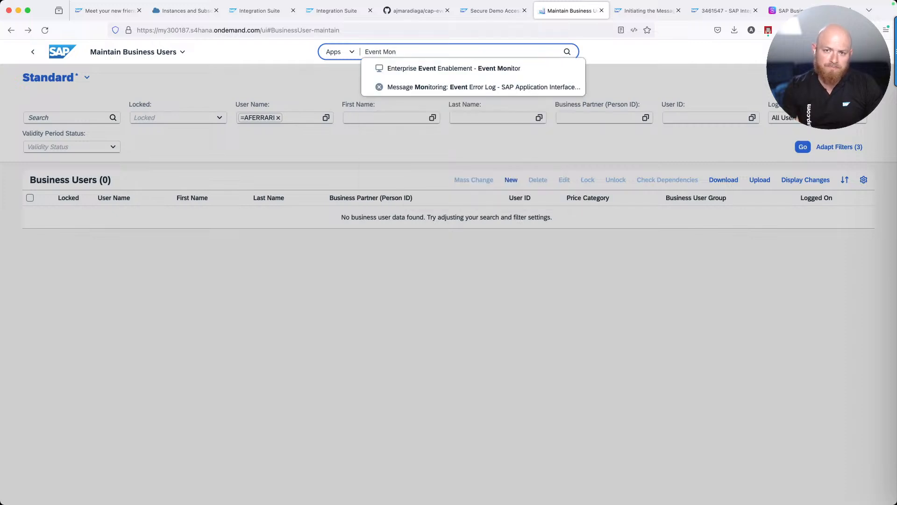
key("Down")
key("Return")
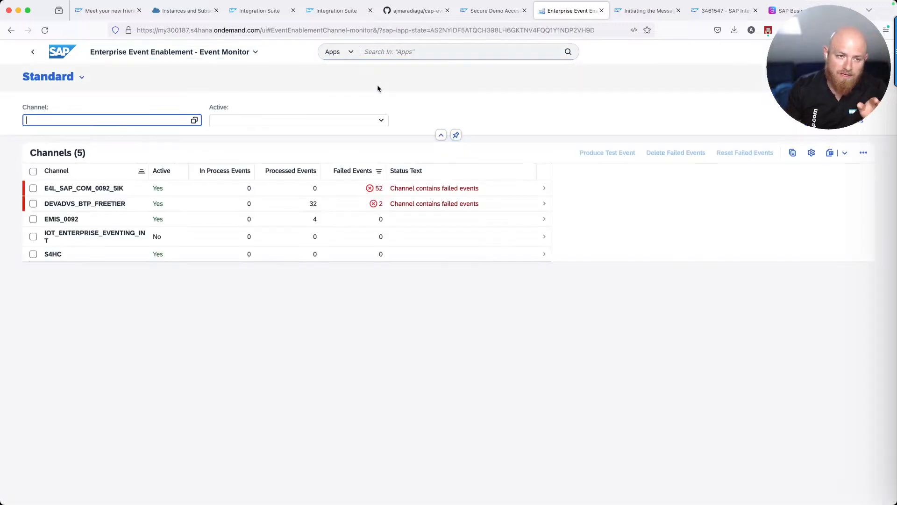
left_click(127, 220)
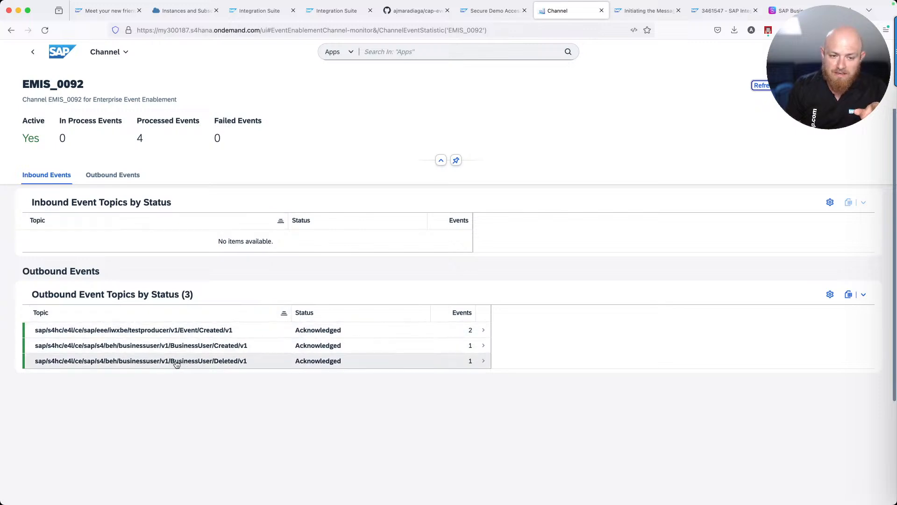
left_click(238, 346)
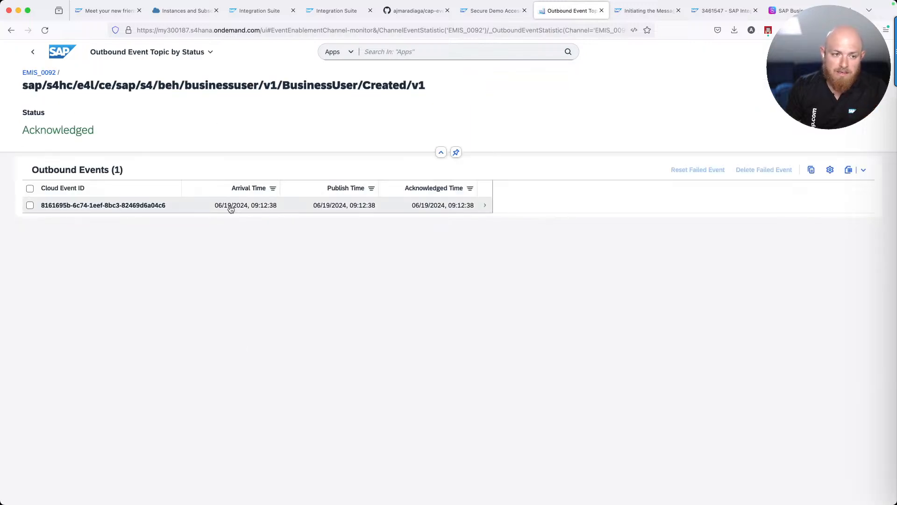
Open the BusinessUser Created event and expand its full 0,33 kB JSON payload
left_click(230, 207)
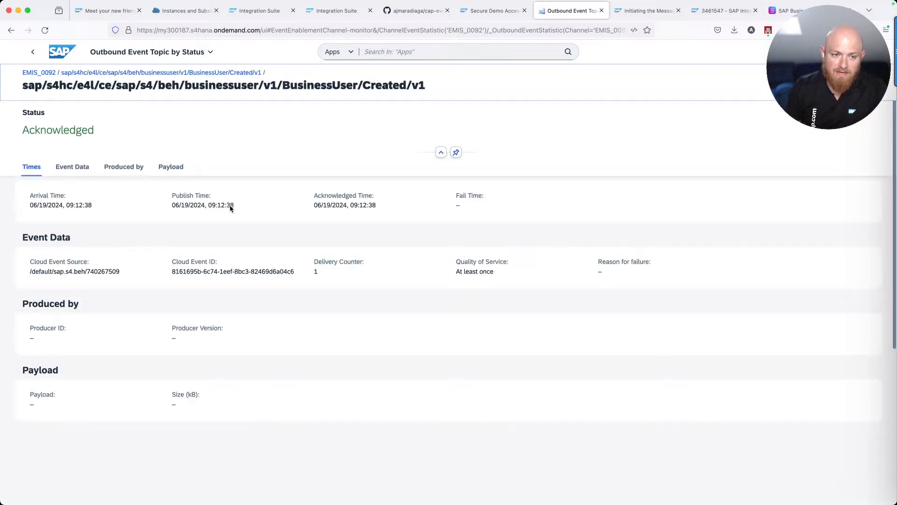
double_click(95, 434)
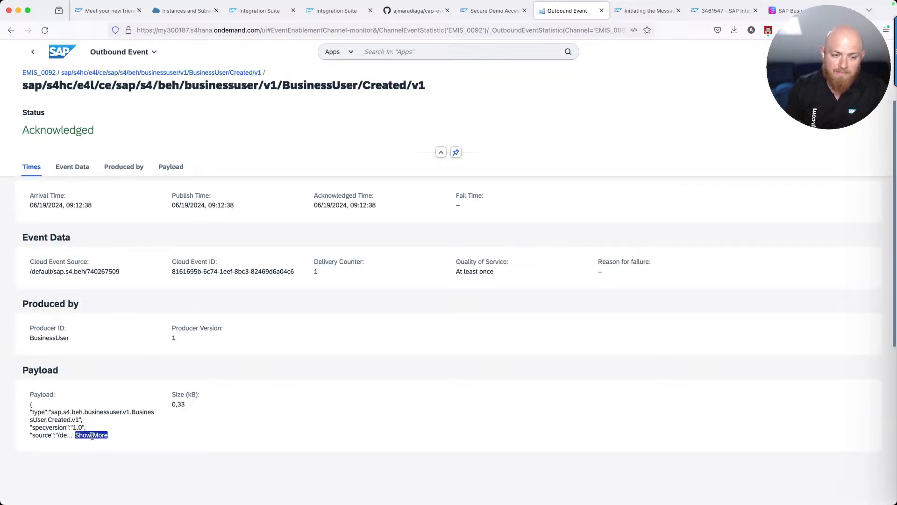
scroll(94, 434, "down", 3)
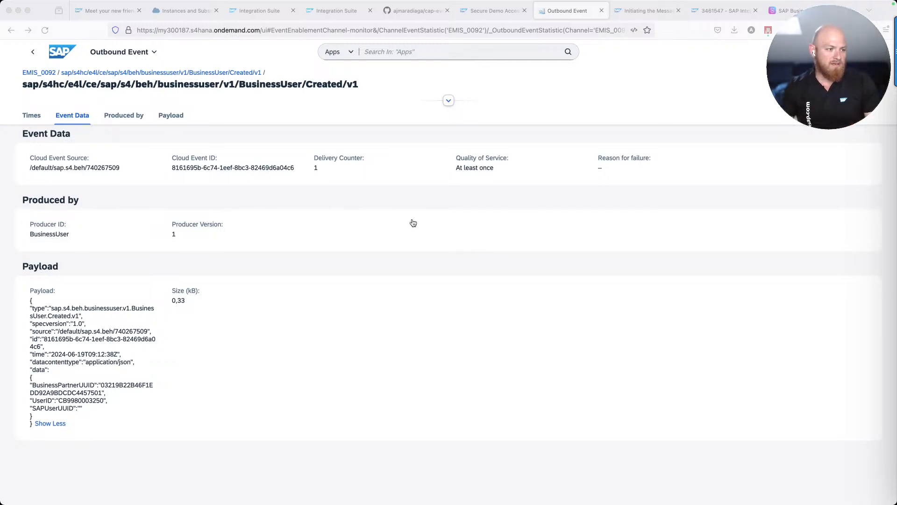
key("super+Tab")
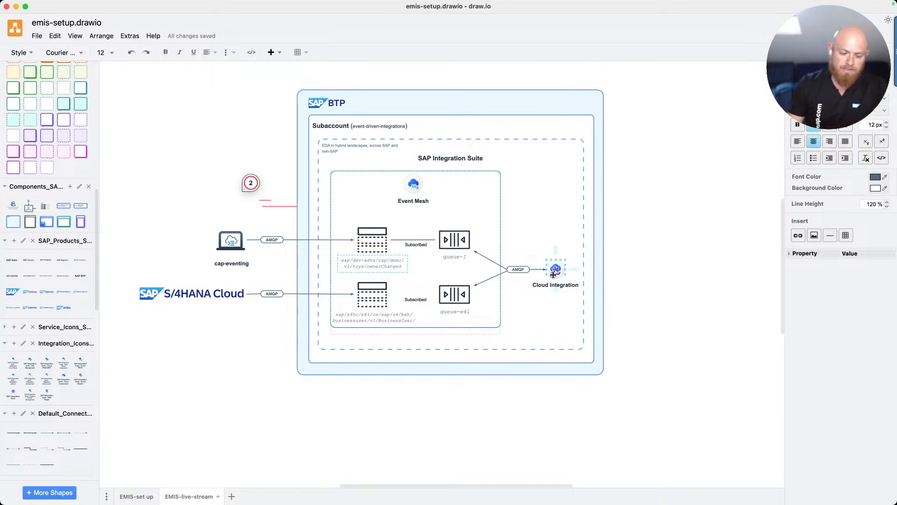
key("super+Tab")
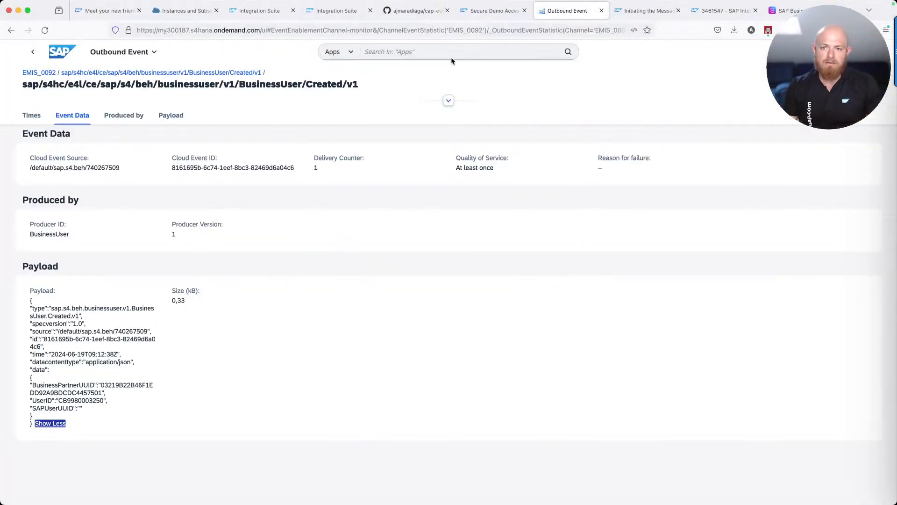
Look over the cap-eventing repository and the Initiating the Message Broker docs, then open SAP note 3461547
left_click(419, 13)
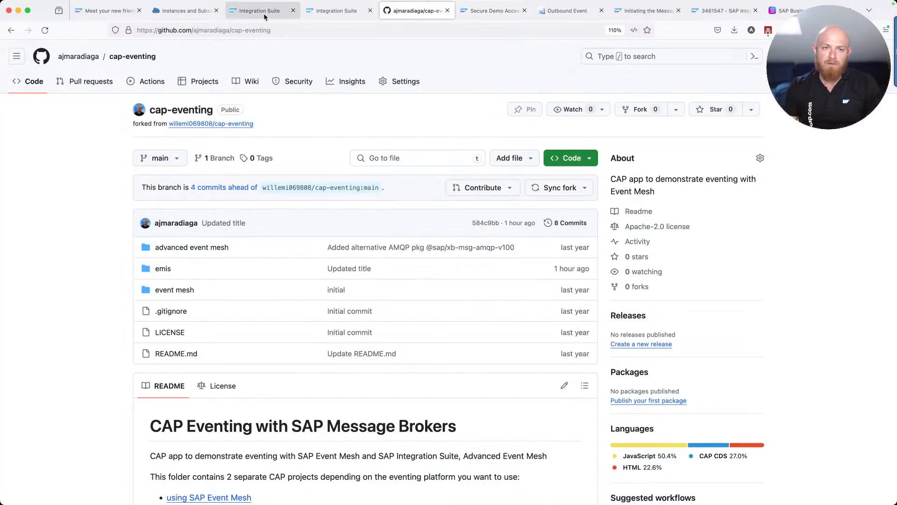
left_click(634, 11)
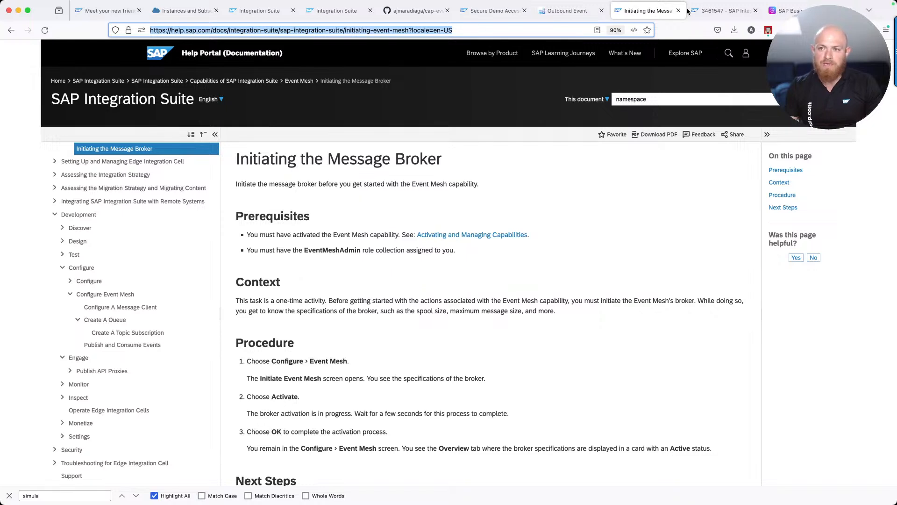
left_click(713, 11)
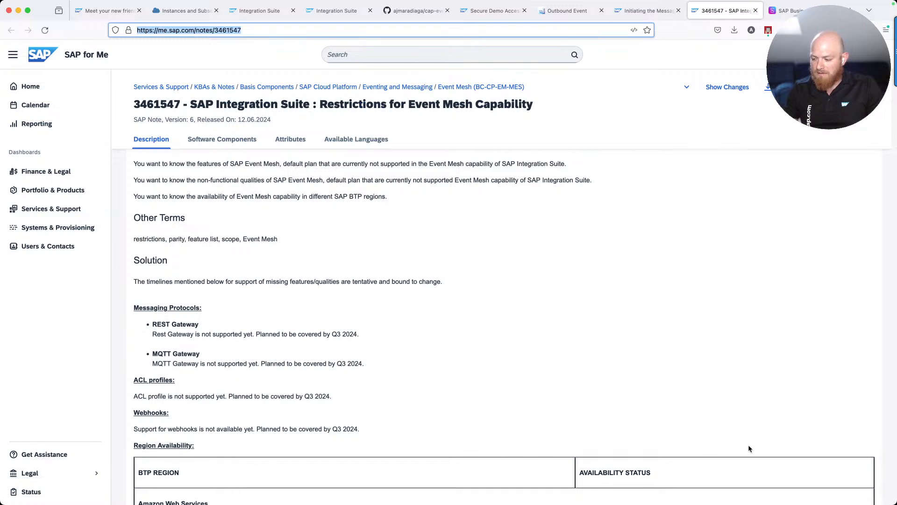
Read note 3461547 on Event Mesh restrictions, then bring up the EMIS community blog comments
key("super+Tab")
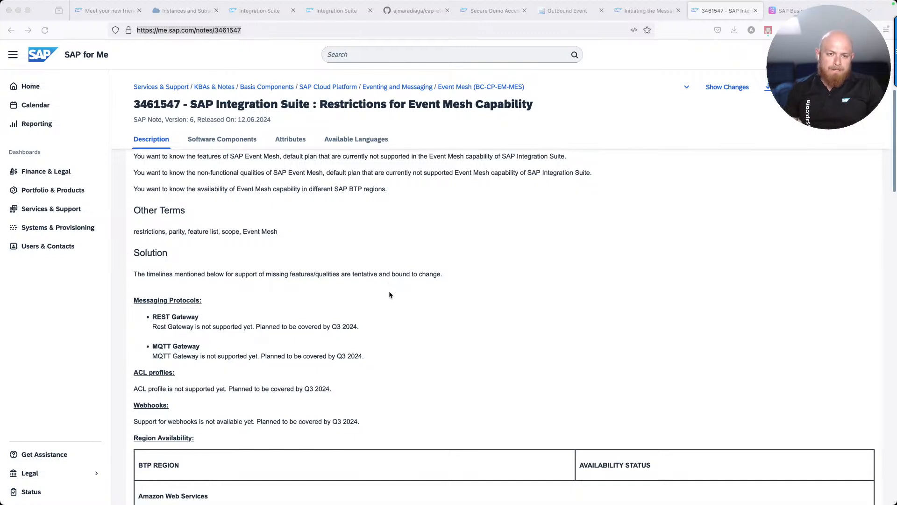
scroll(404, 110, "up", 3)
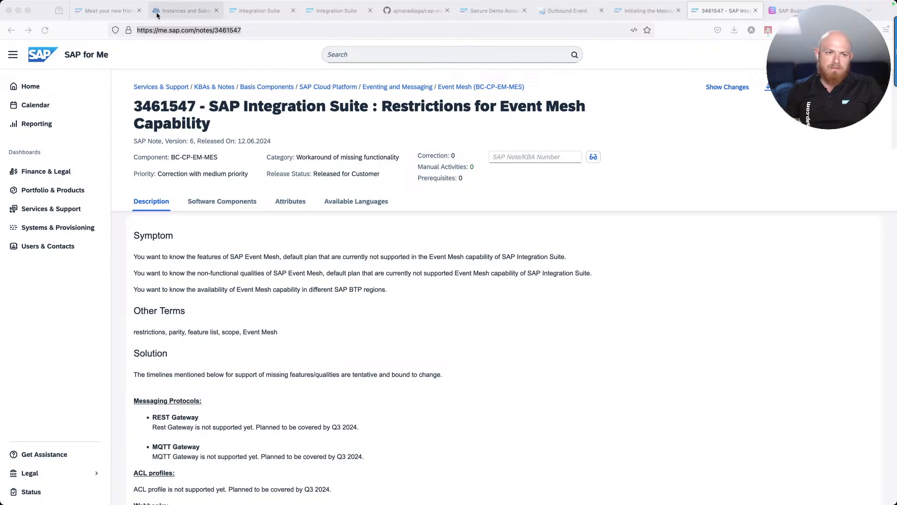
left_click(103, 15)
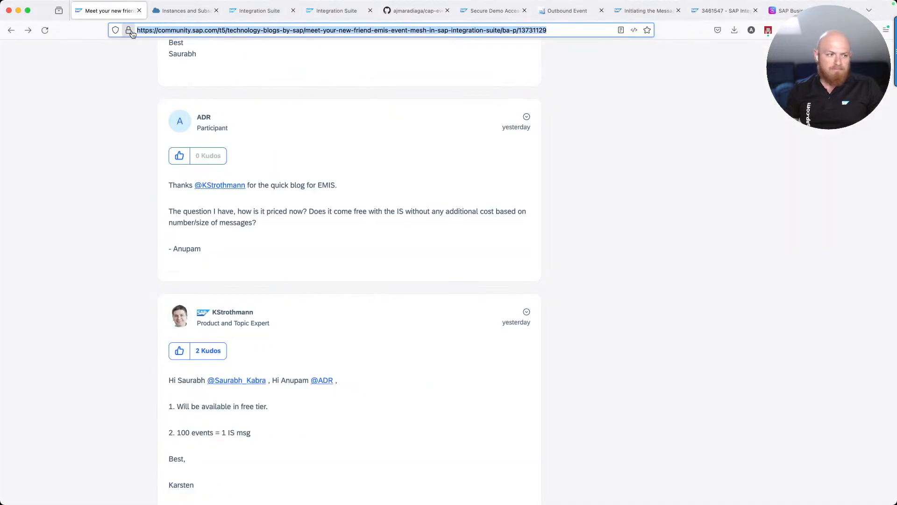
Switch from the EMIS blog comments to the draw.io EMIS-live-stream architecture diagram
key("super+Tab")
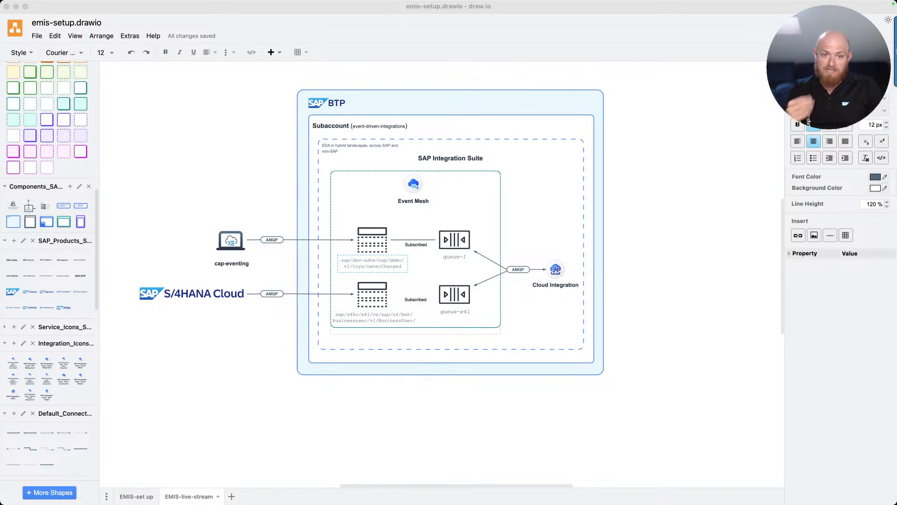
Return to the E4L EMIS_Consumer data store showing its 8 Waiting entries
key("super+Tab")
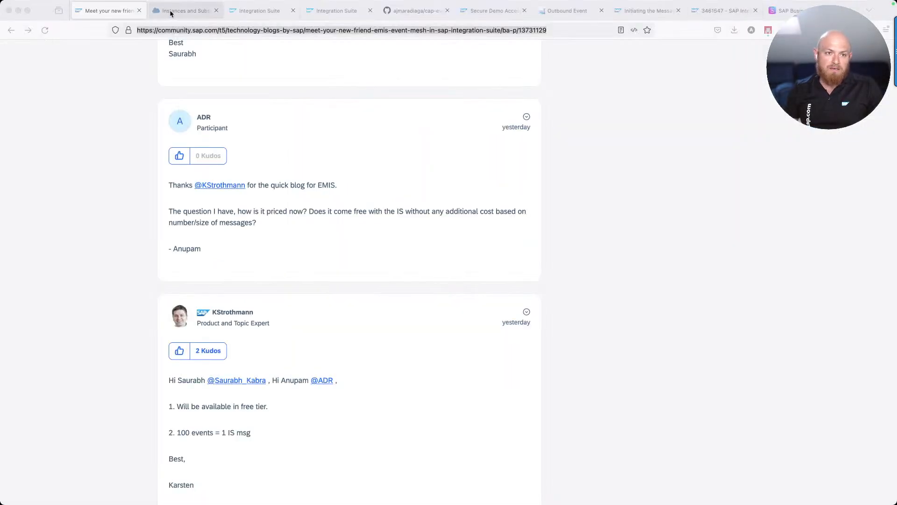
left_click(261, 13)
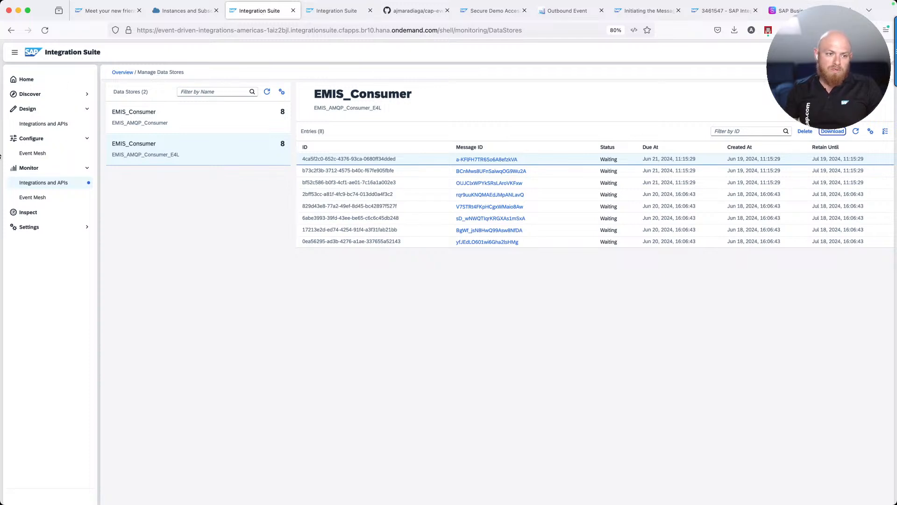
Confirm Event Mesh queues queue-1 and queue-e4l are empty, then return to the broker docs
left_click(33, 153)
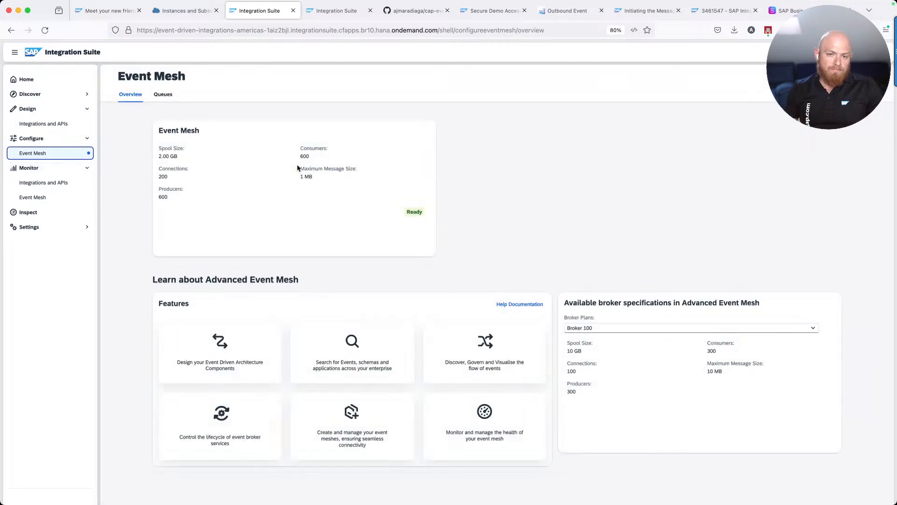
left_click(163, 94)
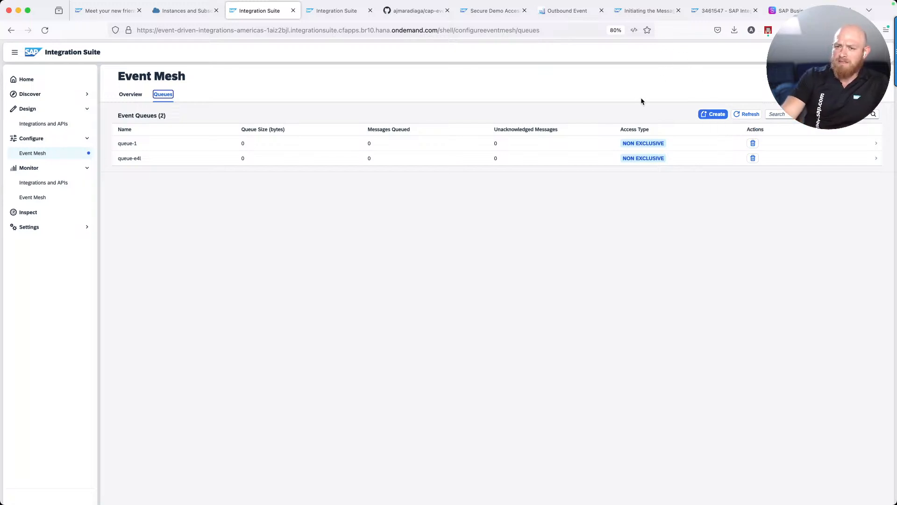
left_click(634, 12)
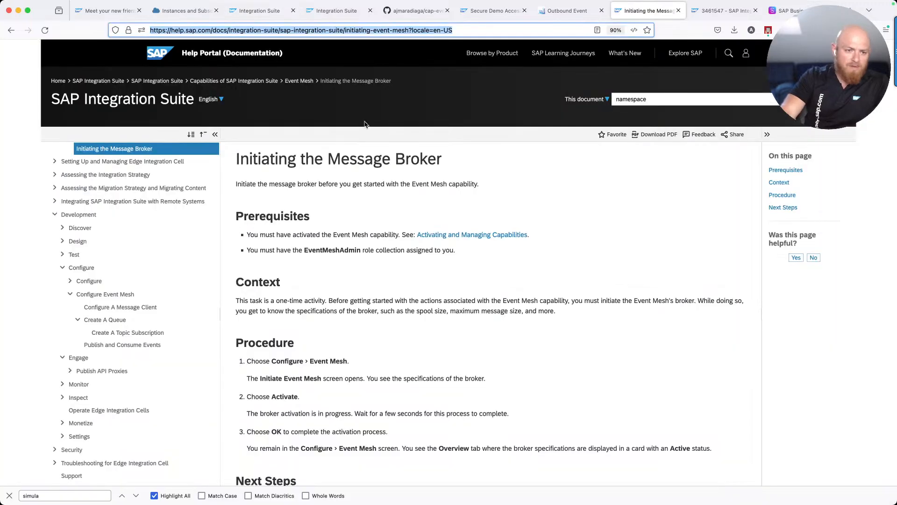
Open 'Configure A Message Client' and scroll to its service instance and binding procedure
left_click(132, 306)
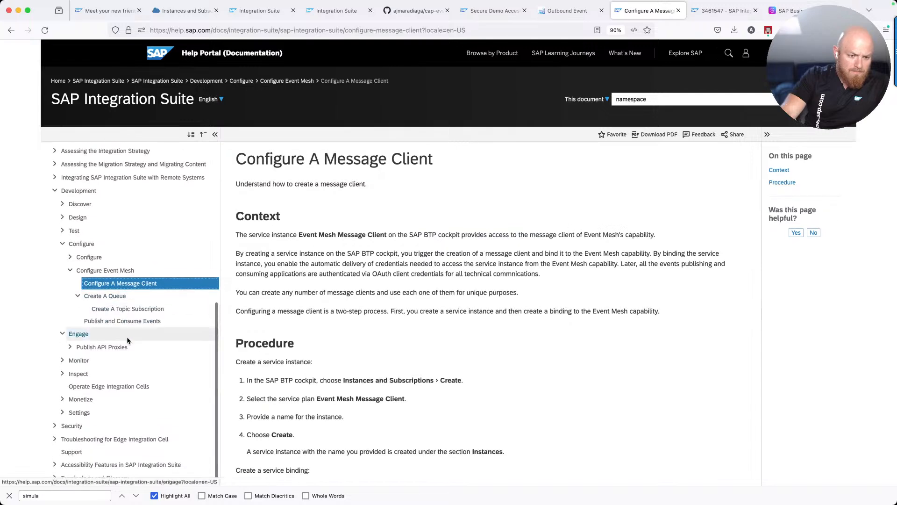
scroll(335, 344, "down", 5)
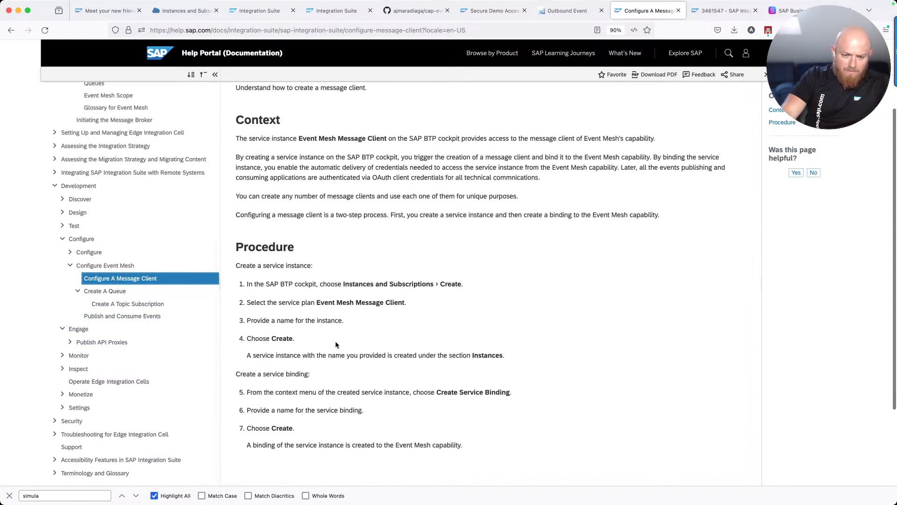
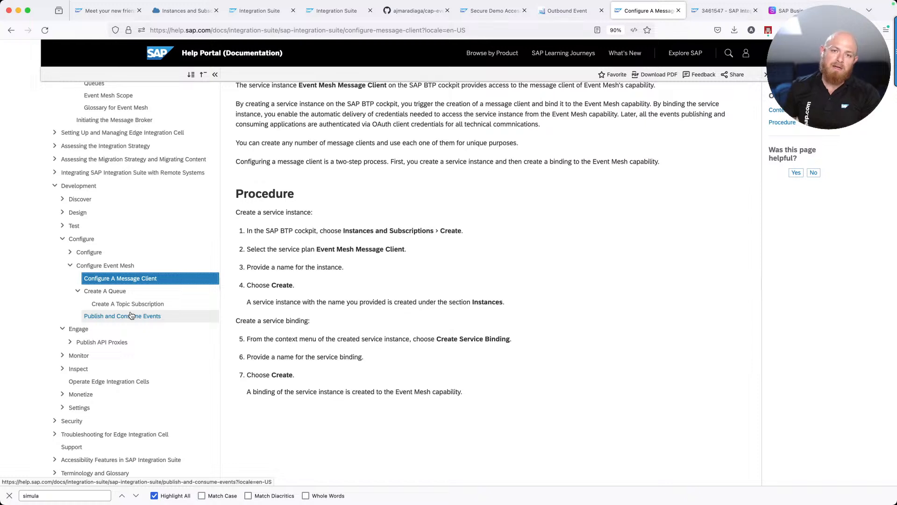
Switch to the forked GitHub cap-eventing repository, the CAP app demonstrating Event Mesh eventing
left_click(400, 11)
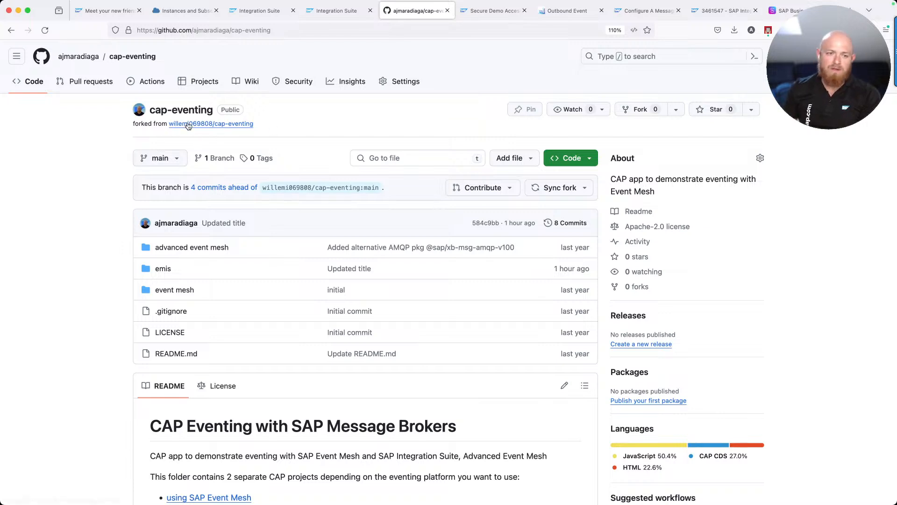
mouse_move(214, 127)
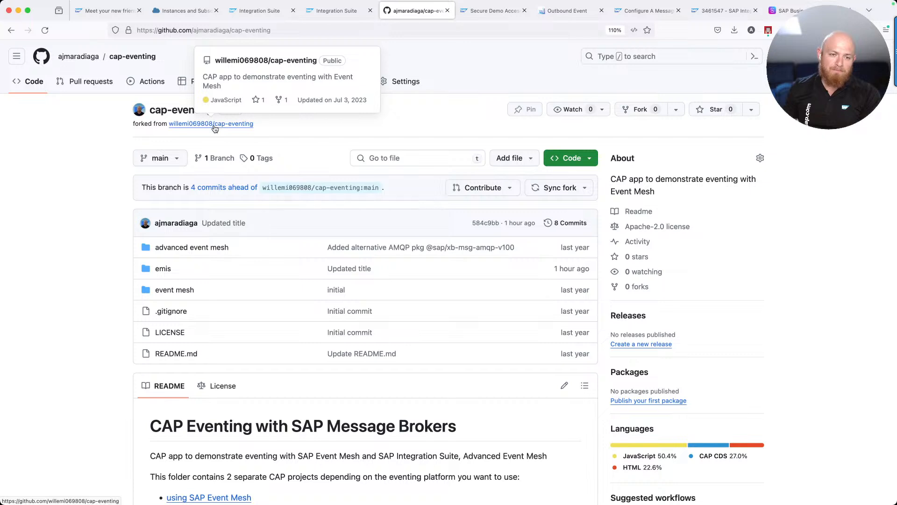